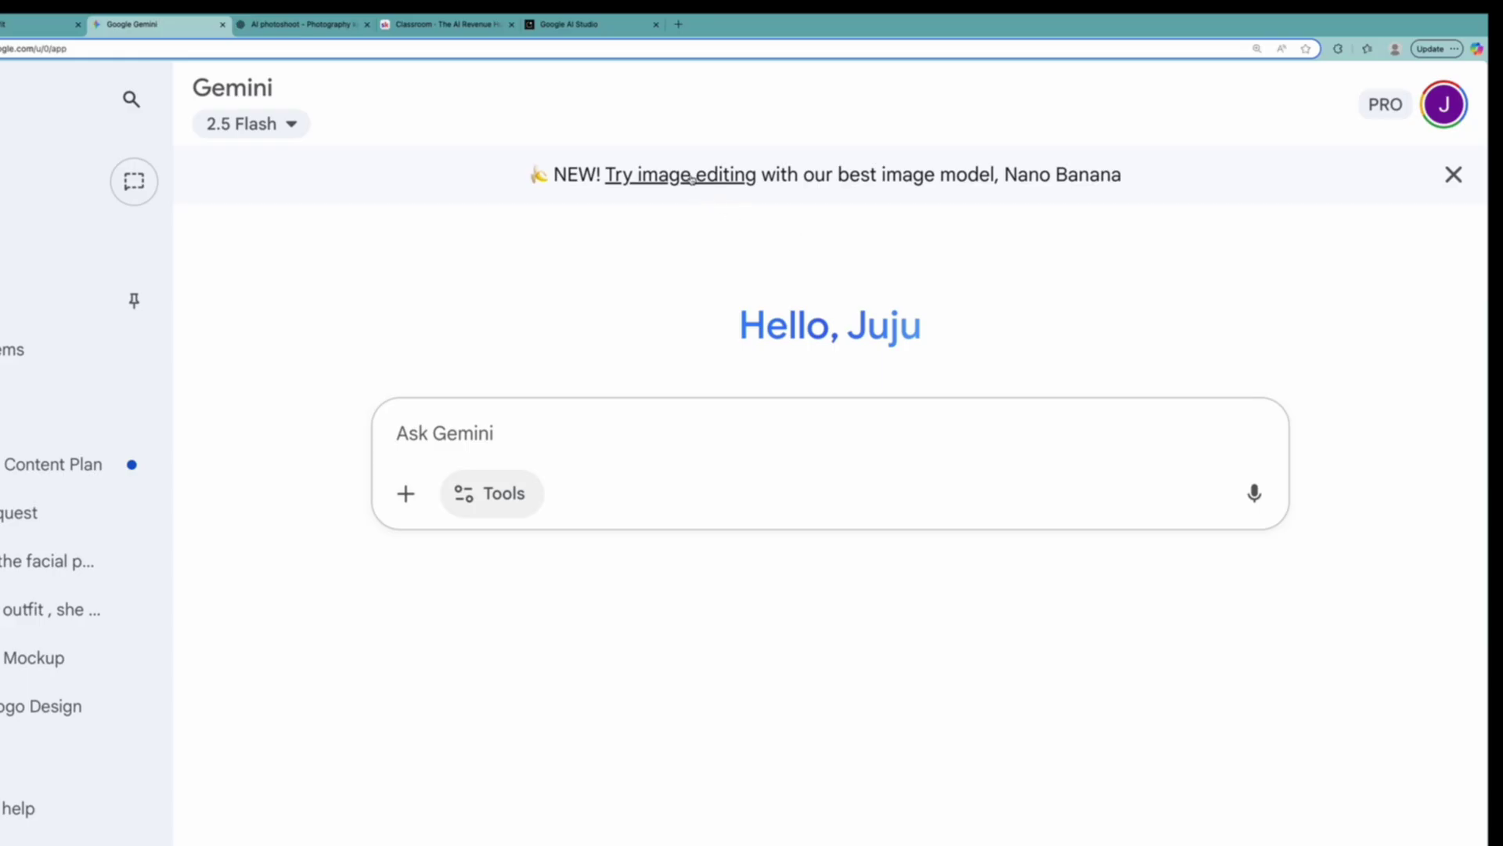
Switch the Gemini prompt to image creation mode with the Nano Banana model.
{"action": "left_click", "coordinate": [693, 176]}
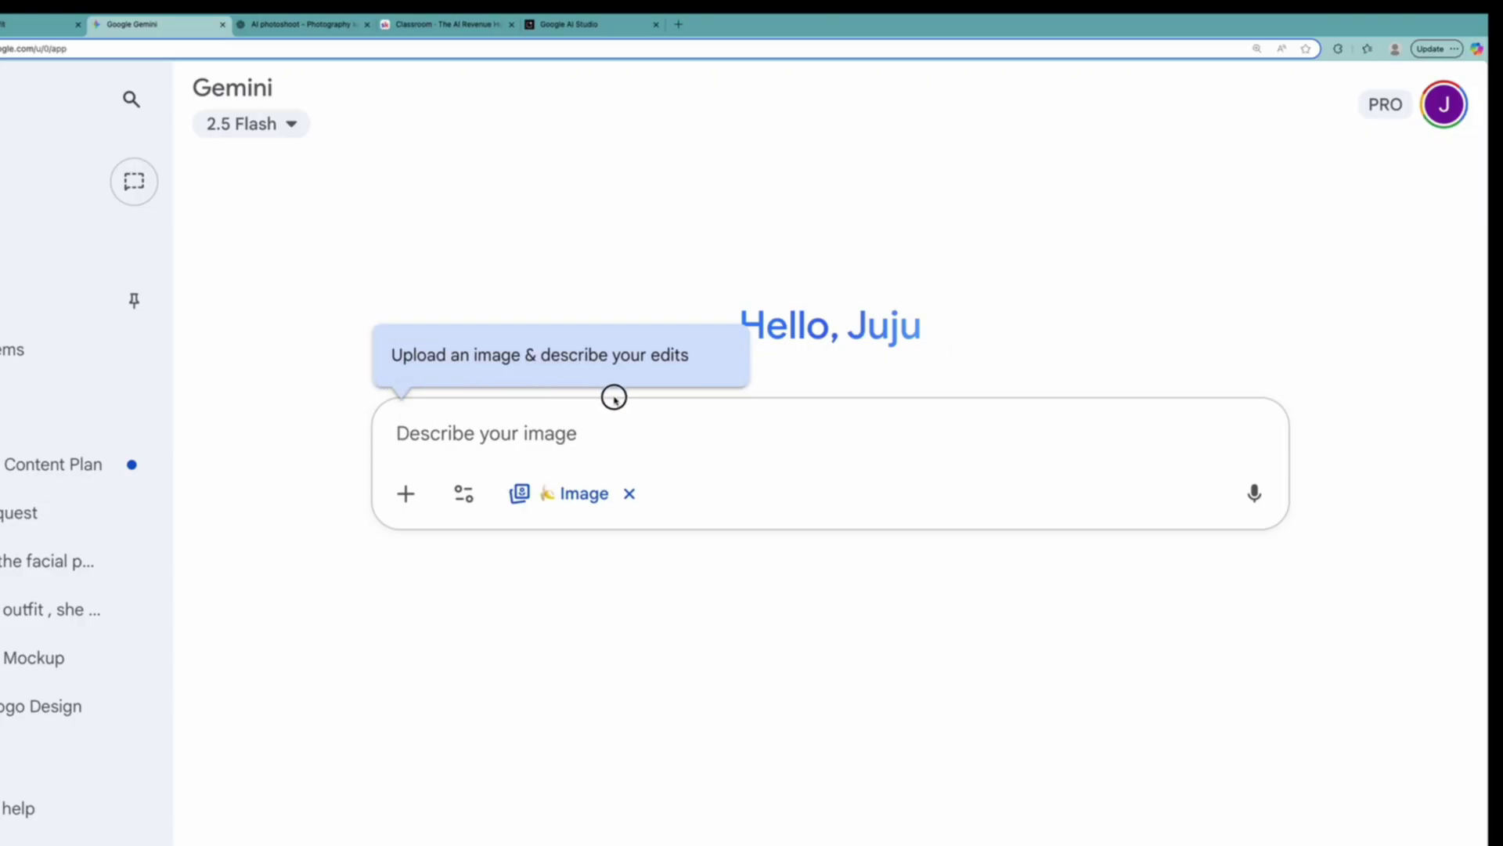
{"action": "triple_click", "coordinate": [676, 383]}
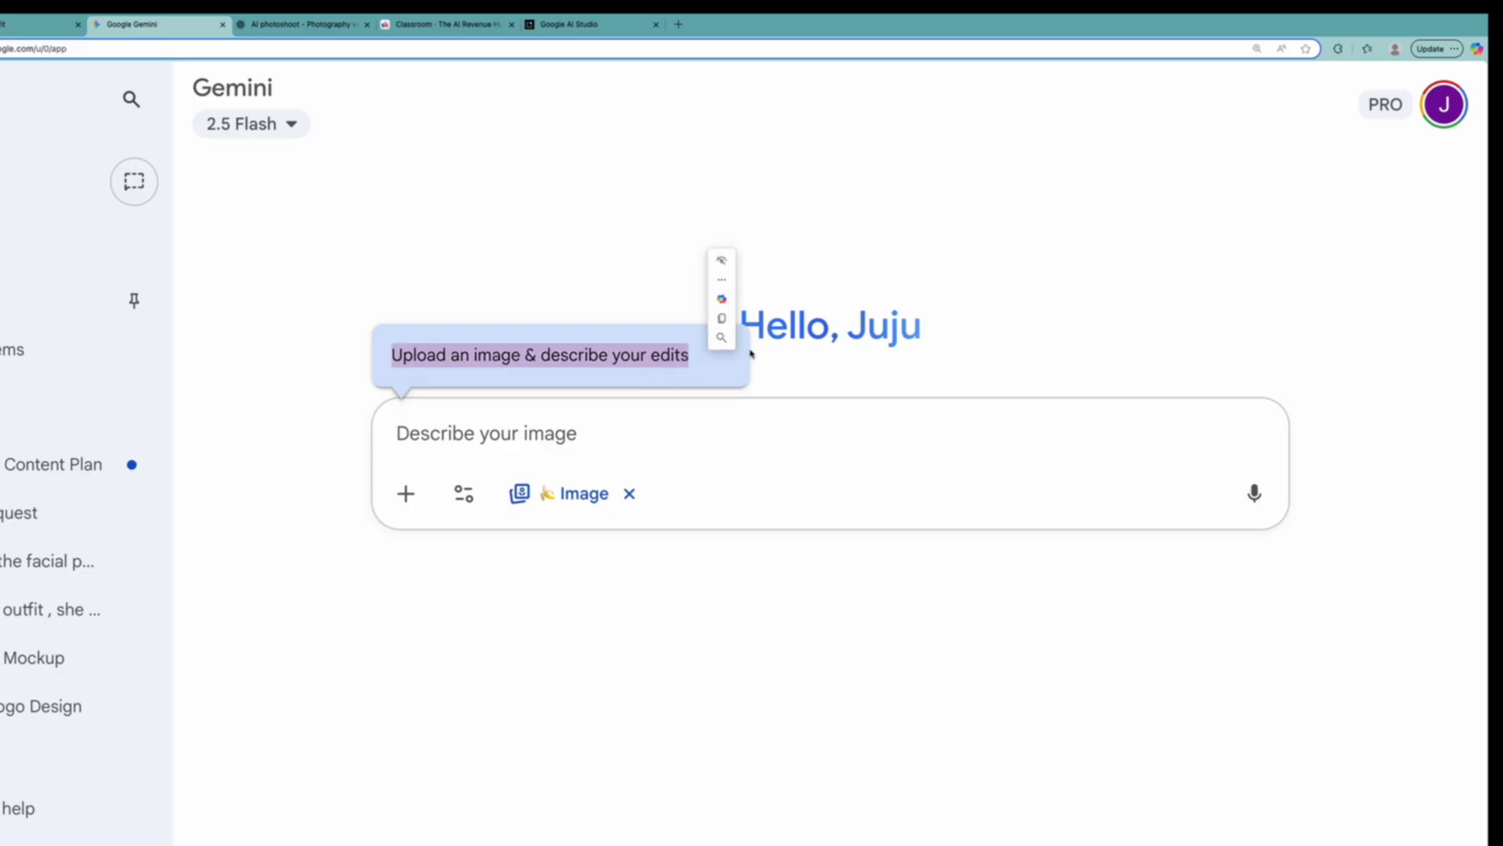
{"action": "left_click", "coordinate": [629, 493]}
{"action": "left_click", "coordinate": [480, 492]}
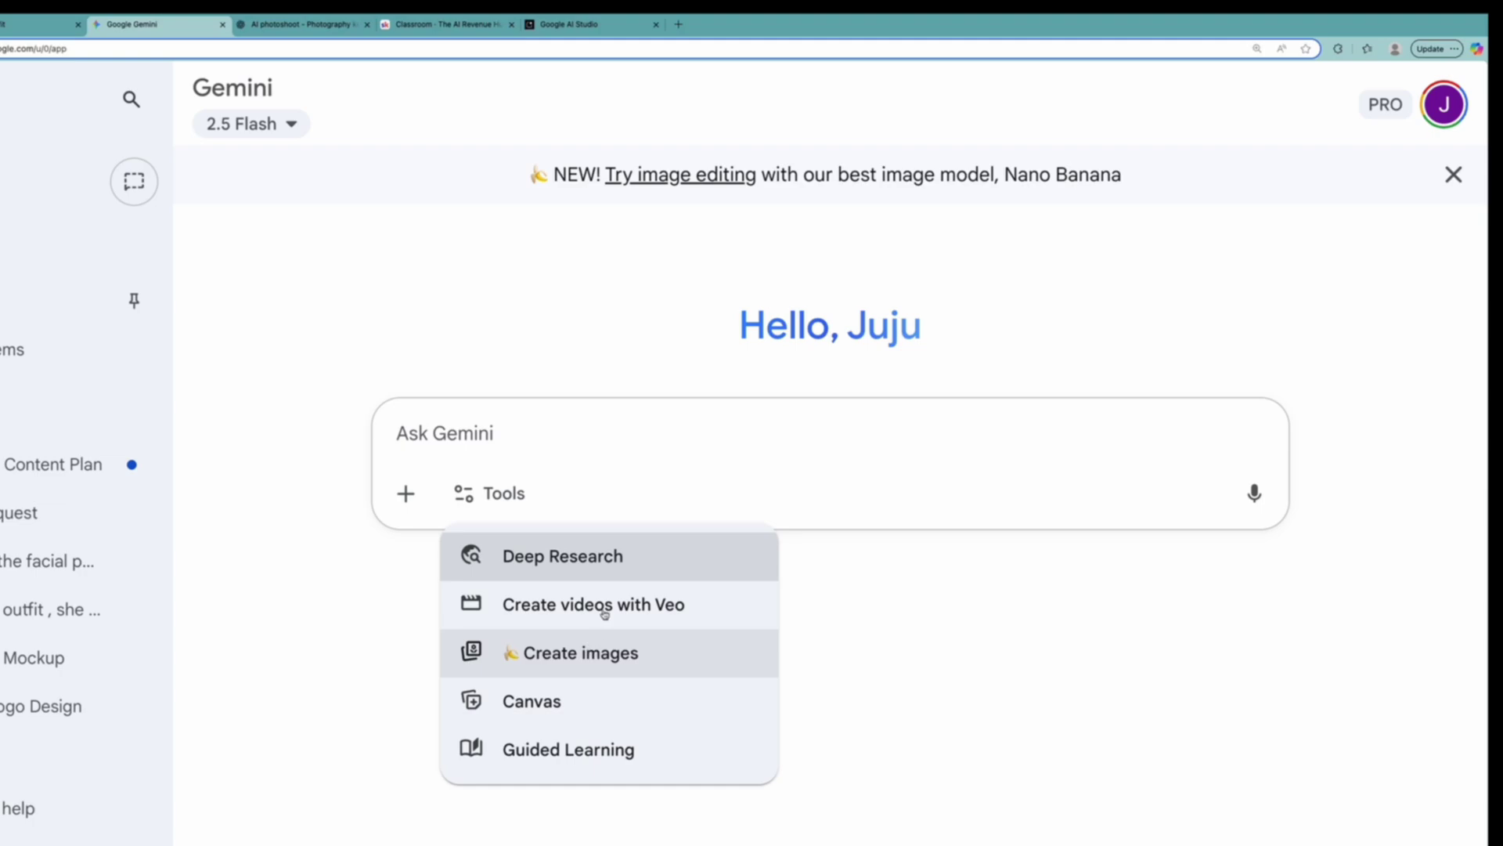
{"action": "key", "text": "Escape"}
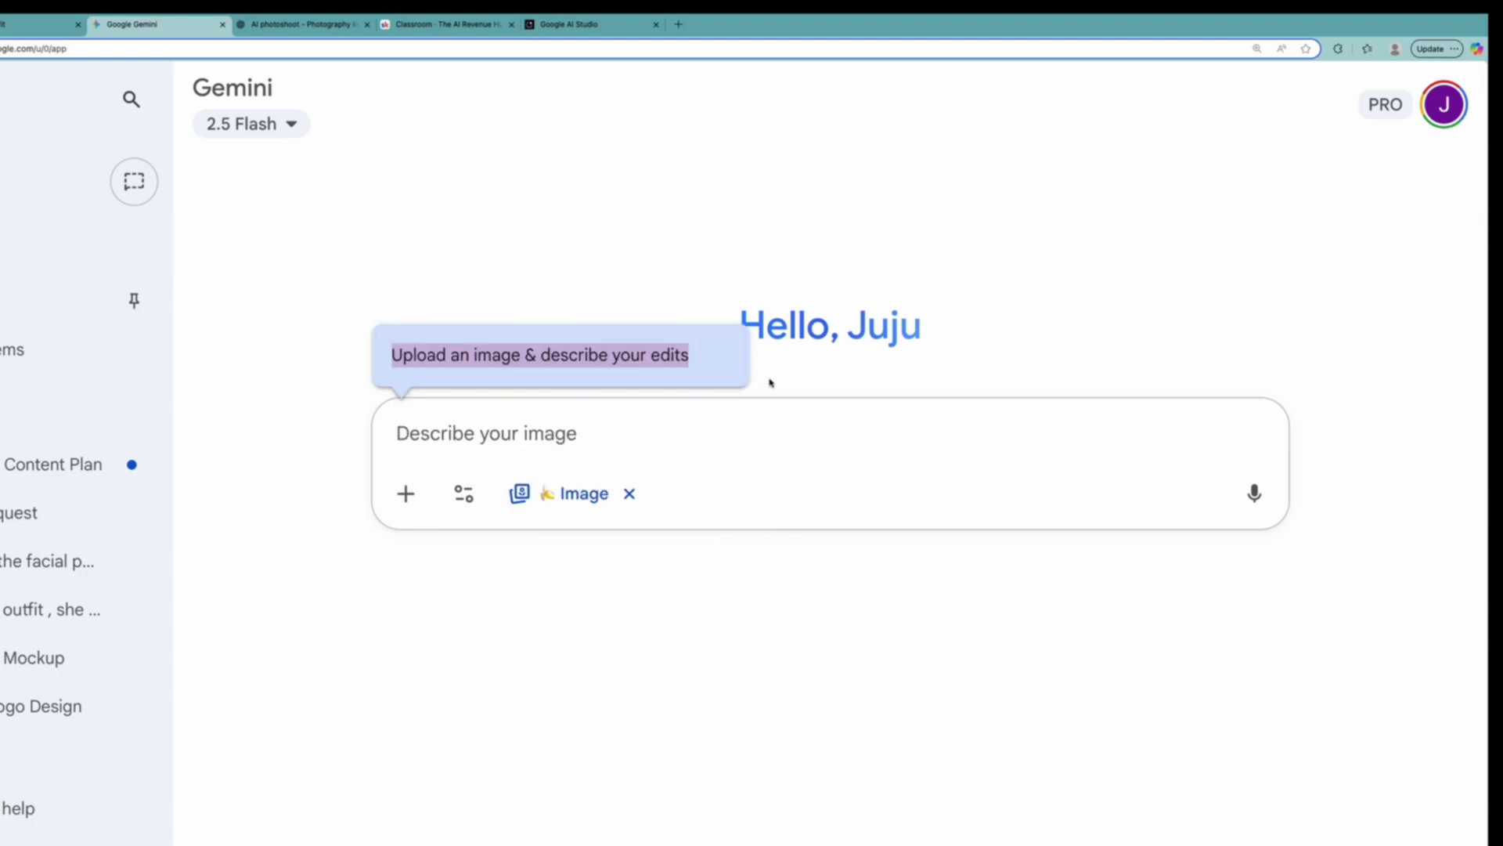
{"action": "left_click", "coordinate": [770, 382]}
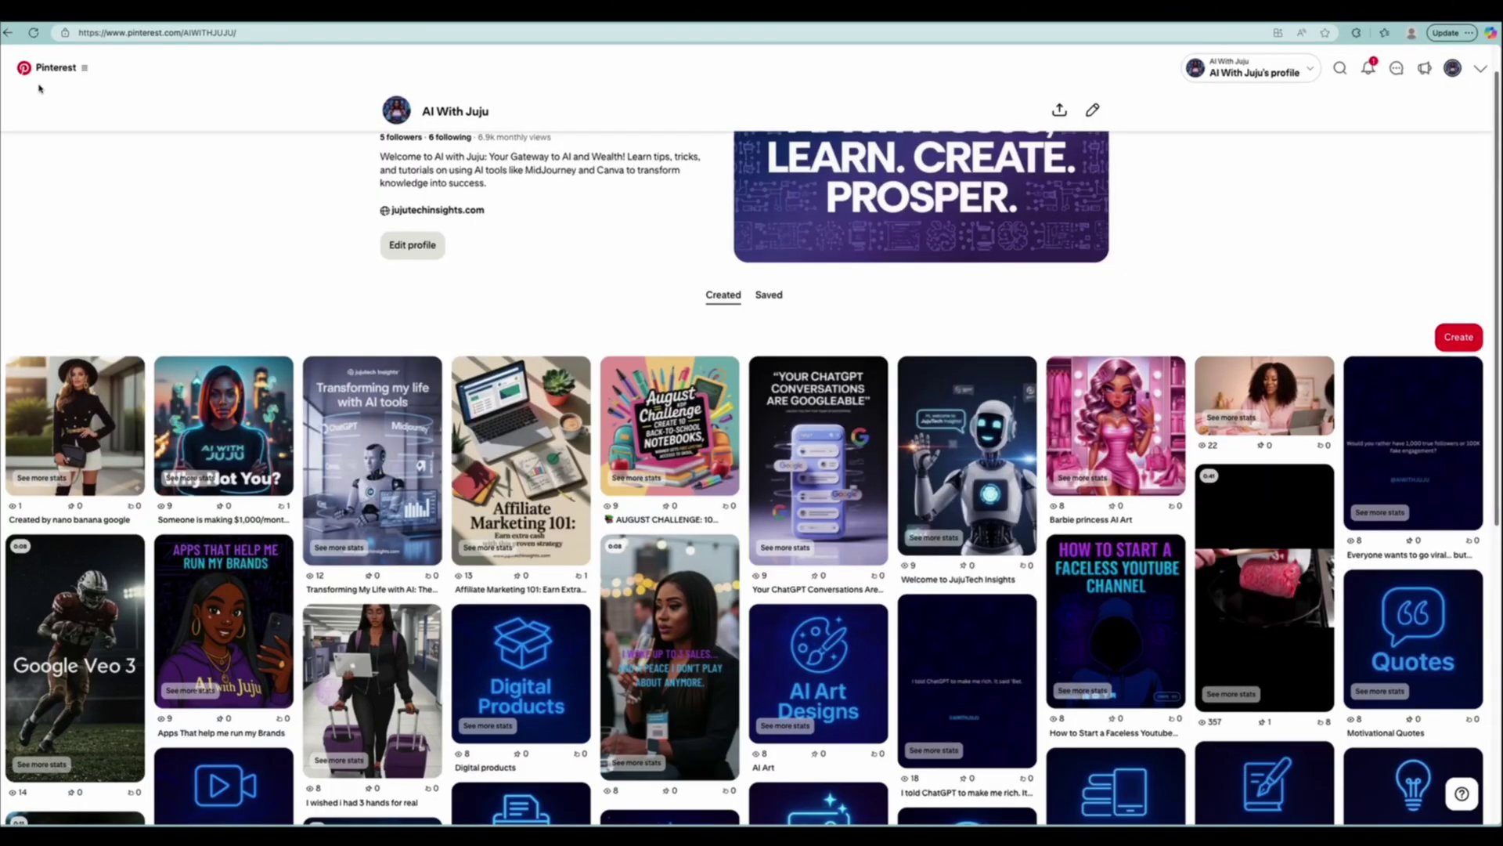
In Pinterest, go to the home feed and open the outfit pin with the striped cardigan, jeans and red boots.
{"action": "left_click", "coordinate": [47, 75]}
{"action": "left_click", "coordinate": [53, 175]}
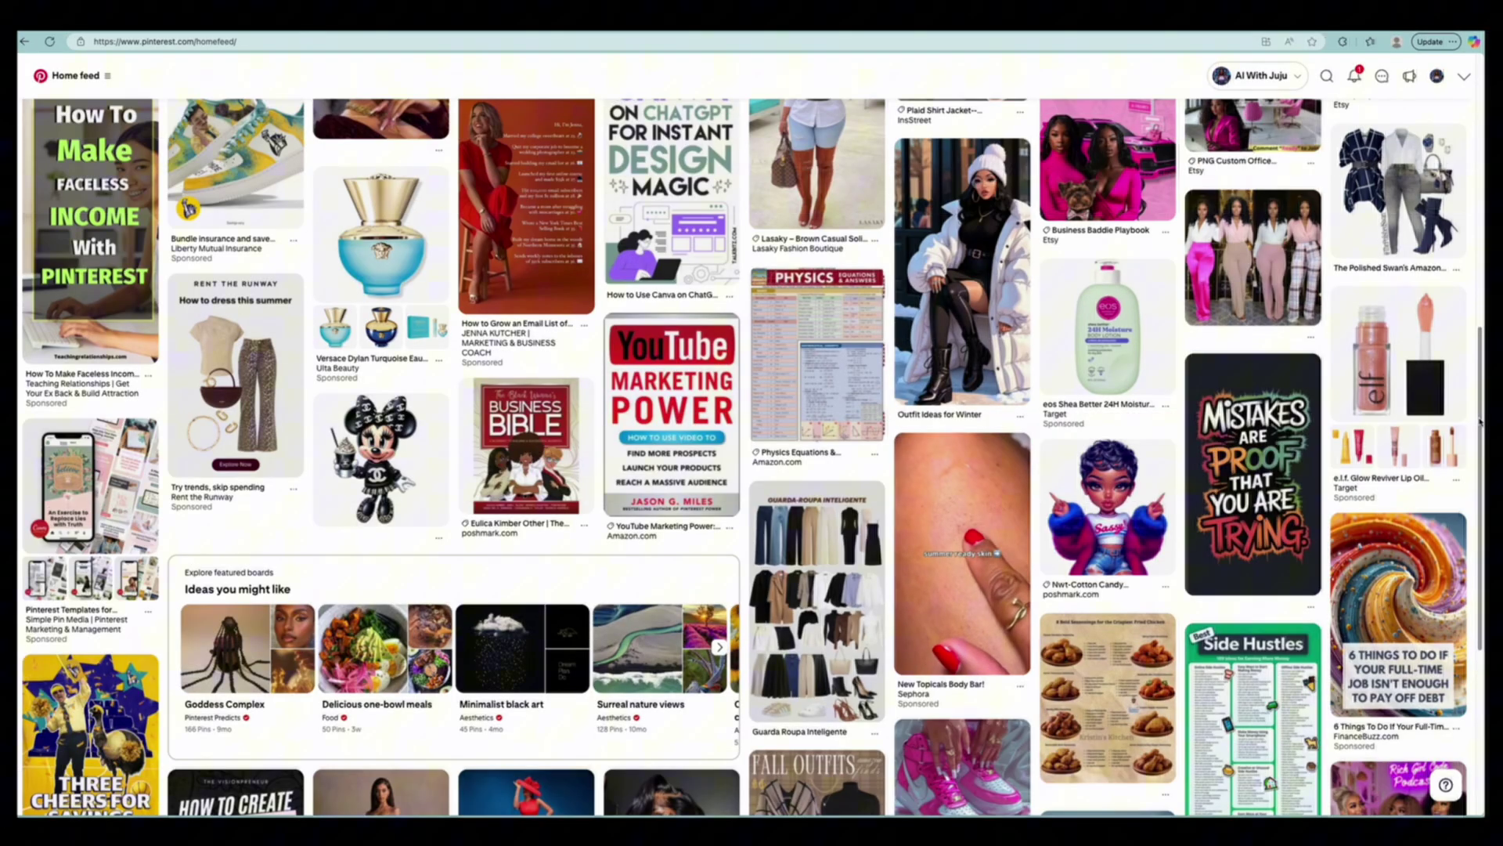
{"action": "left_click_drag", "start_coordinate": [1473, 427], "coordinate": [1475, 249]}
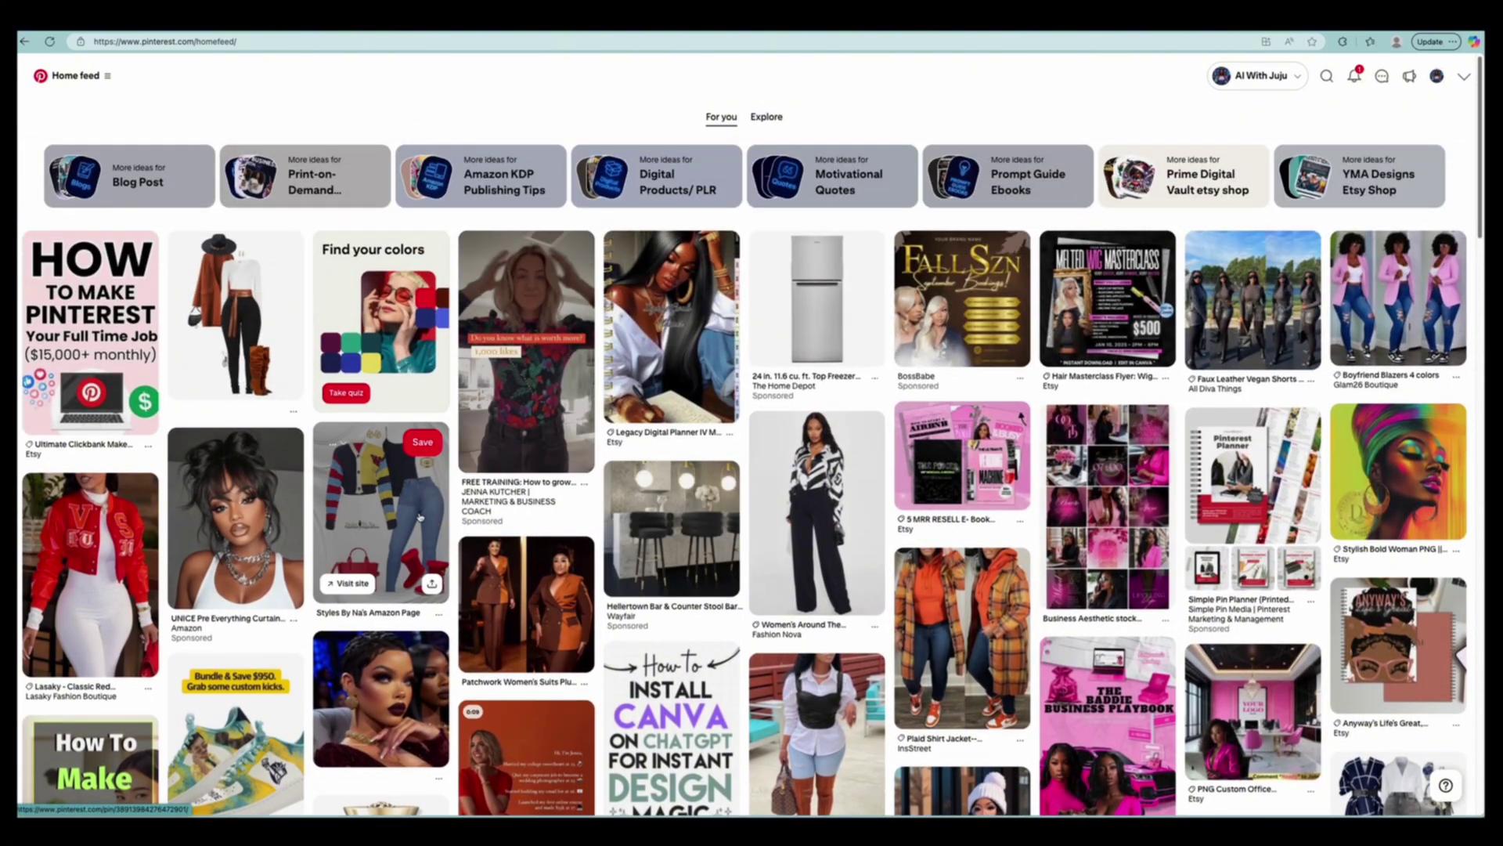
{"action": "left_click", "coordinate": [381, 532]}
Browse the related pins for fall outfit flat lays that could suit the avatar.
{"action": "scroll", "coordinate": [998, 614], "scroll_direction": "down", "scroll_amount": 5}
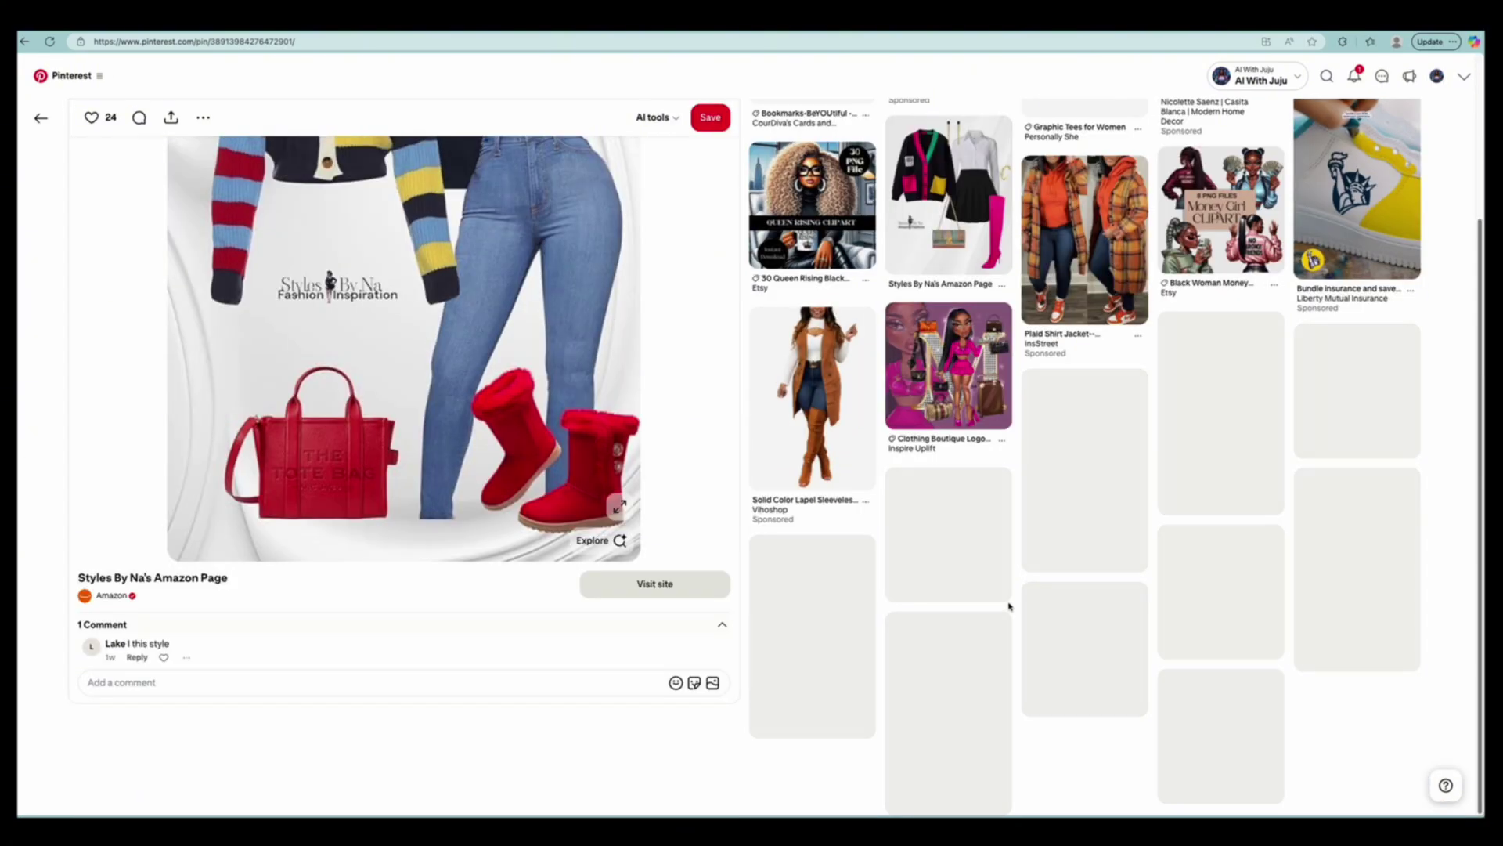
{"action": "scroll", "coordinate": [1042, 664], "scroll_direction": "down", "scroll_amount": 5}
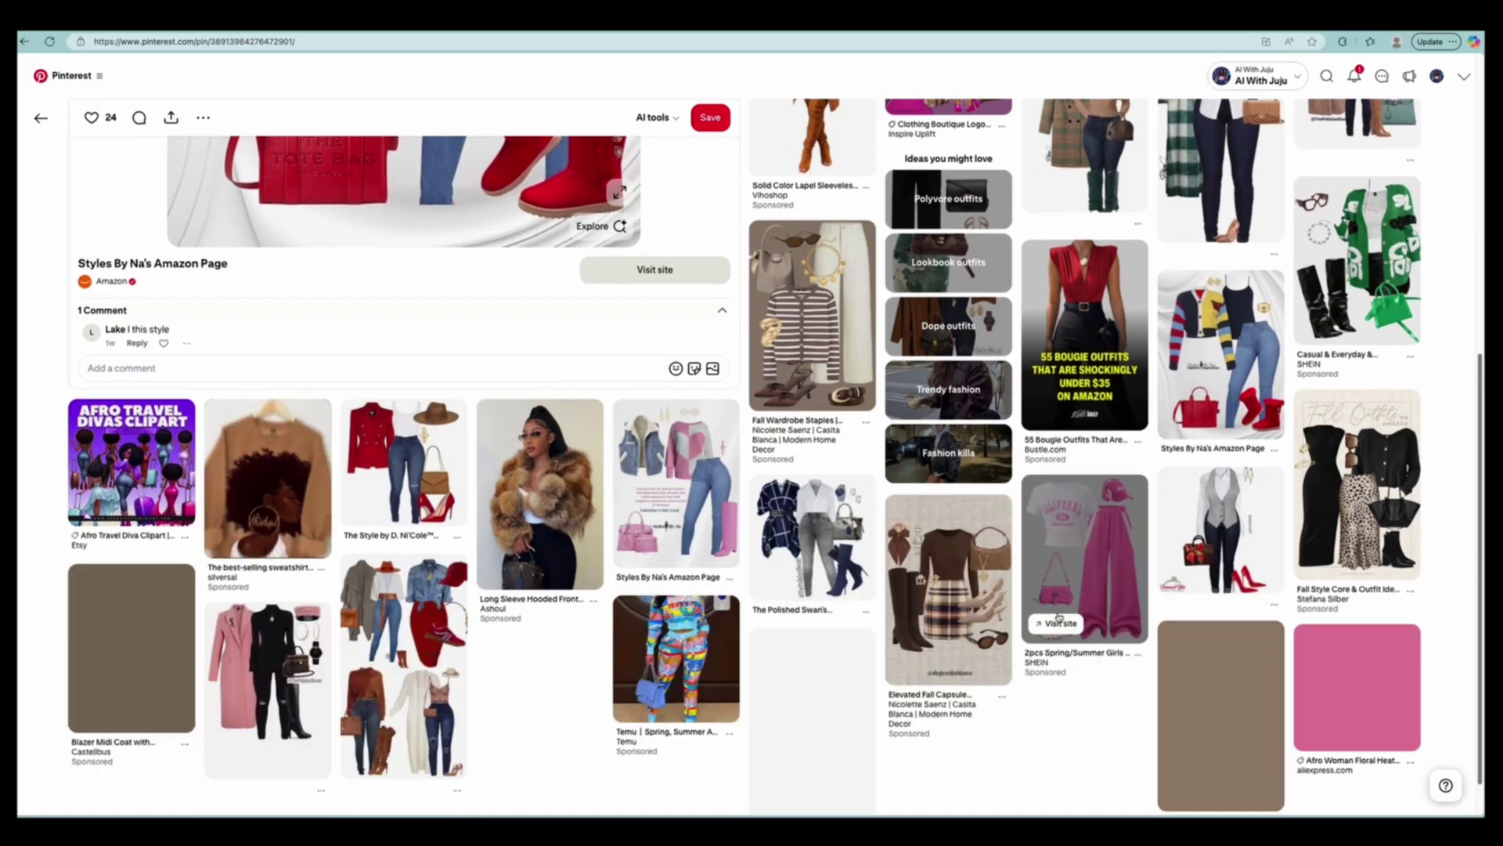
{"action": "scroll", "coordinate": [1061, 603], "scroll_direction": "down", "scroll_amount": 10}
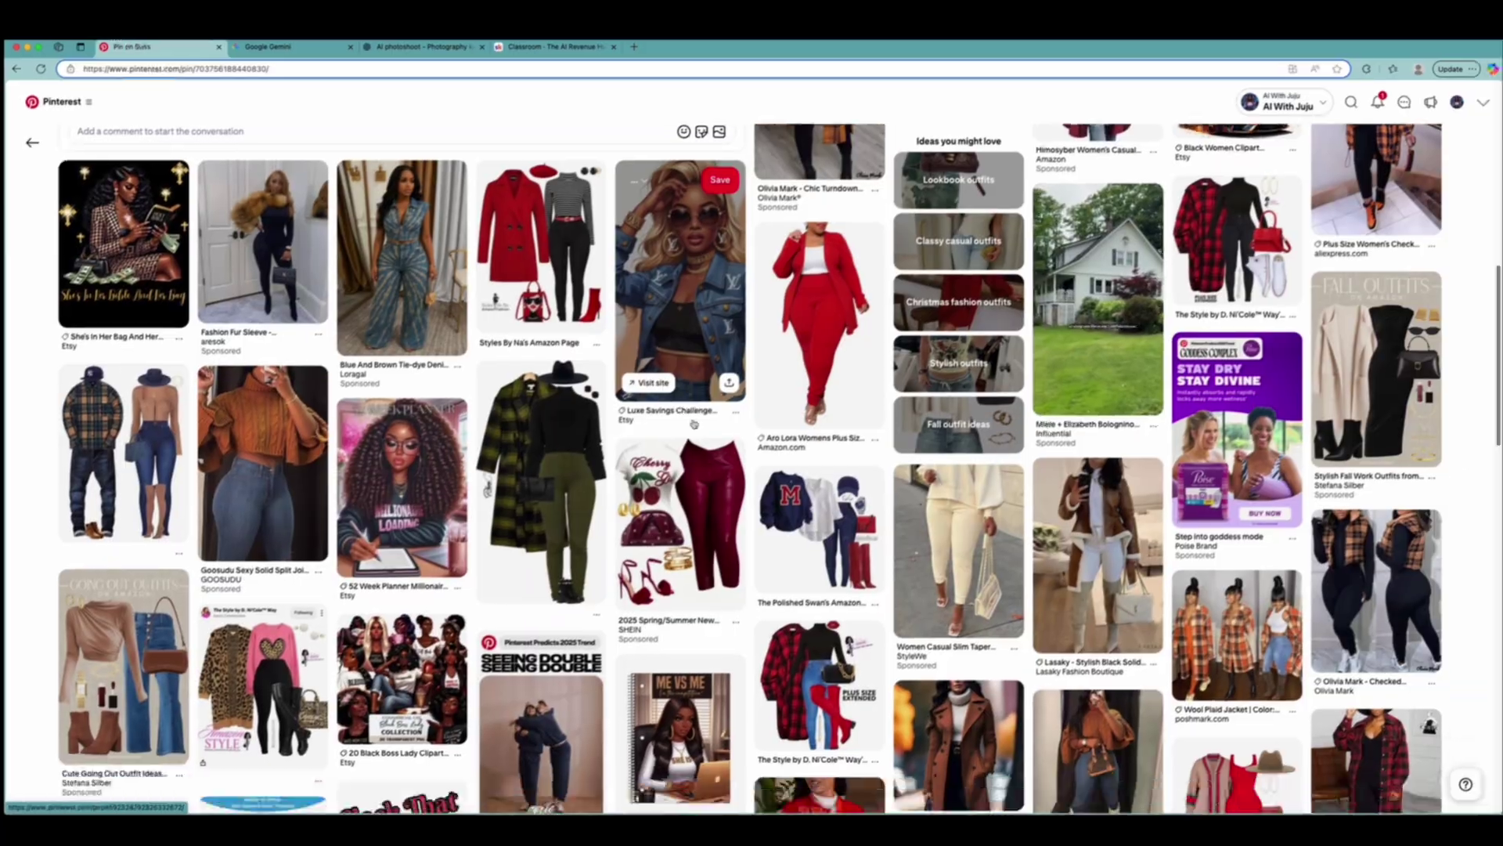
{"action": "scroll", "coordinate": [709, 423], "scroll_direction": "down", "scroll_amount": 5}
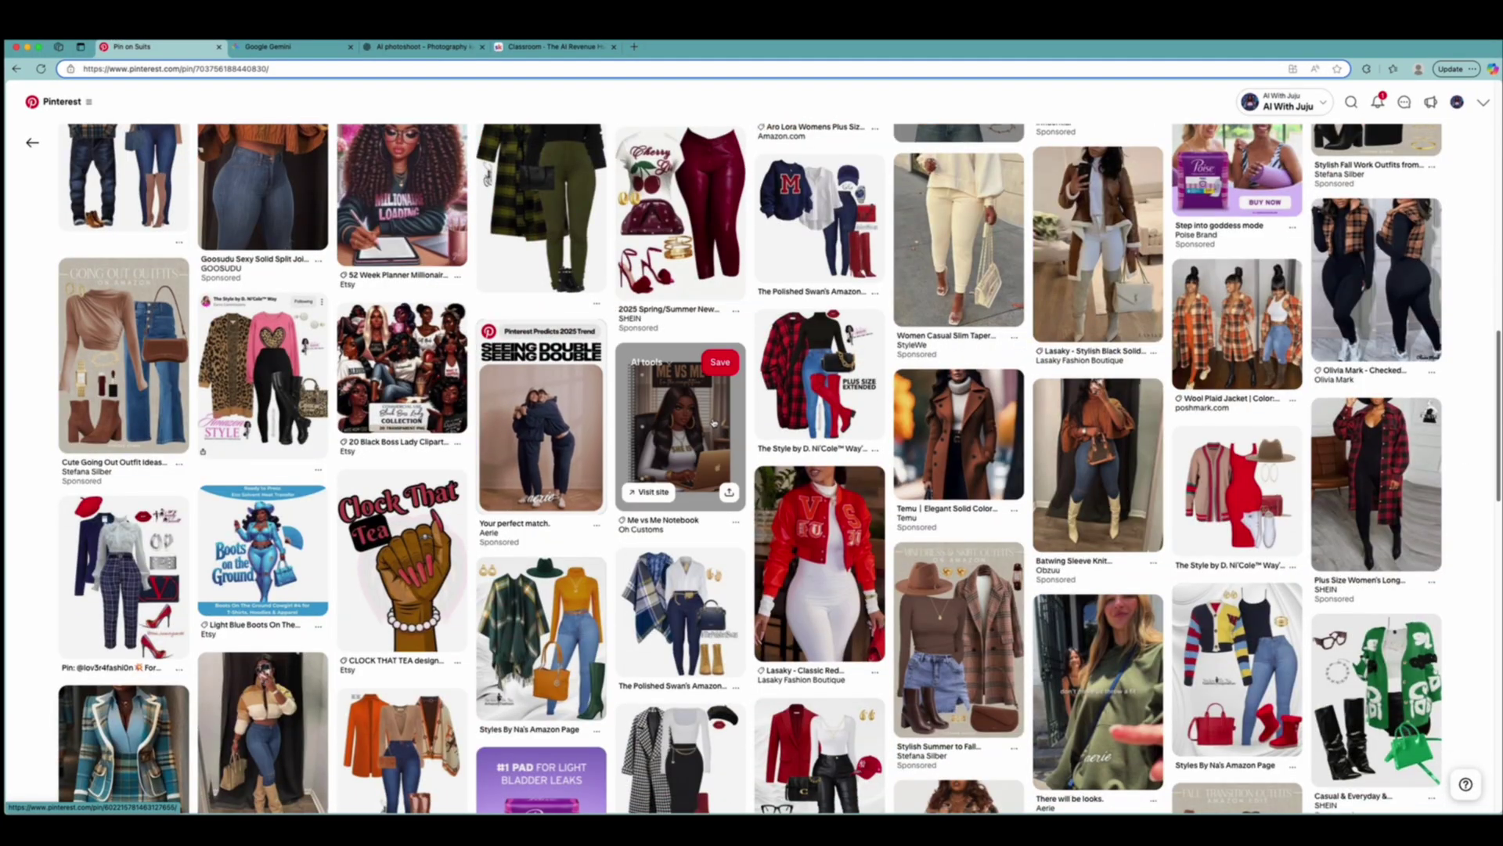
{"action": "scroll", "coordinate": [756, 397], "scroll_direction": "down", "scroll_amount": 2}
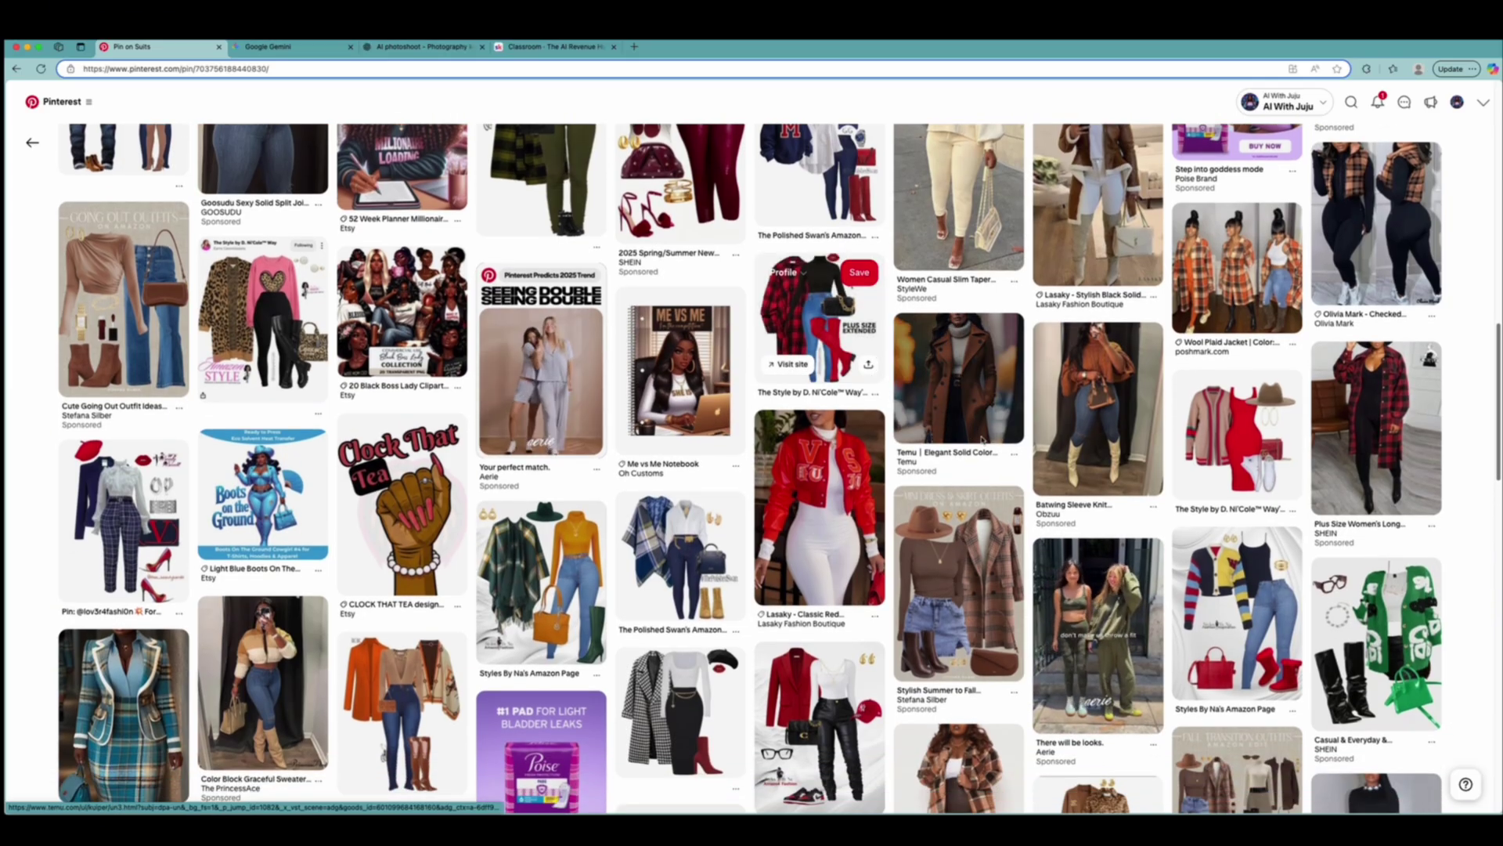
{"action": "scroll", "coordinate": [869, 429], "scroll_direction": "down", "scroll_amount": 3}
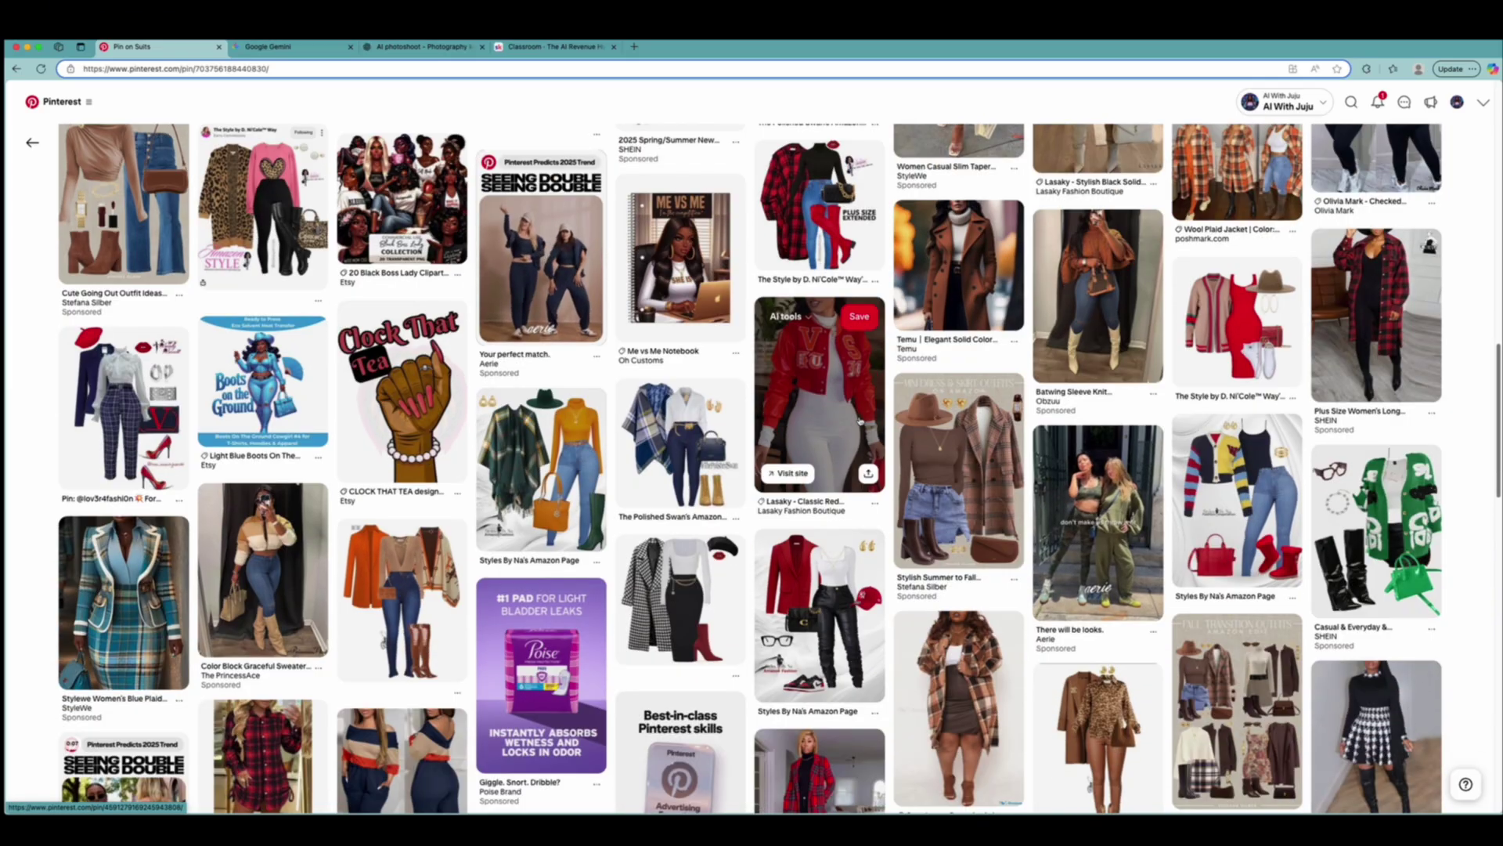
{"action": "scroll", "coordinate": [858, 420], "scroll_direction": "up", "scroll_amount": 15}
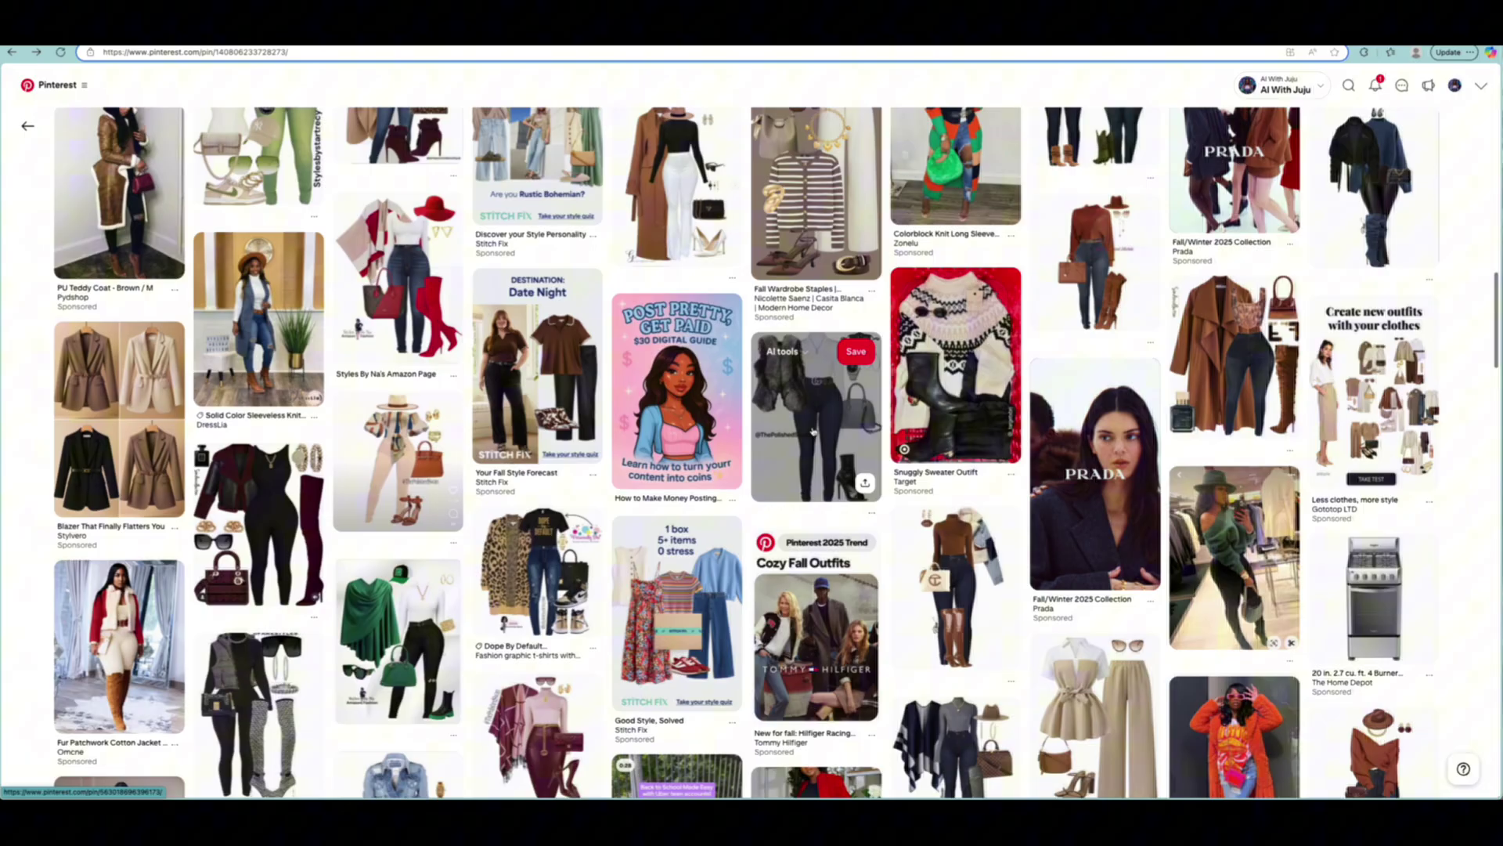
{"action": "scroll", "coordinate": [813, 430], "scroll_direction": "down", "scroll_amount": 5}
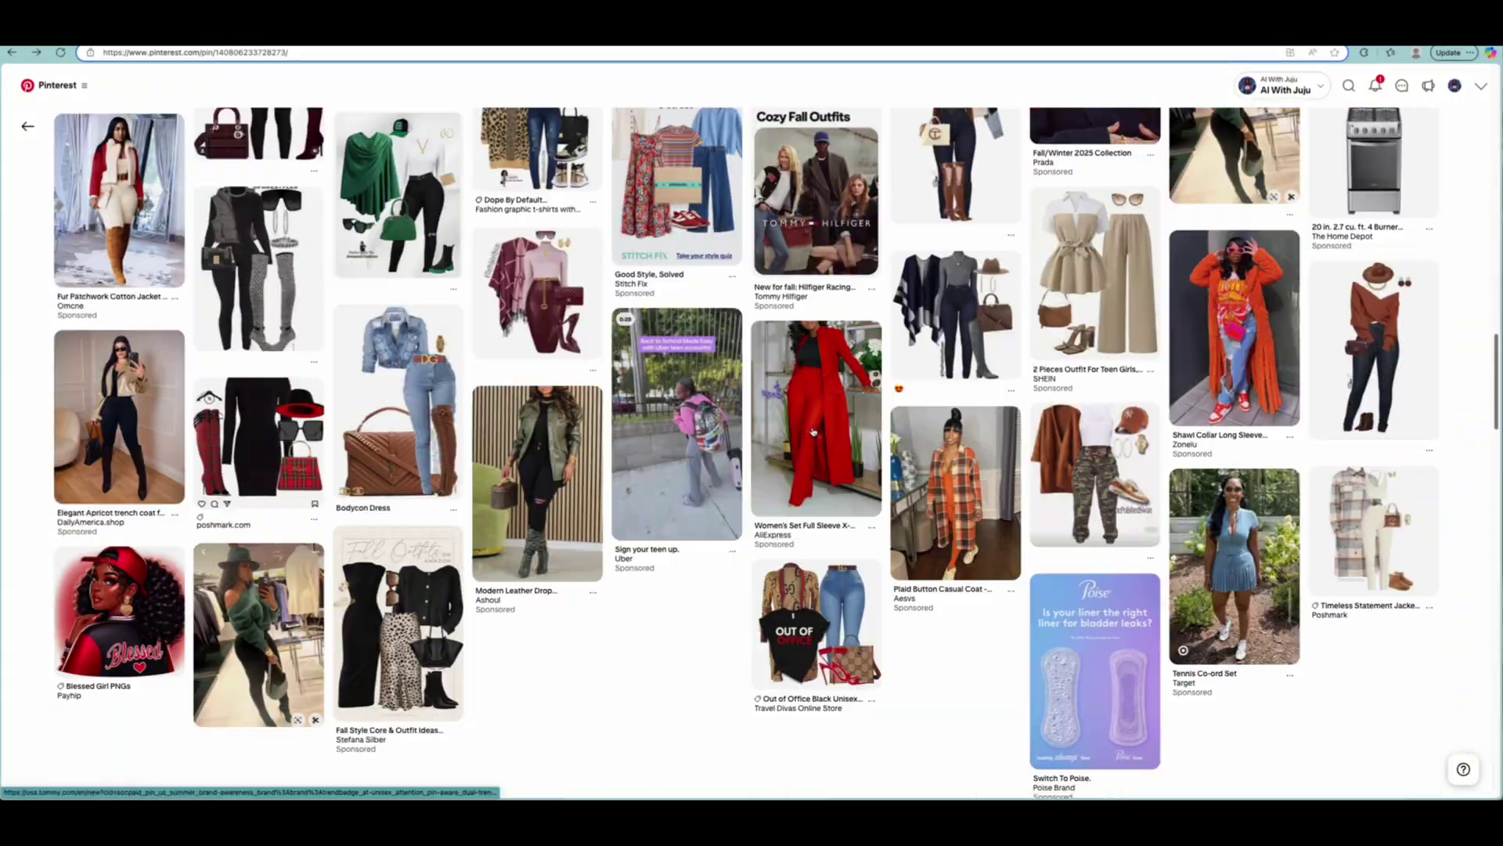
{"action": "scroll", "coordinate": [813, 430], "scroll_direction": "down", "scroll_amount": 10}
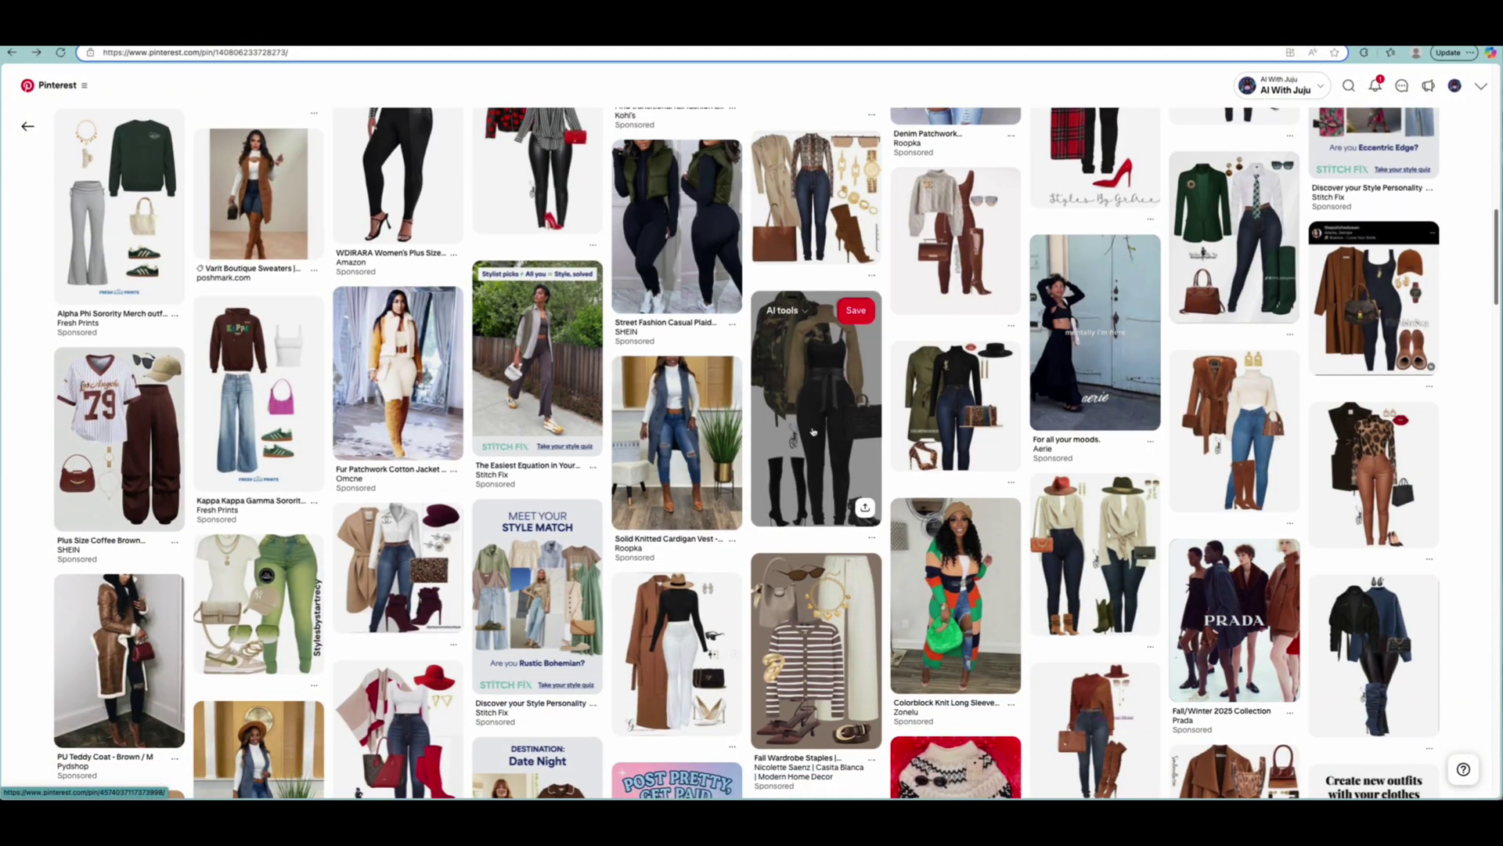
{"action": "scroll", "coordinate": [812, 430], "scroll_direction": "up", "scroll_amount": 7}
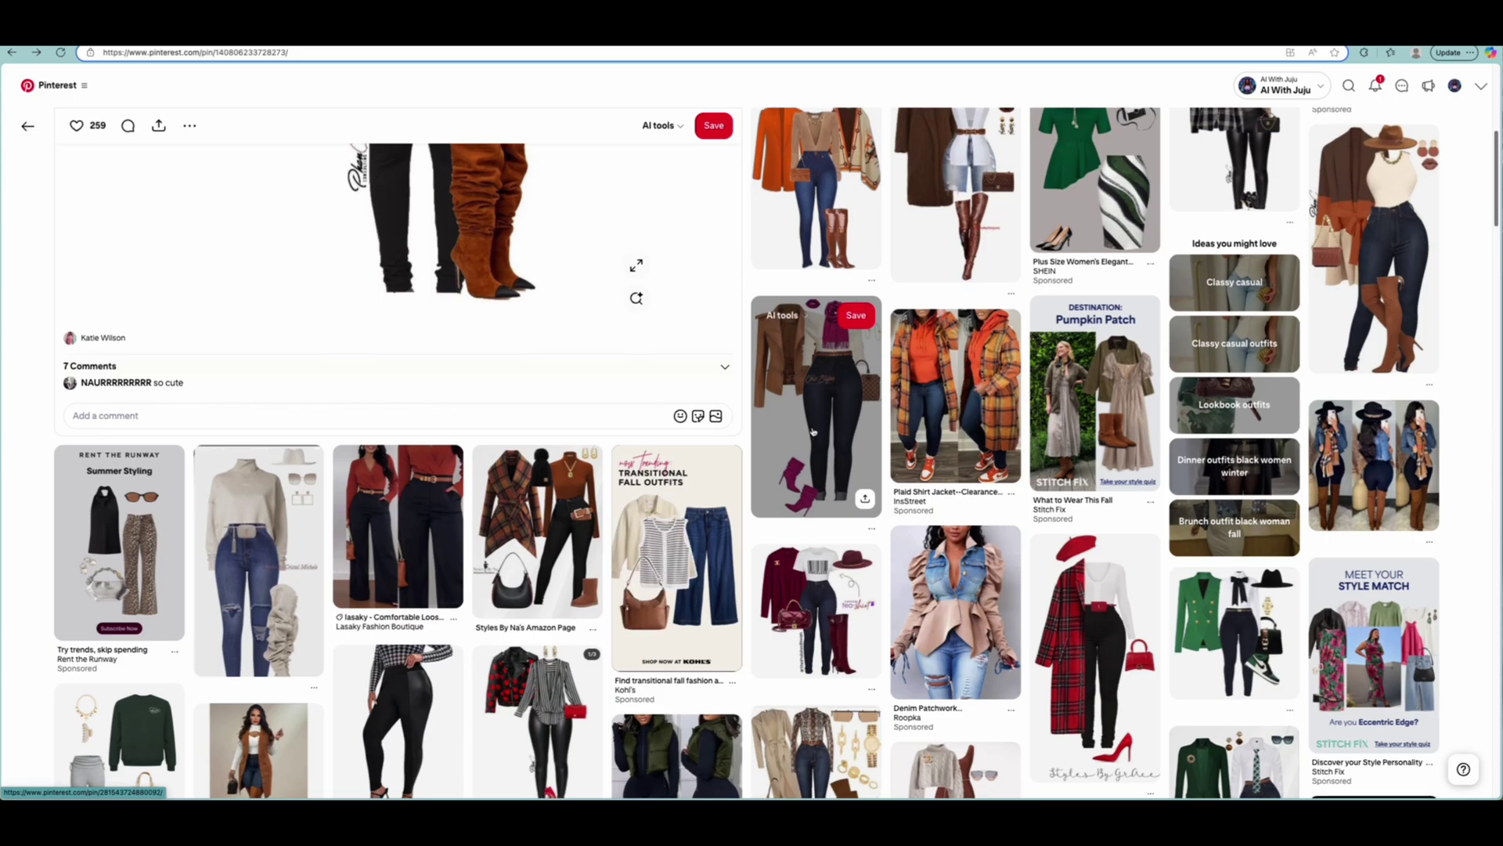
{"action": "scroll", "coordinate": [813, 431], "scroll_direction": "up", "scroll_amount": 6}
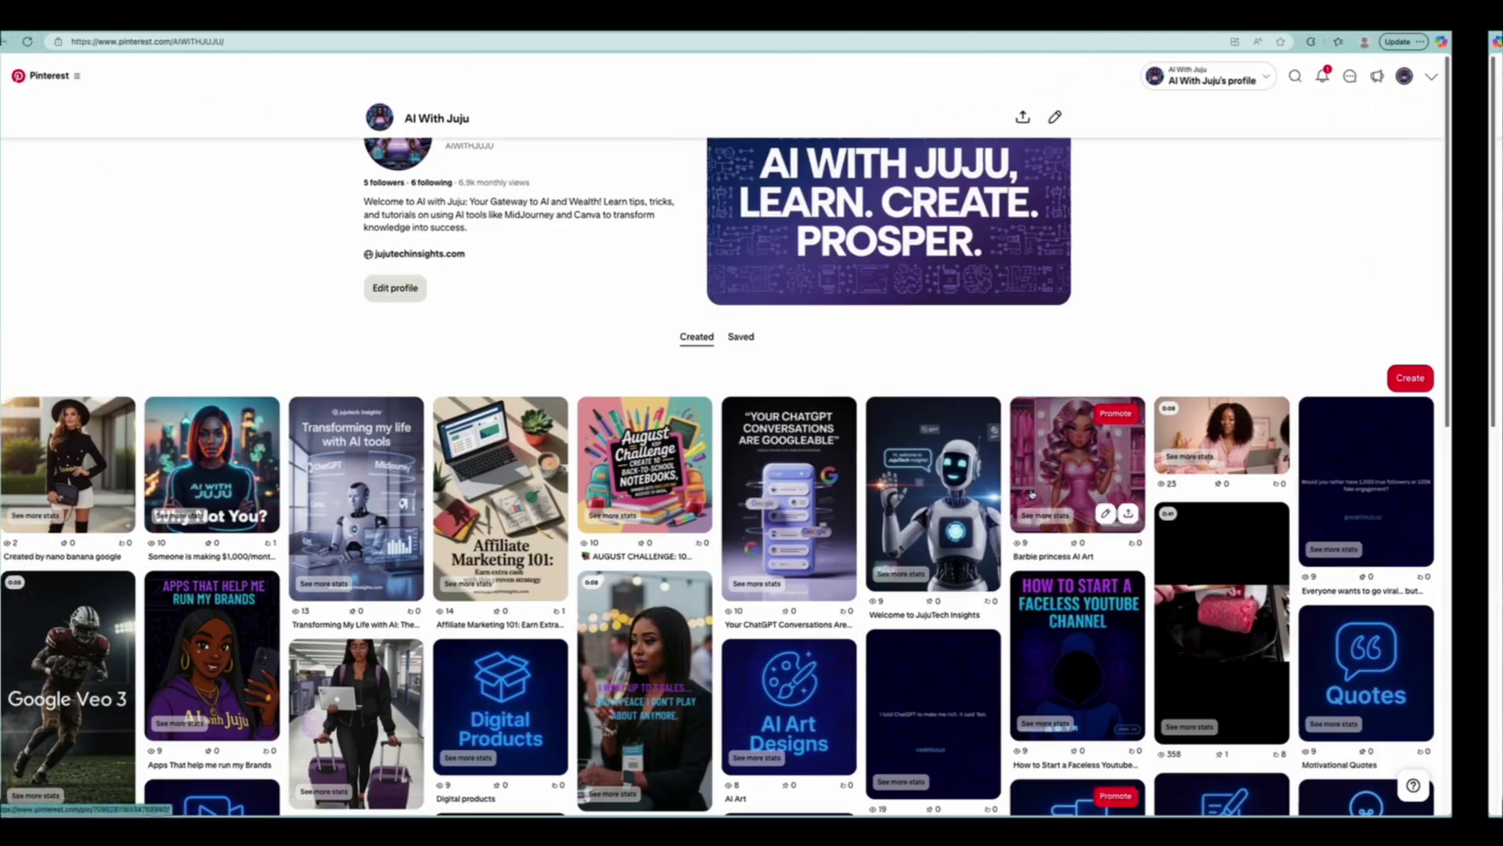
{"action": "scroll", "coordinate": [1061, 493], "scroll_direction": "down", "scroll_amount": 2}
{"action": "scroll", "coordinate": [1062, 494], "scroll_direction": "up", "scroll_amount": 2}
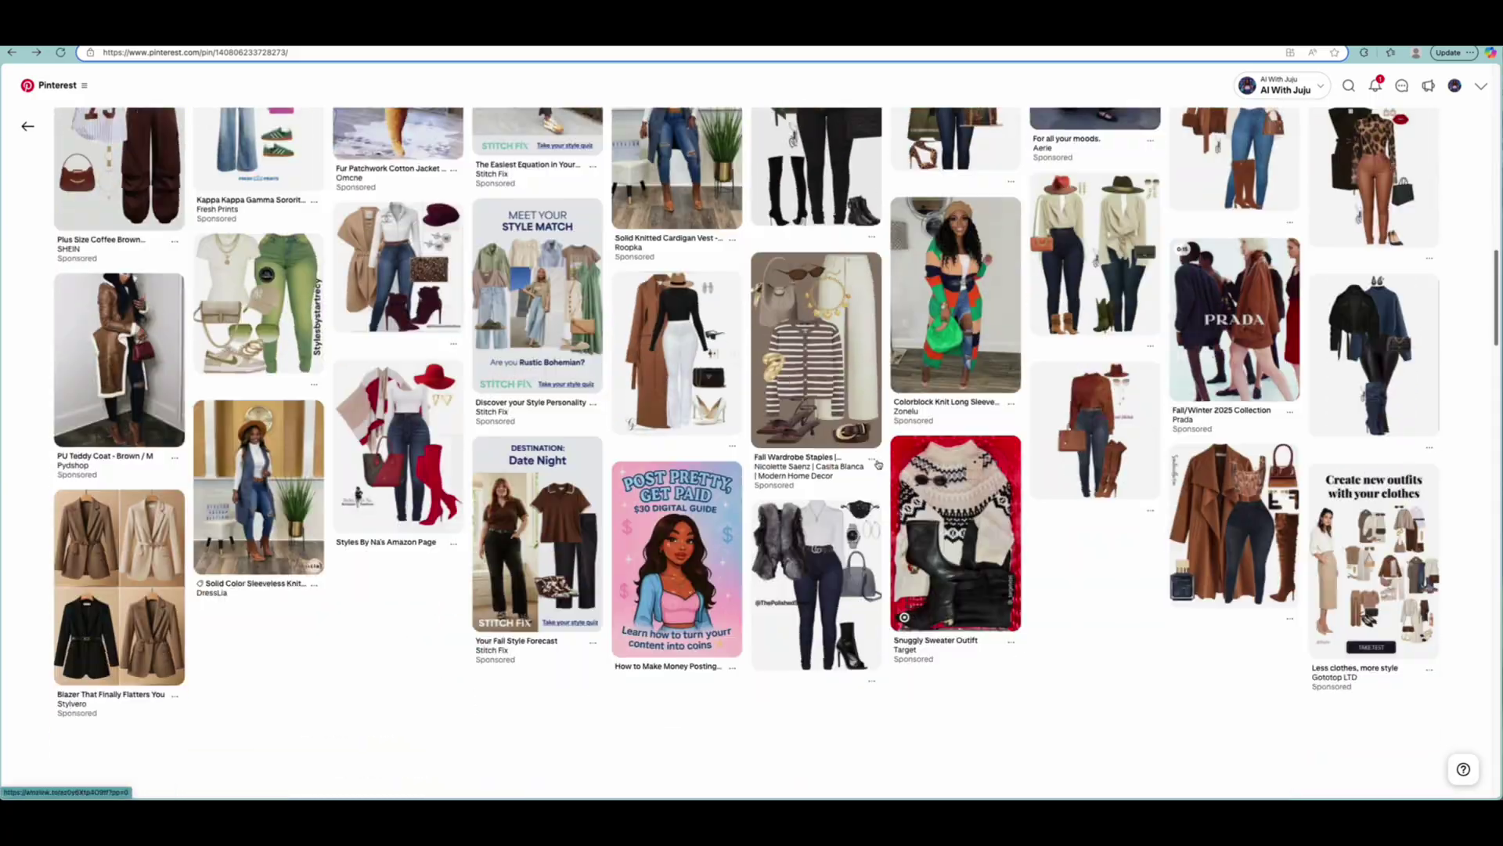
{"action": "scroll", "coordinate": [878, 465], "scroll_direction": "down", "scroll_amount": 3}
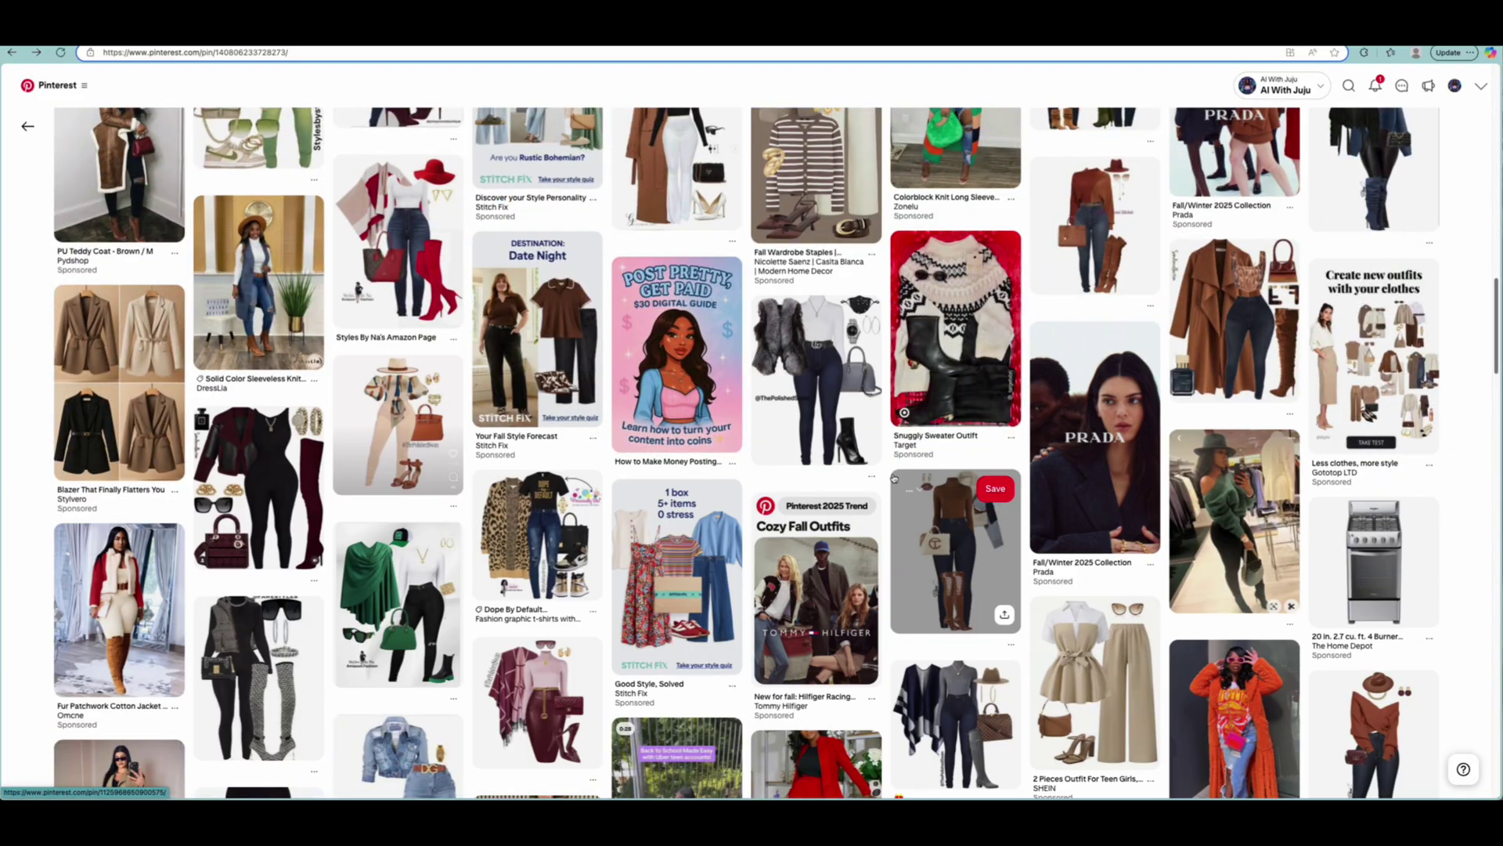
{"action": "scroll", "coordinate": [893, 477], "scroll_direction": "down", "scroll_amount": 1}
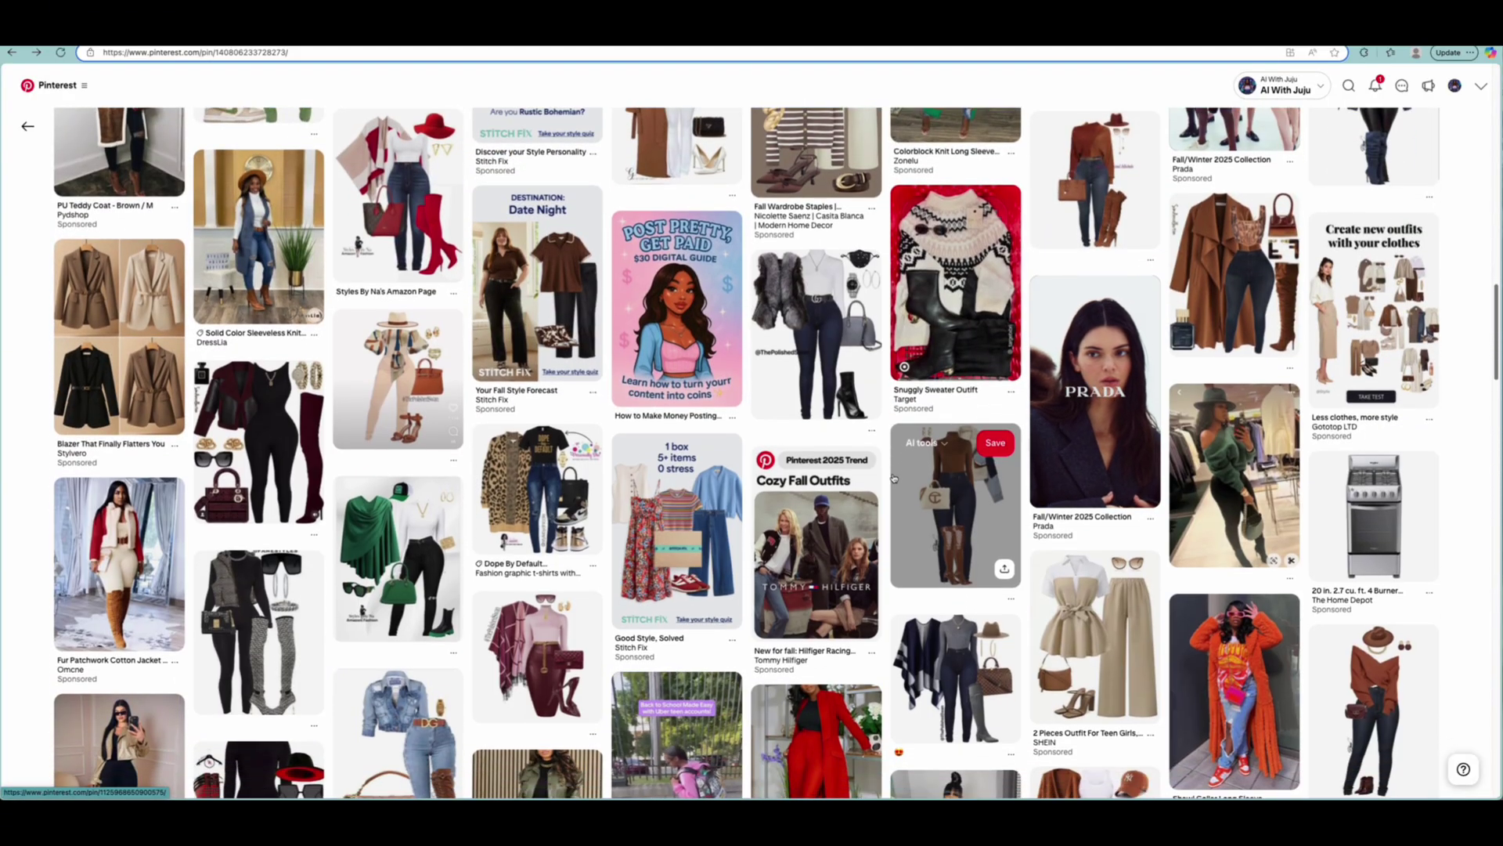
{"action": "scroll", "coordinate": [893, 477], "scroll_direction": "down", "scroll_amount": 5}
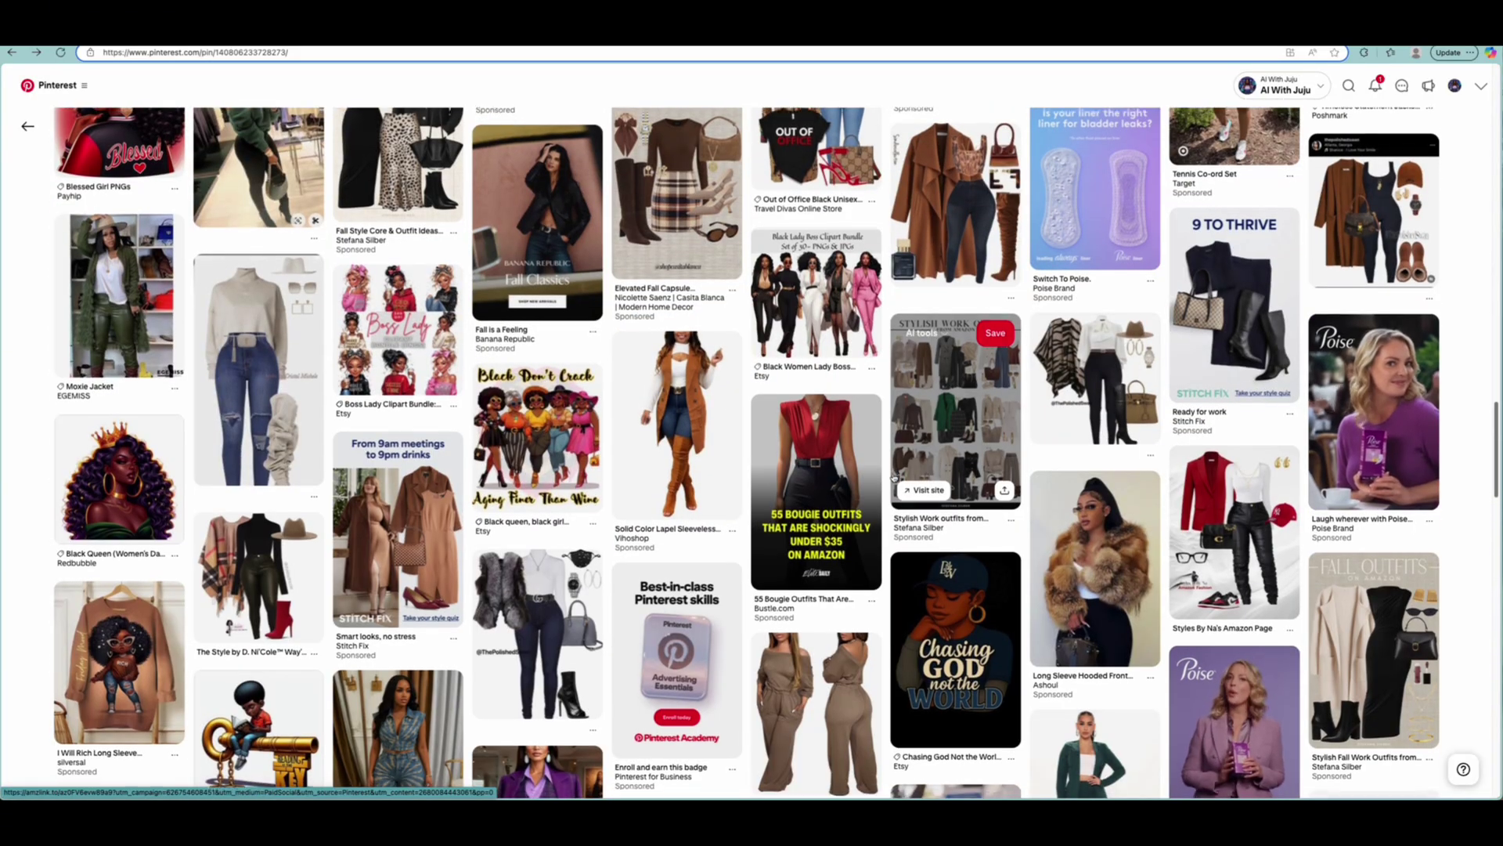
{"action": "scroll", "coordinate": [893, 478], "scroll_direction": "down", "scroll_amount": 1}
{"action": "scroll", "coordinate": [895, 476], "scroll_direction": "down", "scroll_amount": 10}
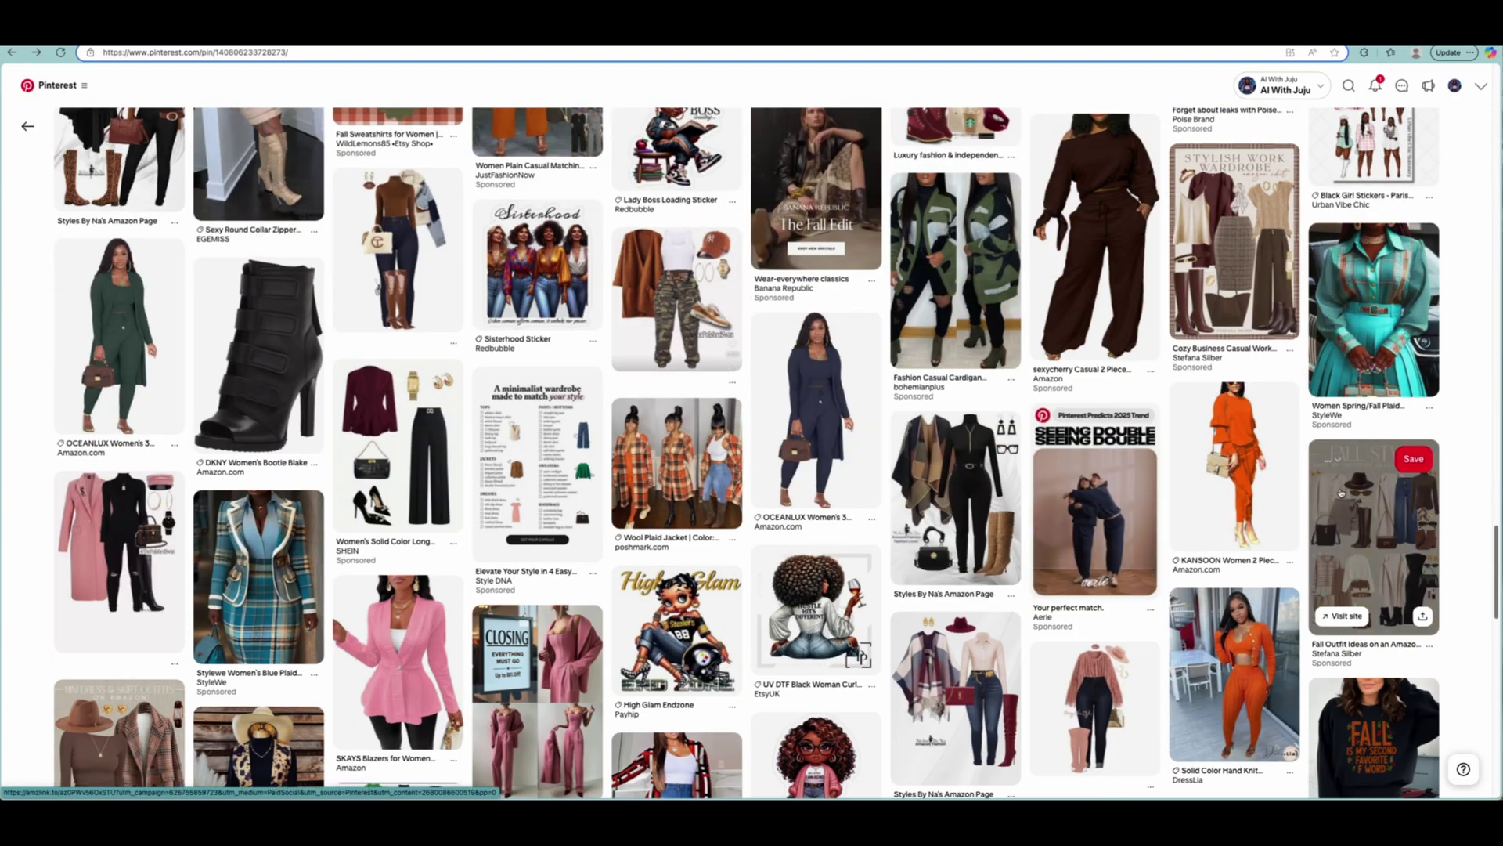
{"action": "scroll", "coordinate": [1372, 512], "scroll_direction": "up", "scroll_amount": 1}
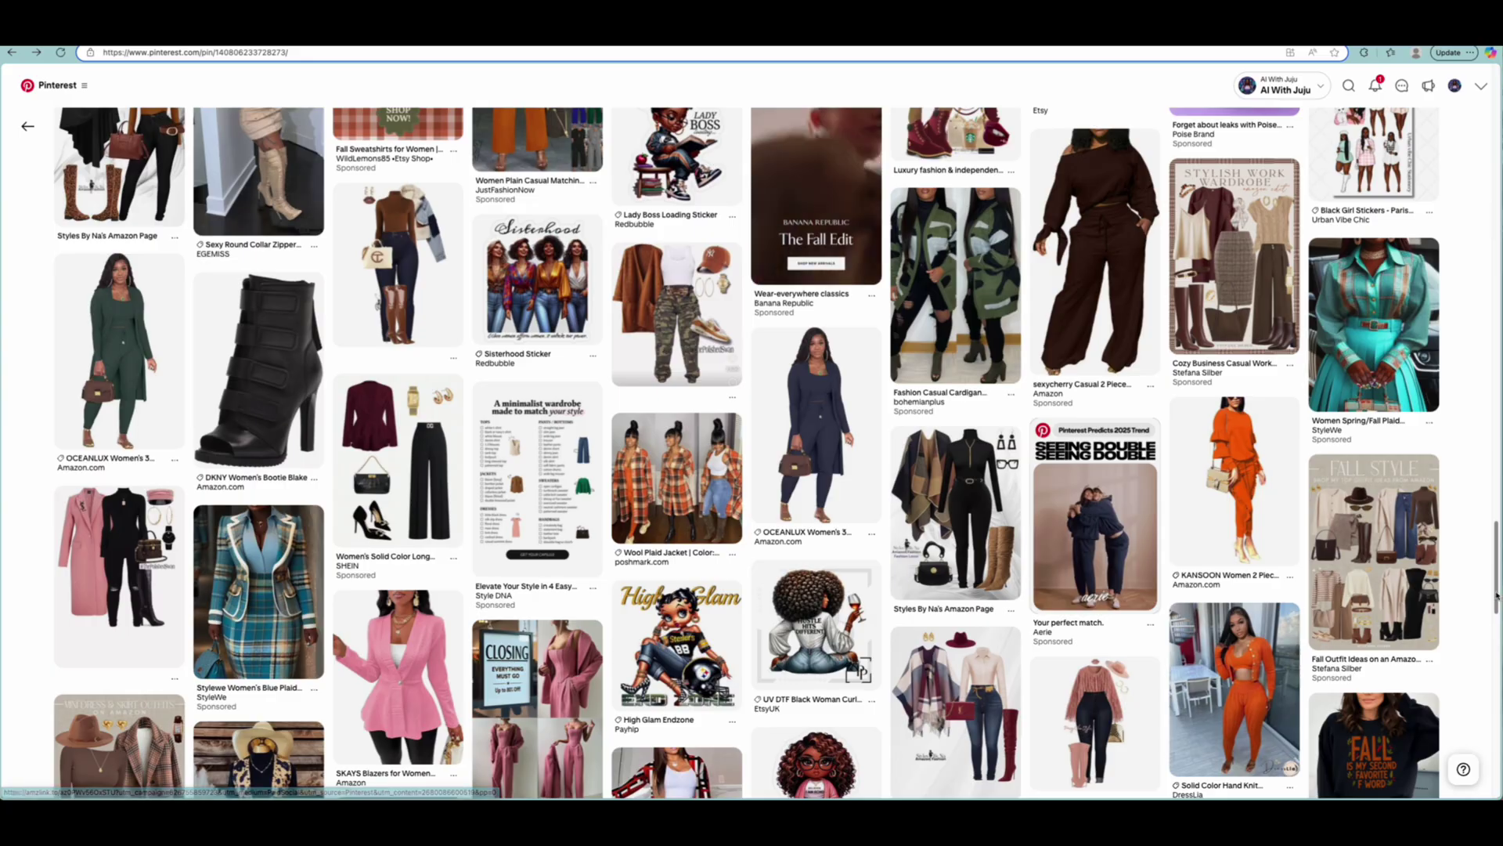
Open the pin with the red plaid coat, beret, black pants and red handbag, and copy its outfit image.
{"action": "left_click_drag", "start_coordinate": [1497, 588], "coordinate": [1475, 252]}
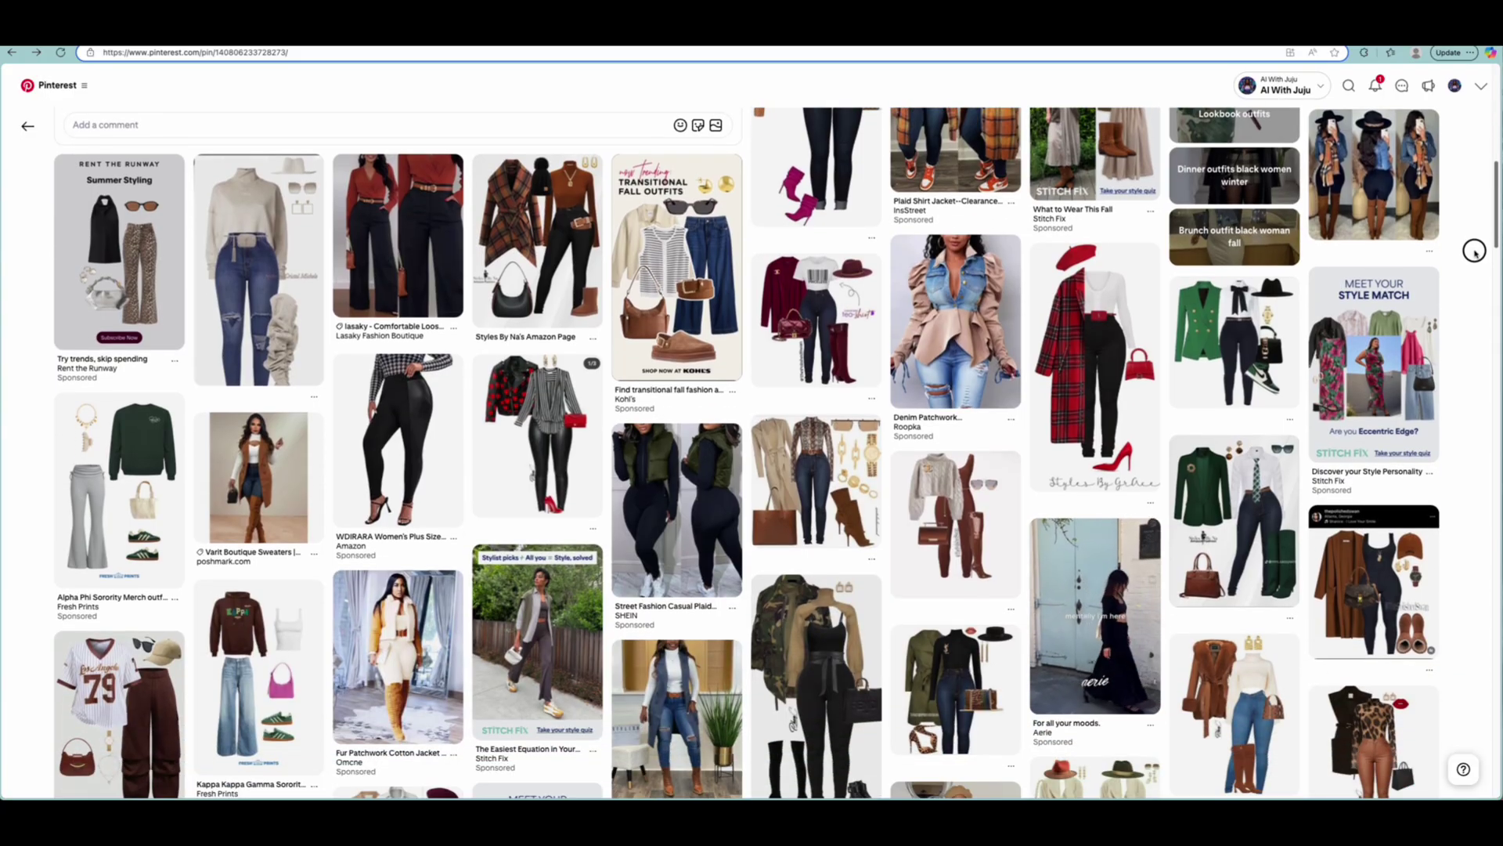
{"action": "mouse_move", "coordinate": [1135, 325]}
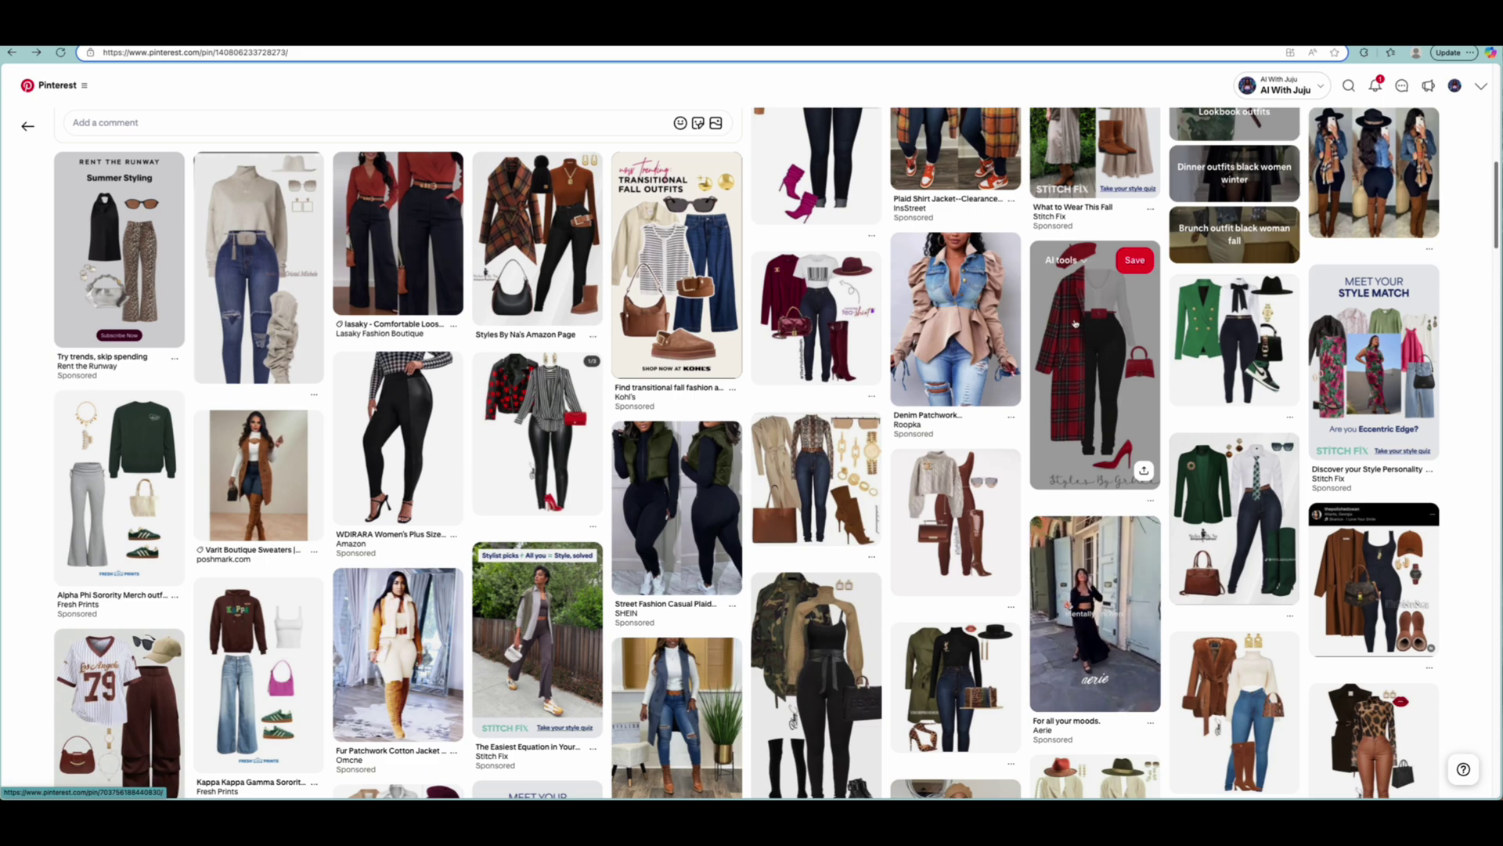
{"action": "left_click", "coordinate": [1117, 390]}
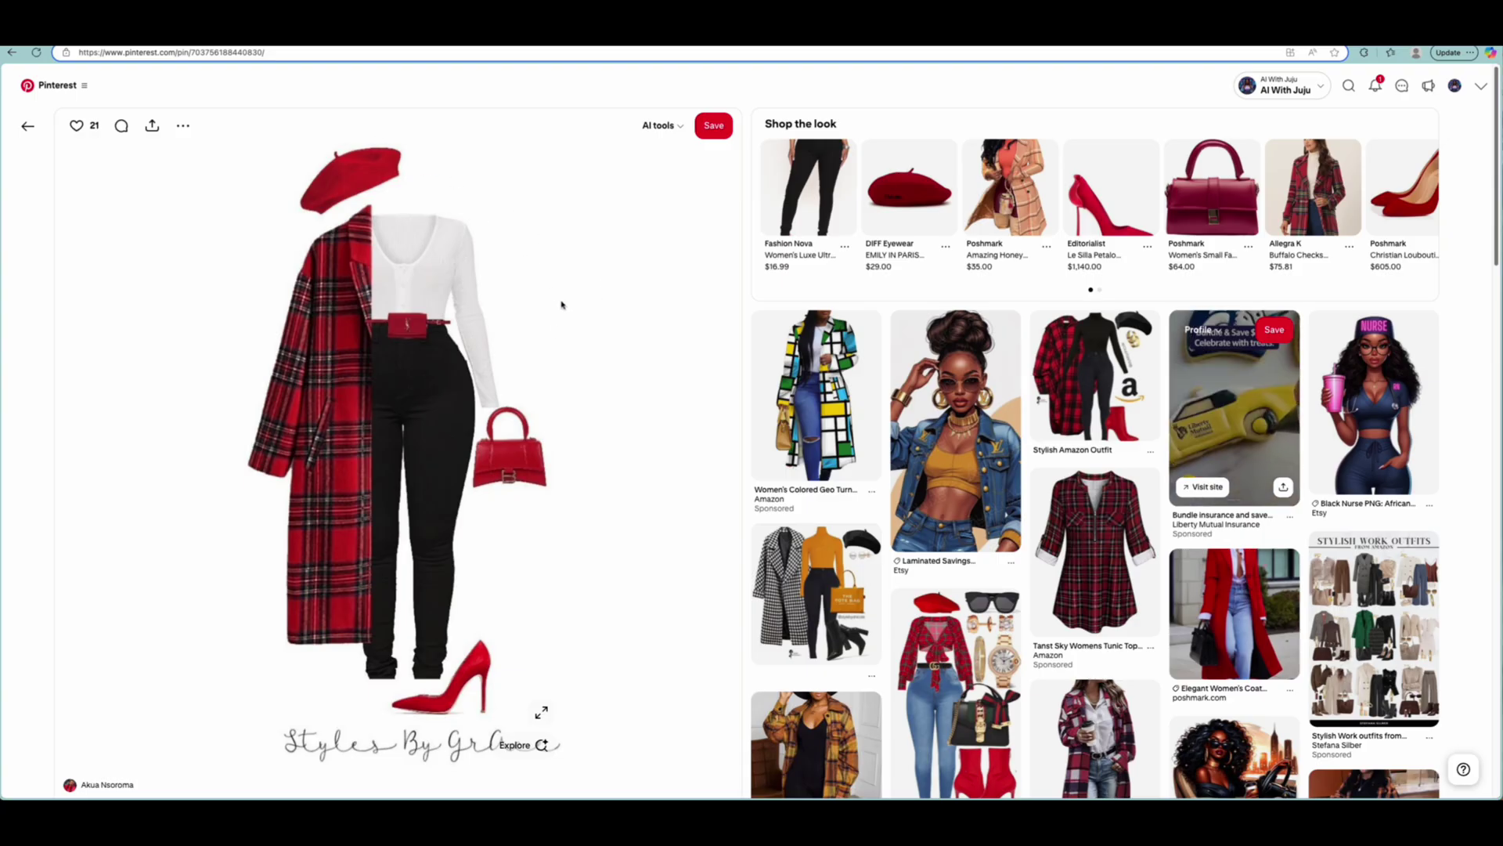
{"action": "right_click", "coordinate": [436, 381]}
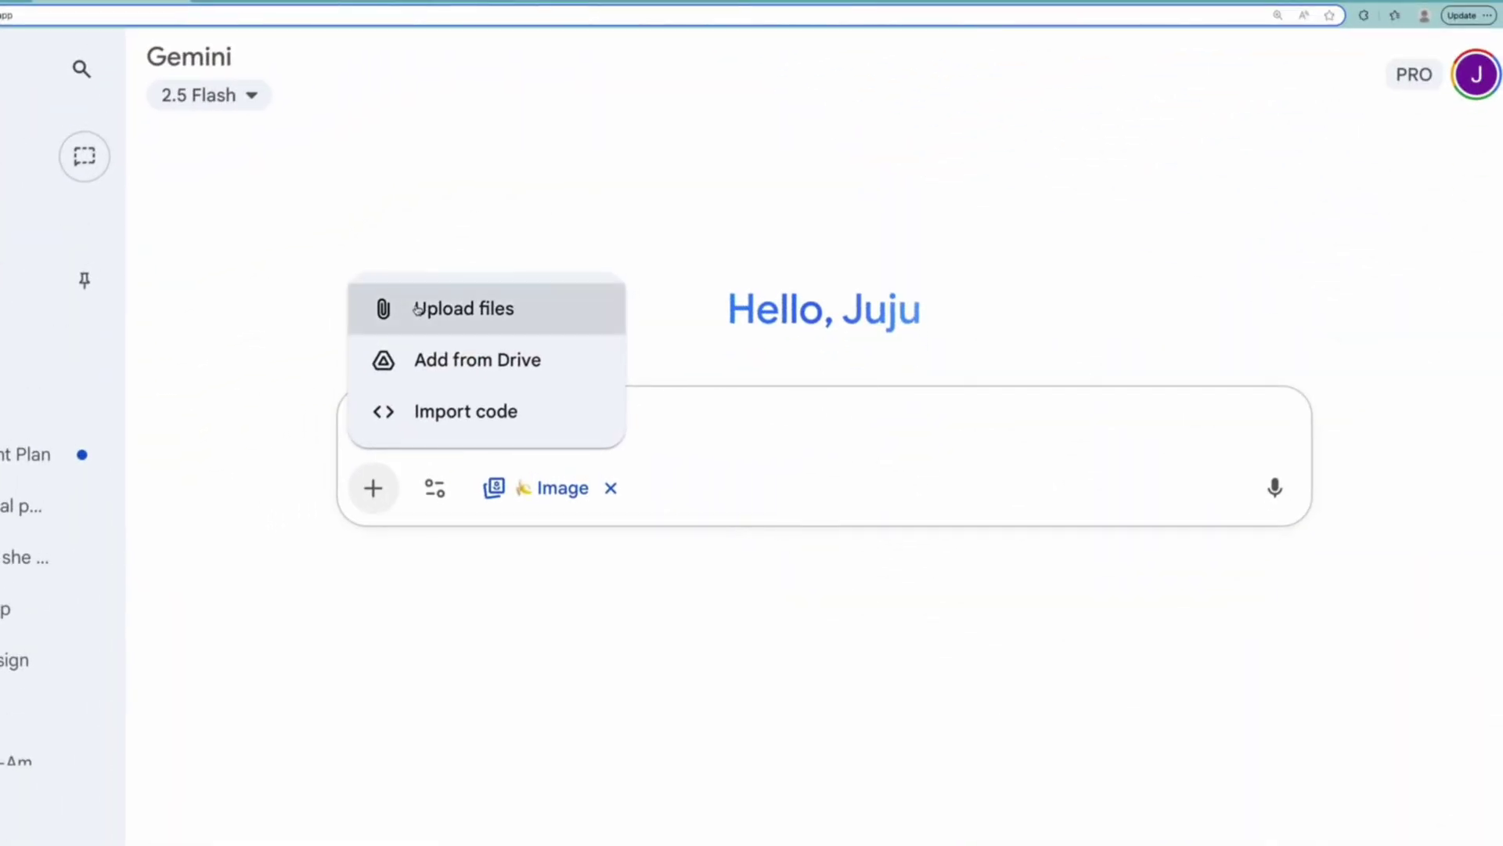
In Gemini, attach the avatar portrait PNG from the AWJ Fashionista folder and add the copied outfit image to the prompt.
{"action": "left_click", "coordinate": [439, 305]}
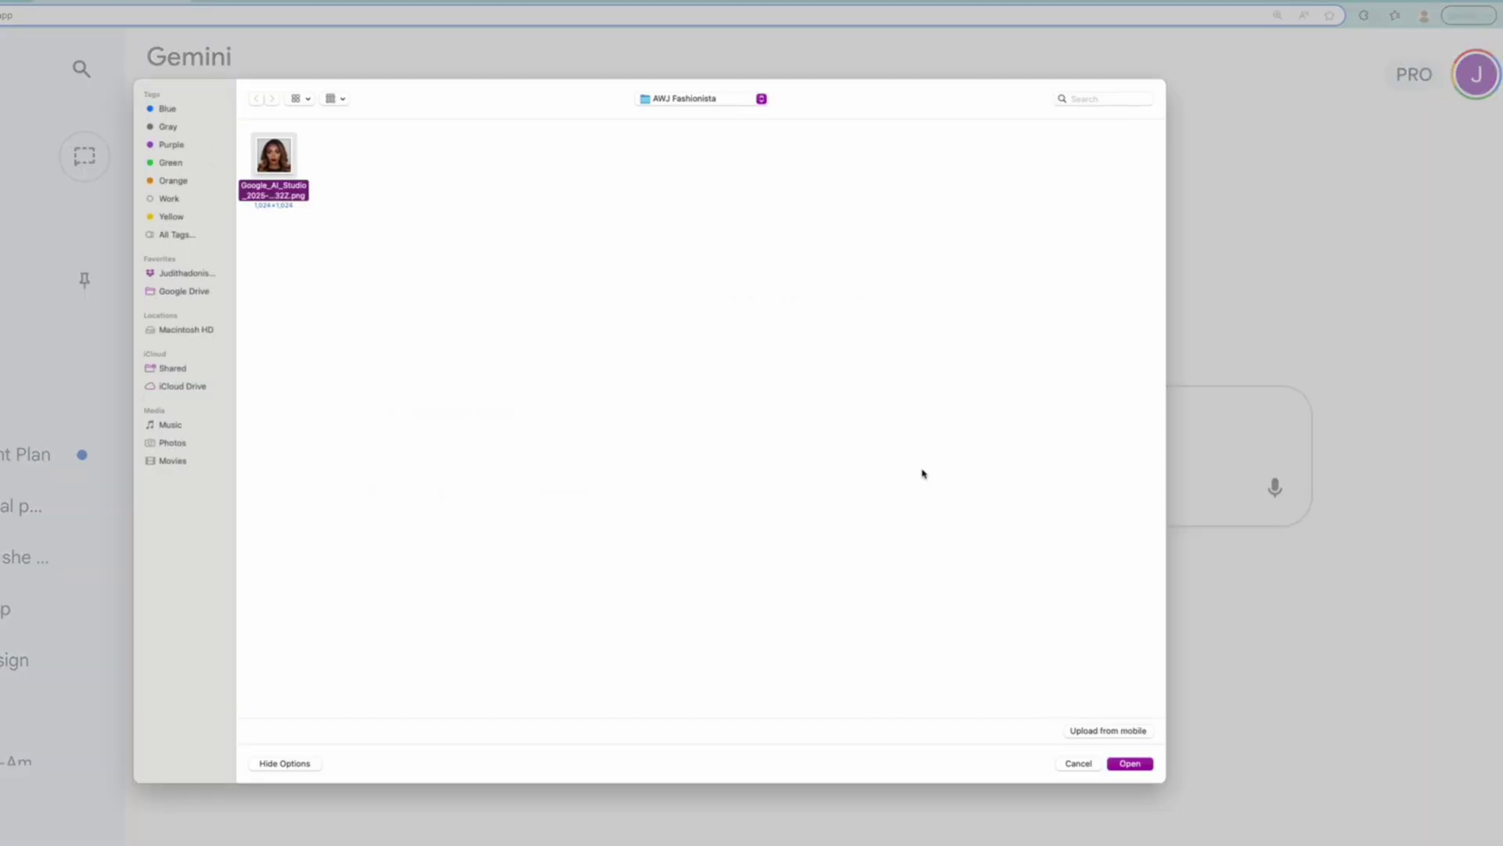
{"action": "left_click", "coordinate": [1135, 767]}
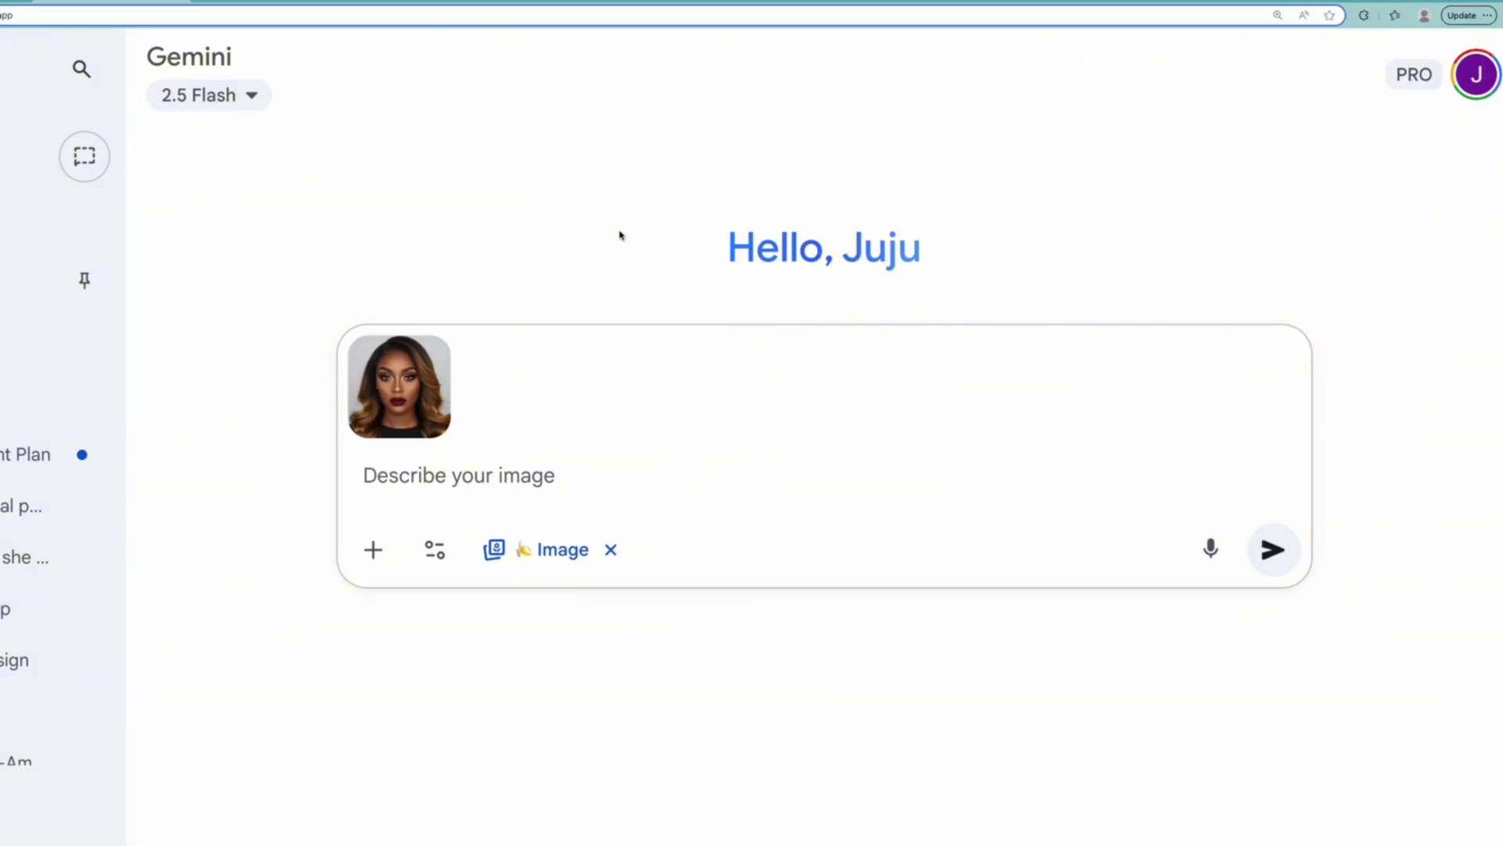
{"action": "key", "text": "super+v"}
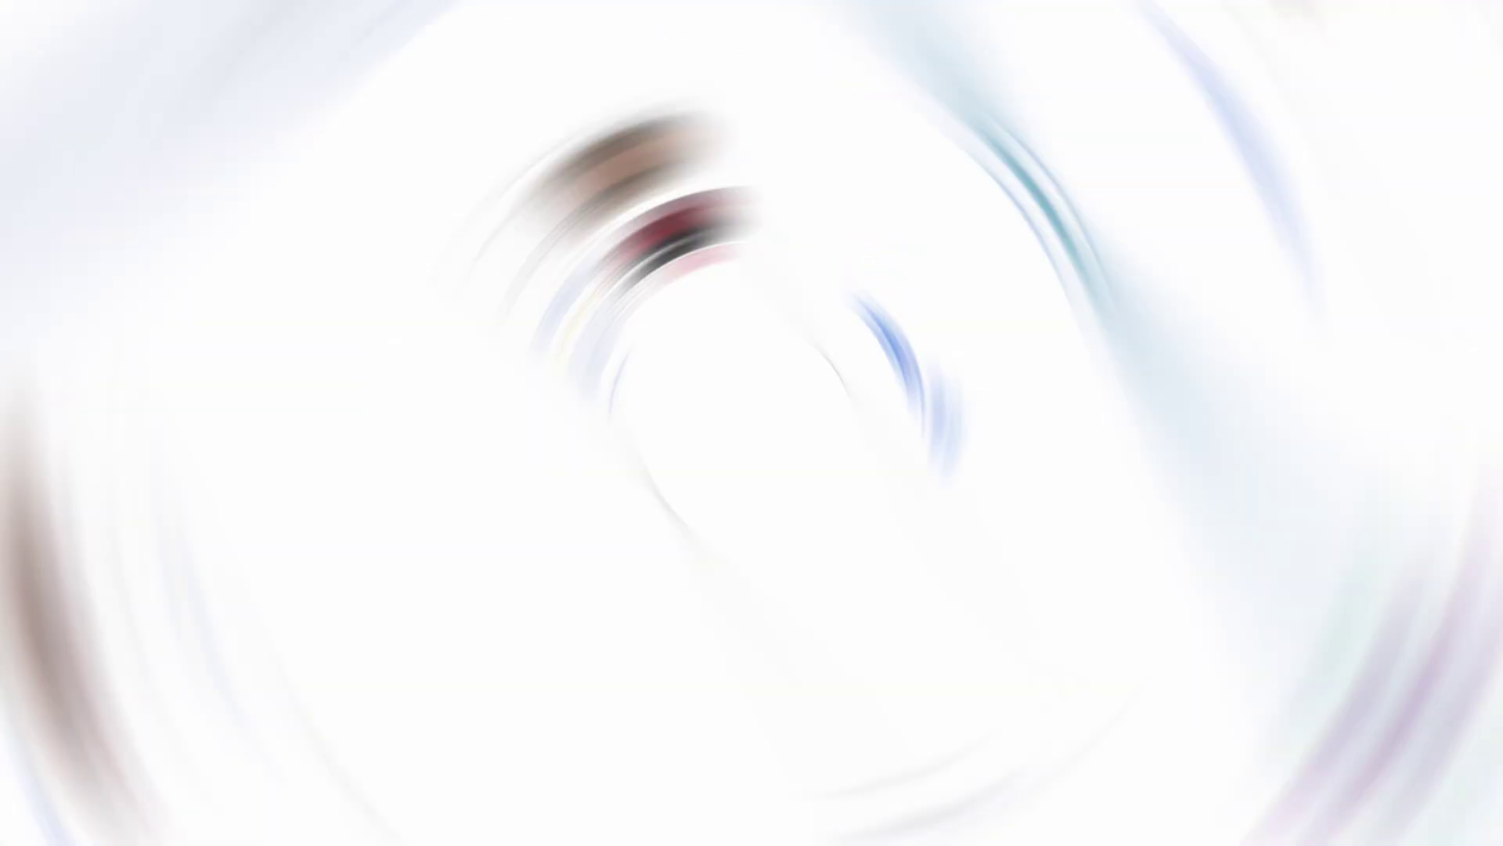
{"action": "type", "text": "out"}
{"action": "key", "text": "Return"}
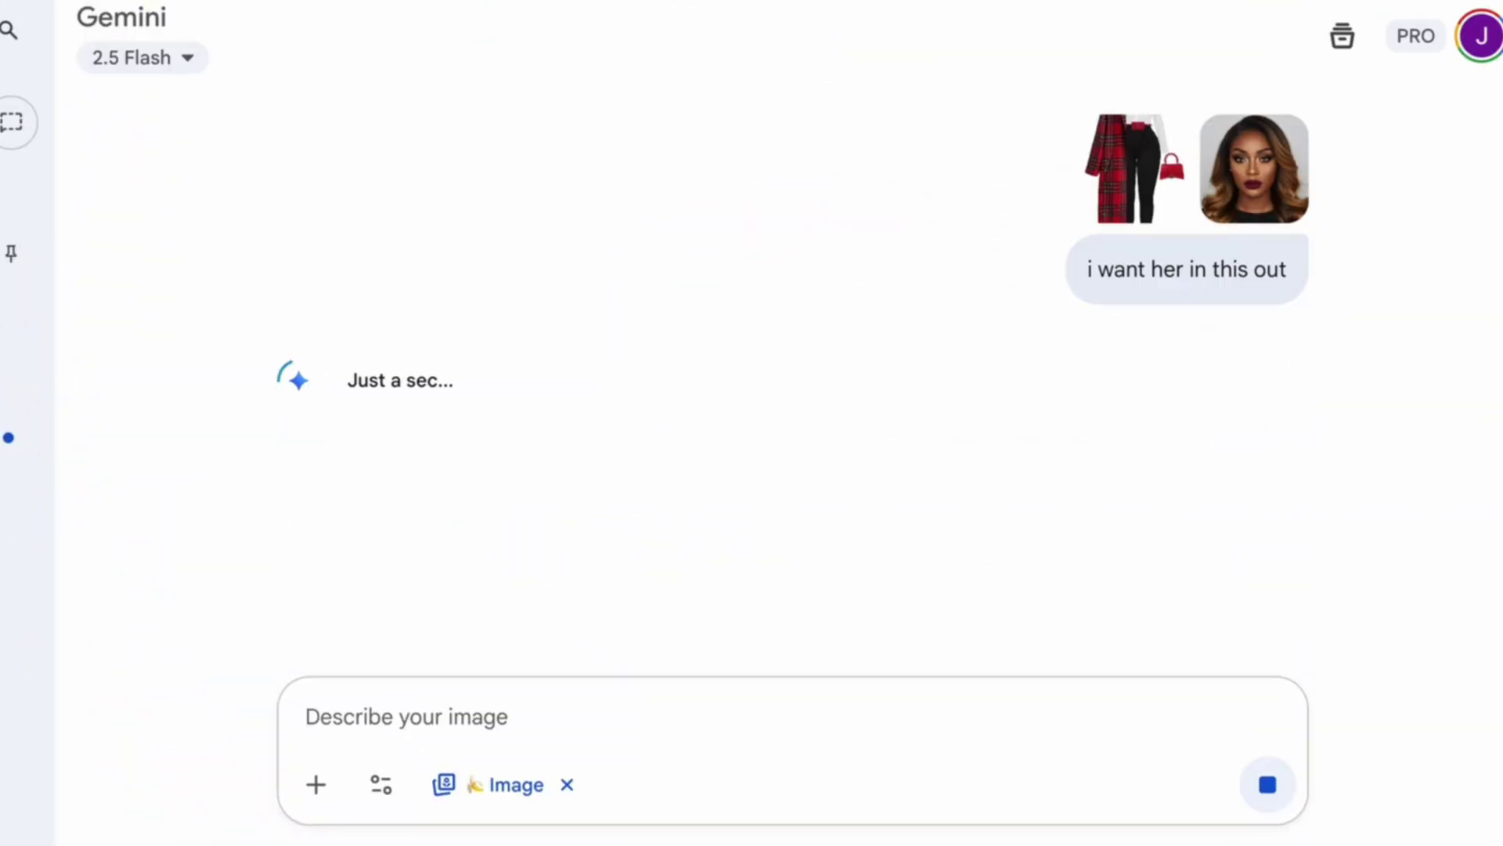
{"action": "left_click", "coordinate": [1268, 783]}
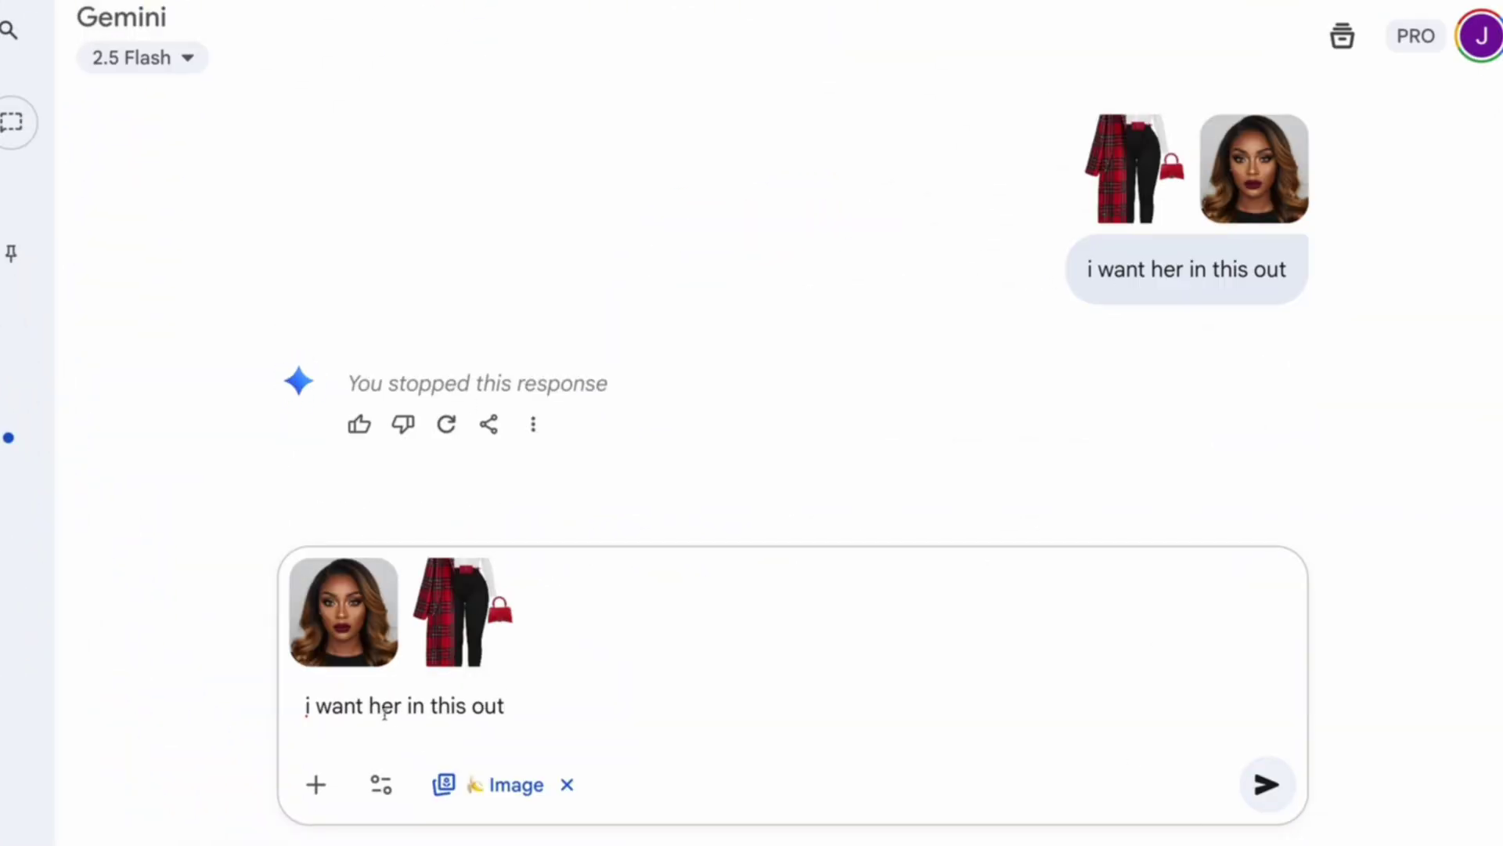
Replace the prompt text with "i want my avatar to wer this outfit" and submit it with both images.
{"action": "left_click_drag", "start_coordinate": [505, 704], "coordinate": [306, 705]}
{"action": "type", "text": "t"}
{"action": "key", "text": "BackSpace"}
{"action": "type", "text": "i want my avatar to w"}
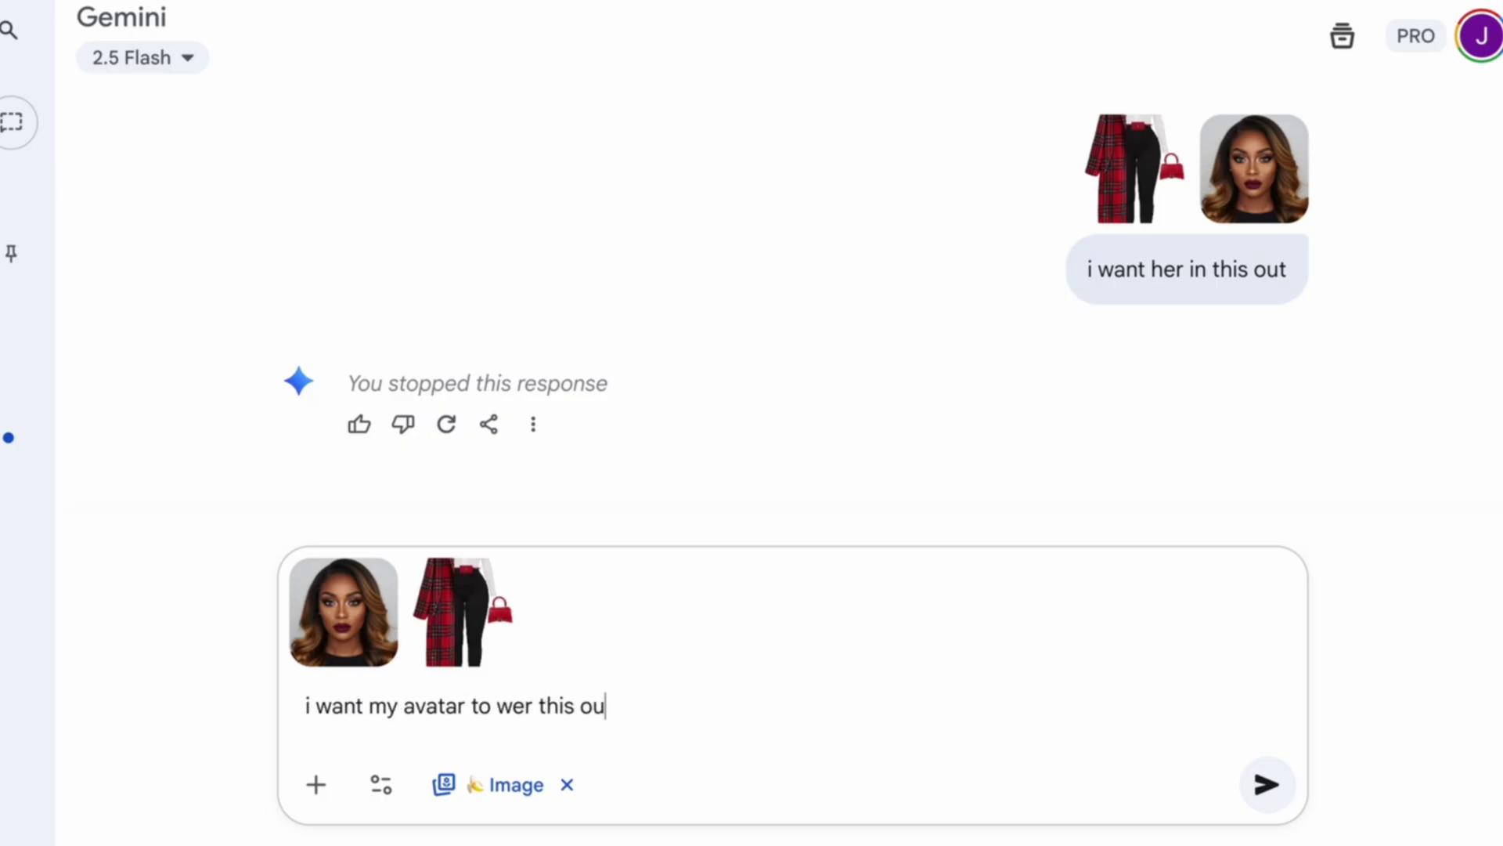
{"action": "key", "text": "Return"}
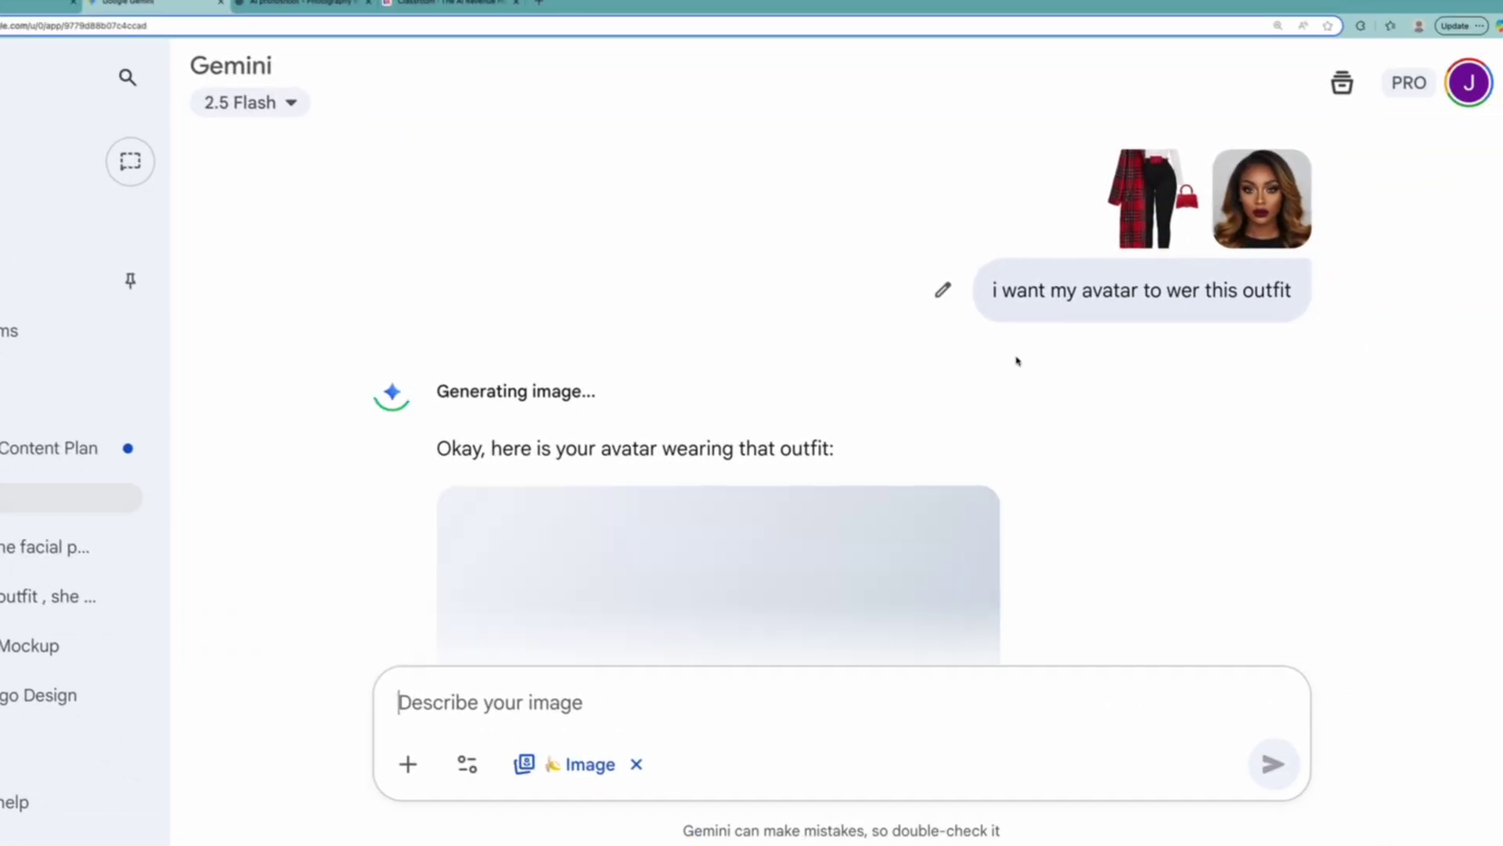
Examine the generated image of the avatar in the red plaid coat outfit from head to shoes, including the enlarged view.
{"action": "scroll", "coordinate": [1054, 377], "scroll_direction": "down", "scroll_amount": 2}
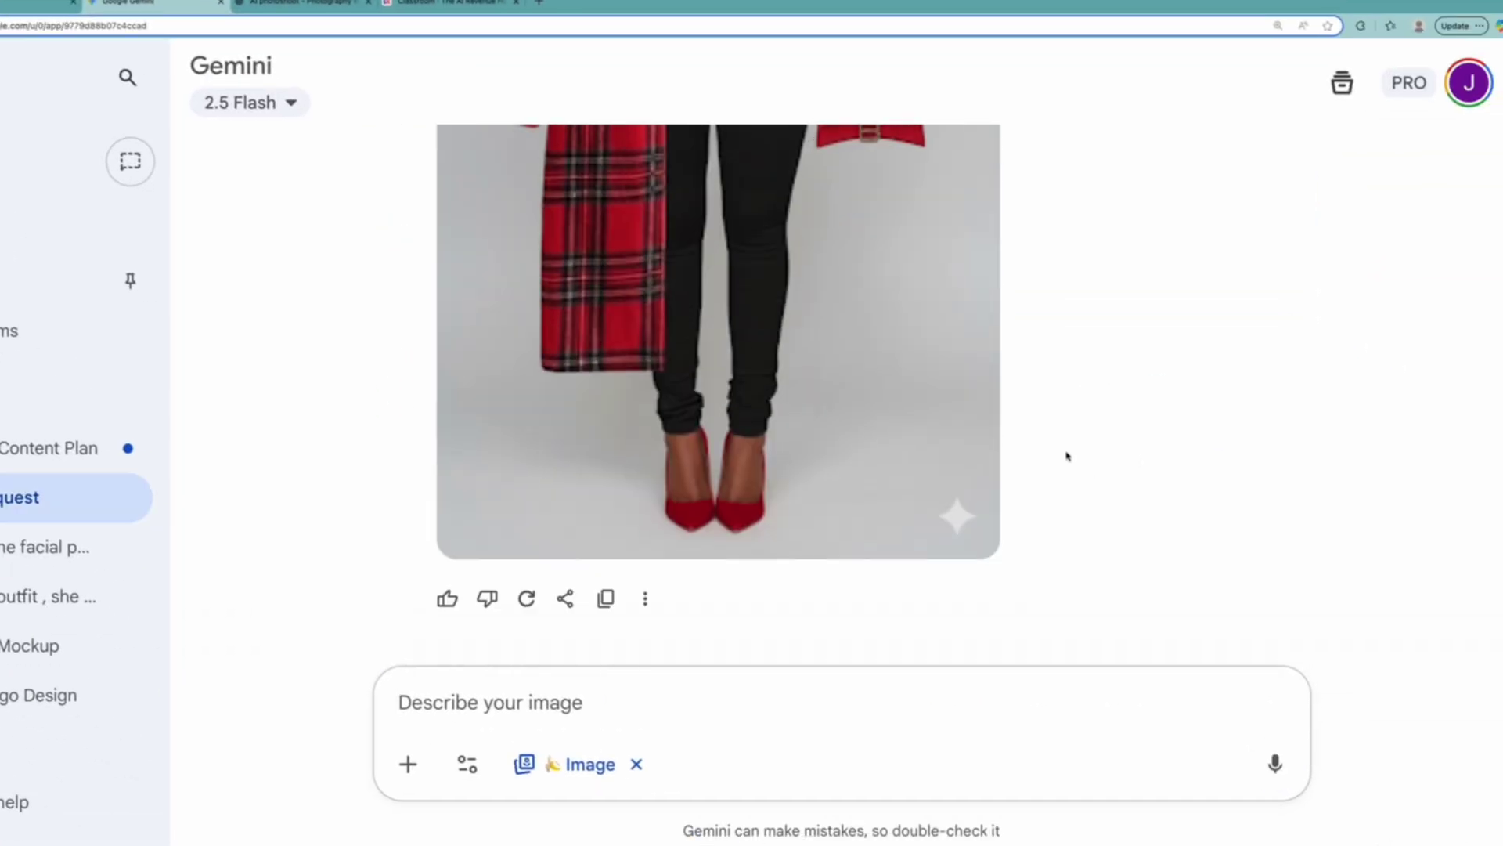
{"action": "scroll", "coordinate": [918, 268], "scroll_direction": "up", "scroll_amount": 2}
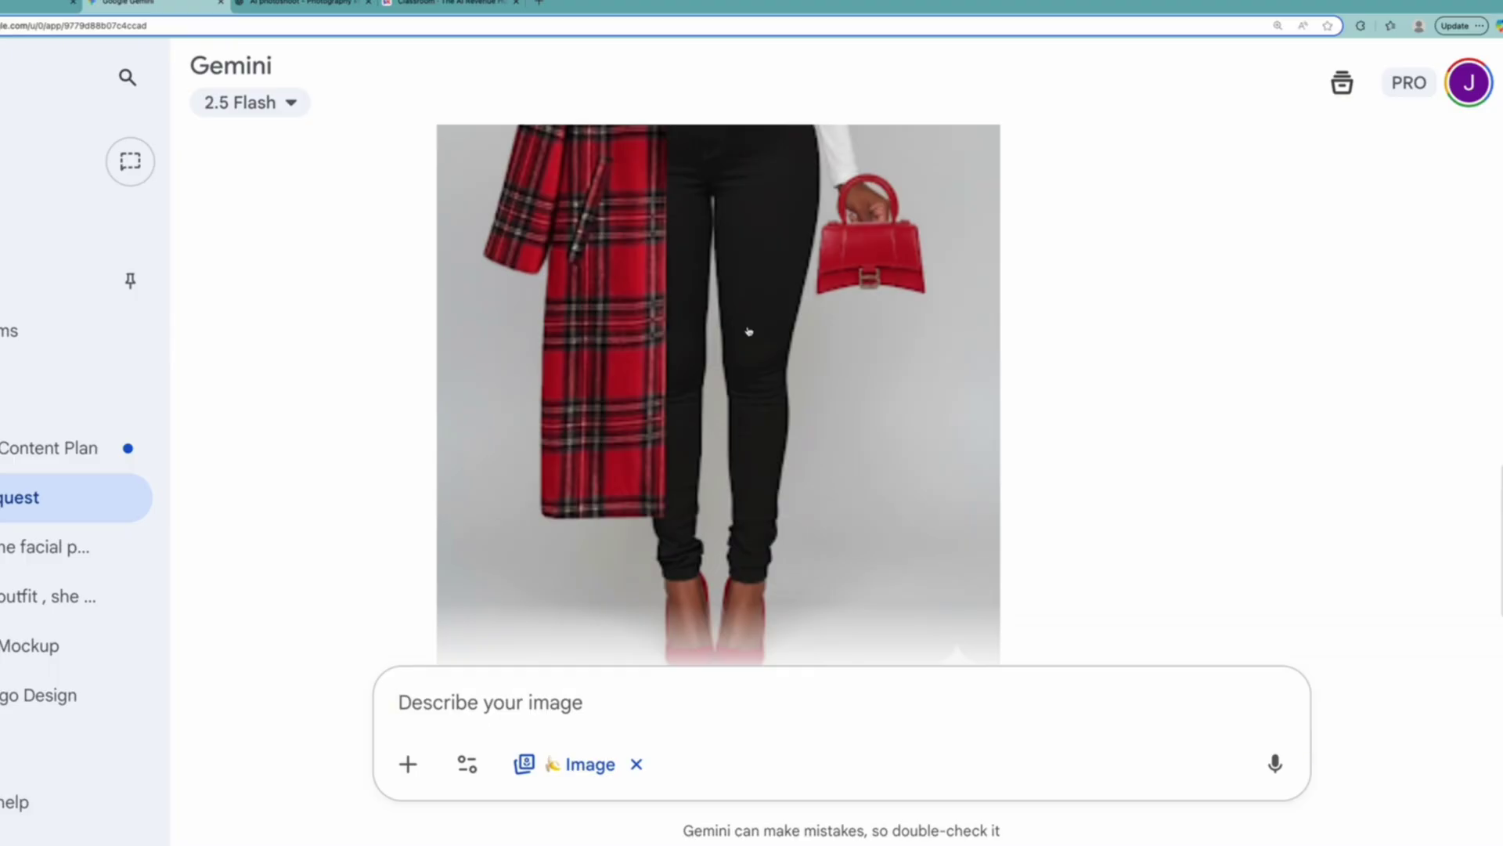
{"action": "scroll", "coordinate": [906, 339], "scroll_direction": "up", "scroll_amount": 8}
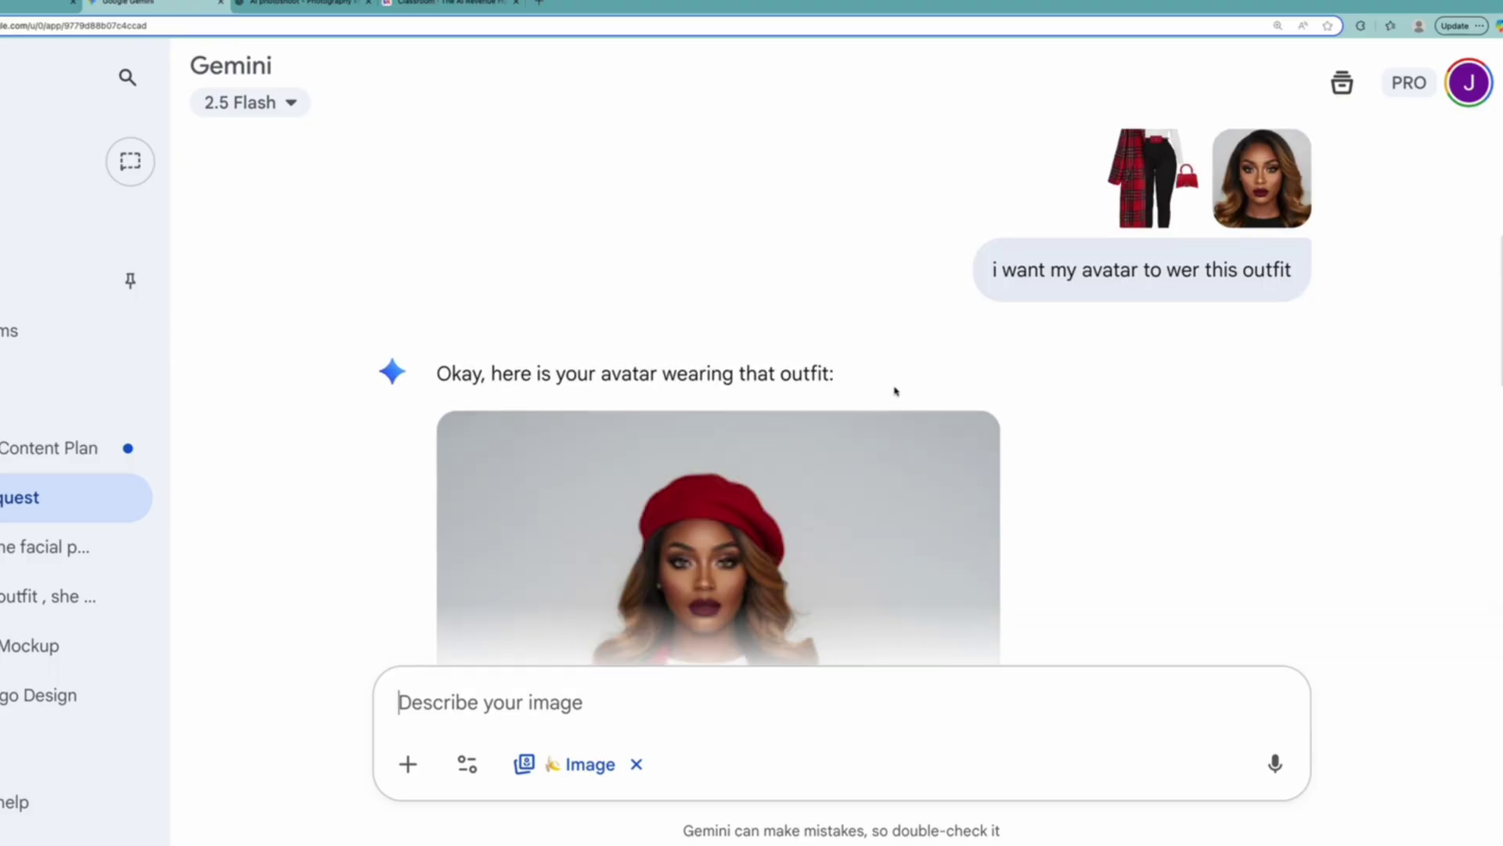
{"action": "scroll", "coordinate": [1476, 298], "scroll_direction": "down", "scroll_amount": 3}
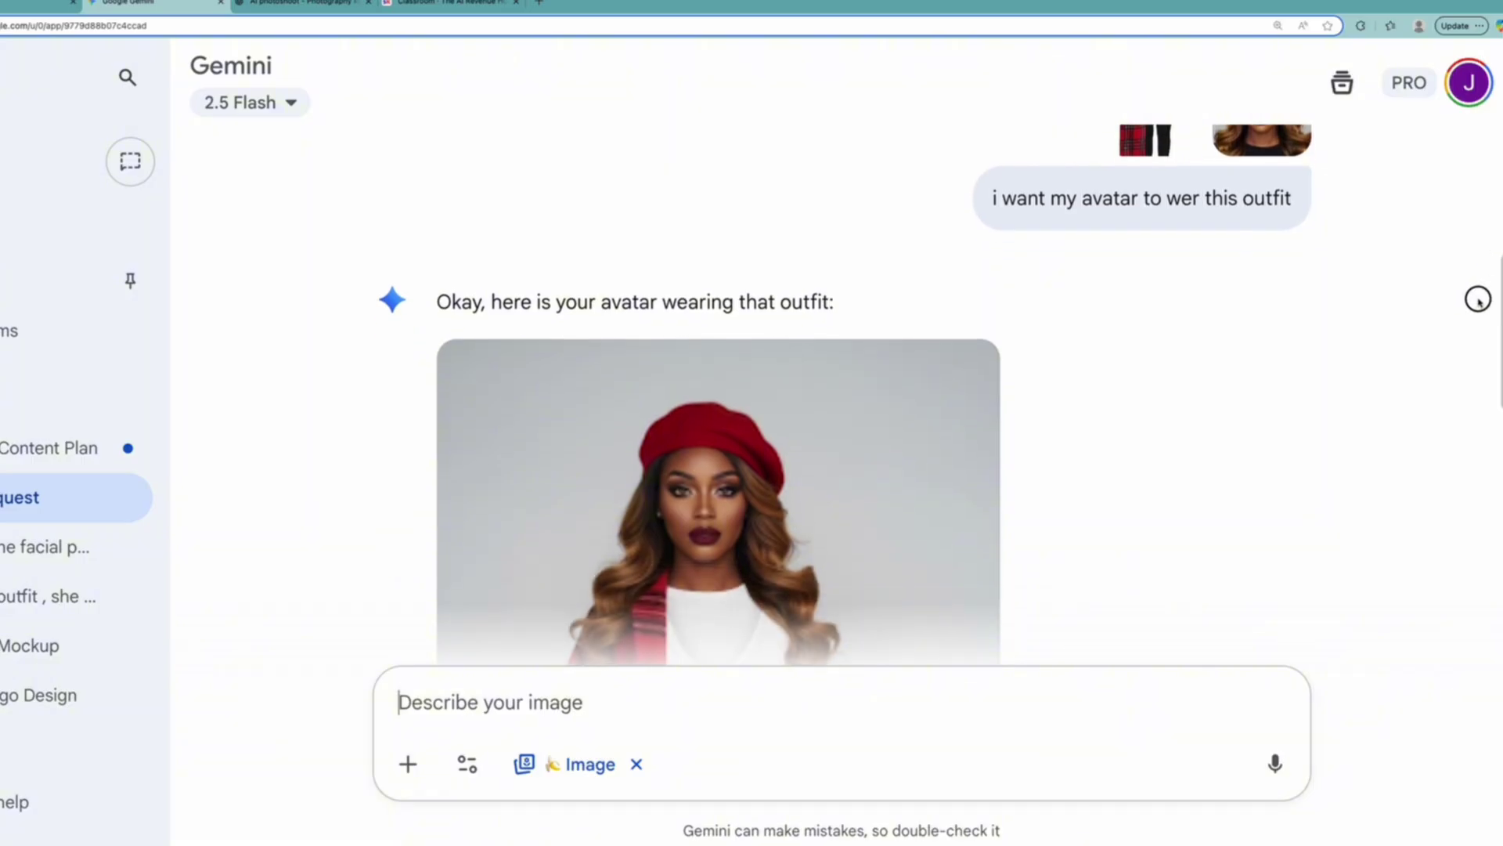
{"action": "left_click", "coordinate": [725, 269]}
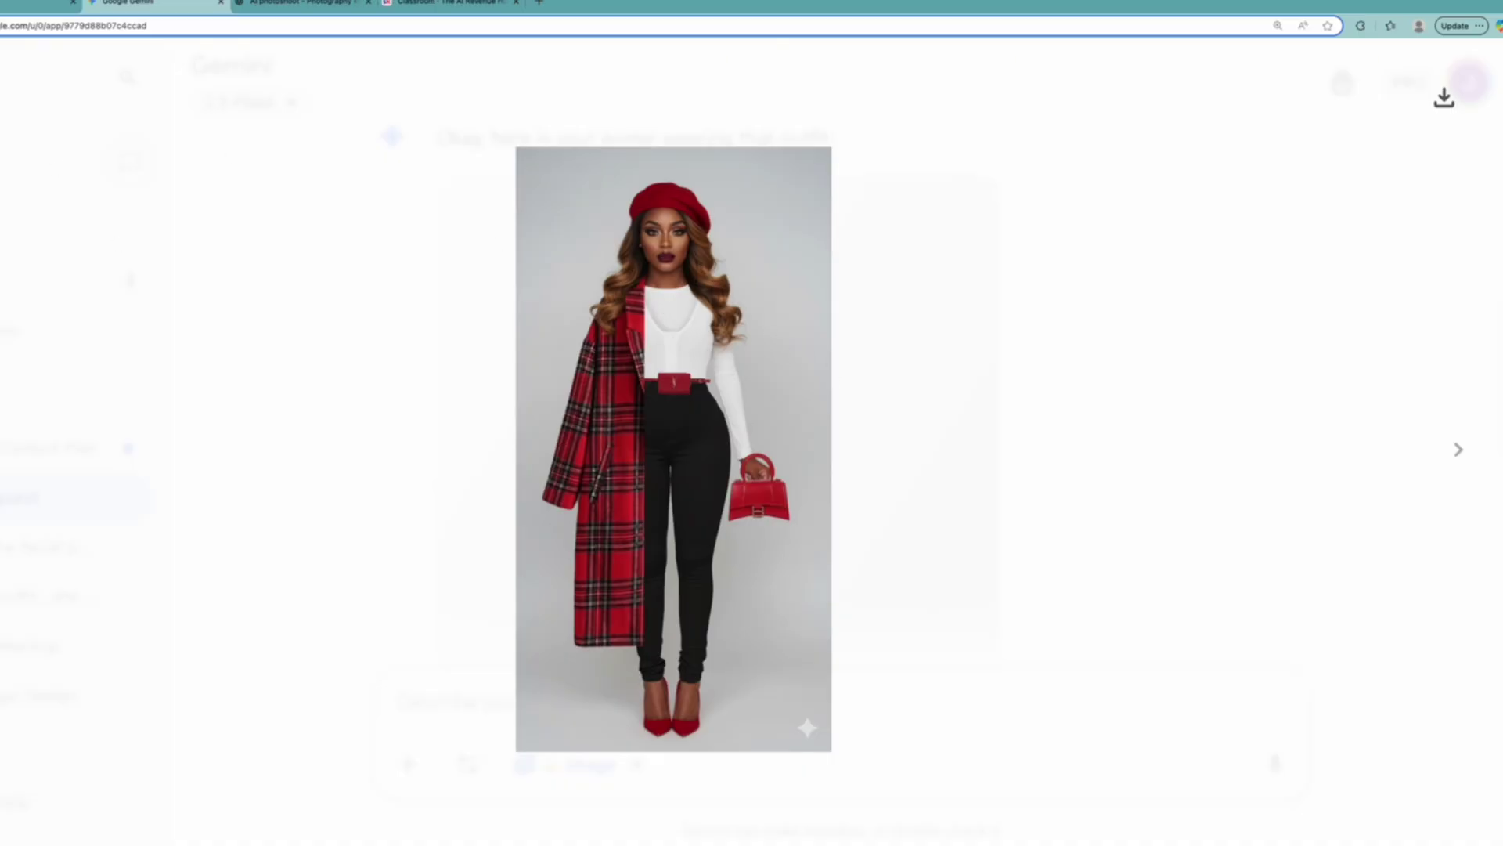
{"action": "left_click", "coordinate": [1003, 430]}
{"action": "left_click", "coordinate": [590, 426]}
{"action": "key", "text": "Escape"}
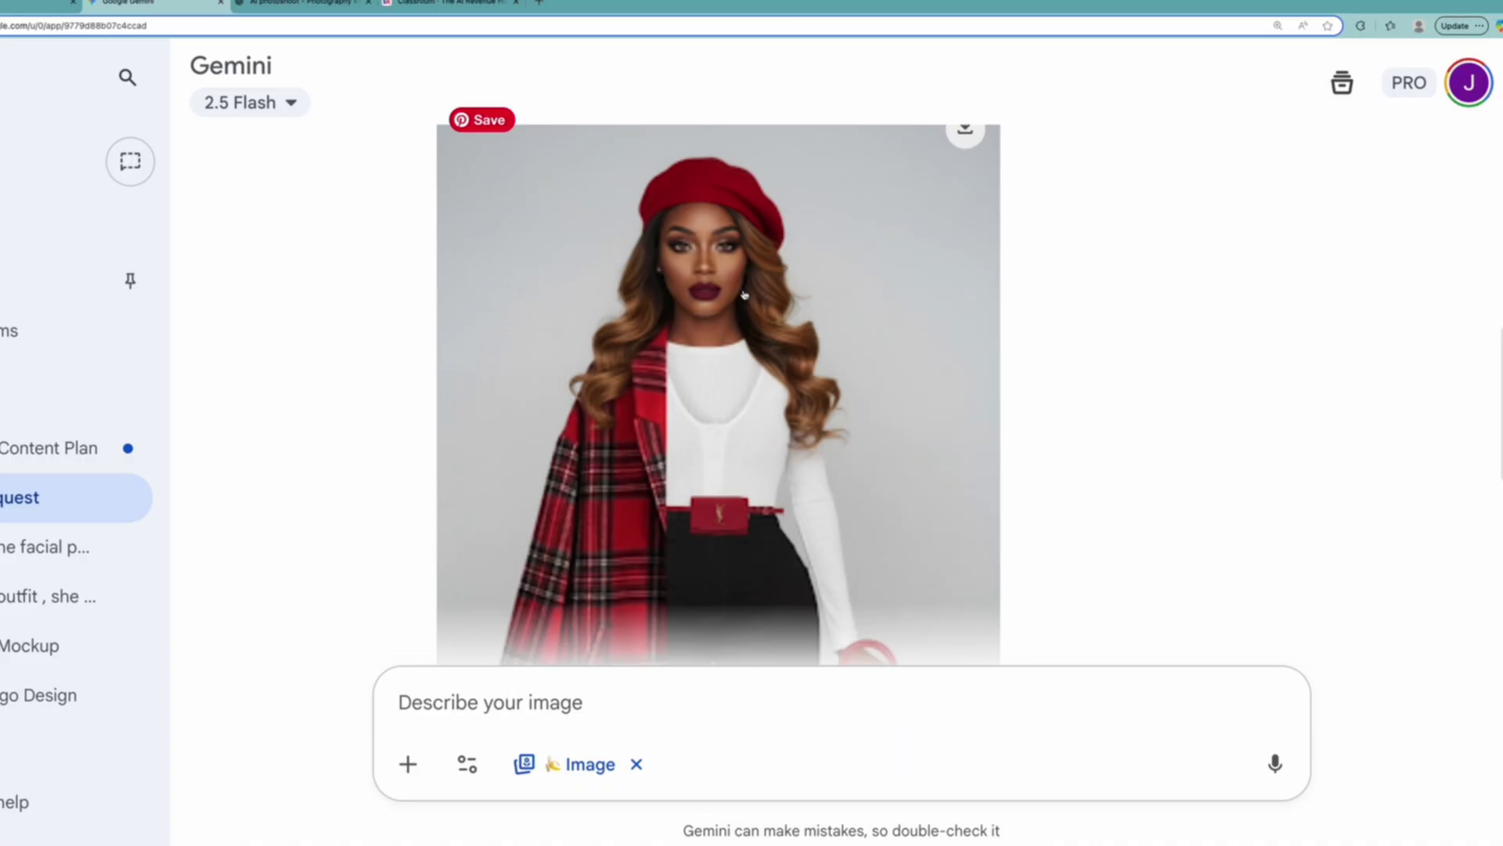
{"action": "left_click", "coordinate": [720, 304]}
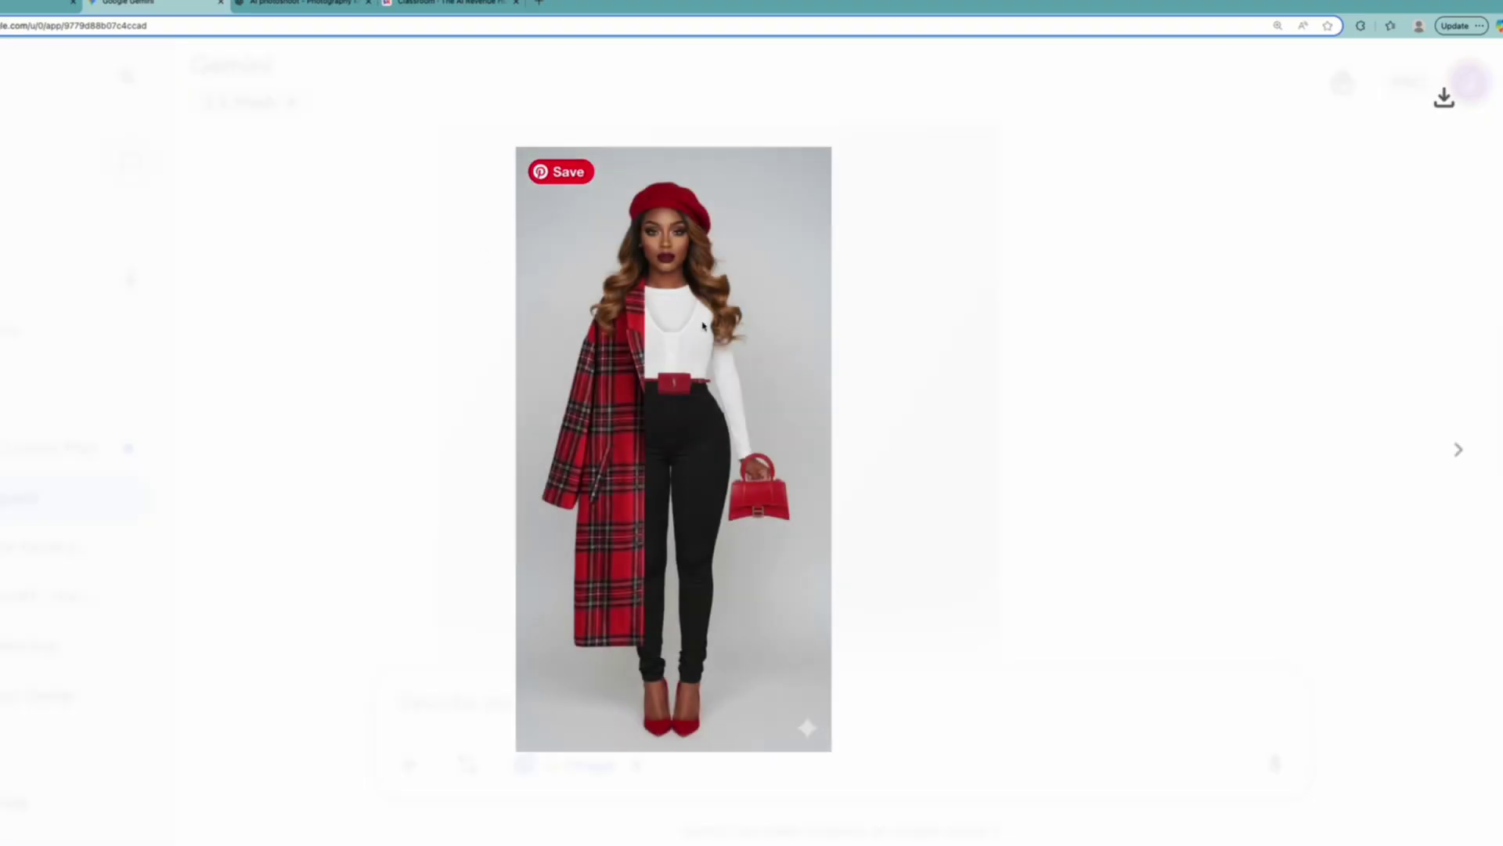
{"action": "left_click", "coordinate": [926, 420]}
{"action": "scroll", "coordinate": [919, 436], "scroll_direction": "down", "scroll_amount": 5}
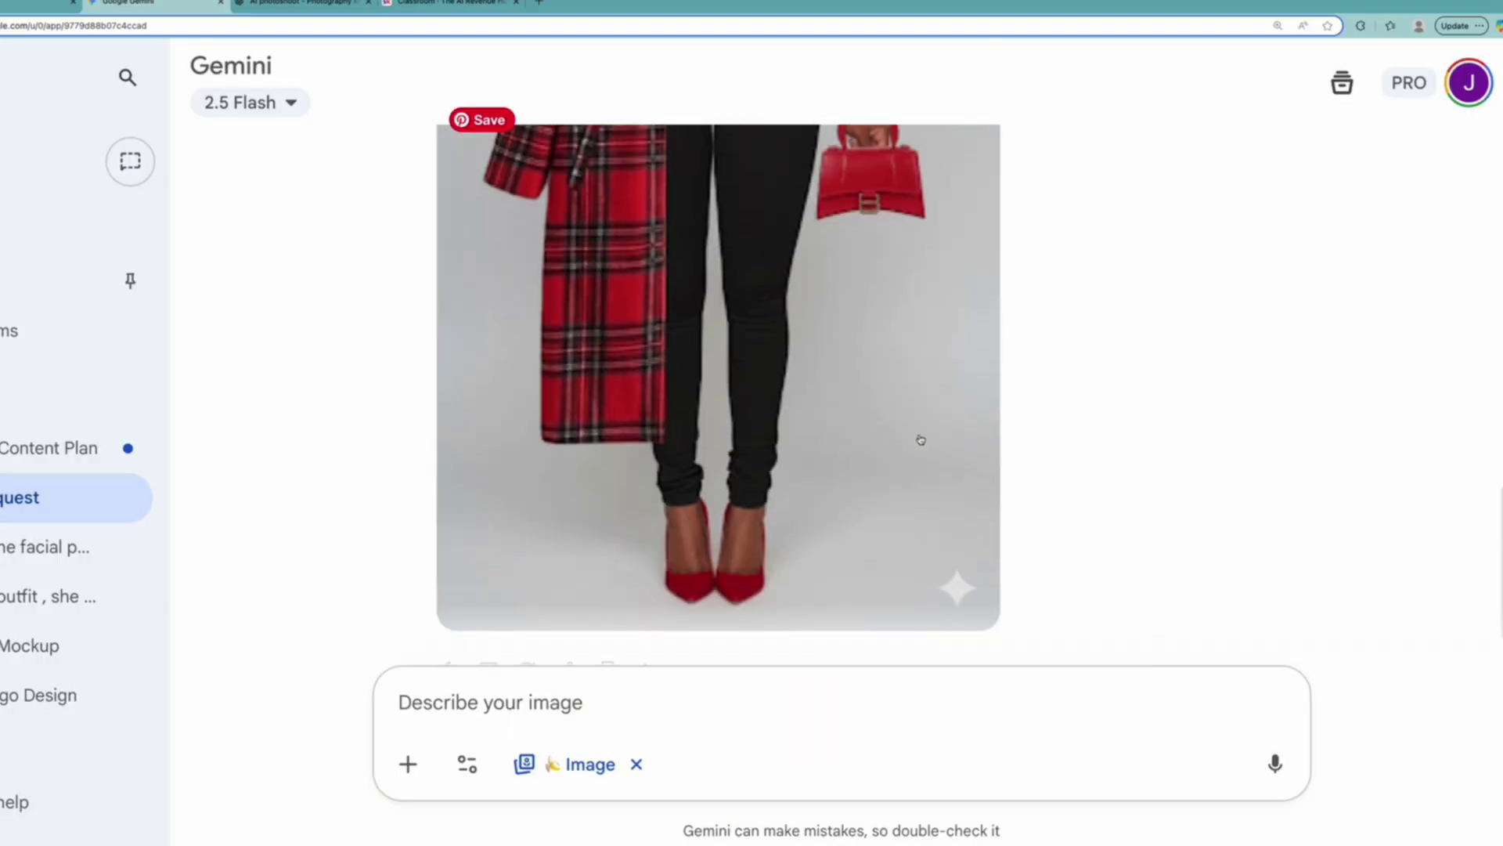
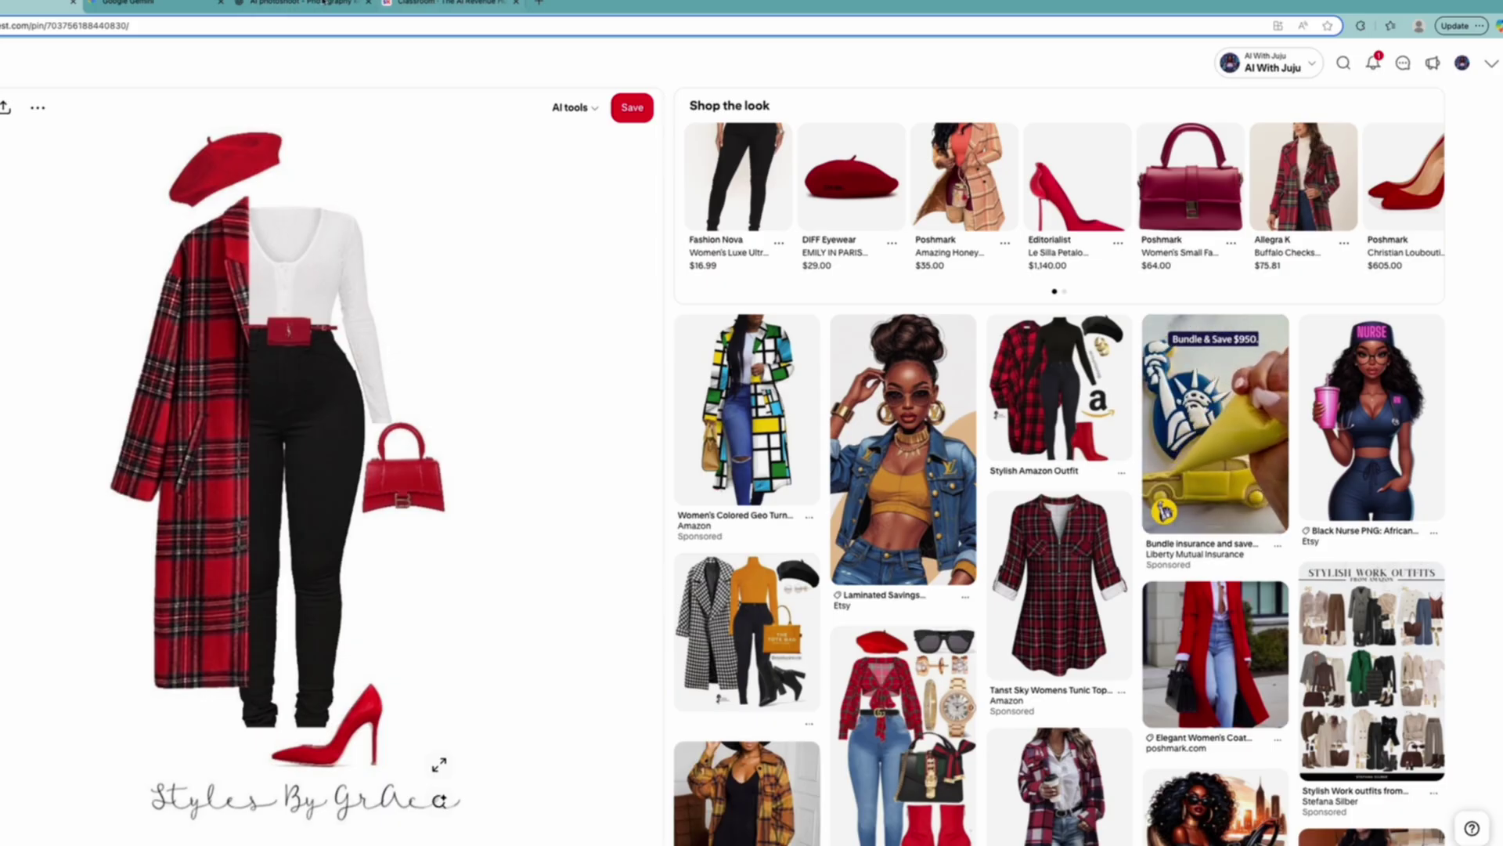
Return to Gemini and add the copied red plaid coat outfit image to the prompt beside the avatar portrait.
{"action": "left_click", "coordinate": [191, 6]}
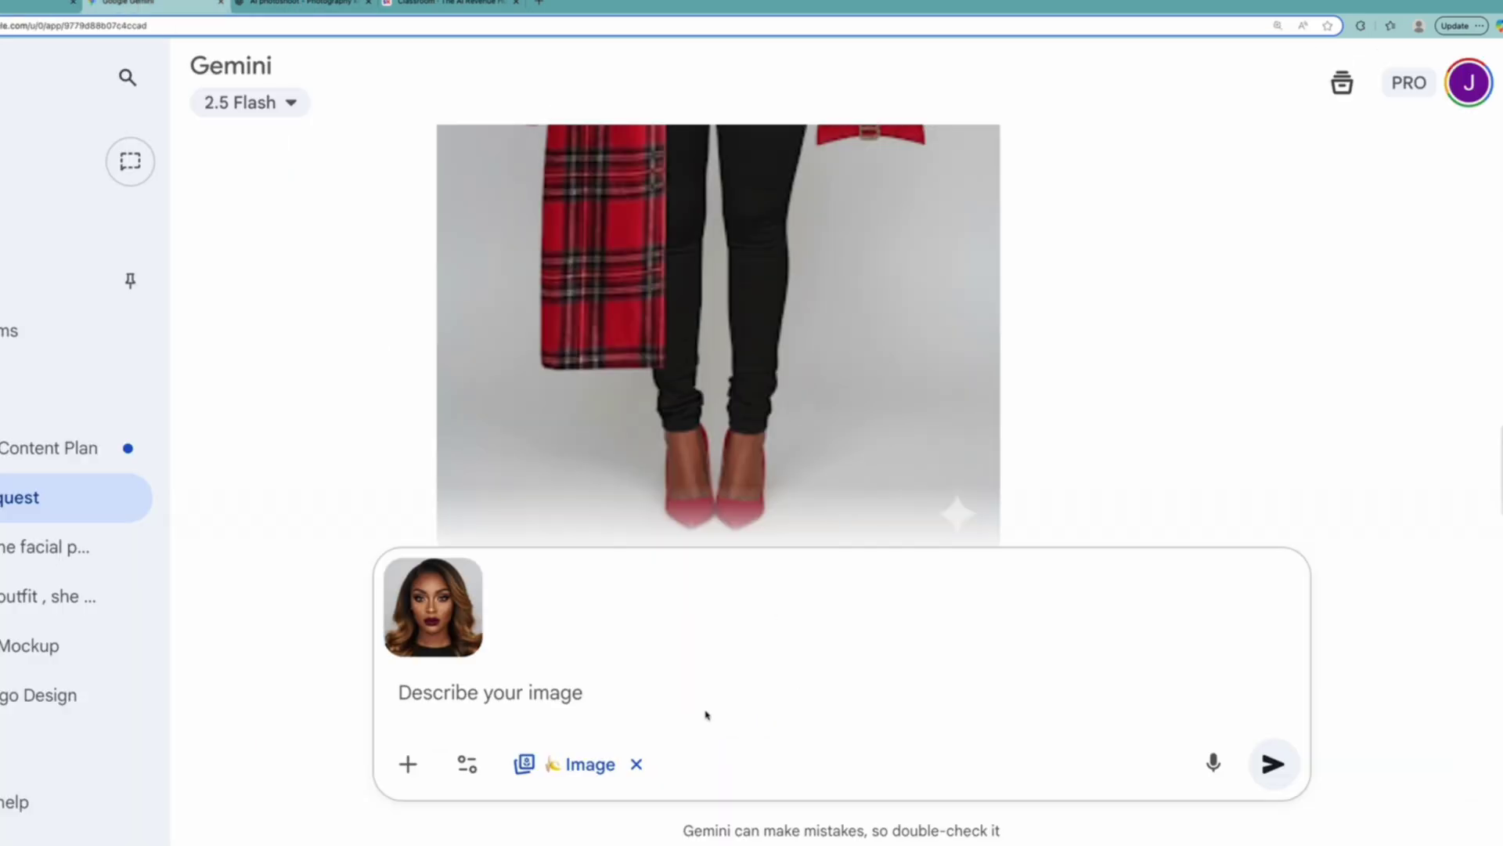
{"action": "key", "text": "ctrl+v"}
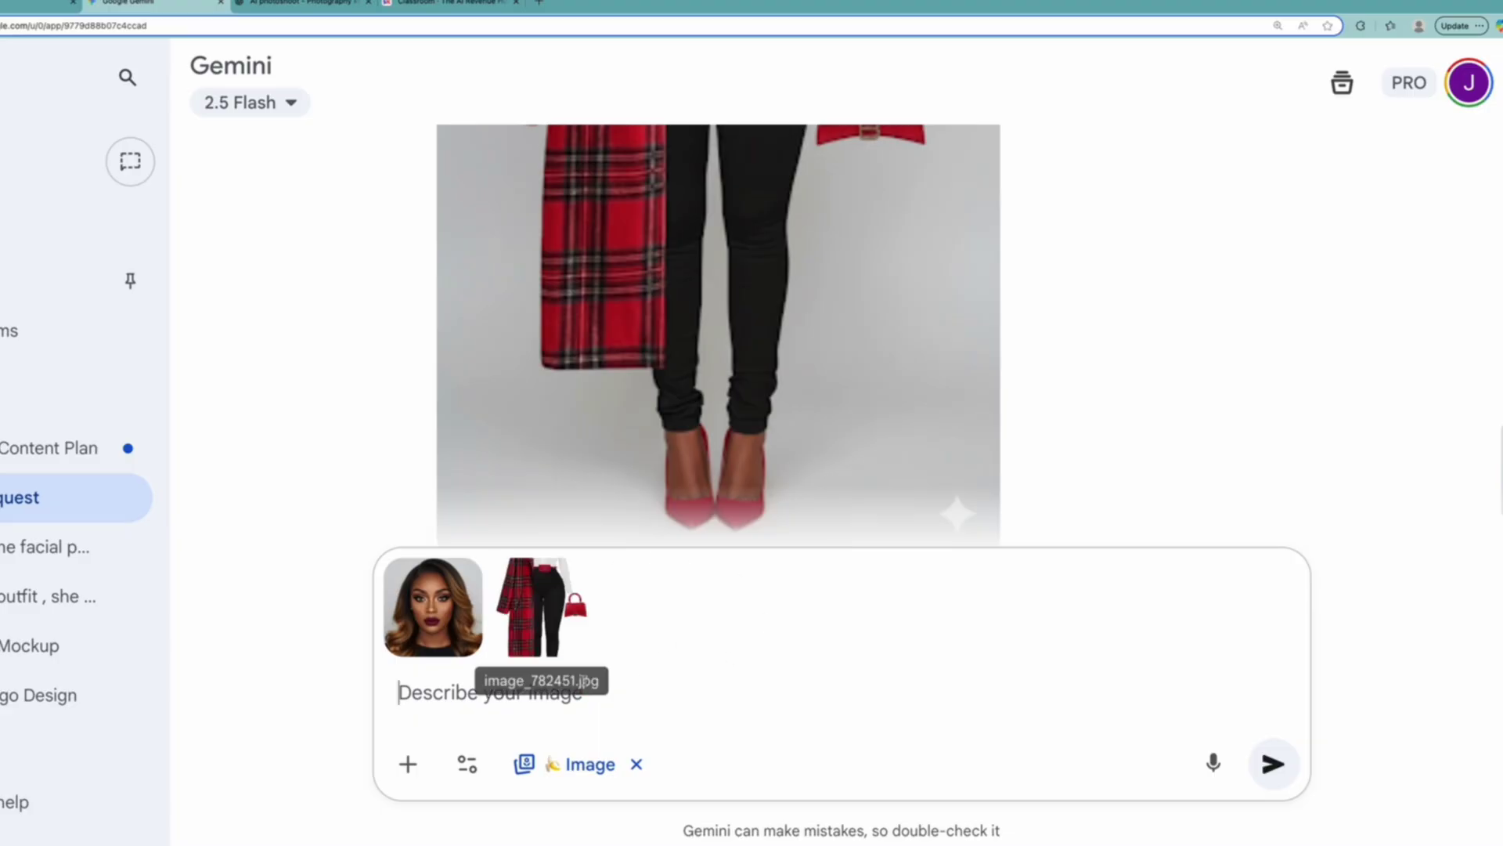
{"action": "mouse_move", "coordinate": [545, 656]}
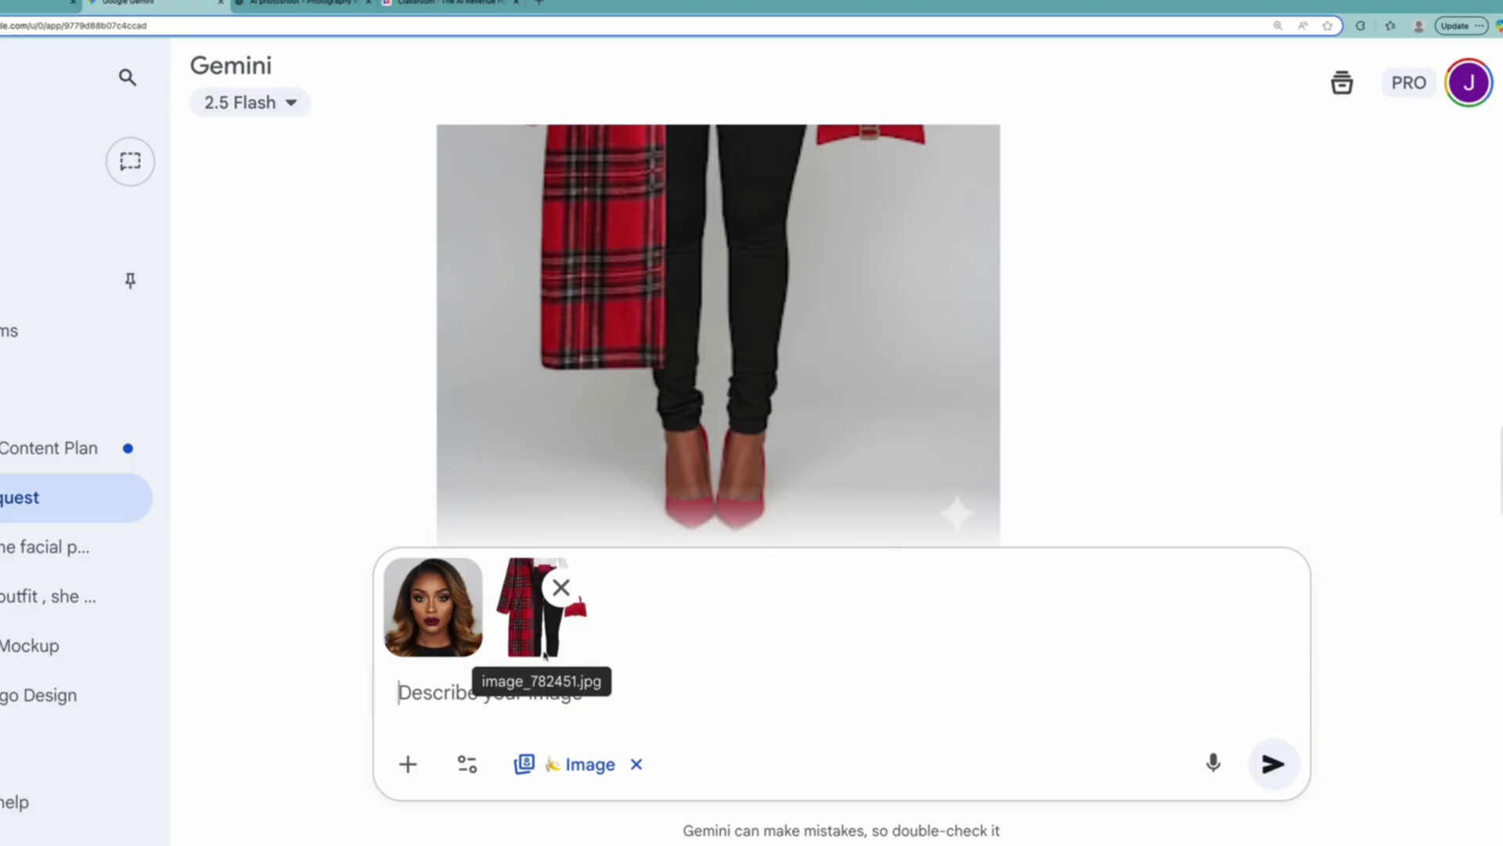
Fill the prompt with the outfit, hair and face request, athletic 5,5 body type, sunny dubai location, Canon EOS R5 85mm f/1.2 editorial style and (Portrait) format.
{"action": "scroll", "coordinate": [78, 555], "scroll_direction": "down", "scroll_amount": 3}
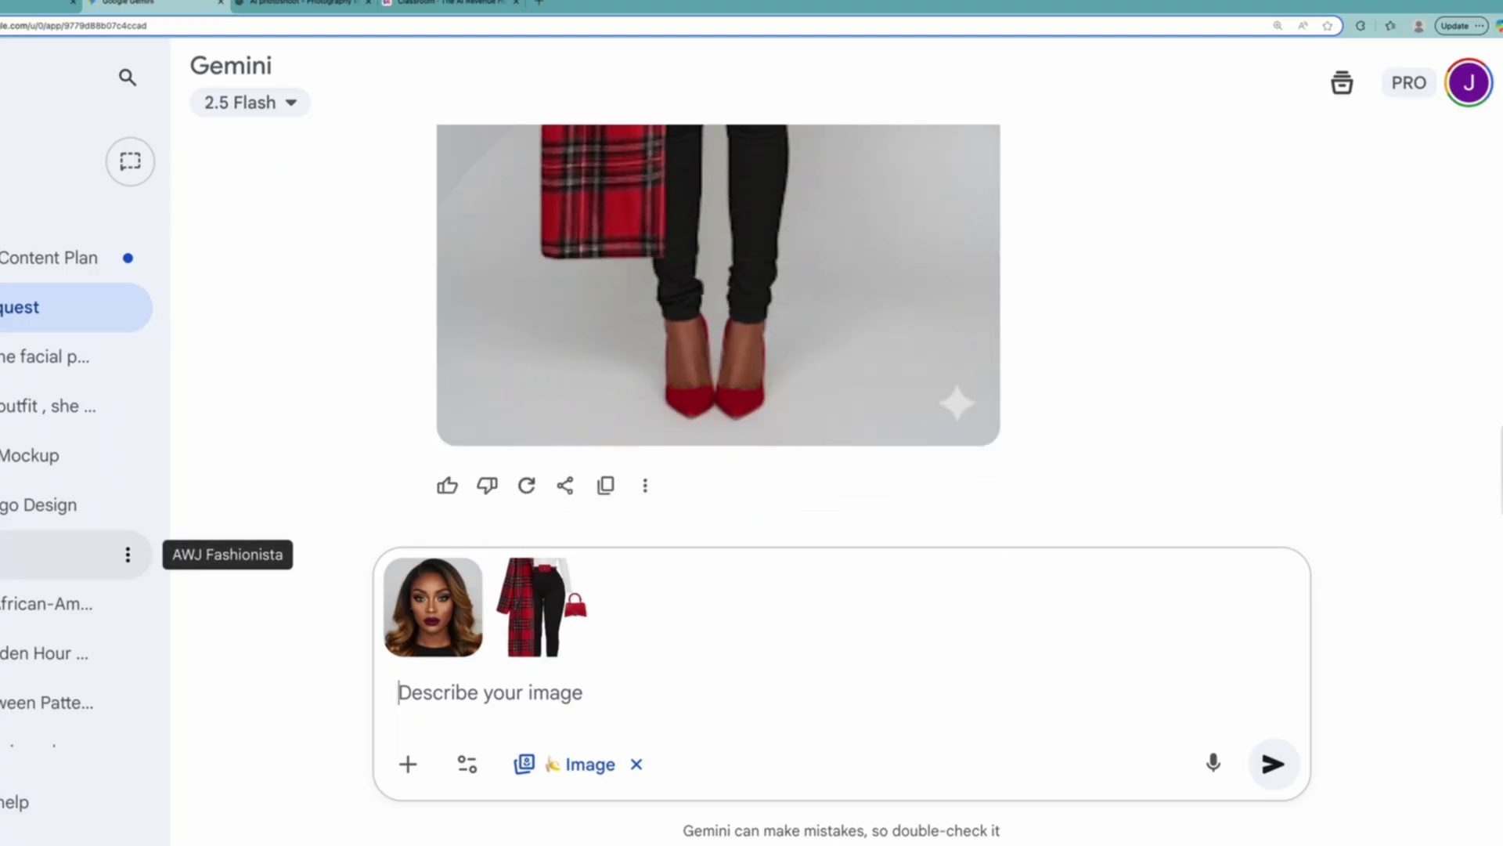
{"action": "type", "text": "i want her in this outfit, use the hair as well, please use her face, her body type: she is 5,5, she is athletic, toned, thick, small waist, wide hips, elegant posture., location: she is dubai, it is bright sunny day, Make it look like a high-end editorial photoshoot, captured with a Canon EOS R5 and 85mm f/1.2 lens, with perfect studio lighting. make it a (Portrait) image"}
{"action": "scroll", "coordinate": [78, 554], "scroll_direction": "up", "scroll_amount": 3}
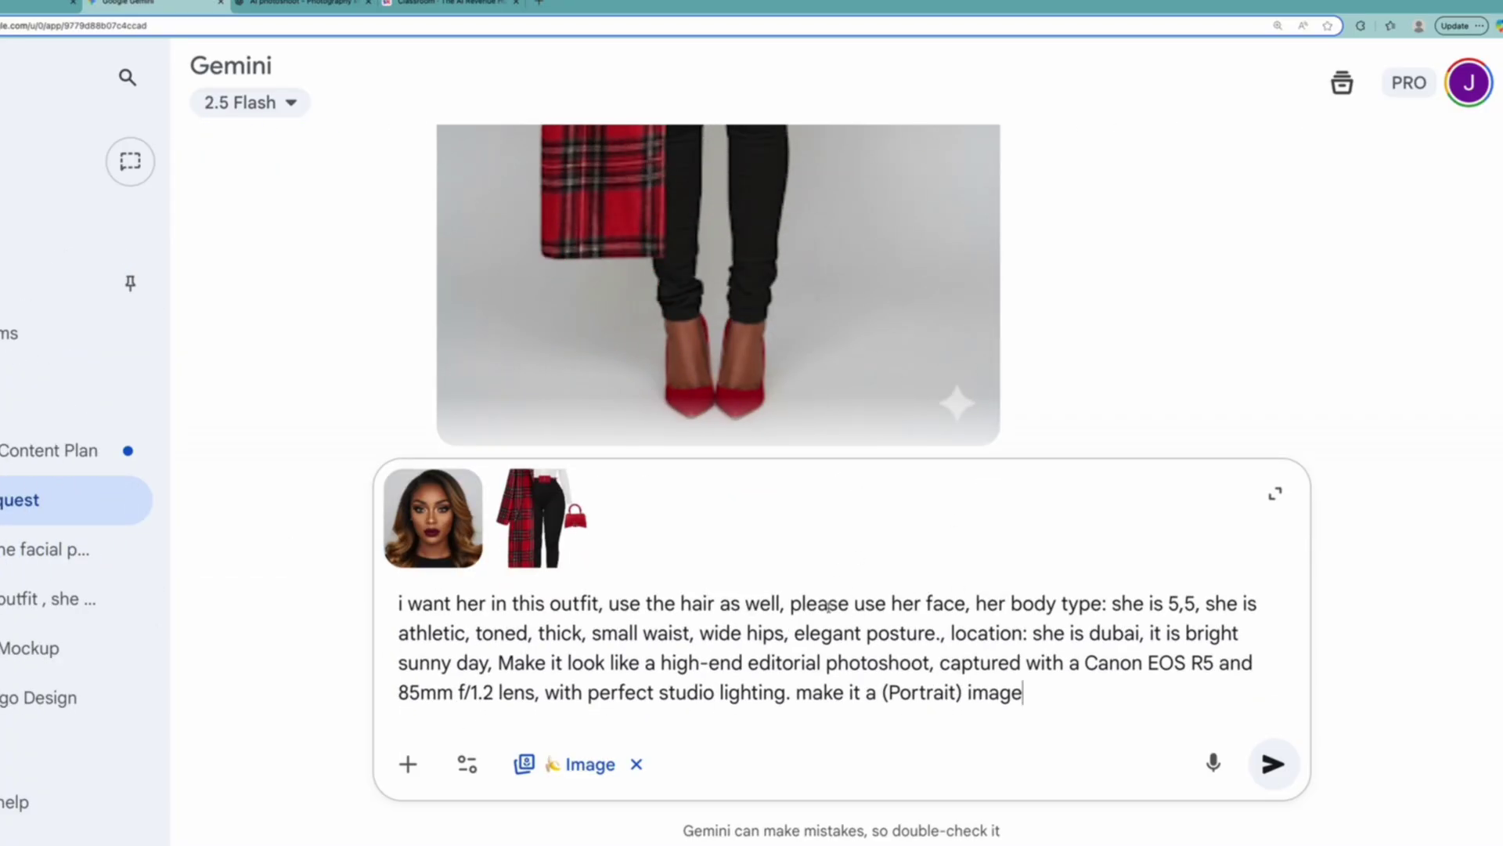
Remove "use the hair as well," from the prompt and compare the request with the earlier generated image.
{"action": "left_click_drag", "start_coordinate": [782, 603], "coordinate": [603, 603]}
{"action": "key", "text": "BackSpace"}
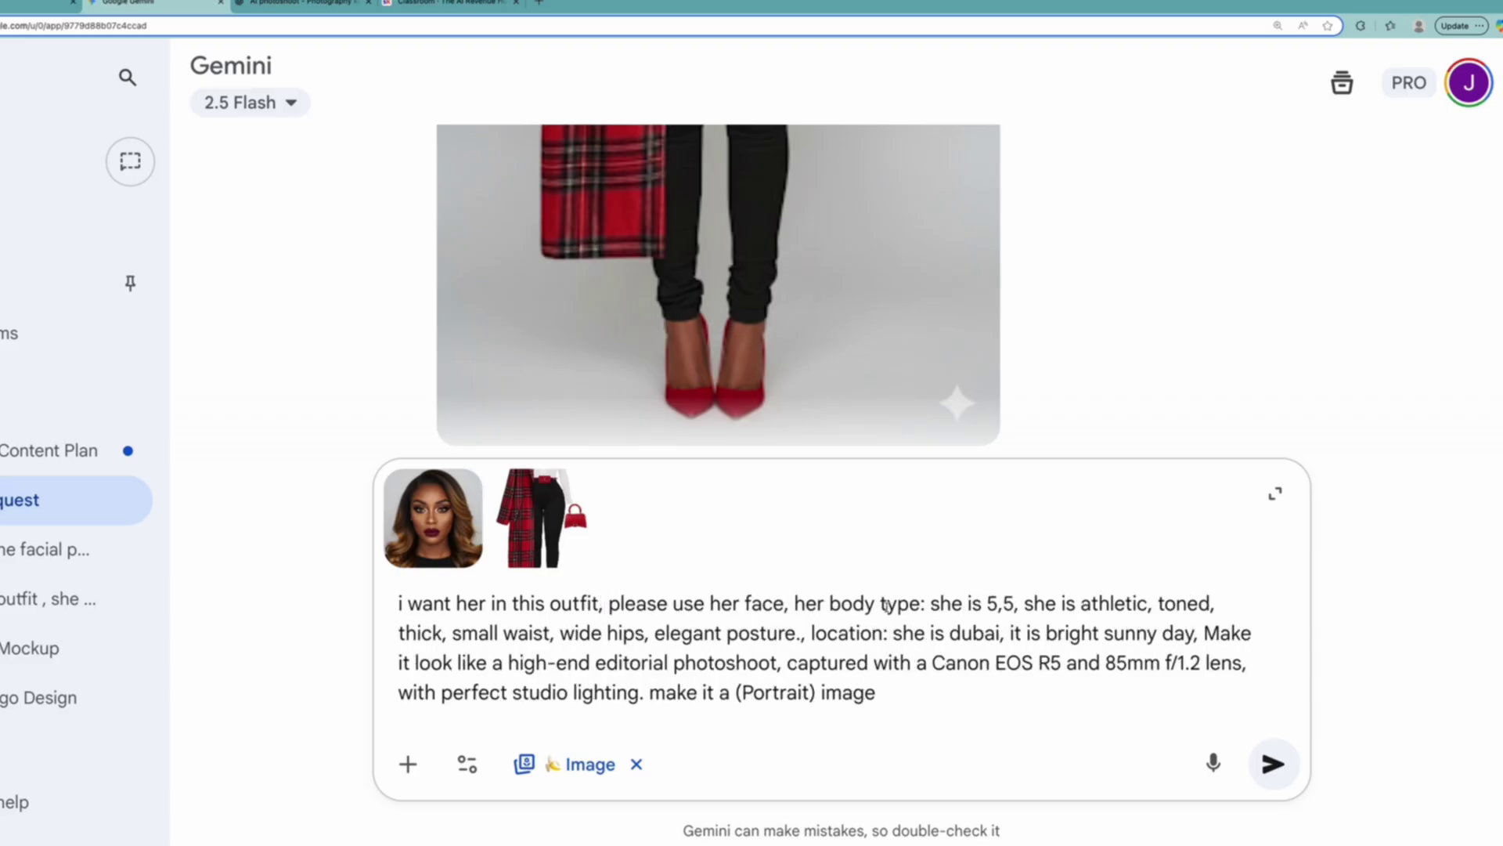
{"action": "mouse_move", "coordinate": [467, 530]}
{"action": "scroll", "coordinate": [1040, 420], "scroll_direction": "down", "scroll_amount": 1}
{"action": "scroll", "coordinate": [835, 238], "scroll_direction": "up", "scroll_amount": 8}
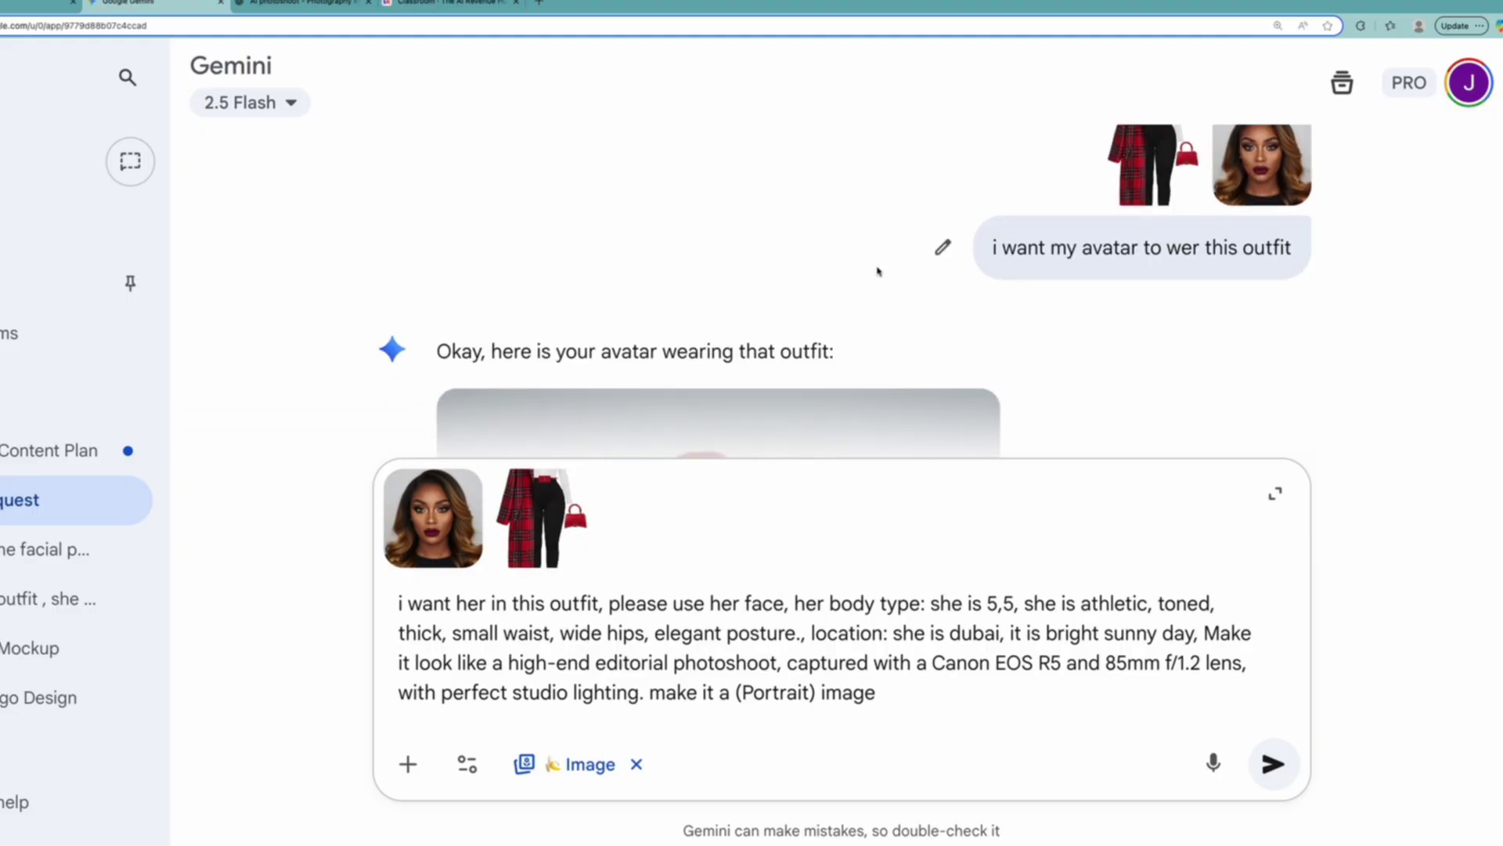
{"action": "scroll", "coordinate": [764, 220], "scroll_direction": "down", "scroll_amount": 5}
{"action": "scroll", "coordinate": [765, 220], "scroll_direction": "down", "scroll_amount": 1}
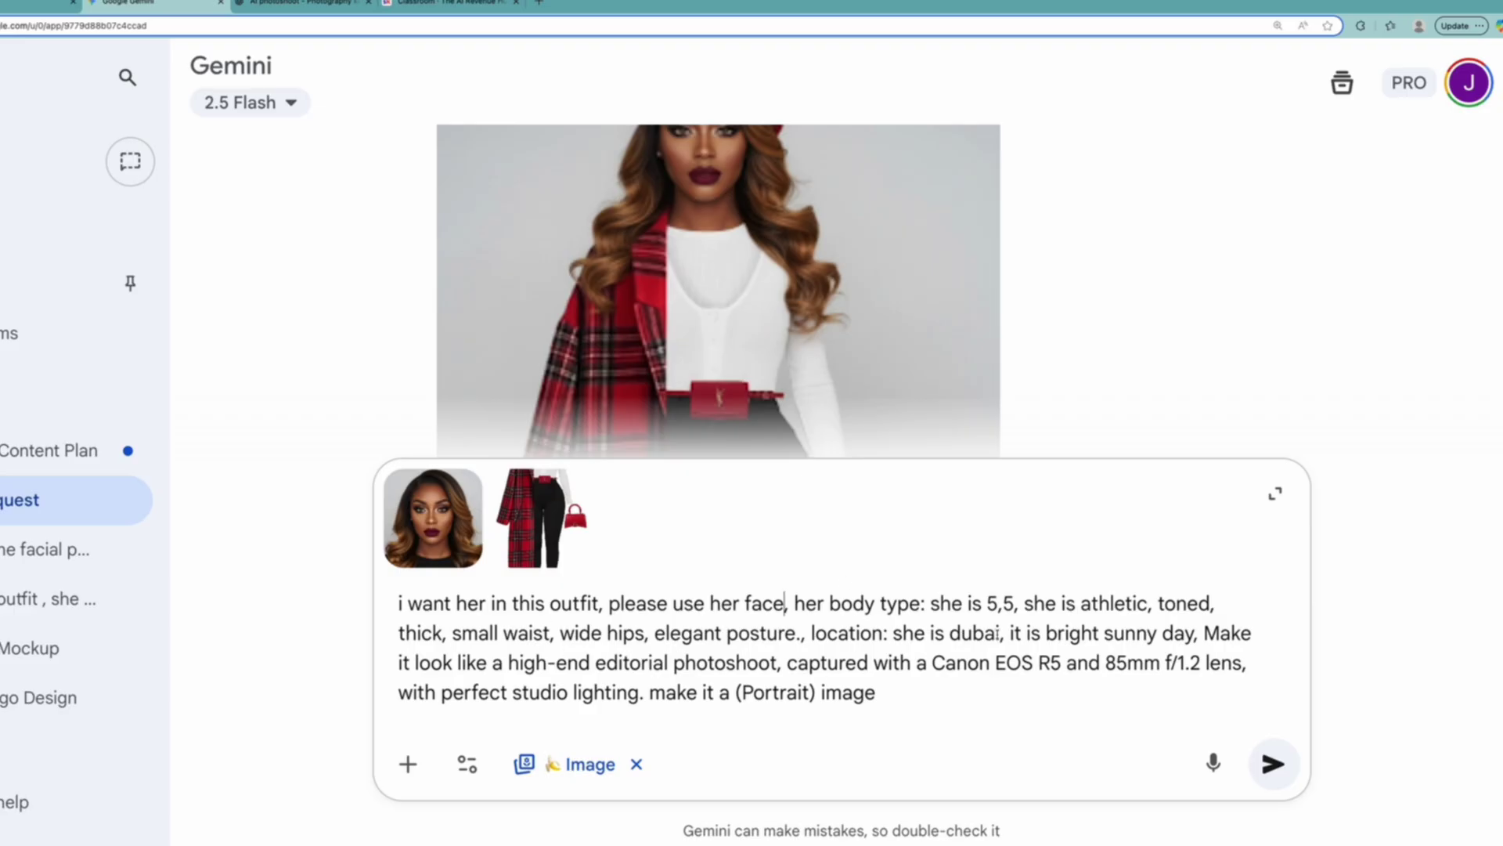
Set the prompt's location to "paris outside walking by a french restaurant" and replace its weather description with "fall season".
{"action": "key", "text": "BackSpace"}
{"action": "key", "text": "BackSpace"}
{"action": "key", "text": "BackSpace"}
{"action": "key", "text": "BackSpace"}
{"action": "key", "text": "BackSpace"}
{"action": "type", "text": "paris"}
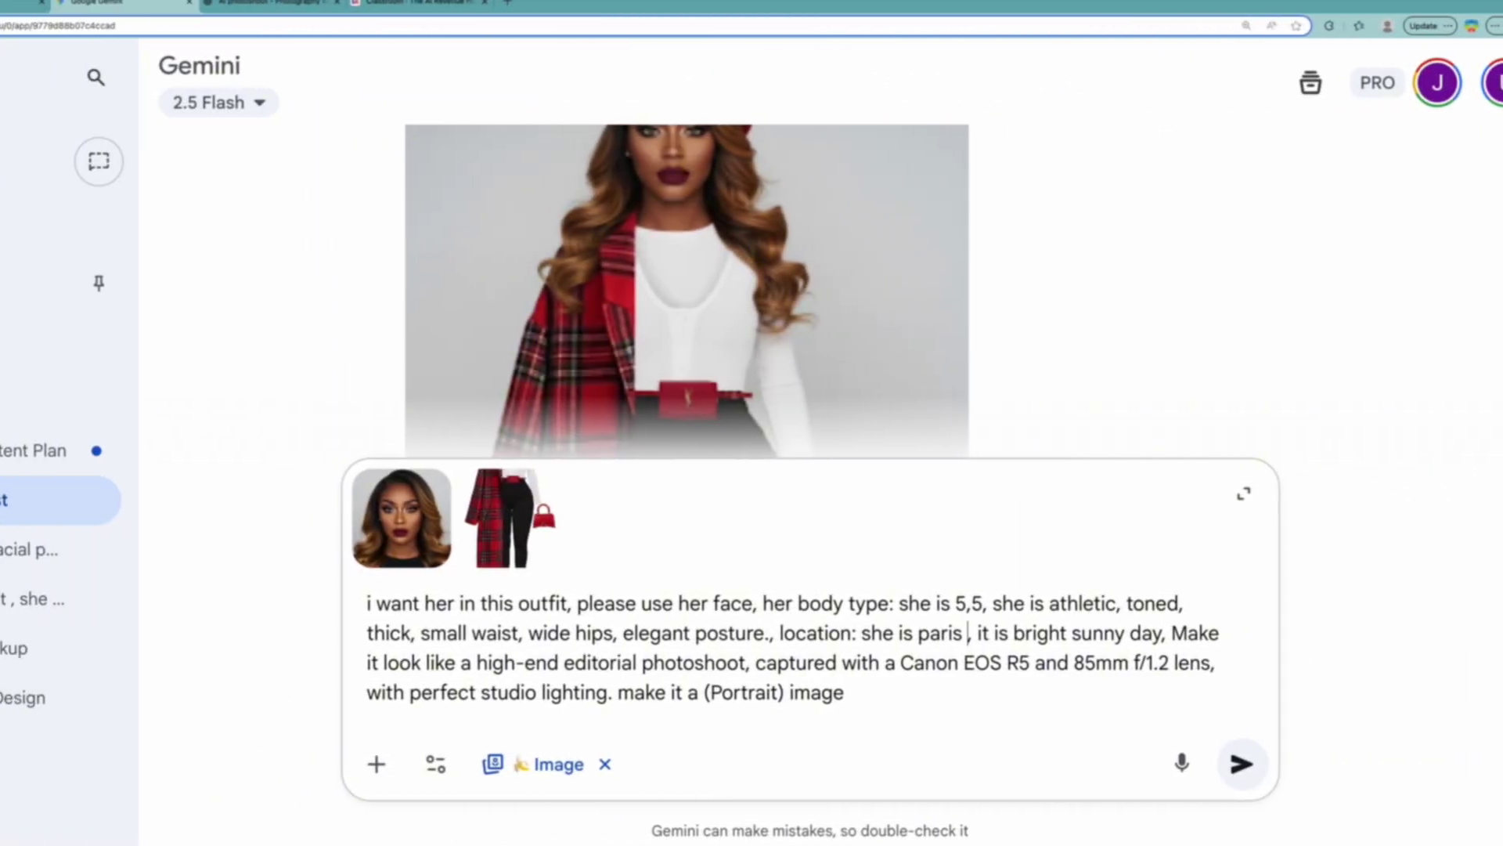
{"action": "type", "text": " outside walking by a"}
{"action": "type", "text": " f"}
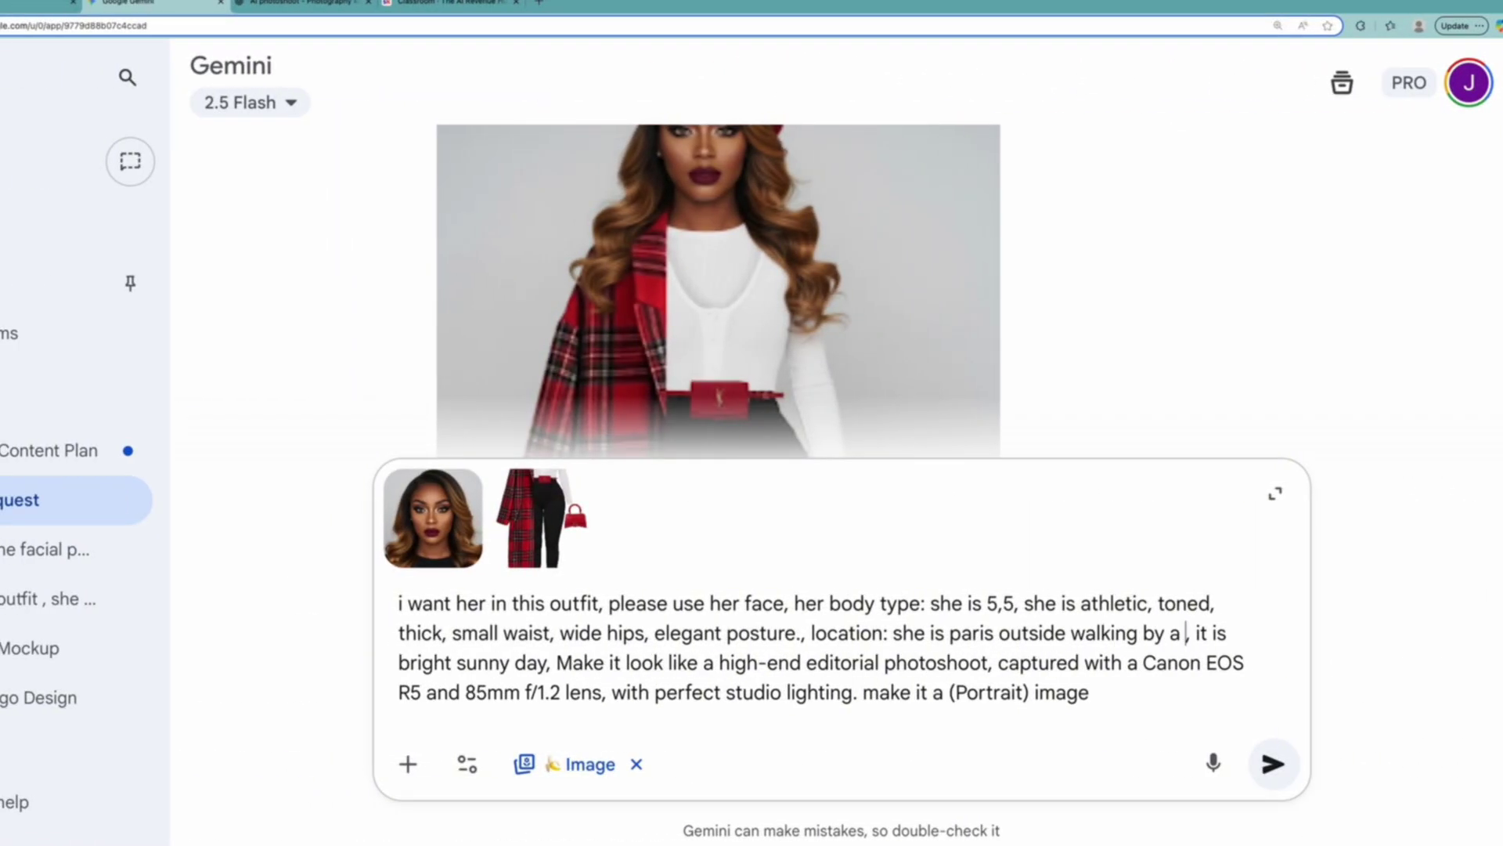
{"action": "type", "text": "rench rest"}
{"action": "key", "text": "BackSpace"}
{"action": "key", "text": "BackSpace"}
{"action": "key", "text": "BackSpace"}
{"action": "key", "text": "BackSpace"}
{"action": "type", "text": "french rest"}
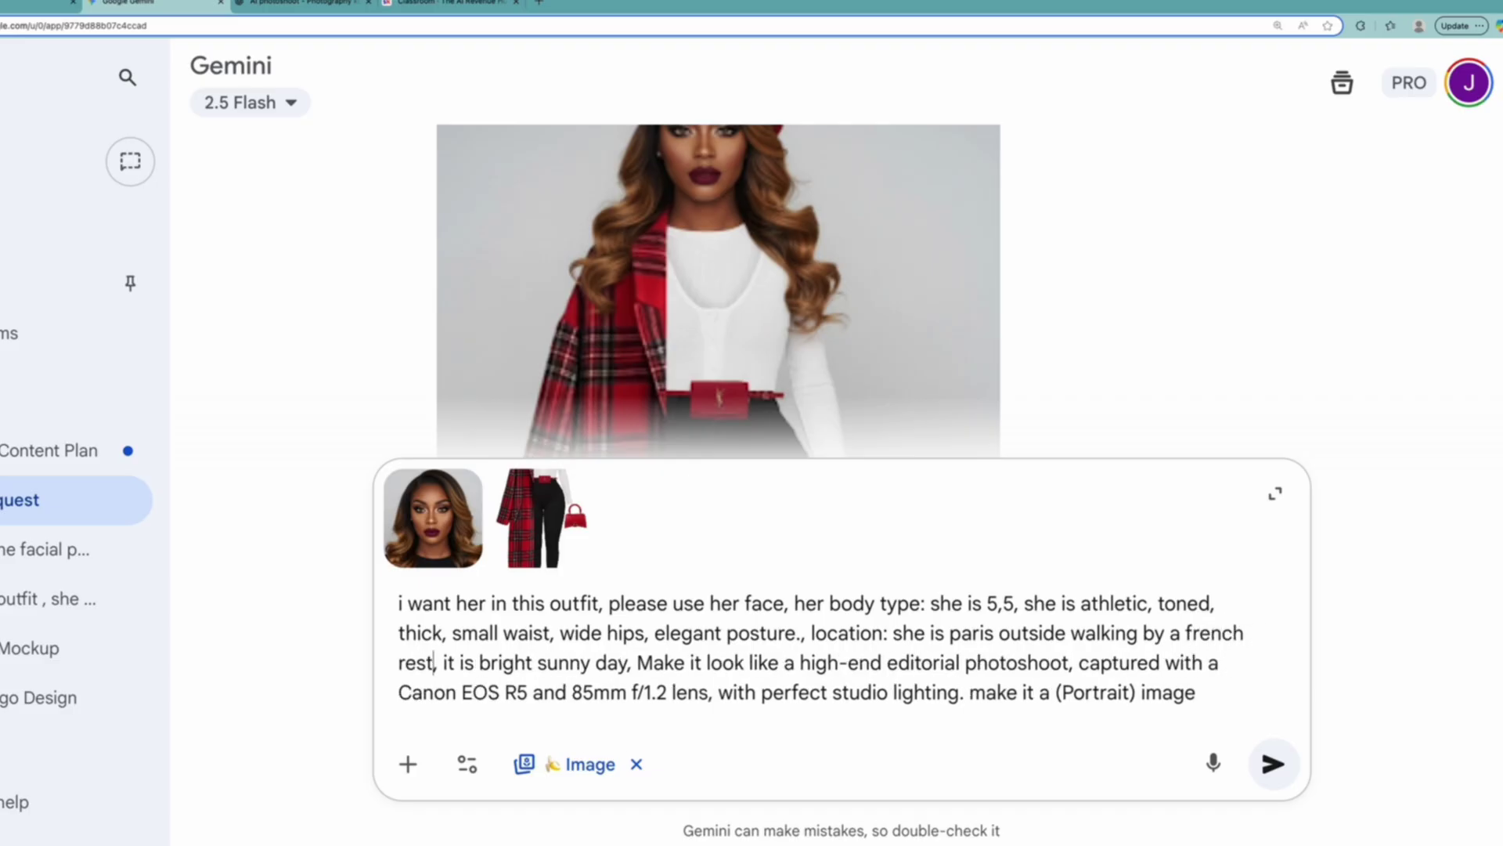
{"action": "type", "text": "aurant"}
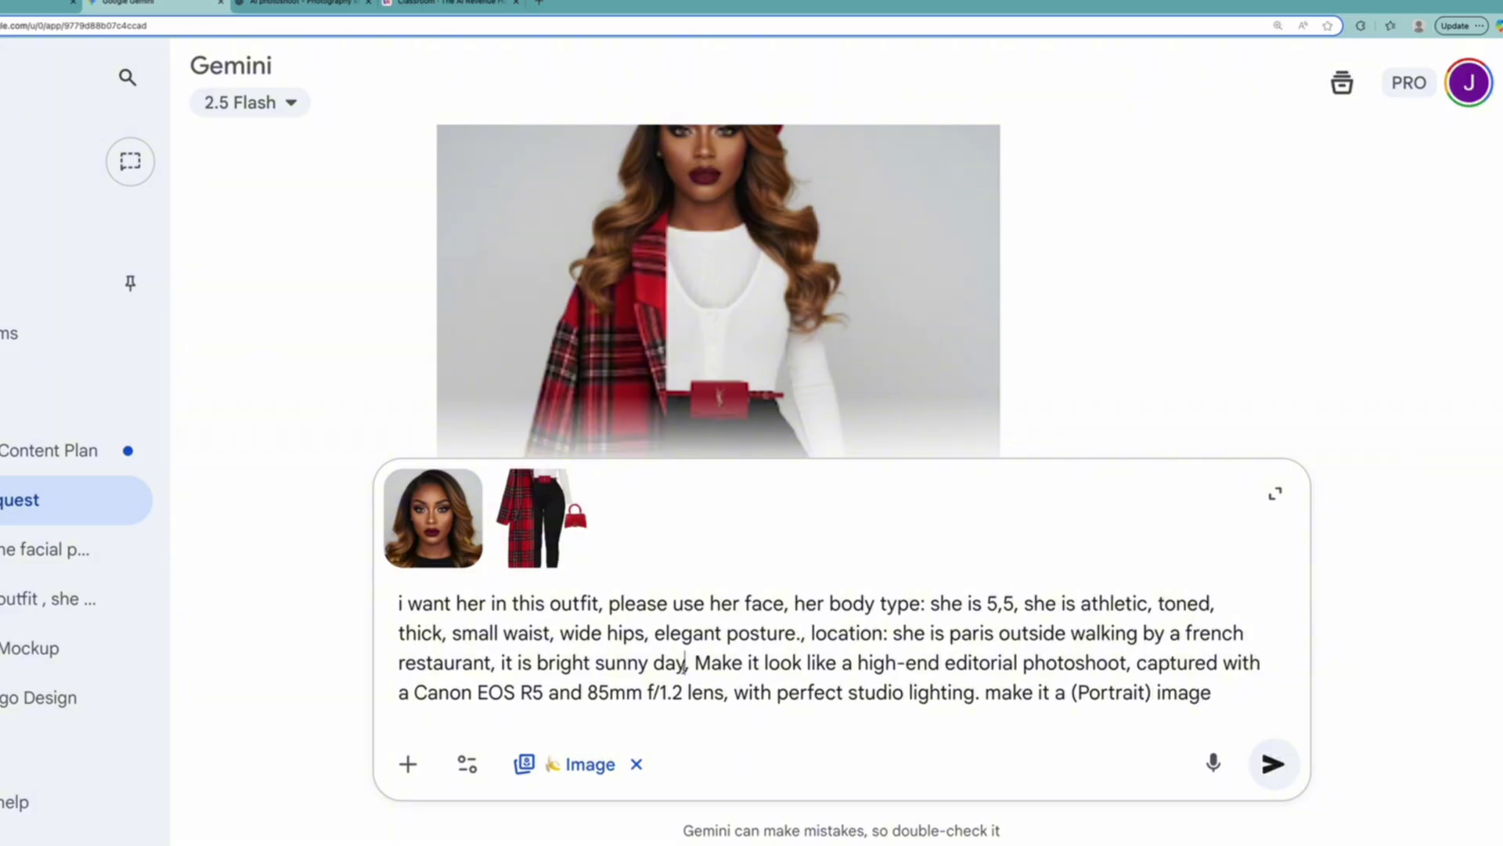
{"action": "left_click_drag", "start_coordinate": [684, 665], "coordinate": [534, 658]}
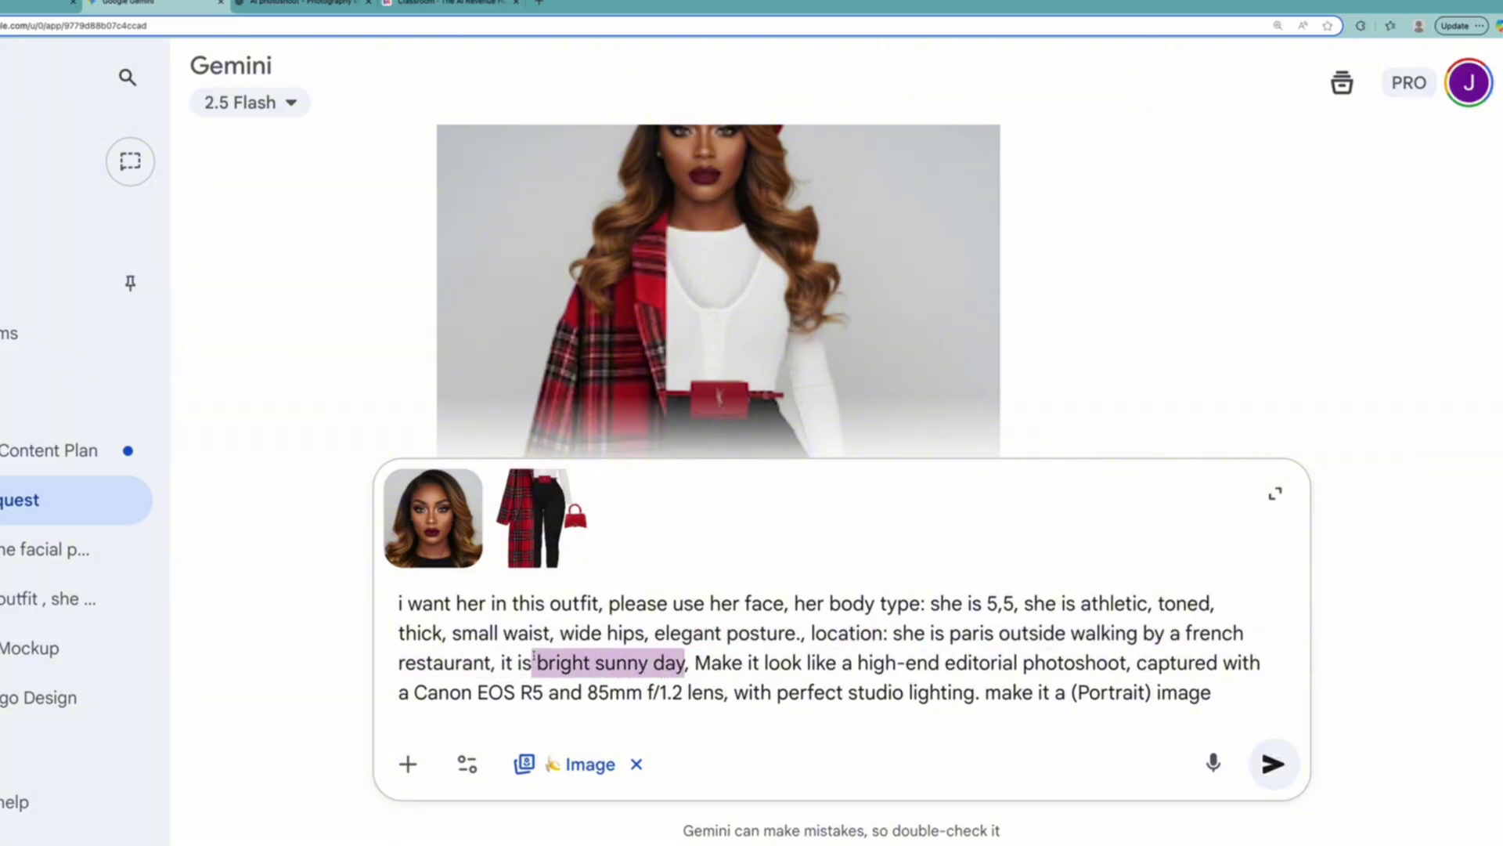
{"action": "type", "text": "fall season"}
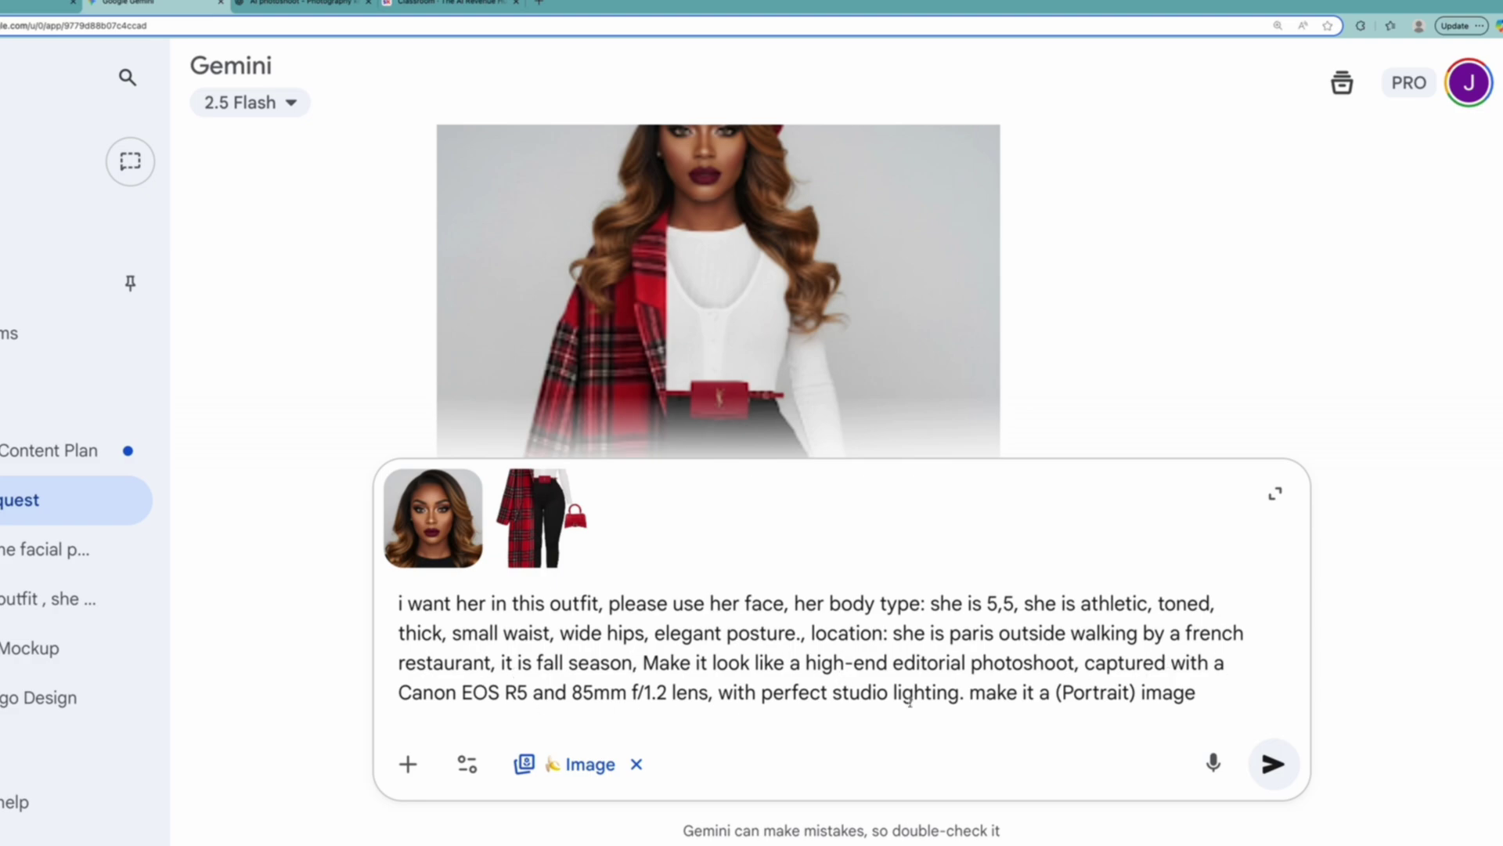
Replace the prompt's closing portrait request with ", raw and crisp." and submit it with both images.
{"action": "left_click_drag", "start_coordinate": [1198, 694], "coordinate": [969, 693]}
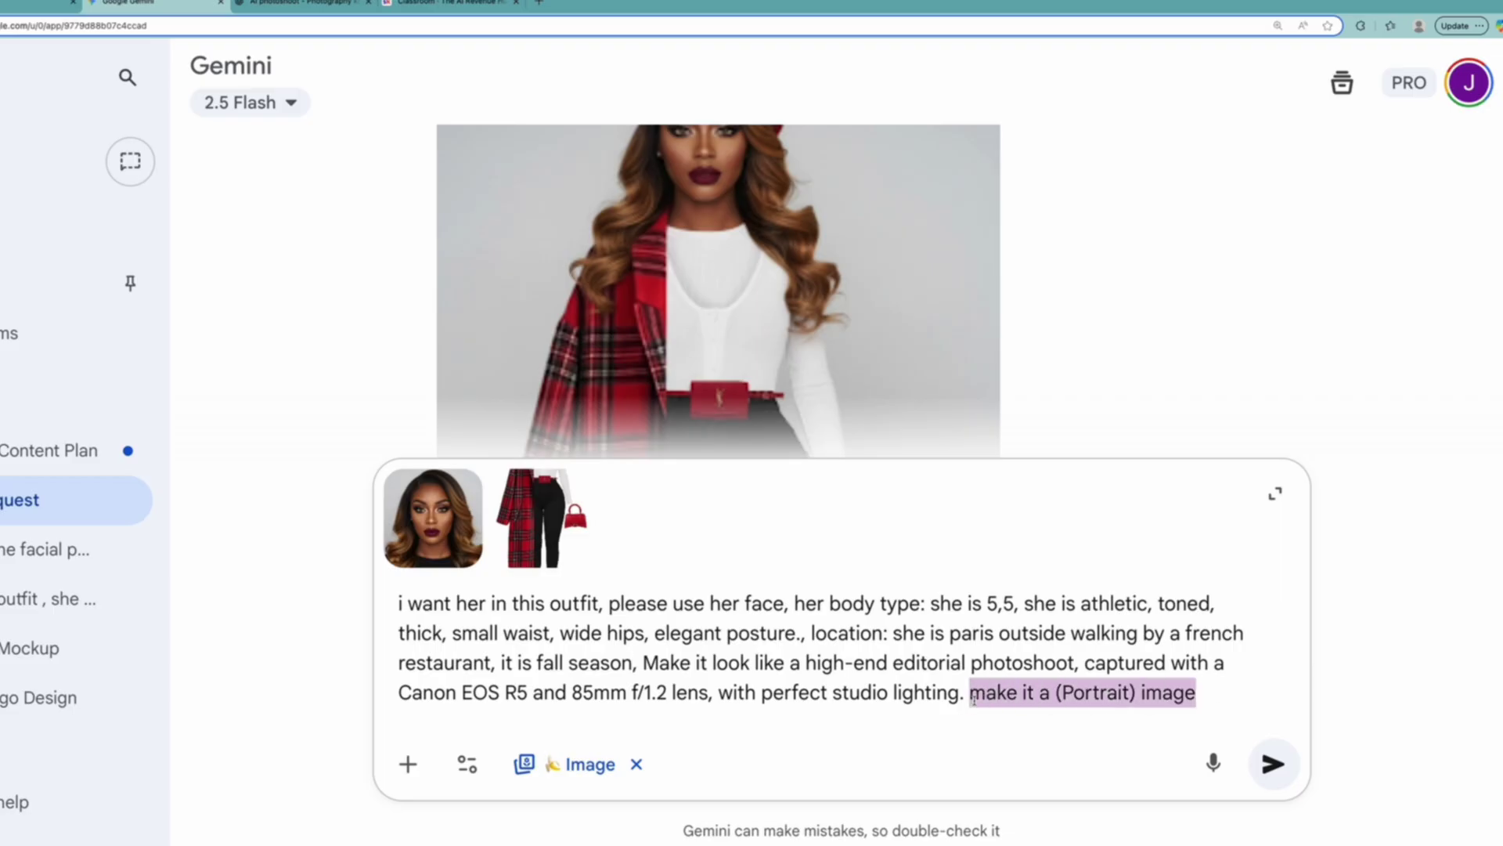
{"action": "key", "text": "BackSpace"}
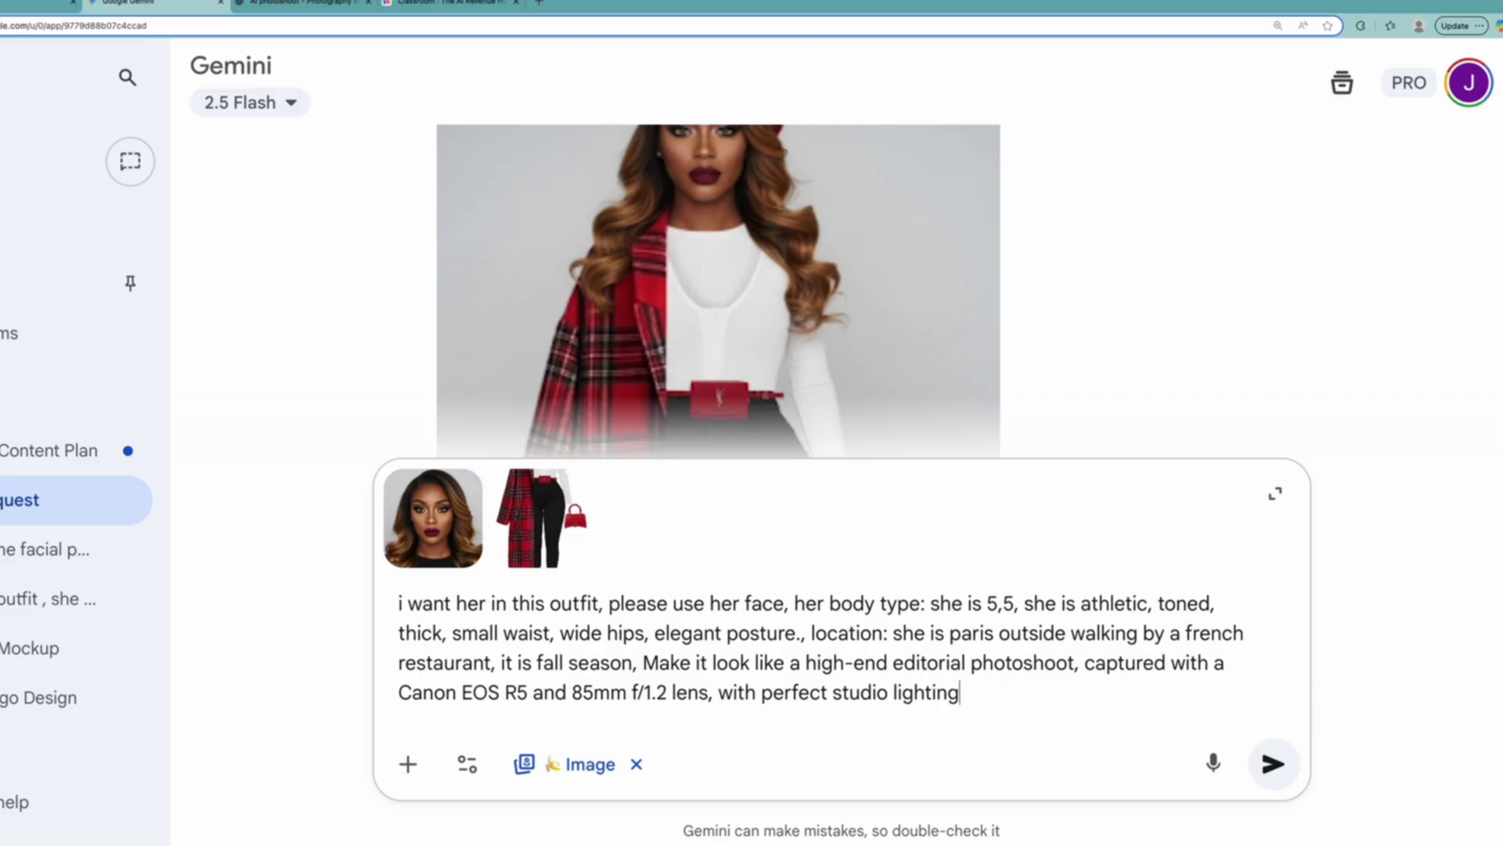
{"action": "type", "text": ", raw and crisp."}
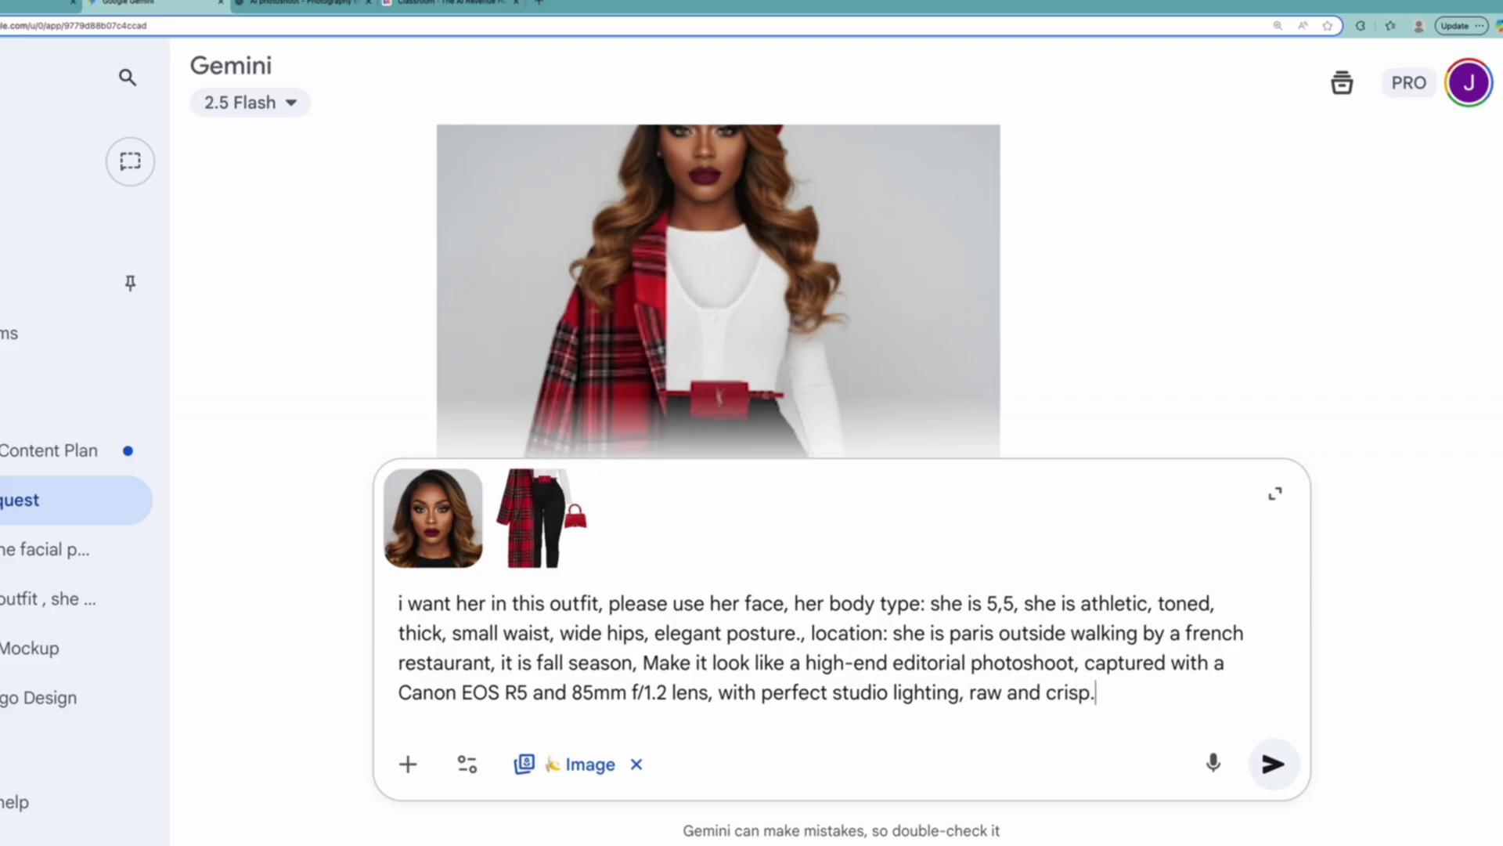
{"action": "key", "text": "Return"}
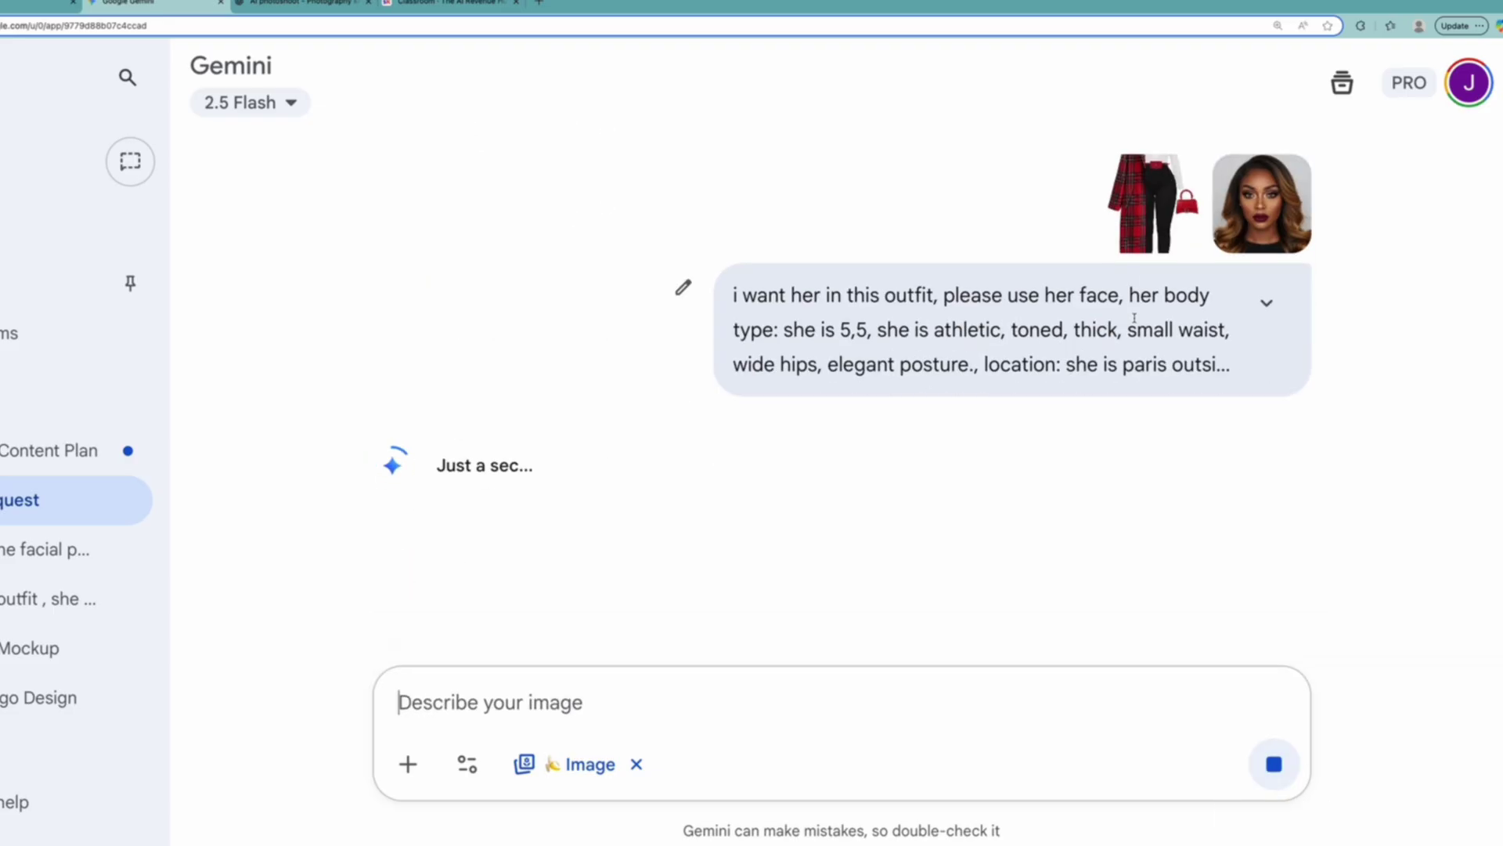
Examine the new image of the avatar outside the French restaurant, checking the face, outfit and background up close and enlarged.
{"action": "scroll", "coordinate": [923, 364], "scroll_direction": "down", "scroll_amount": 1}
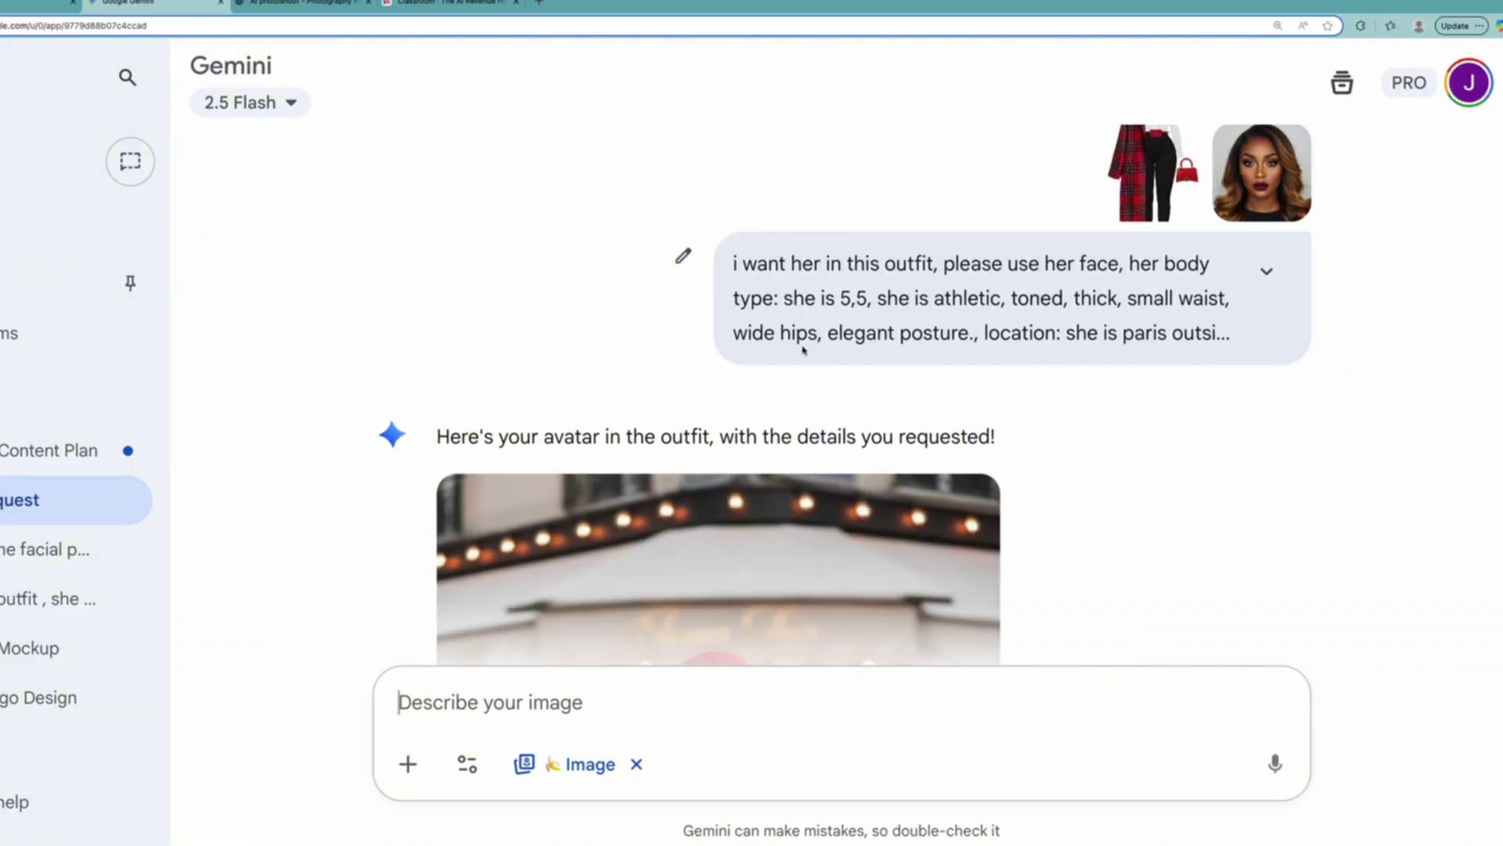
{"action": "scroll", "coordinate": [944, 392], "scroll_direction": "down", "scroll_amount": 6}
{"action": "scroll", "coordinate": [944, 393], "scroll_direction": "up", "scroll_amount": 5}
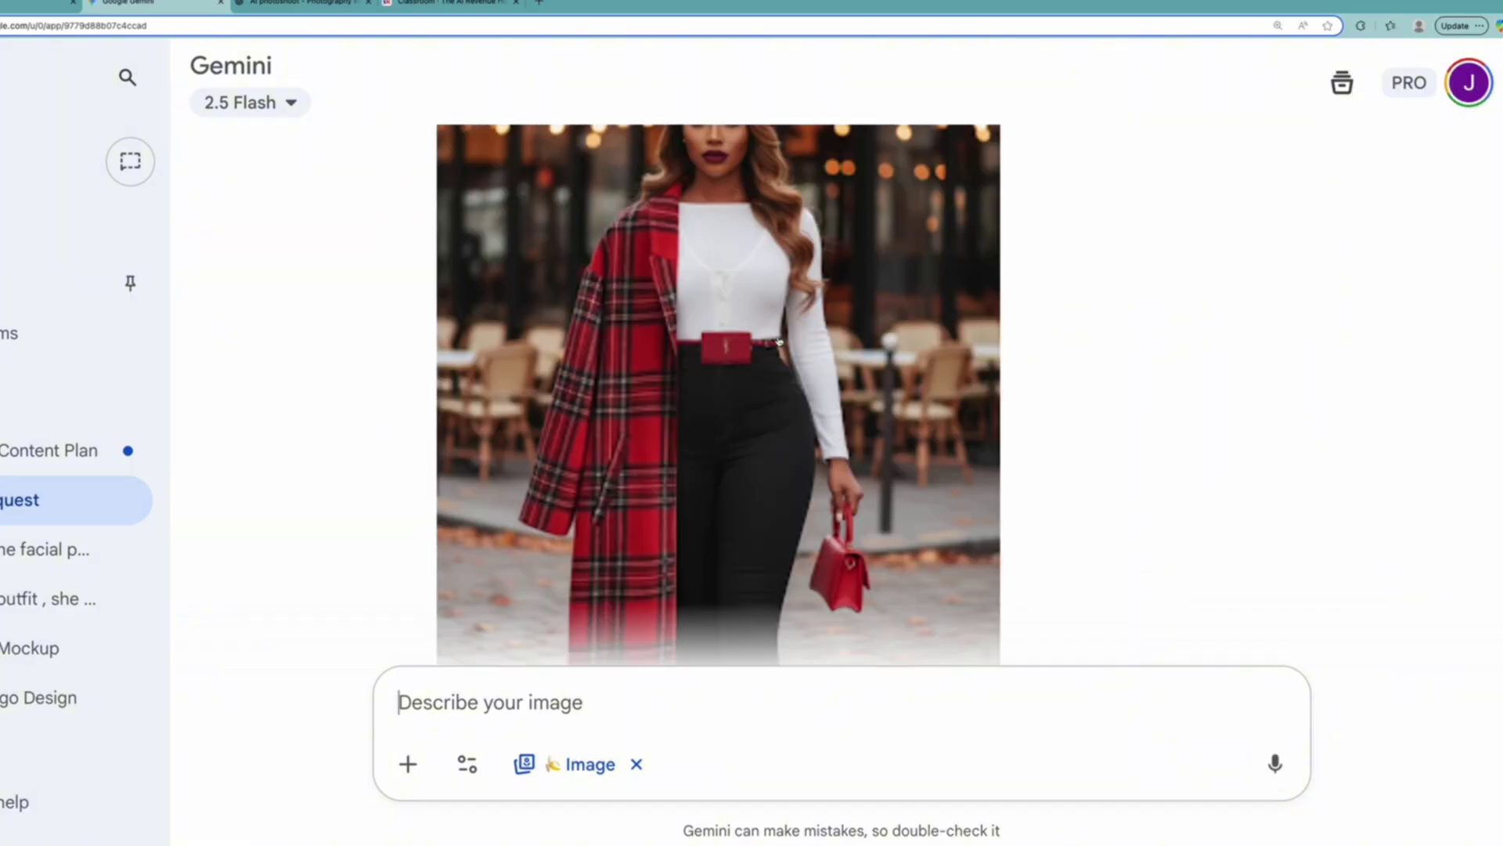
{"action": "left_click", "coordinate": [823, 377]}
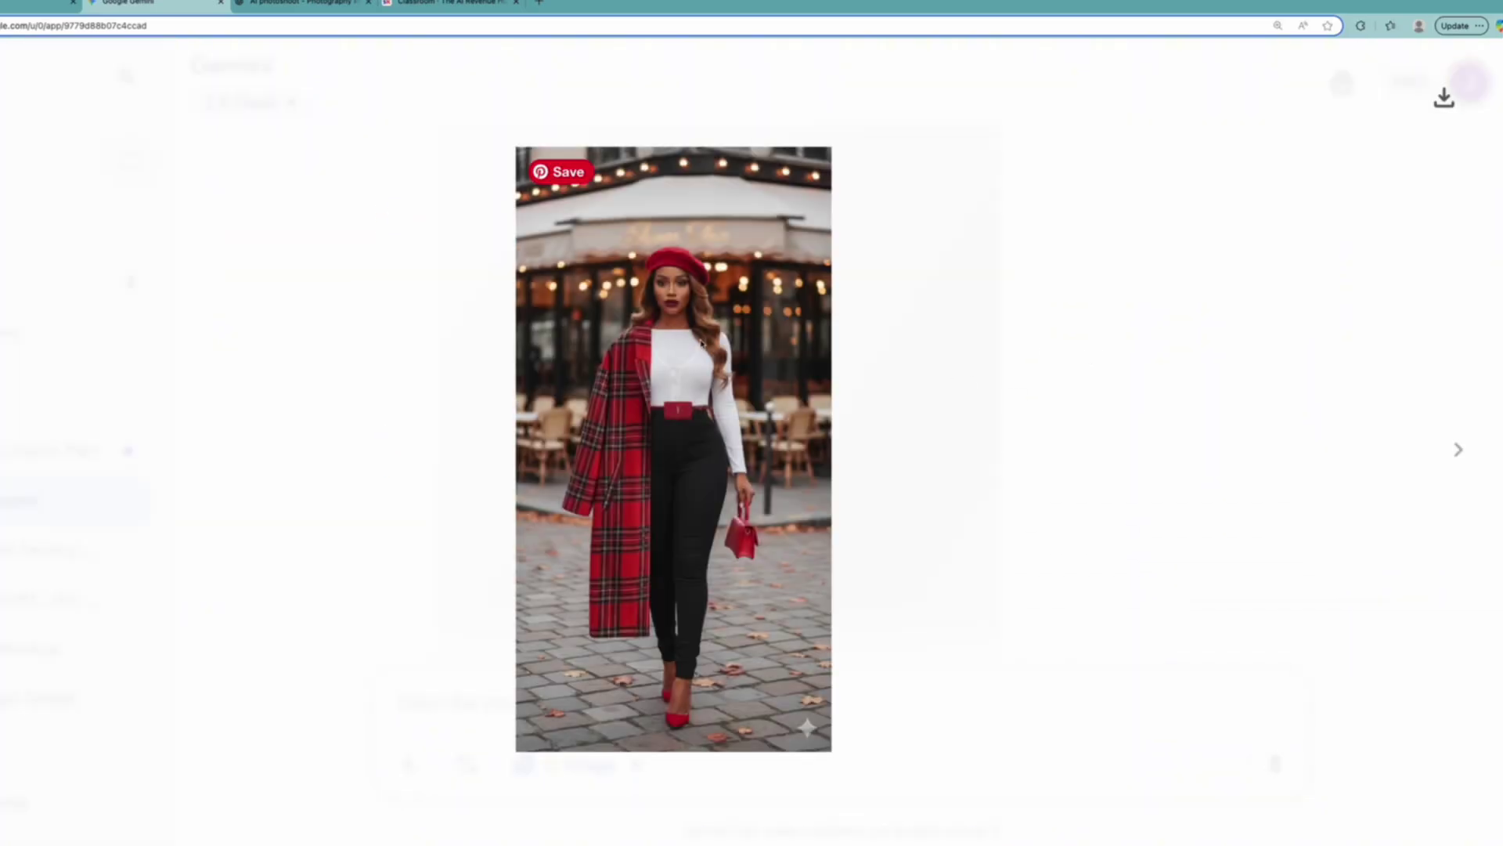
{"action": "left_click", "coordinate": [493, 375]}
{"action": "scroll", "coordinate": [553, 416], "scroll_direction": "down", "scroll_amount": 6}
{"action": "scroll", "coordinate": [553, 415], "scroll_direction": "up", "scroll_amount": 4}
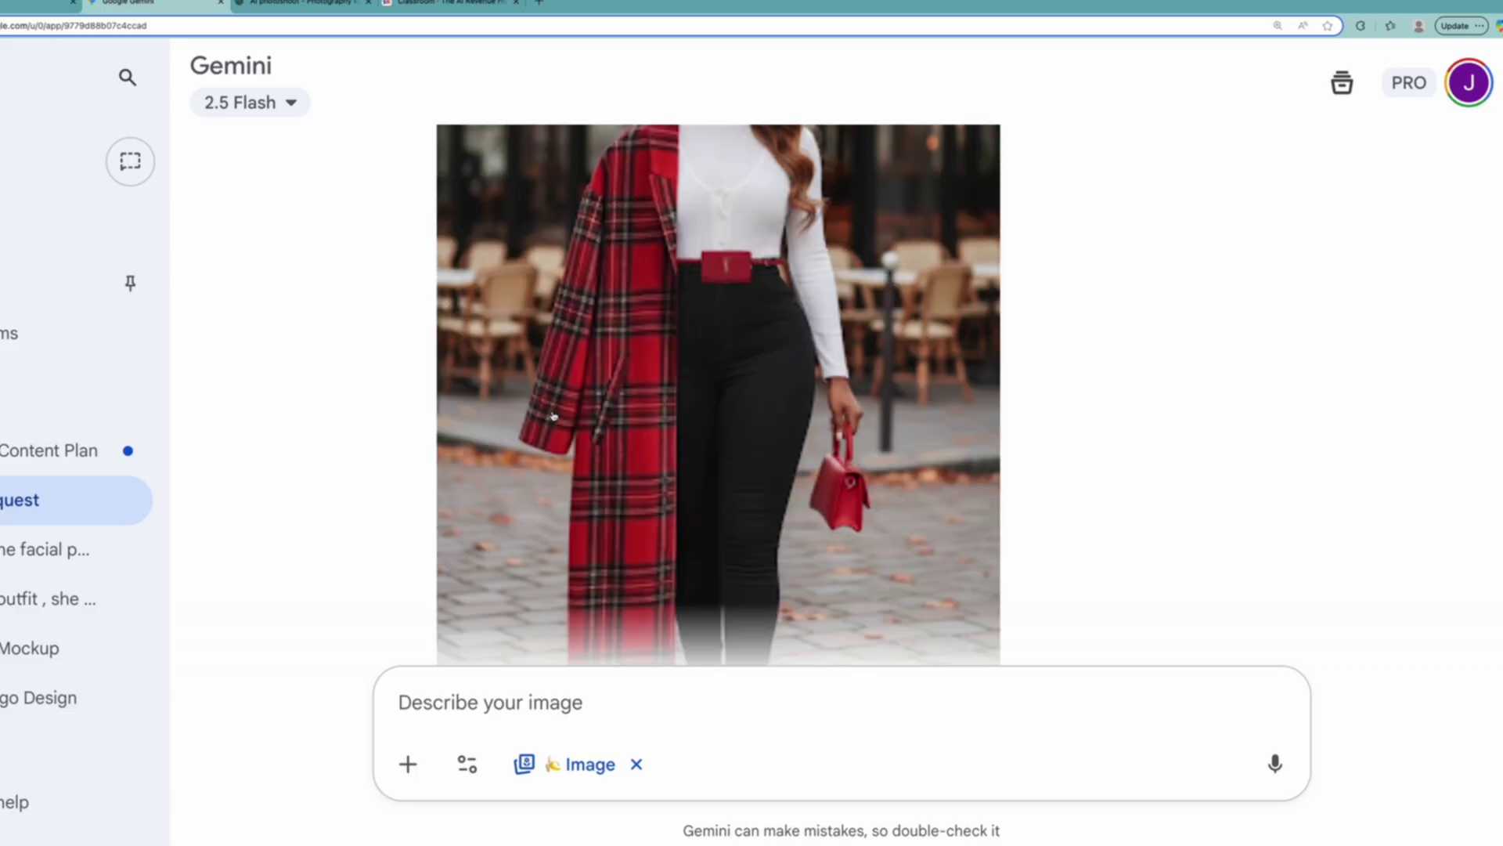
{"action": "scroll", "coordinate": [552, 416], "scroll_direction": "up", "scroll_amount": 6}
{"action": "scroll", "coordinate": [684, 475], "scroll_direction": "down", "scroll_amount": 8}
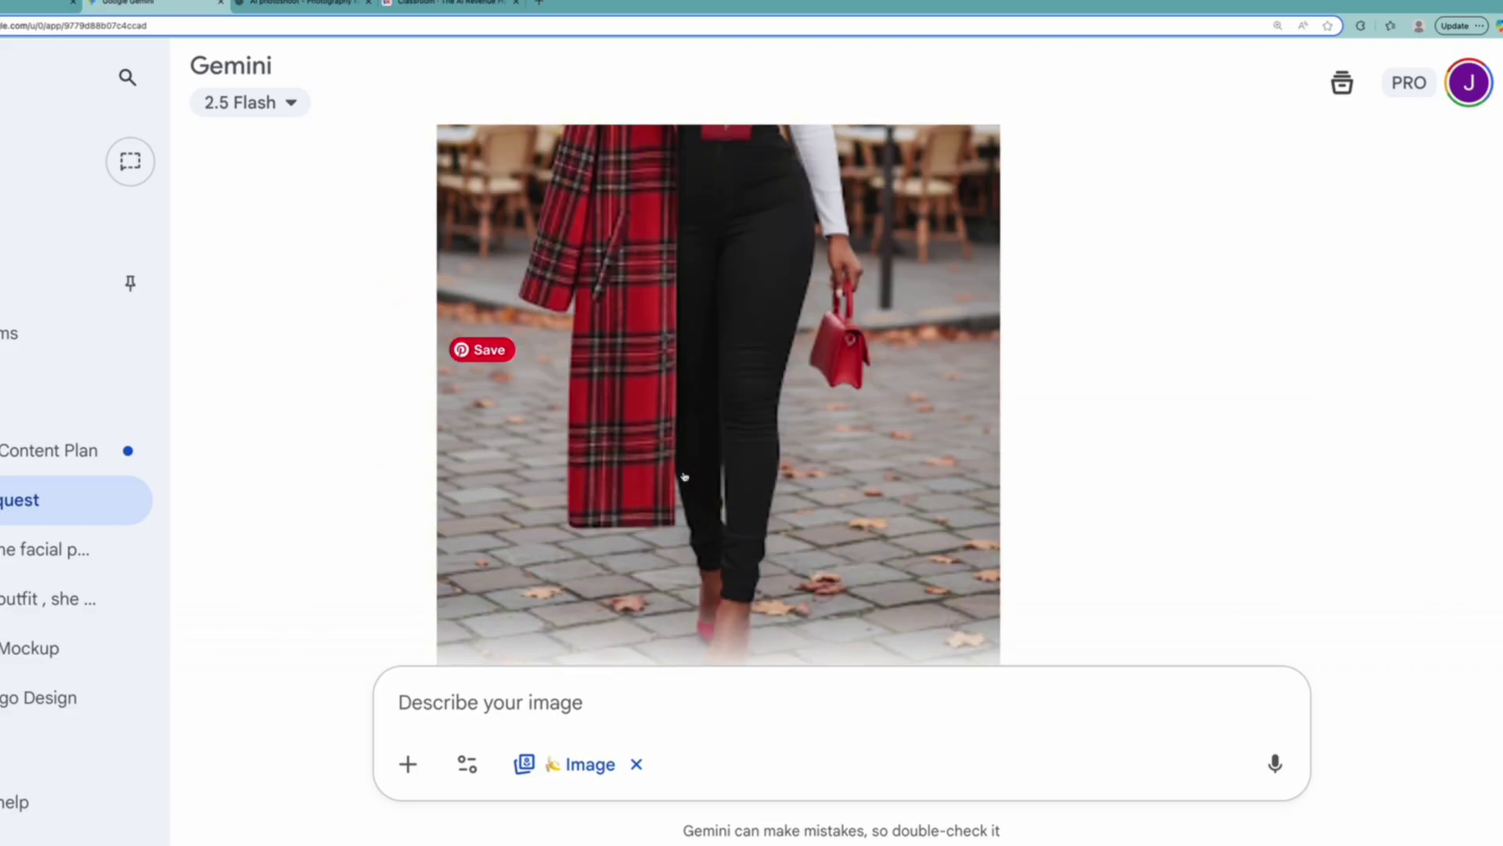
{"action": "scroll", "coordinate": [683, 475], "scroll_direction": "down", "scroll_amount": 10}
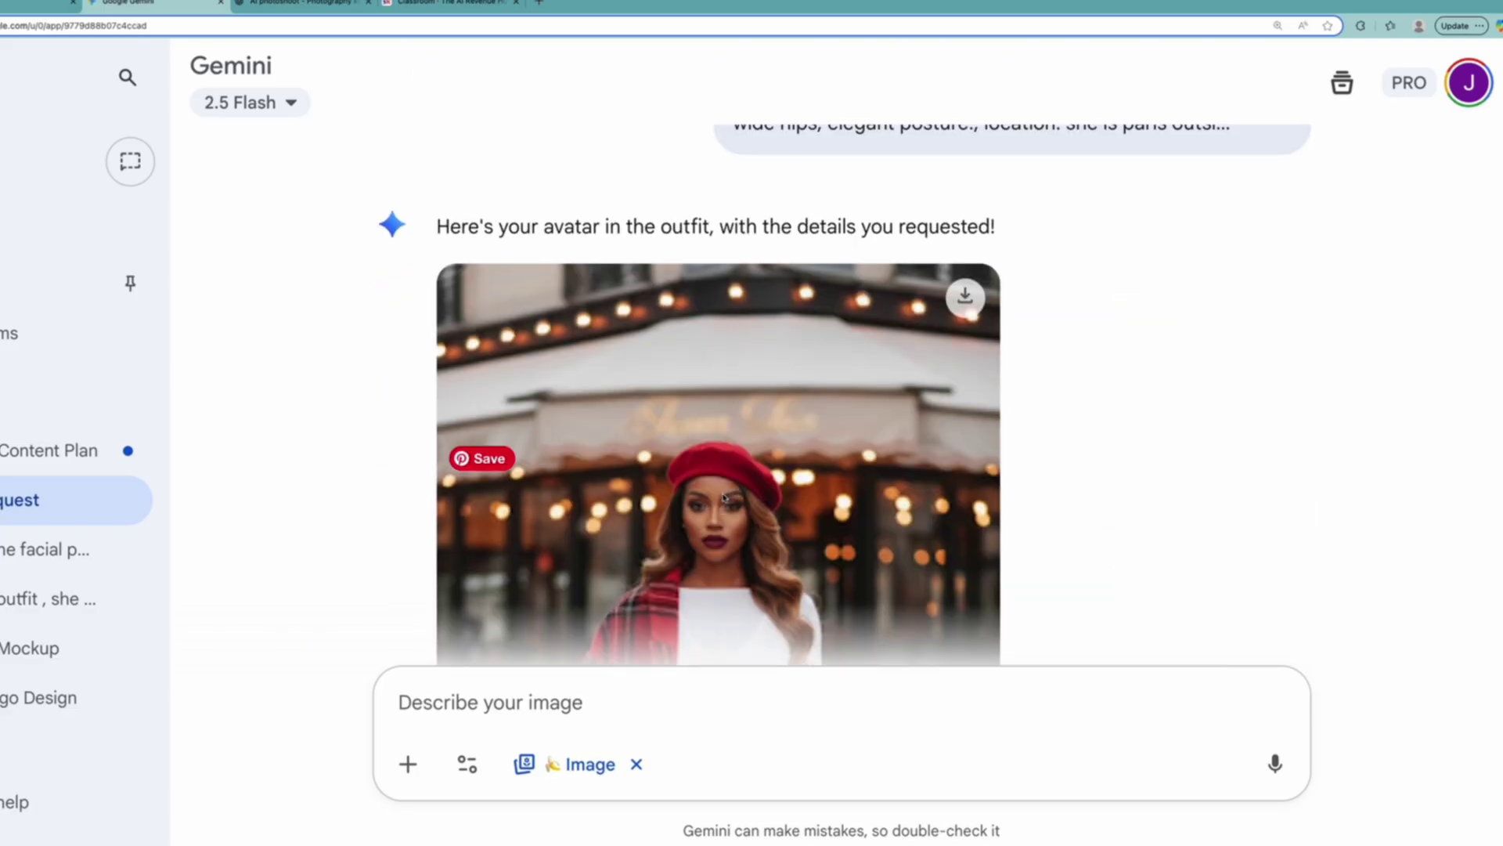
{"action": "left_click", "coordinate": [725, 497]}
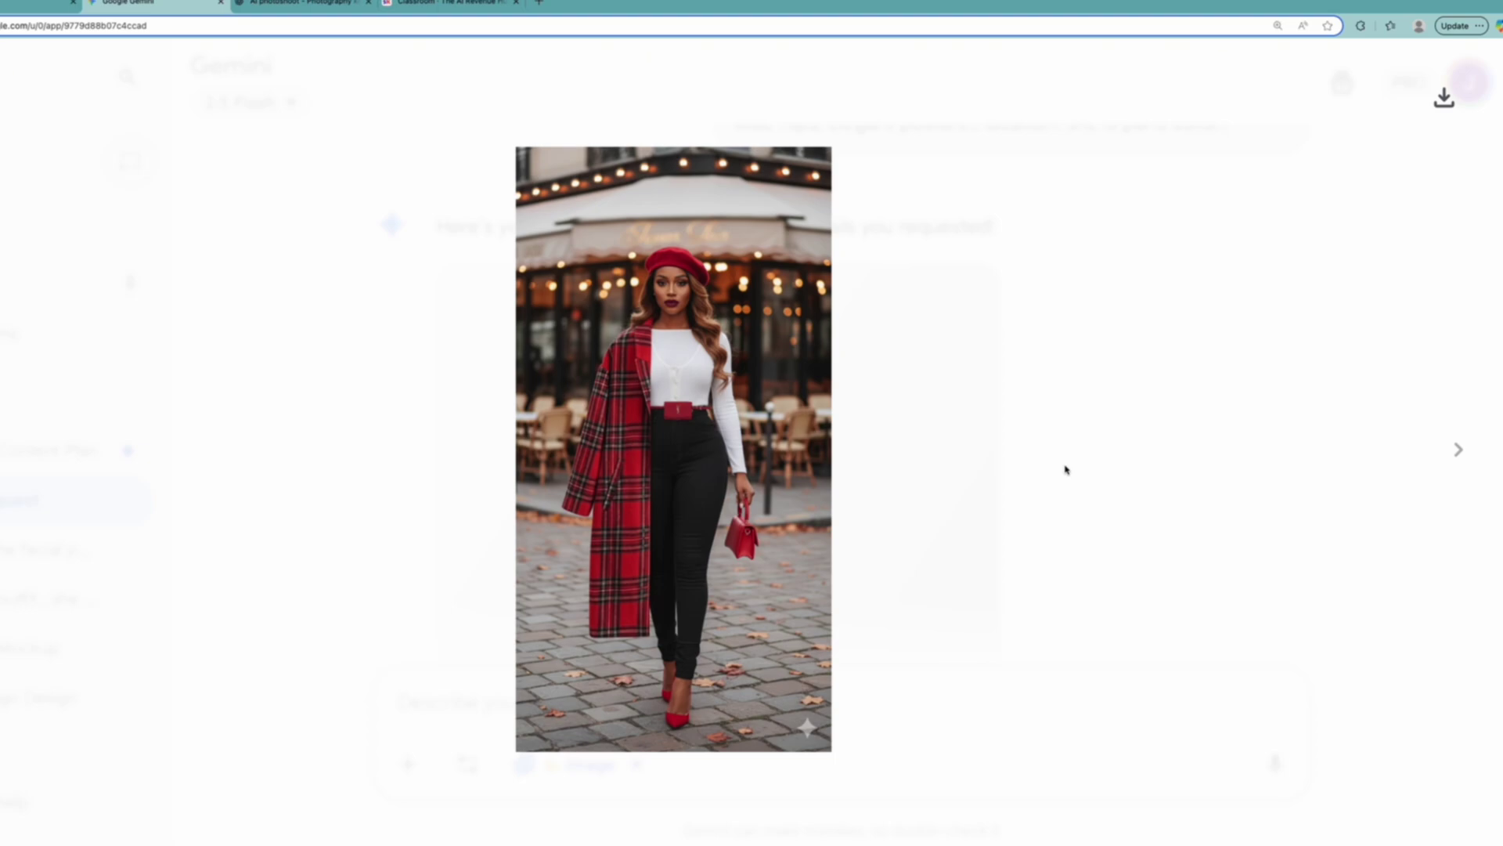
{"action": "key", "text": "Escape"}
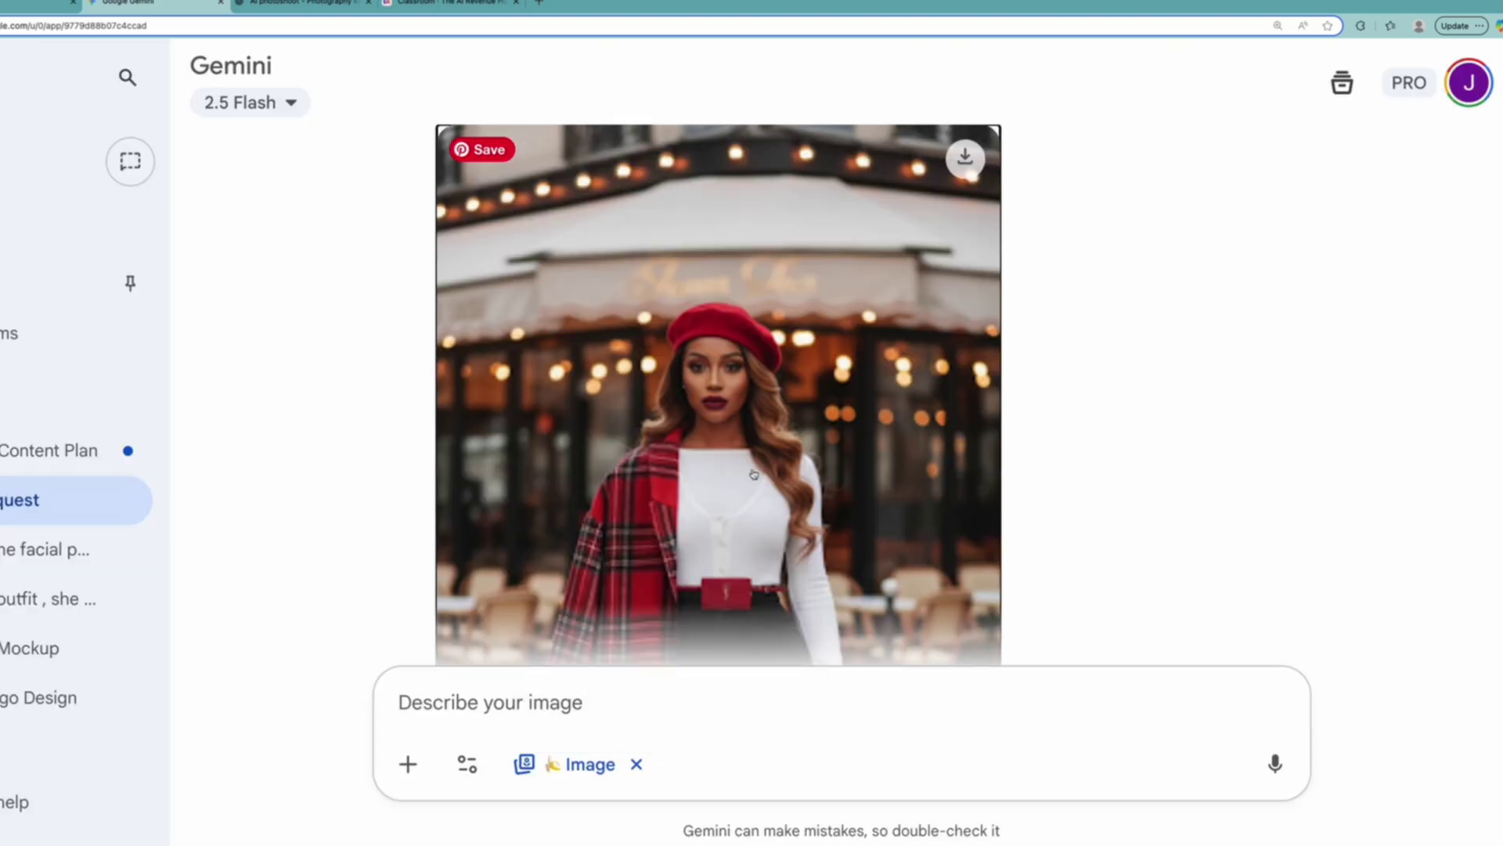
Submit the follow-up request "she needs to wear the whole jacket" and check the result against the earlier avatar images.
{"action": "scroll", "coordinate": [660, 322], "scroll_direction": "down", "scroll_amount": 3}
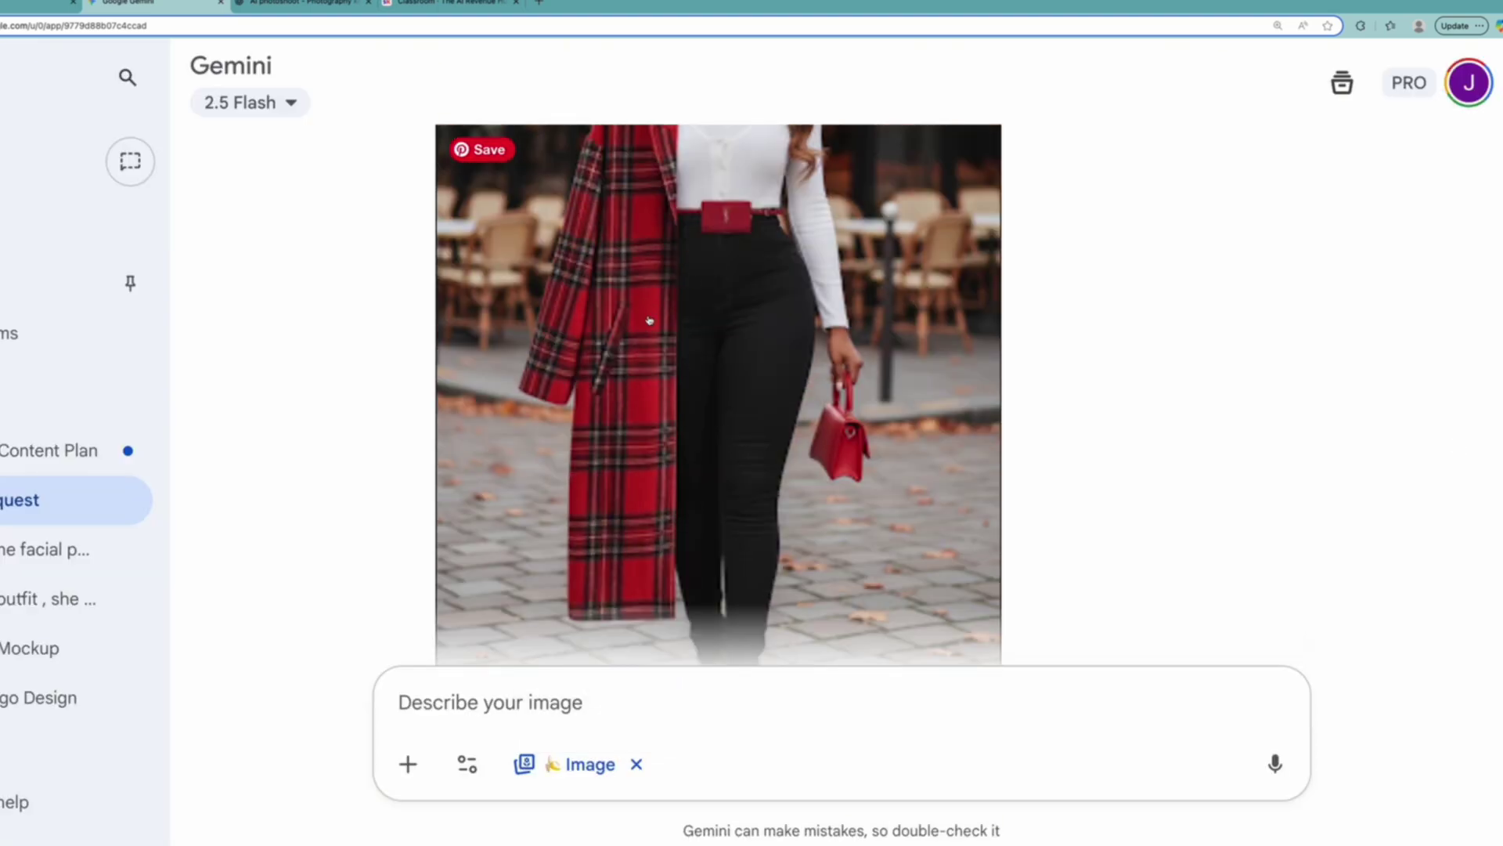
{"action": "left_click", "coordinate": [532, 703]}
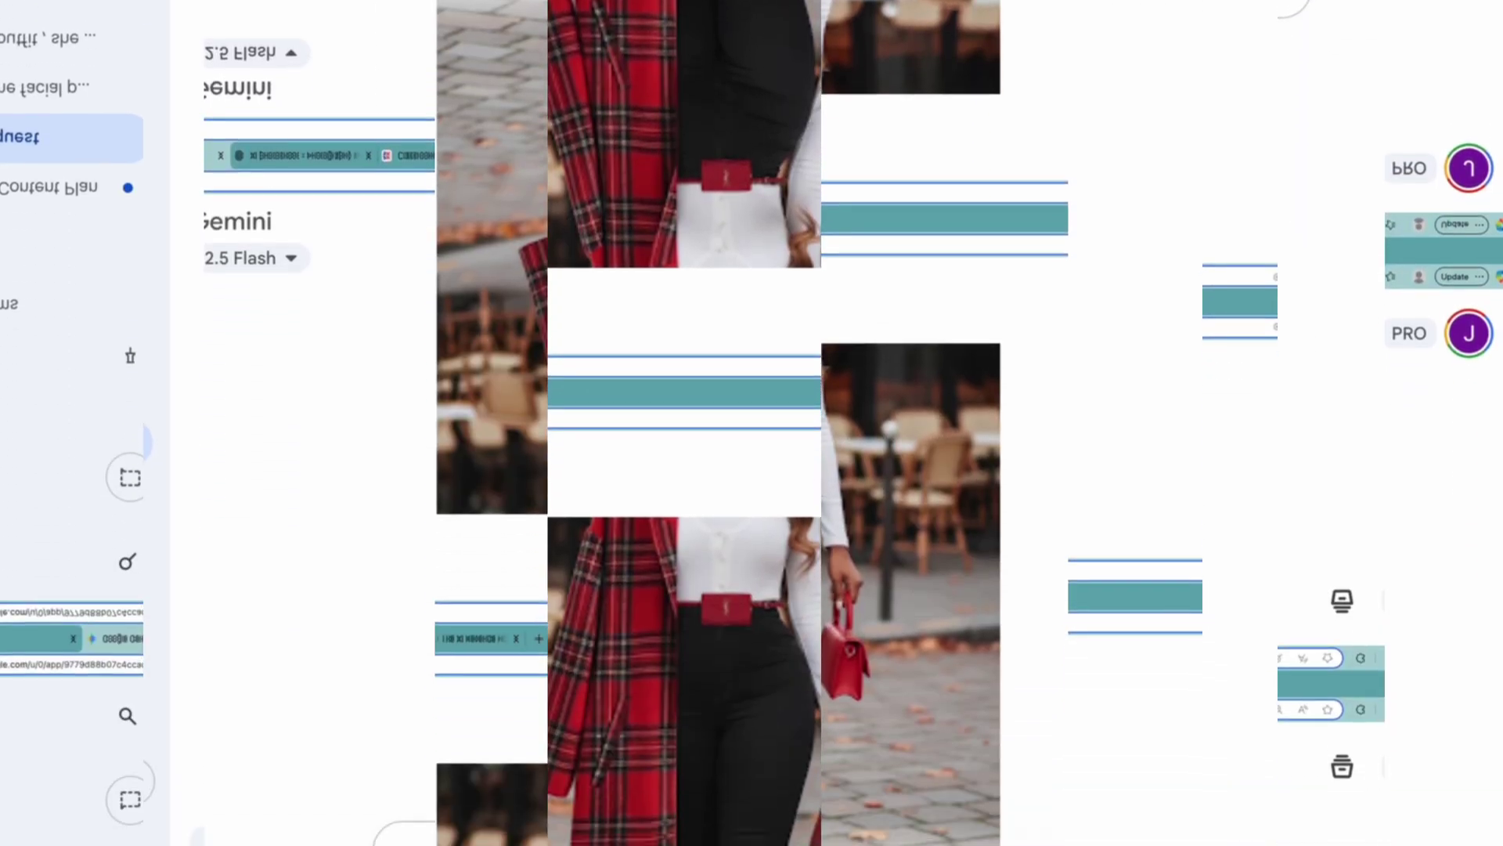
{"action": "type", "text": "she needs to wear the w"}
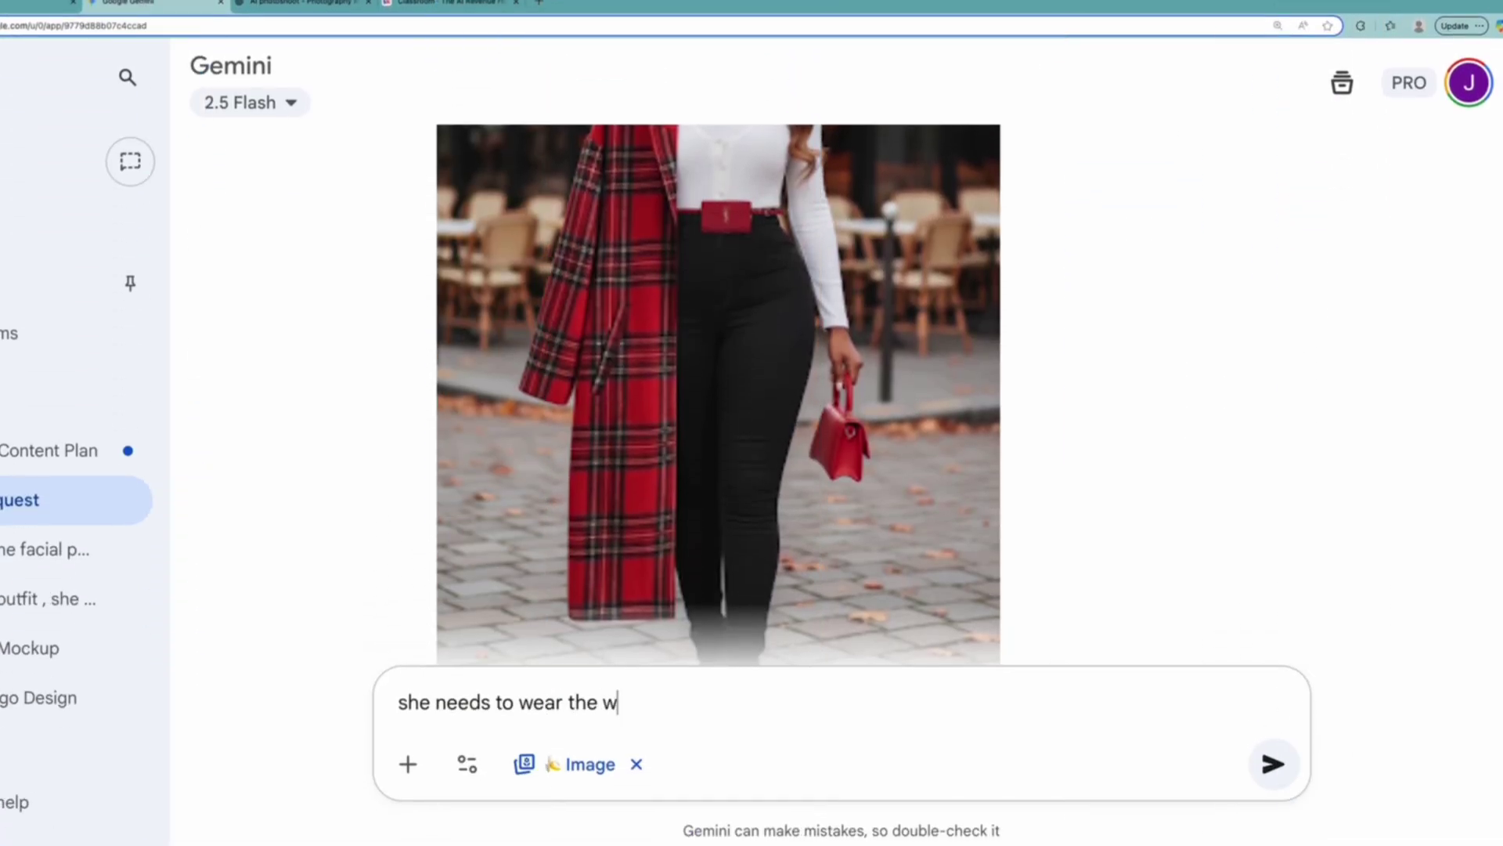
{"action": "type", "text": "hole jacket"}
{"action": "key", "text": "Return"}
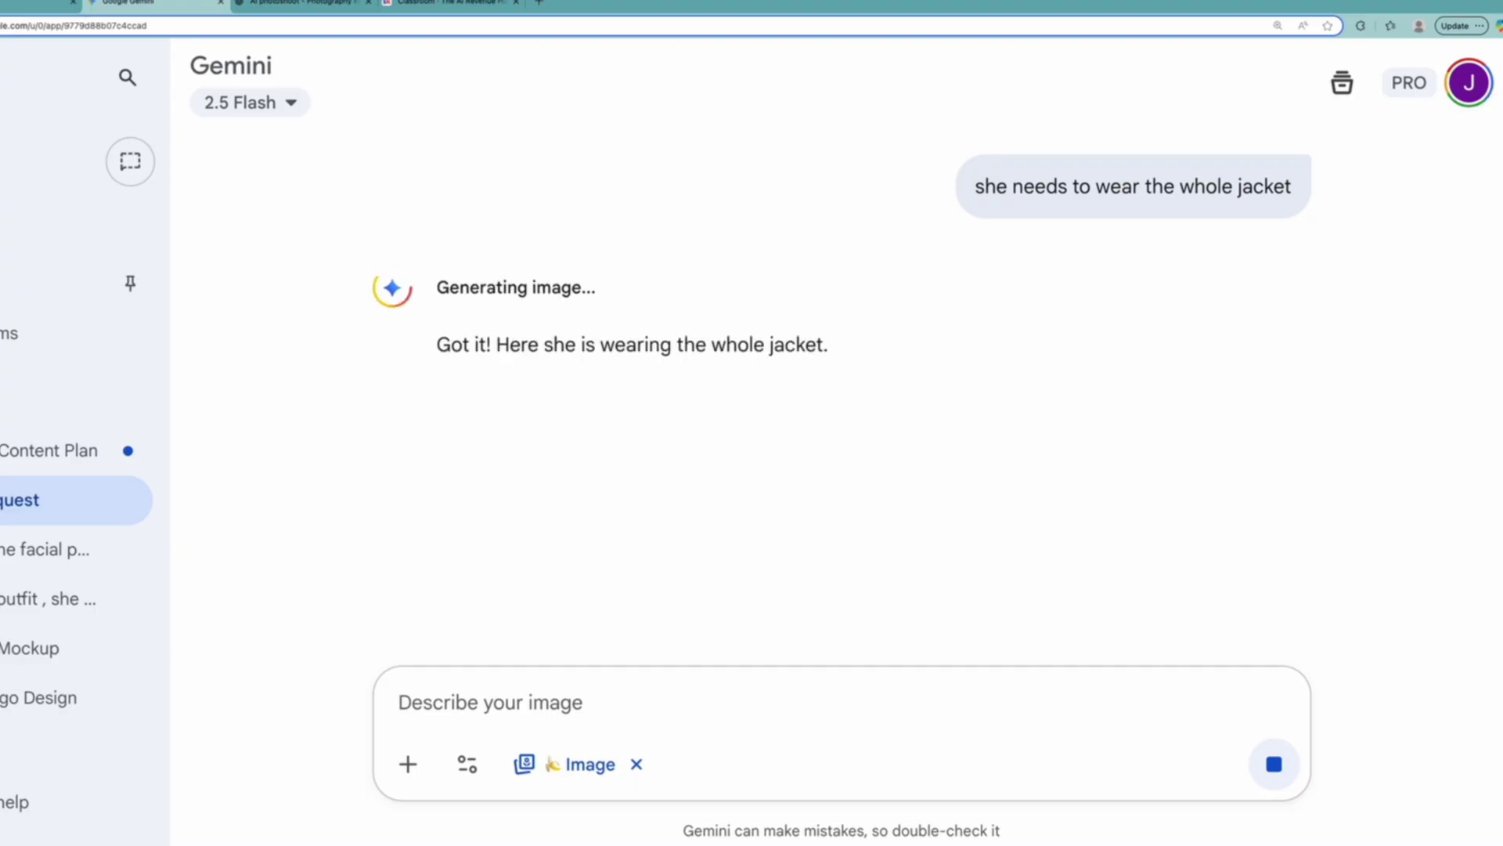
{"action": "scroll", "coordinate": [673, 579], "scroll_direction": "down", "scroll_amount": 5}
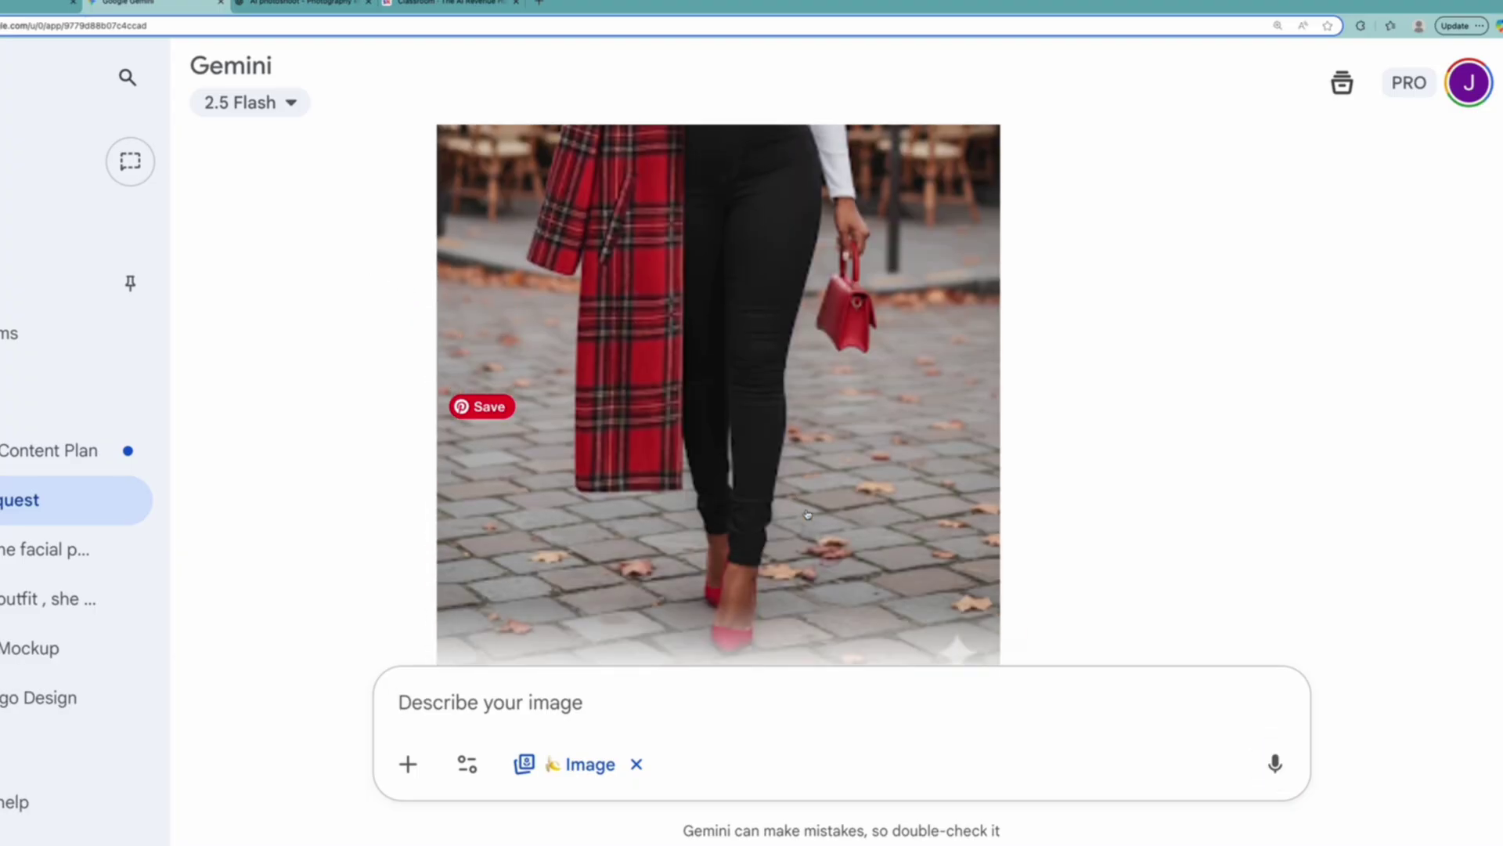
{"action": "scroll", "coordinate": [721, 425], "scroll_direction": "up", "scroll_amount": 3}
{"action": "scroll", "coordinate": [721, 425], "scroll_direction": "up", "scroll_amount": 5}
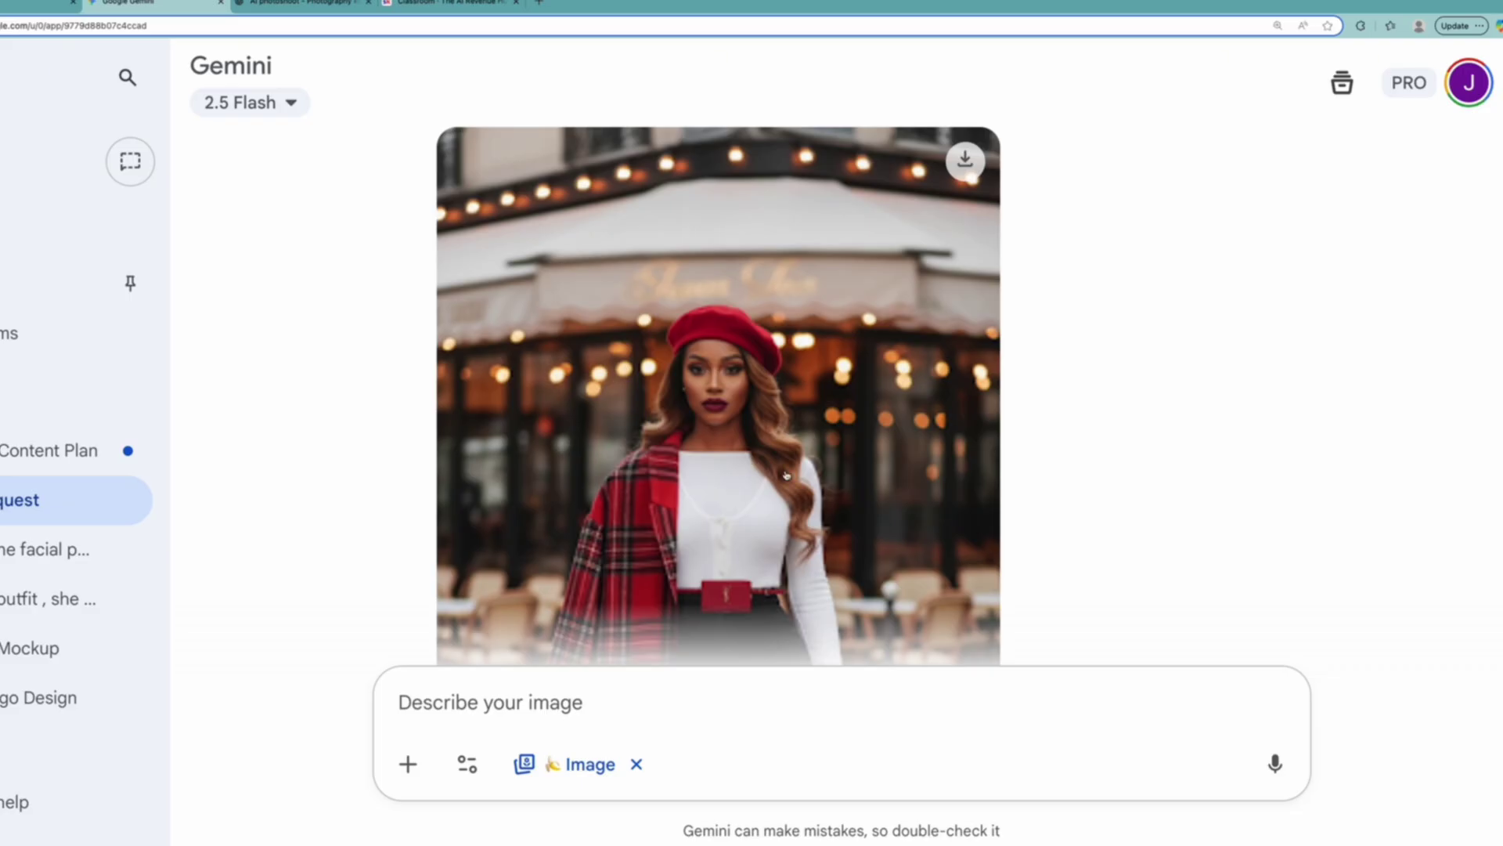
{"action": "scroll", "coordinate": [830, 473], "scroll_direction": "up", "scroll_amount": 15}
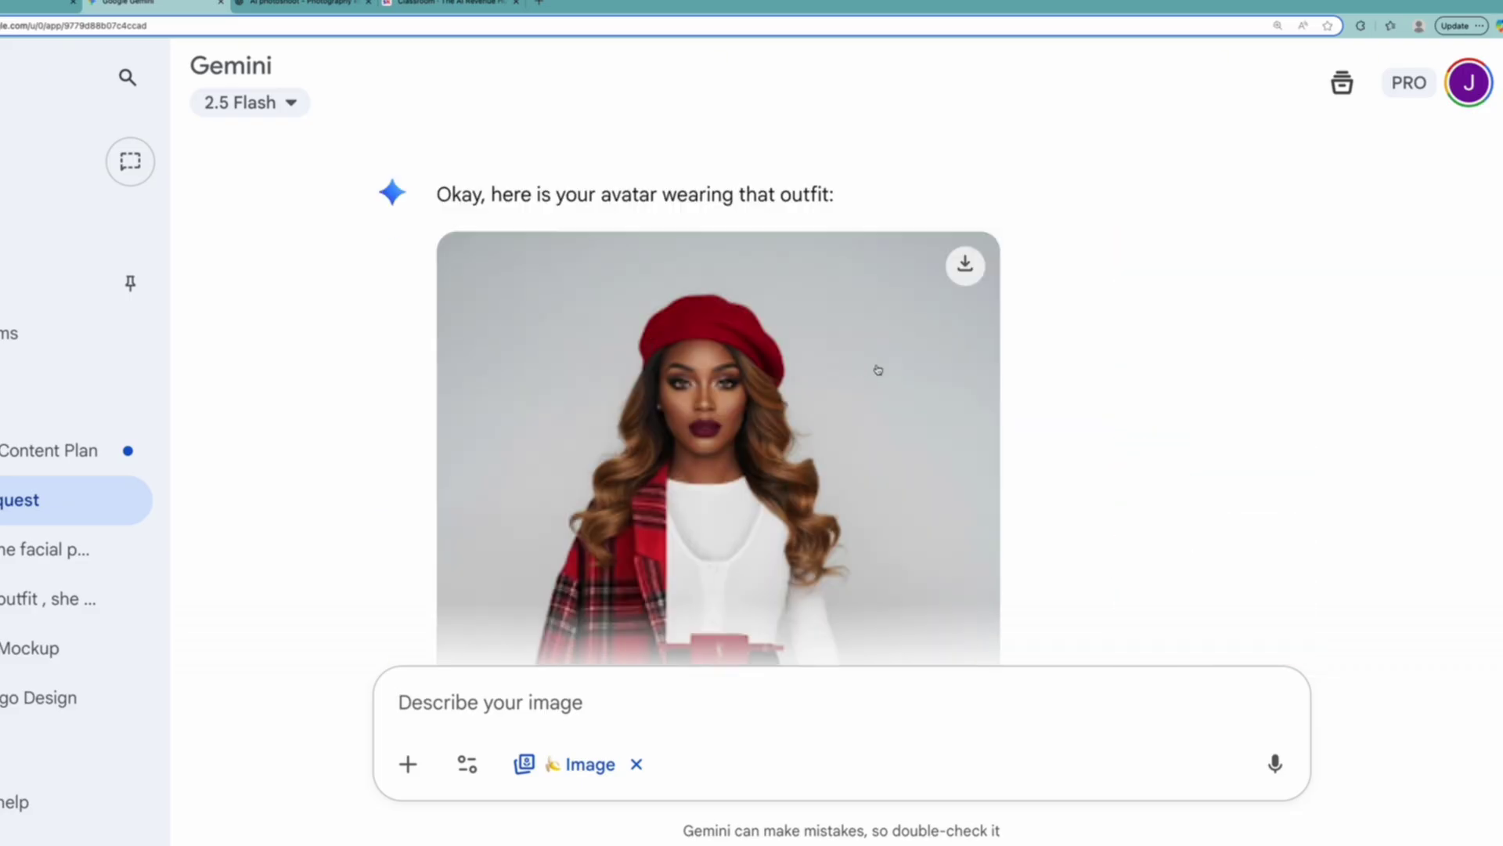
{"action": "scroll", "coordinate": [741, 393], "scroll_direction": "down", "scroll_amount": 15}
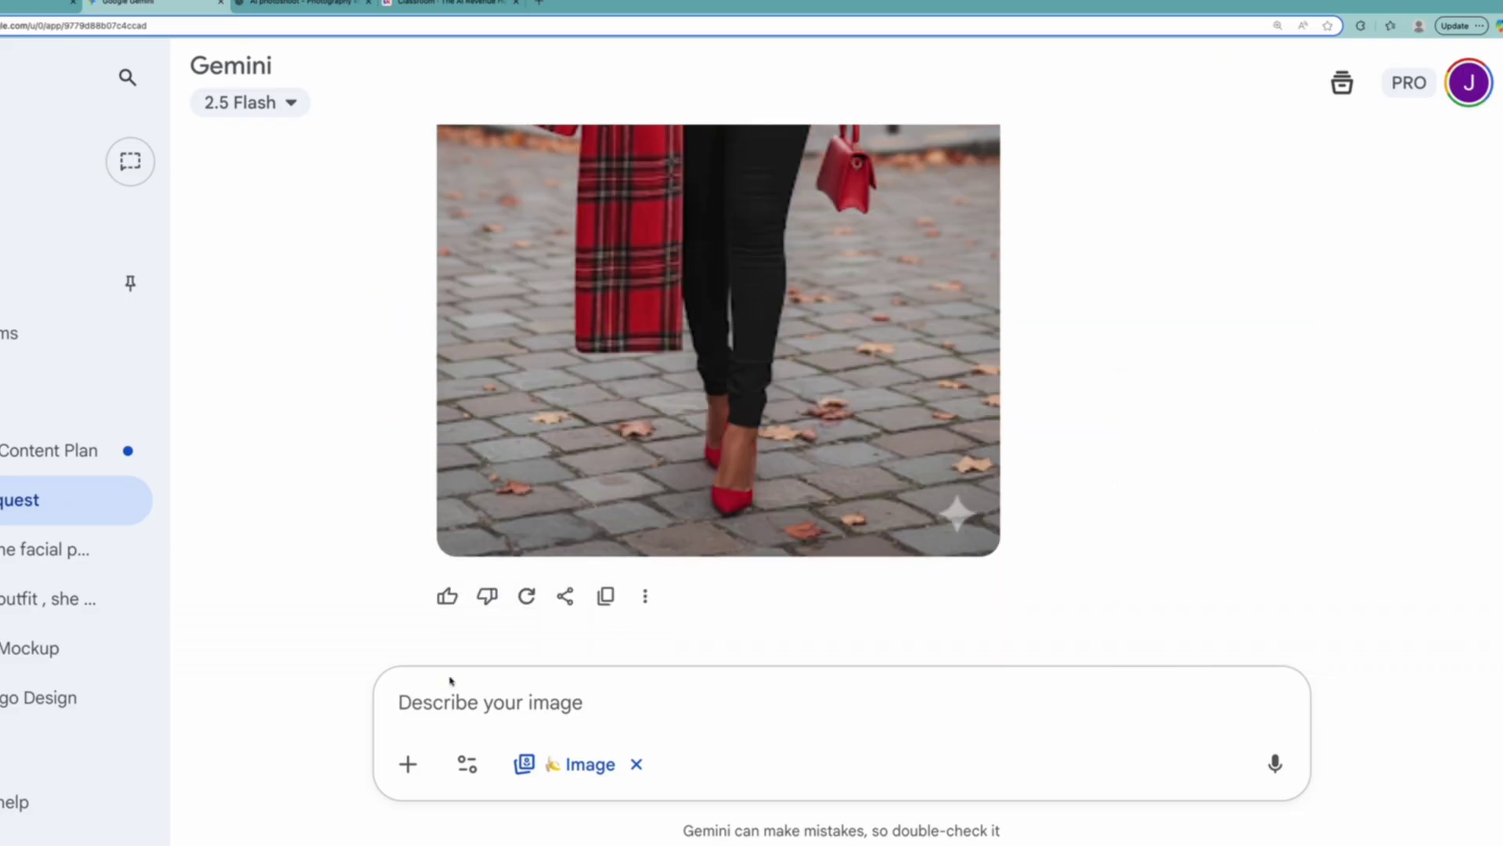
Submit the correction "i want her to wear the outfit with the whole jacket on cover the other side".
{"action": "left_click", "coordinate": [475, 728]}
{"action": "type", "text": "i want her to wear thr"}
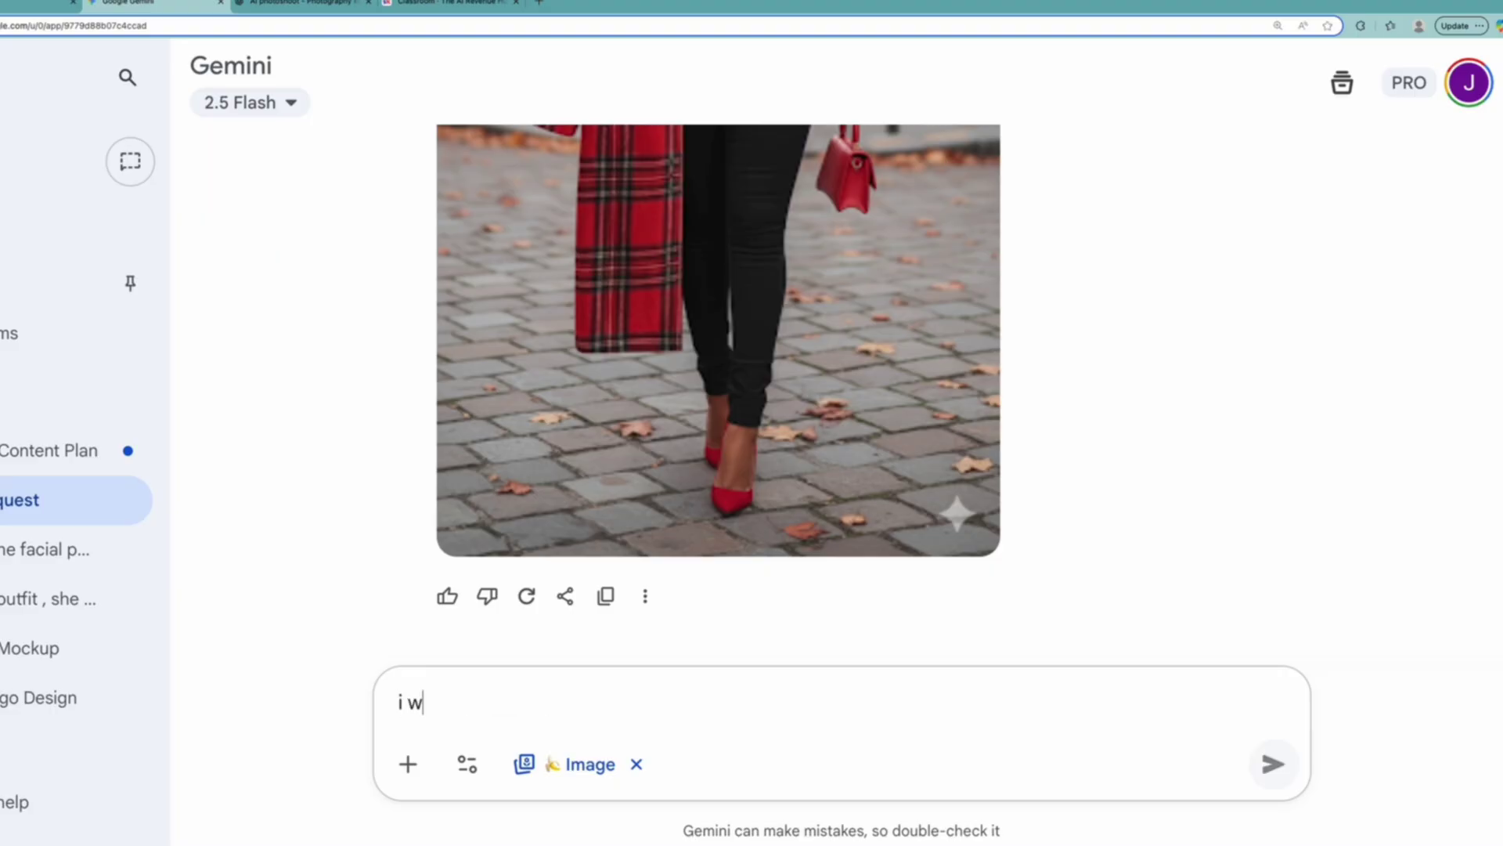
{"action": "key", "text": "BackSpace"}
{"action": "key", "text": "BackSpace"}
{"action": "type", "text": "e po"}
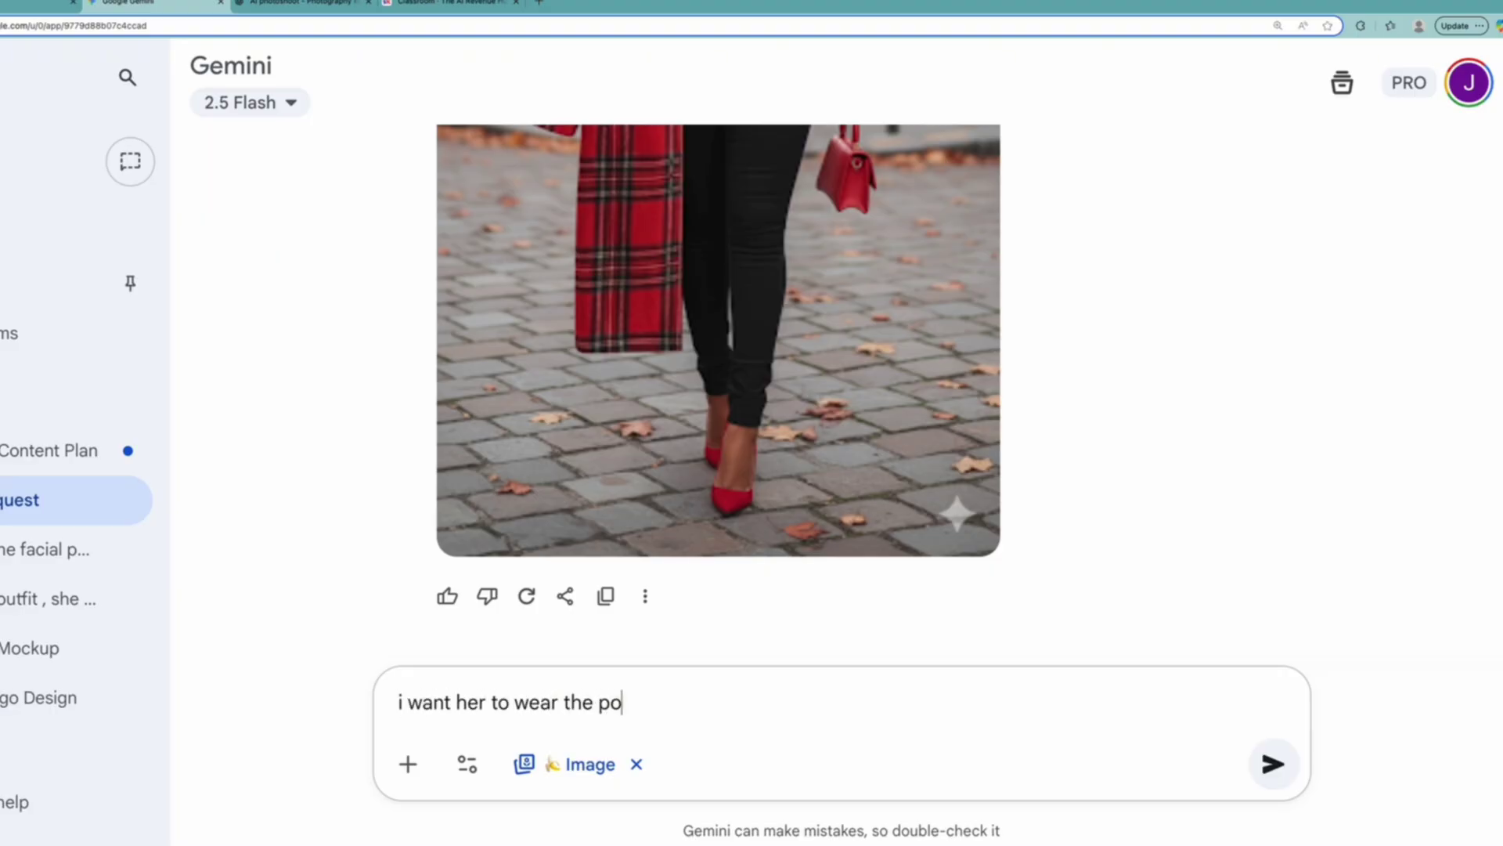
{"action": "key", "text": "BackSpace"}
{"action": "key", "text": "BackSpace"}
{"action": "type", "text": "outfit with the whole jac"}
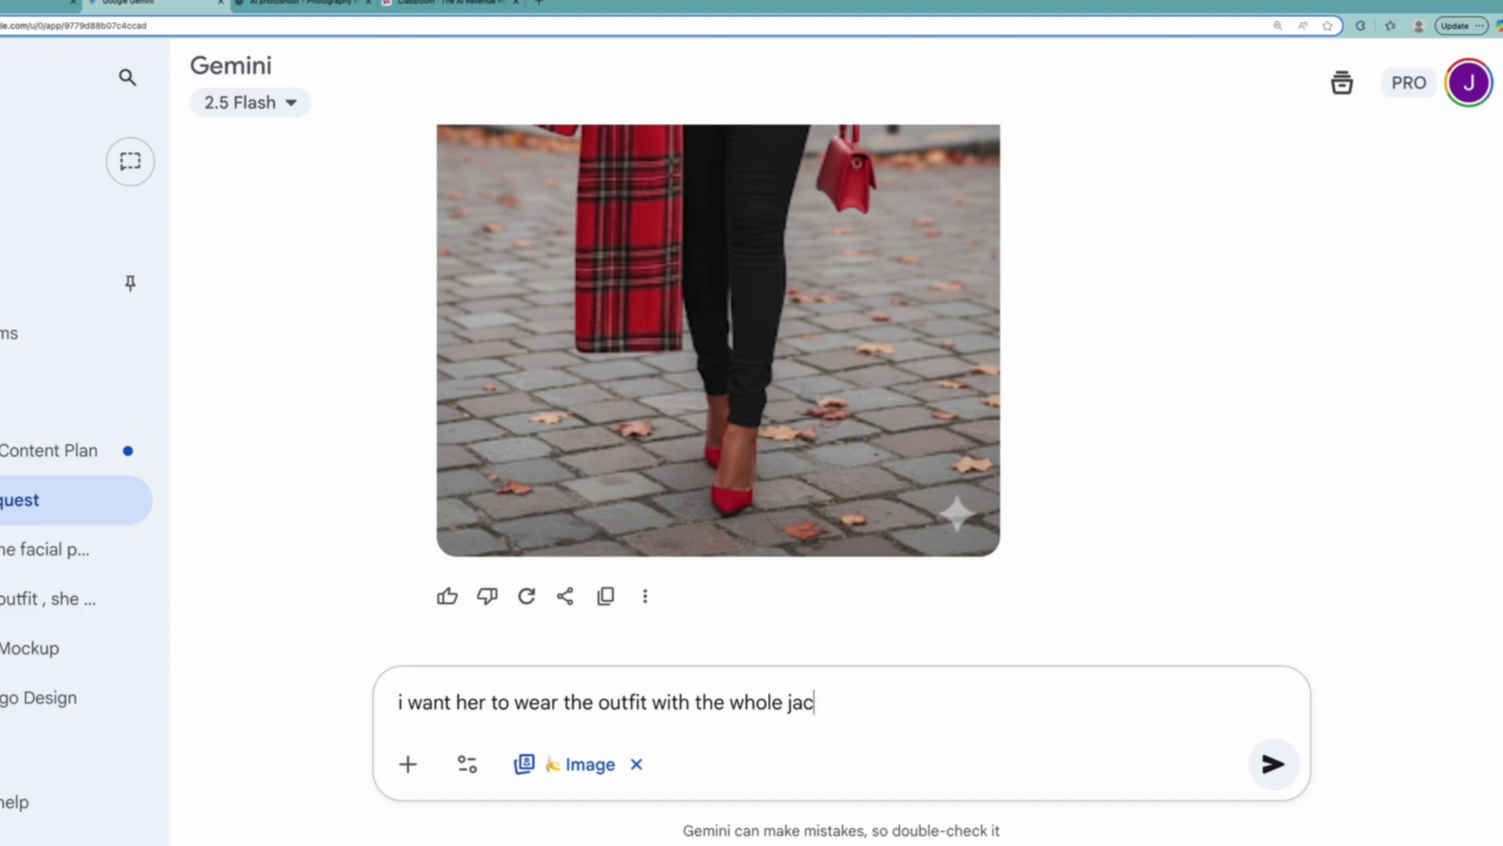
{"action": "type", "text": "ket o"}
{"action": "type", "text": "n cover the other side"}
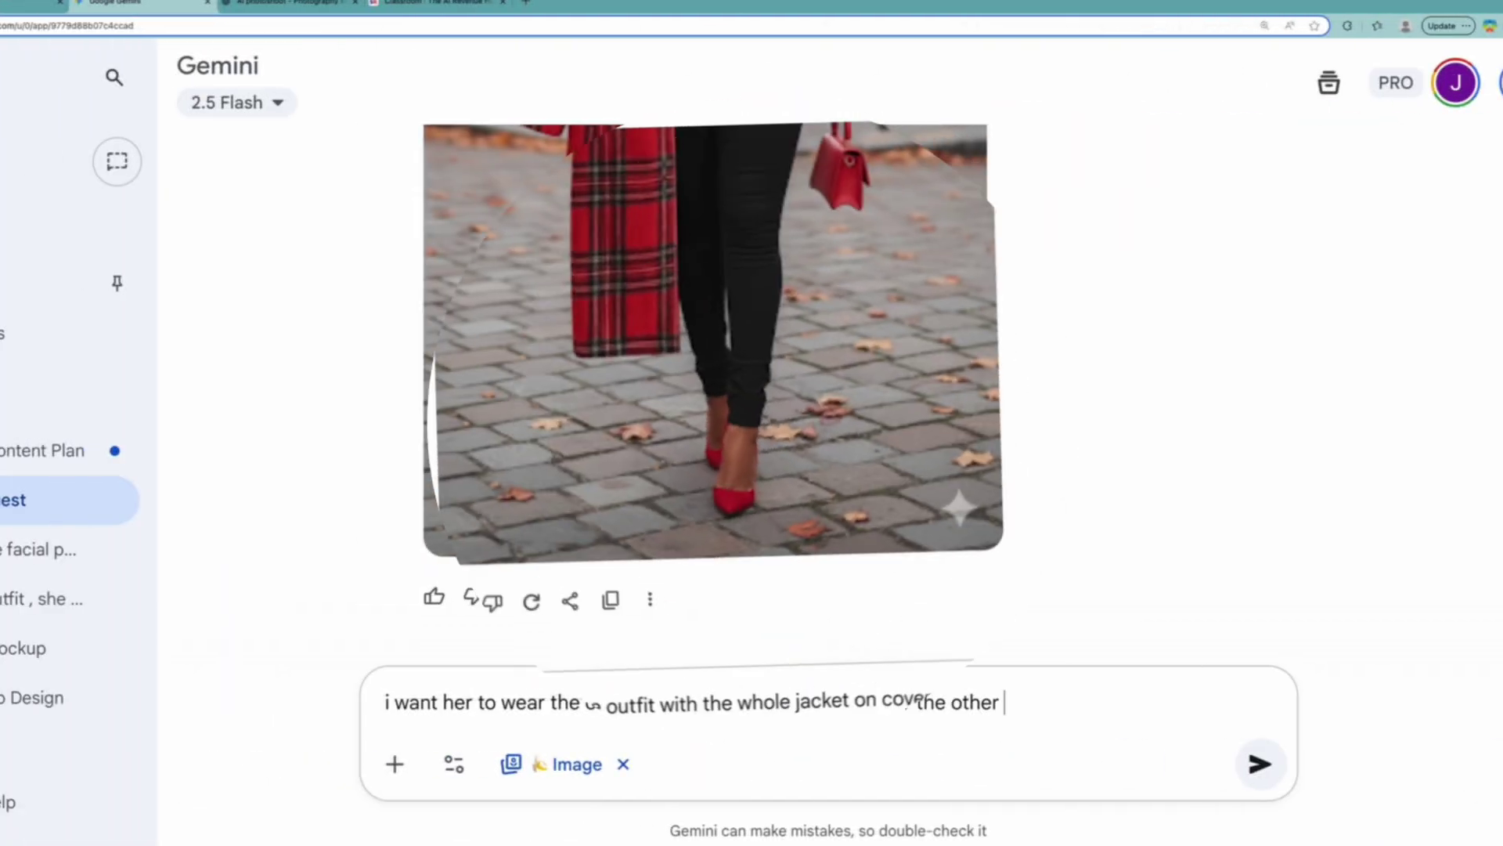
{"action": "key", "text": "Return"}
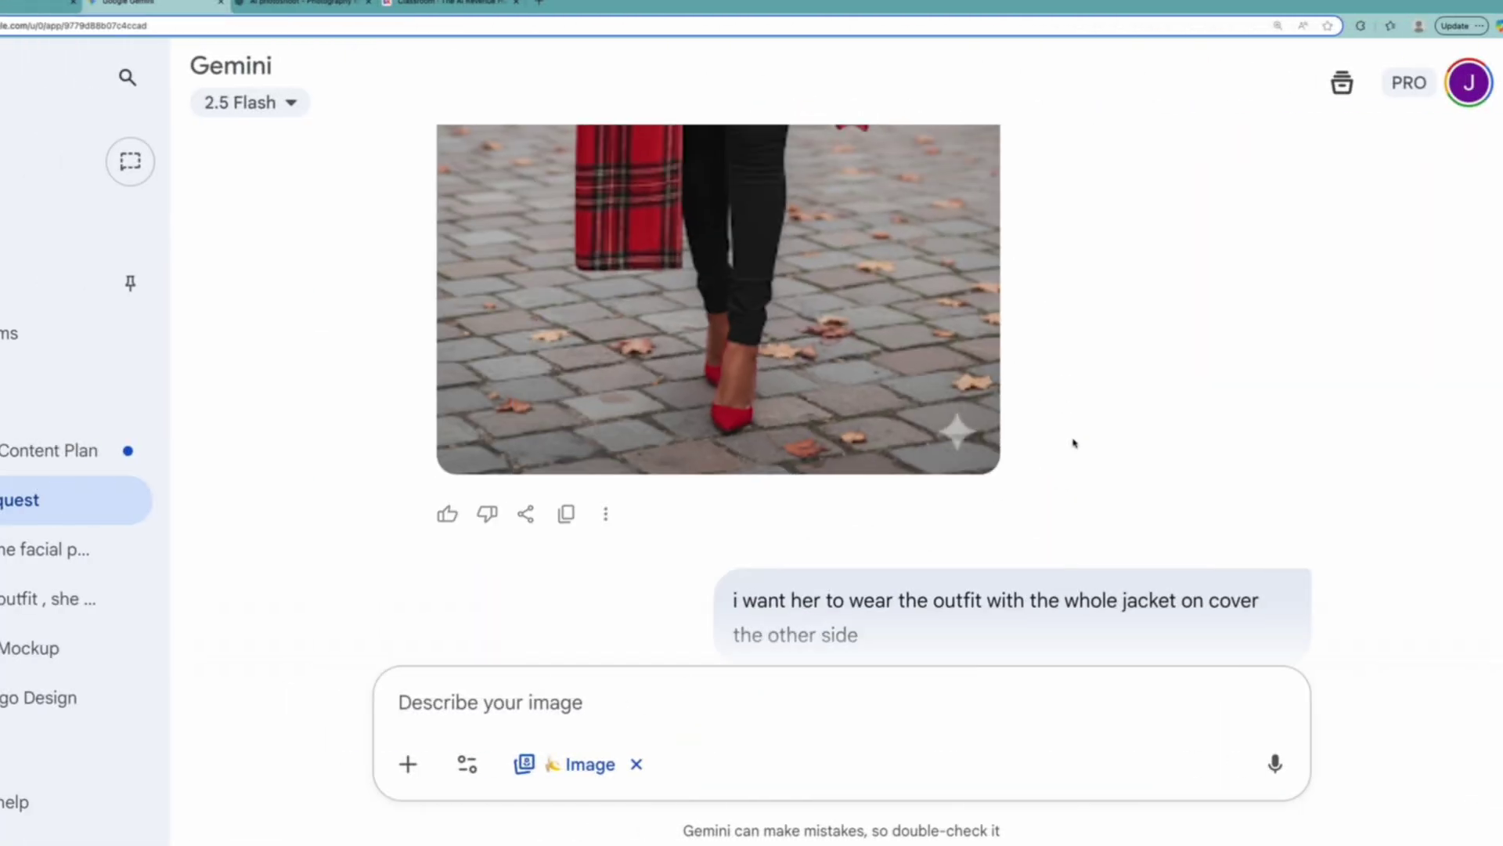
Examine how the jacket sits in the new image and compare it enlarged with the previous version.
{"action": "scroll", "coordinate": [1074, 458], "scroll_direction": "up", "scroll_amount": 3}
{"action": "scroll", "coordinate": [1069, 444], "scroll_direction": "down", "scroll_amount": 5}
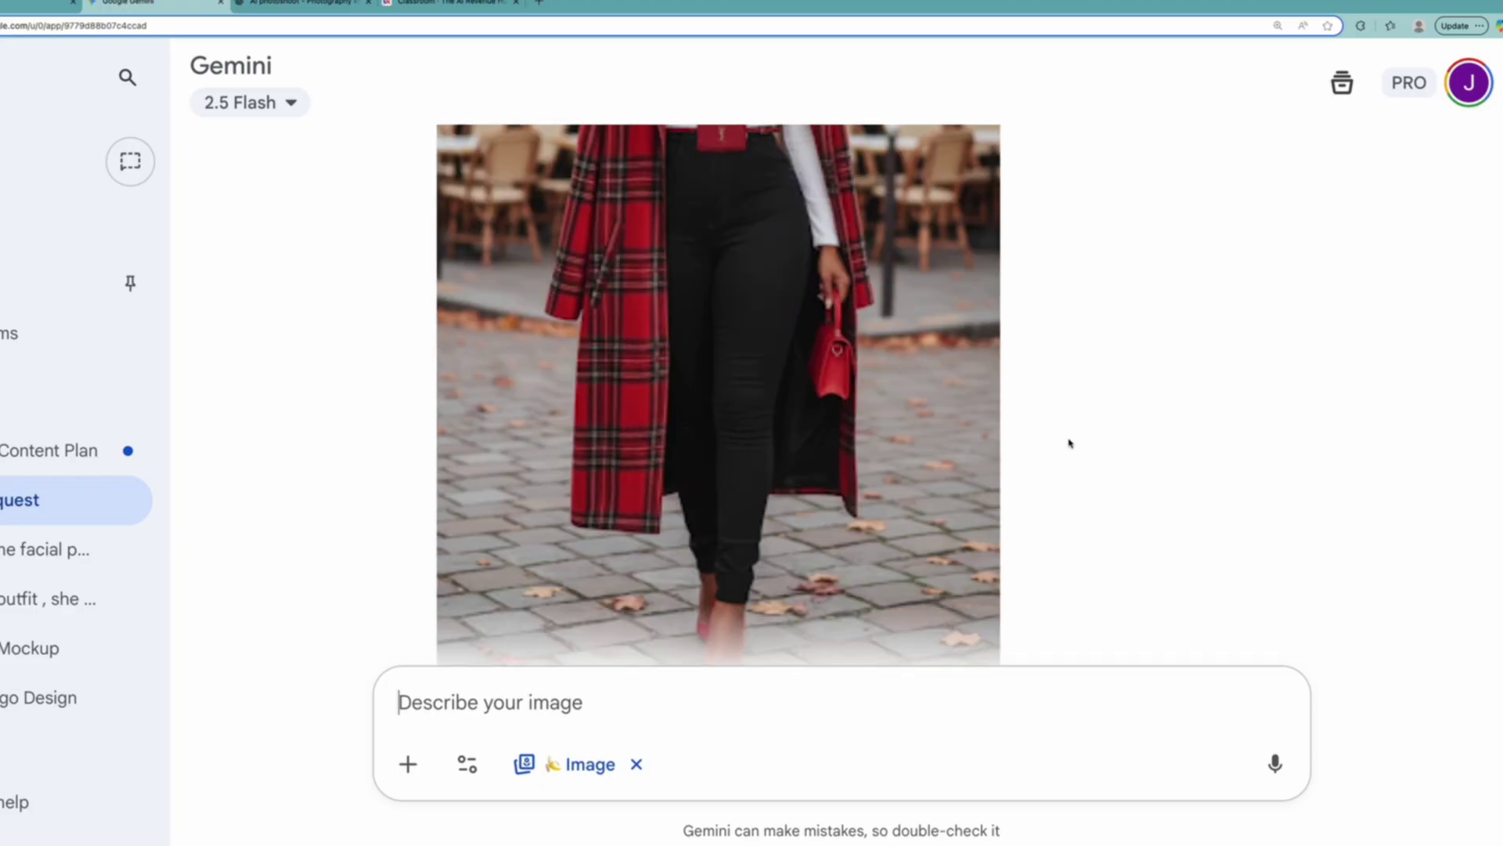
{"action": "scroll", "coordinate": [1042, 394], "scroll_direction": "down", "scroll_amount": 3}
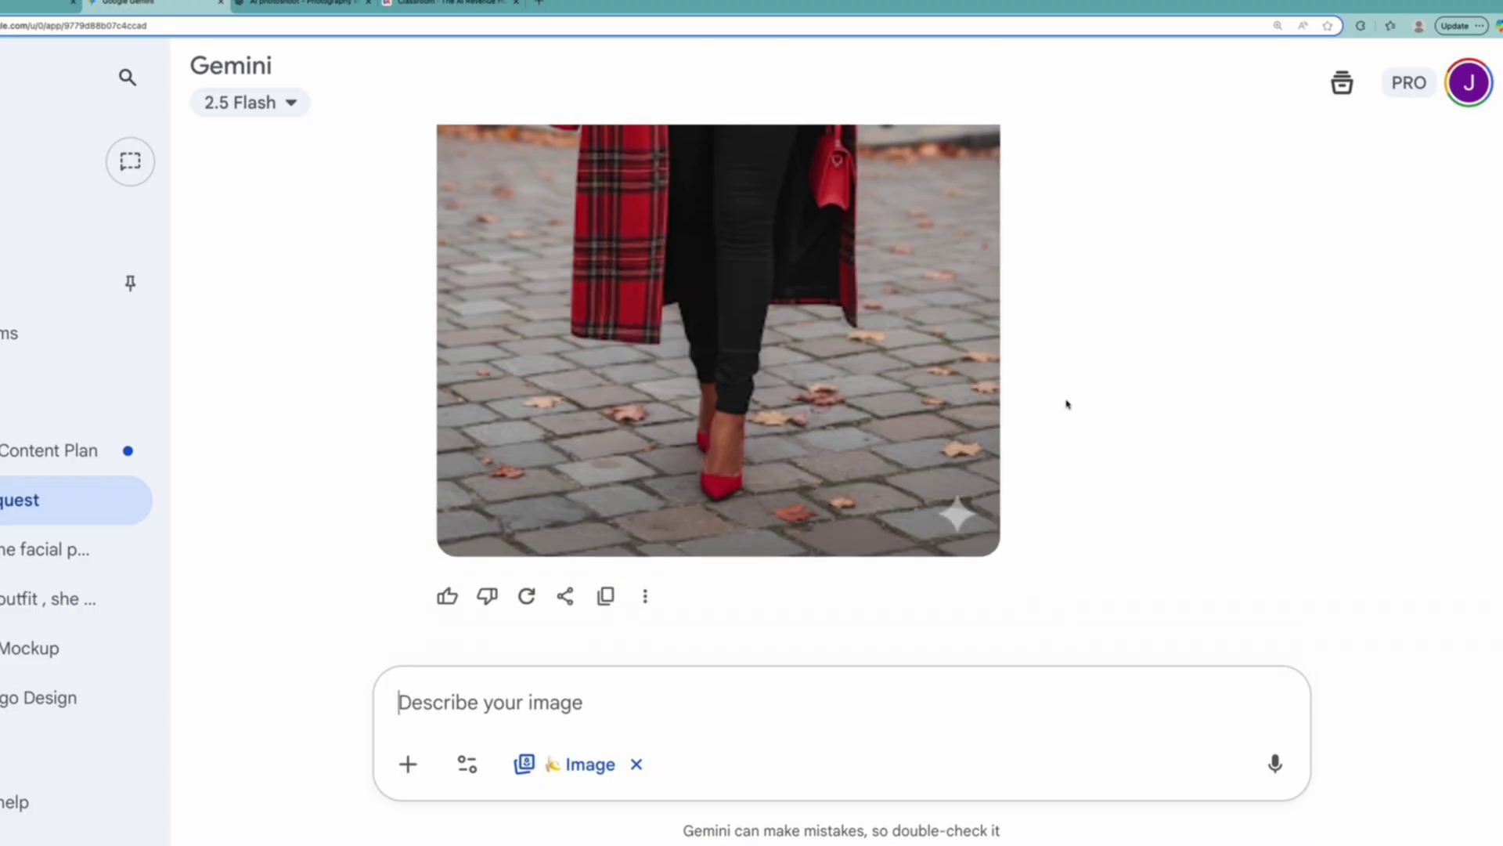
{"action": "scroll", "coordinate": [719, 389], "scroll_direction": "down", "scroll_amount": 6}
{"action": "scroll", "coordinate": [897, 387], "scroll_direction": "down", "scroll_amount": 2}
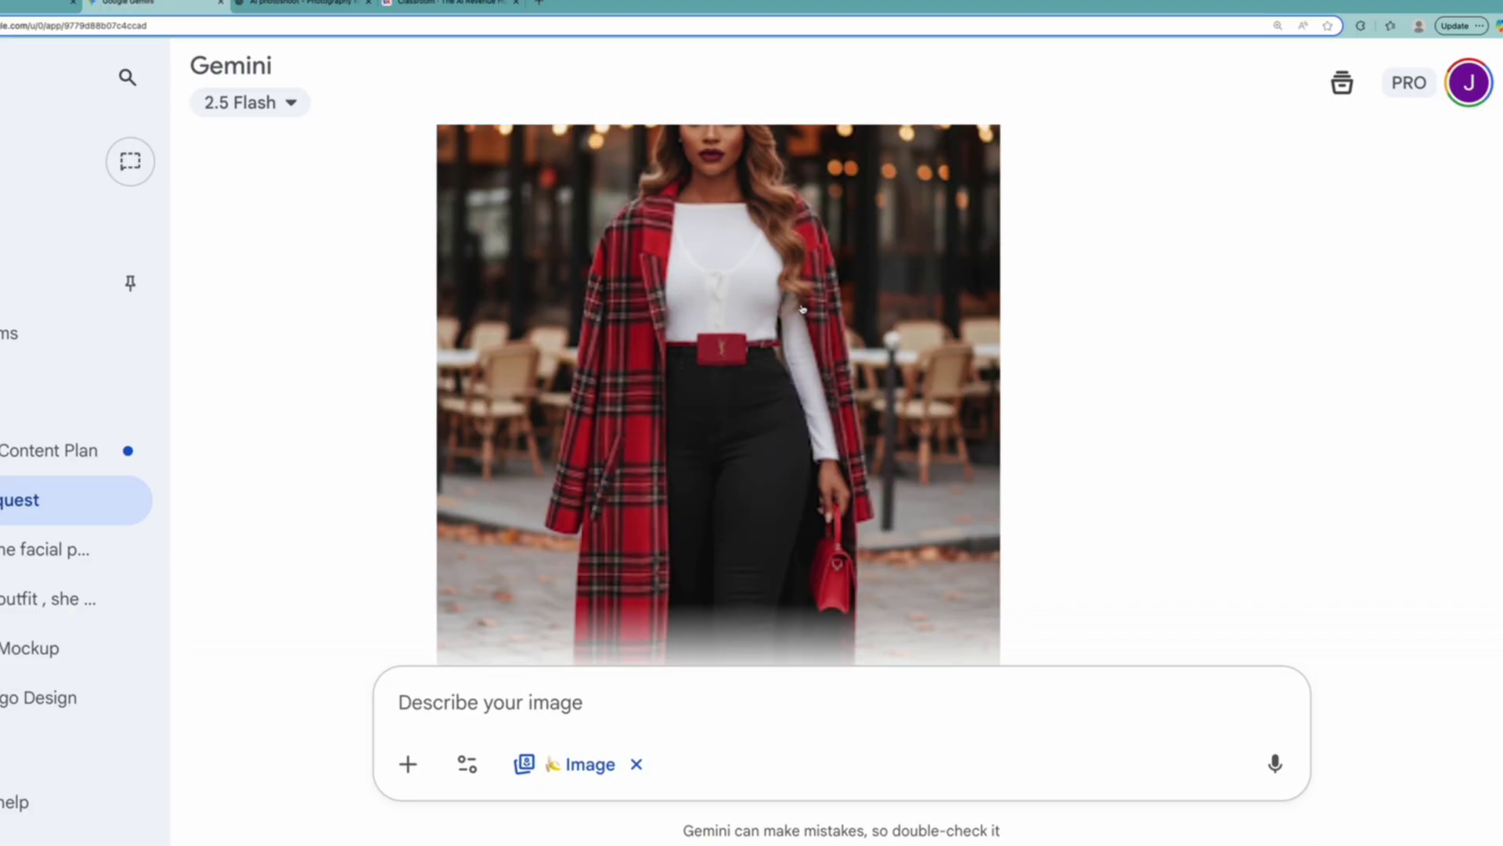
{"action": "left_click", "coordinate": [909, 292]}
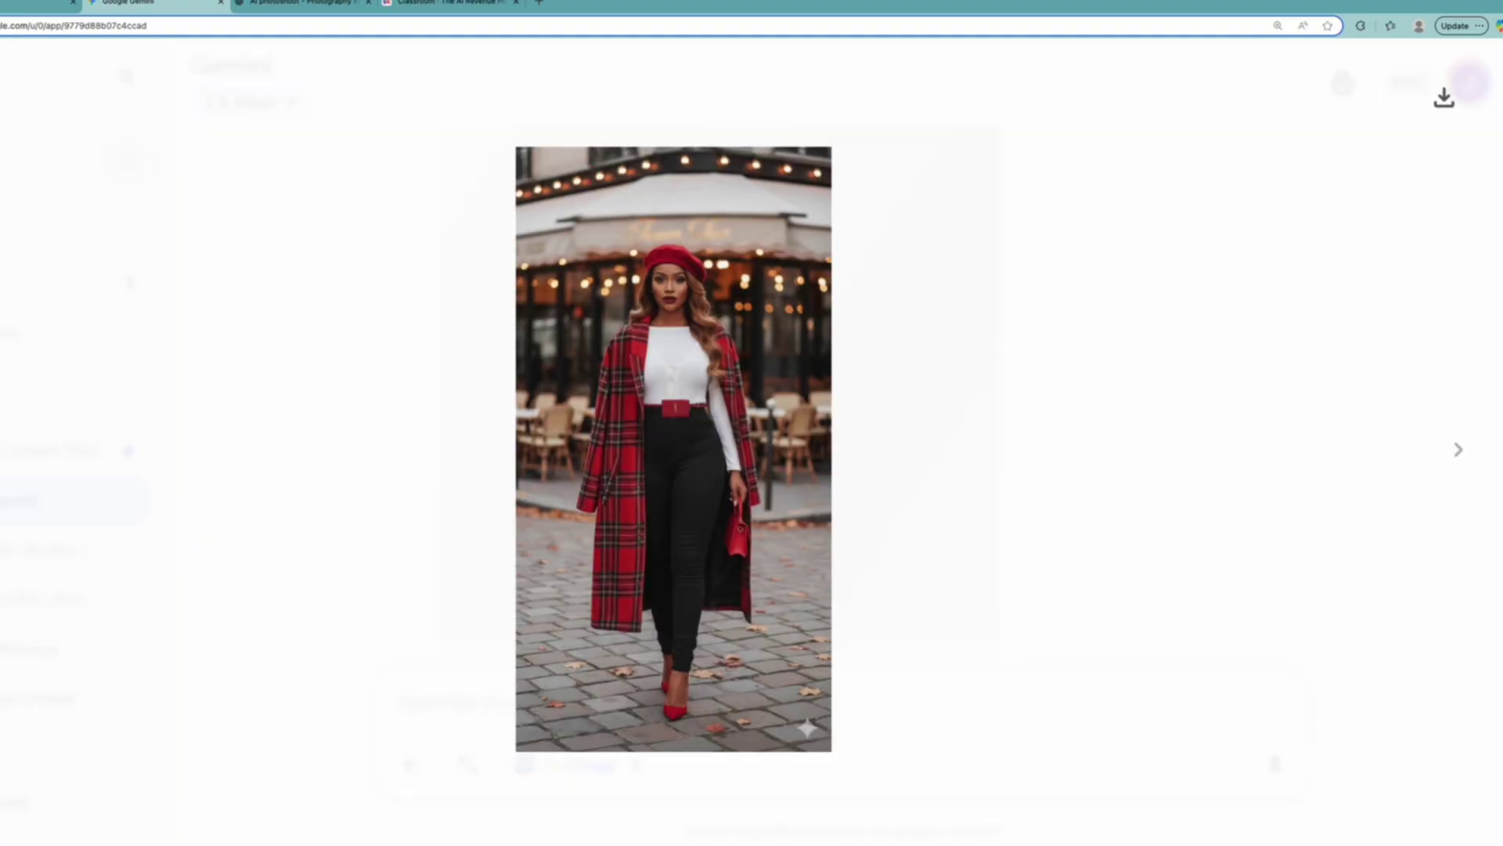
{"action": "left_click", "coordinate": [1016, 355]}
{"action": "scroll", "coordinate": [1016, 356], "scroll_direction": "down", "scroll_amount": 10}
{"action": "scroll", "coordinate": [708, 404], "scroll_direction": "down", "scroll_amount": 5}
{"action": "left_click", "coordinate": [939, 395]}
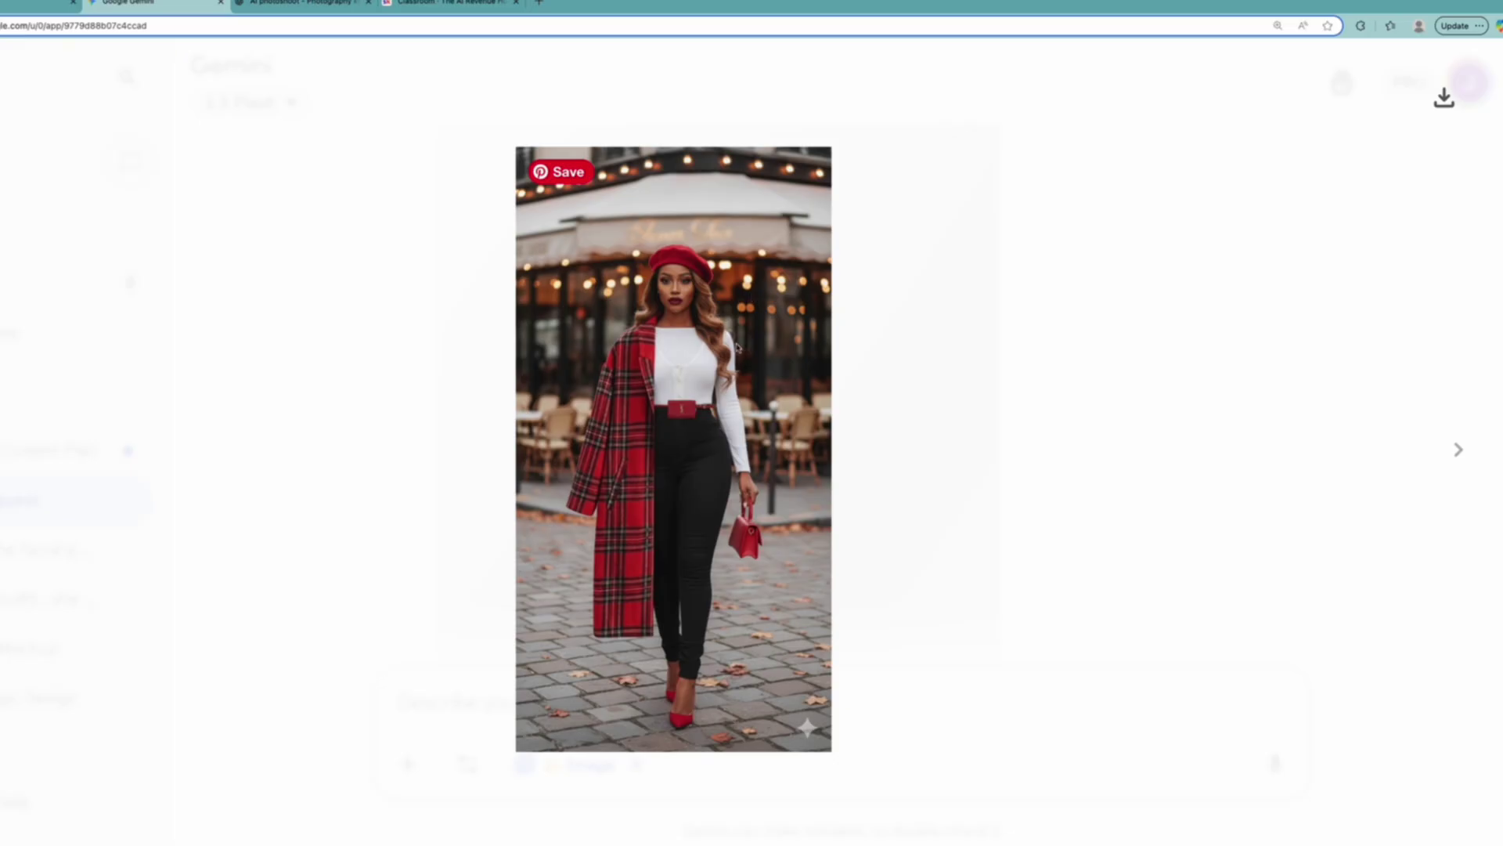
{"action": "left_click", "coordinate": [1007, 339]}
{"action": "left_click", "coordinate": [838, 318]}
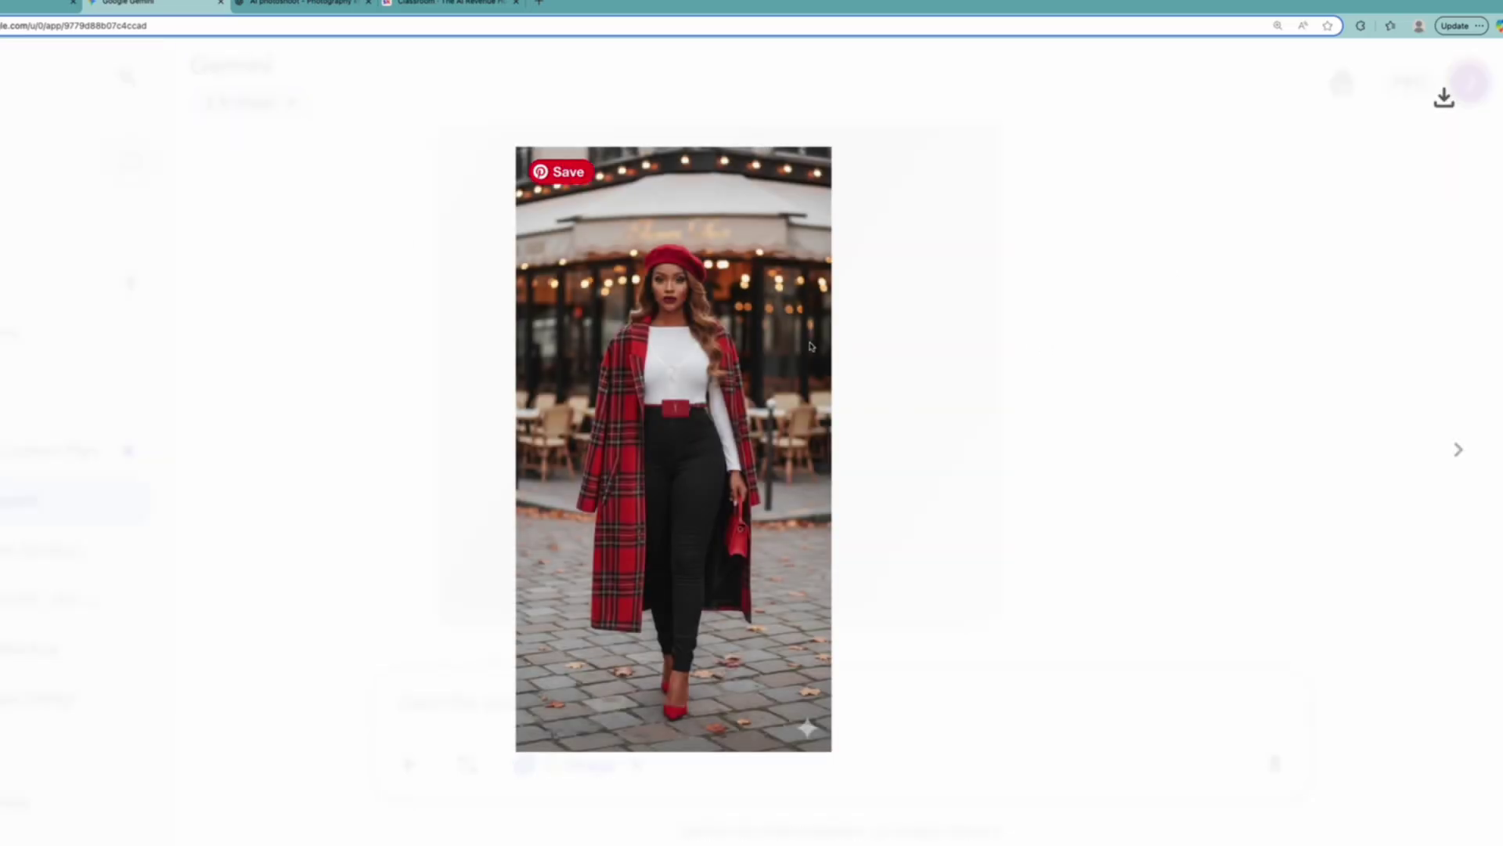
Switch to Pinterest and search for "sneaker outfits women".
{"action": "left_click", "coordinate": [659, 349]}
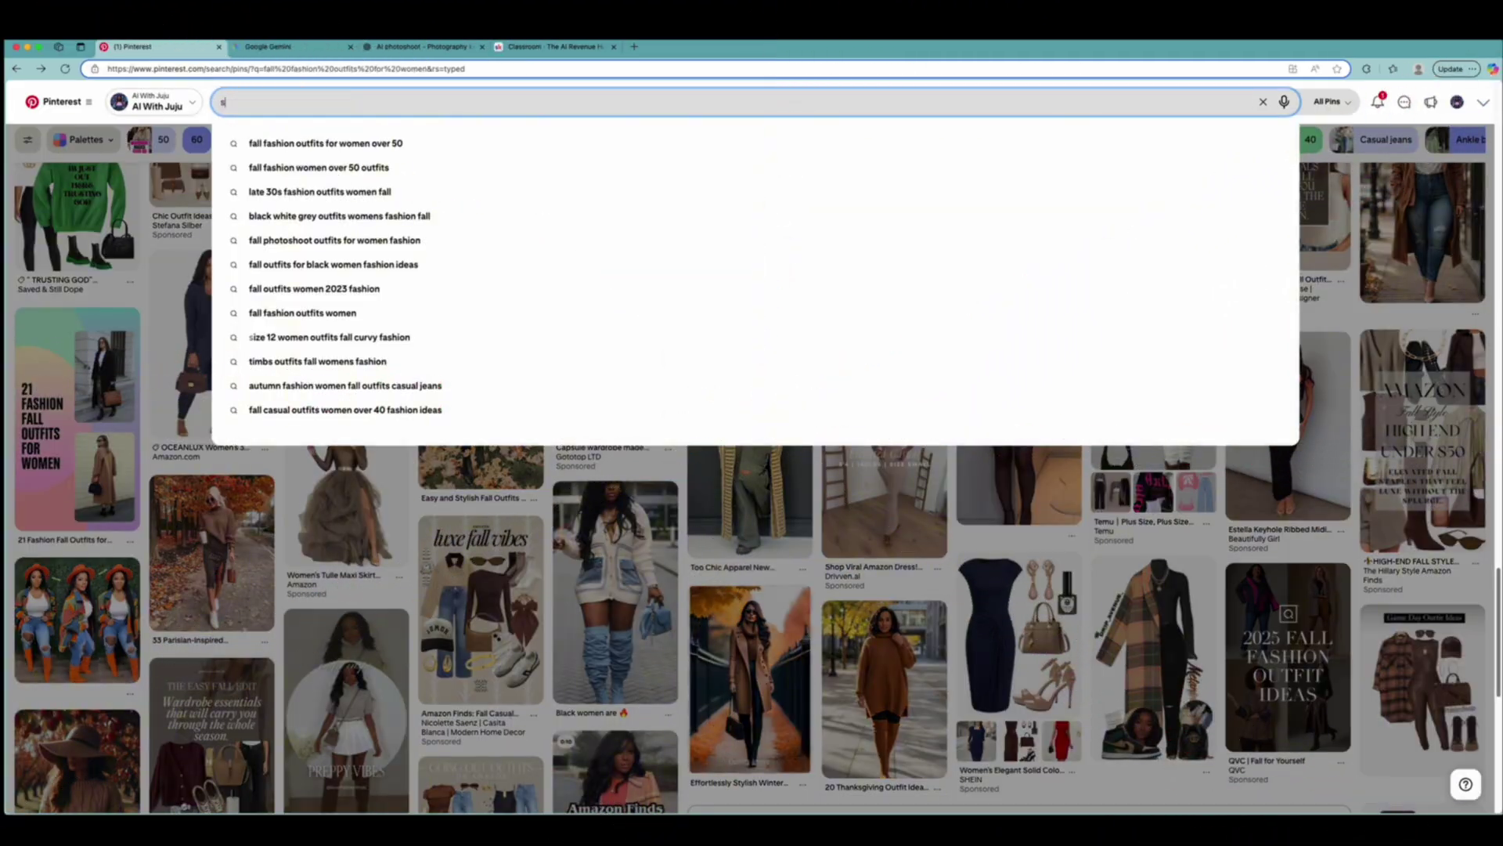
{"action": "type", "text": "sneaker outfits"}
{"action": "key", "text": "Down"}
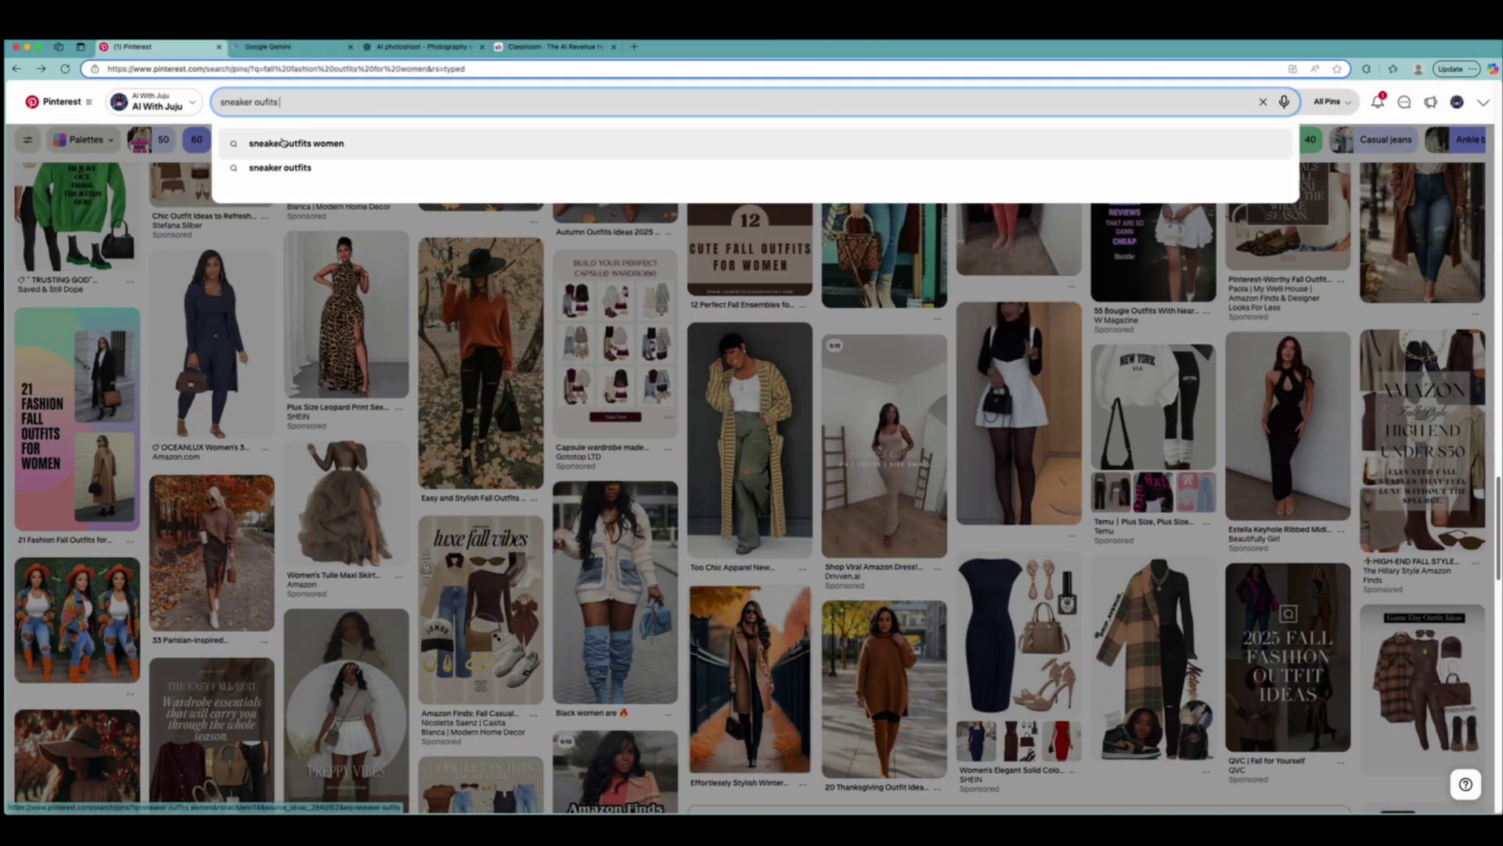
{"action": "key", "text": "Return"}
Find the pin with the navy cardigan, white top, jeans and white Converse sneakers and copy its image.
{"action": "scroll", "coordinate": [1226, 353], "scroll_direction": "down", "scroll_amount": 4}
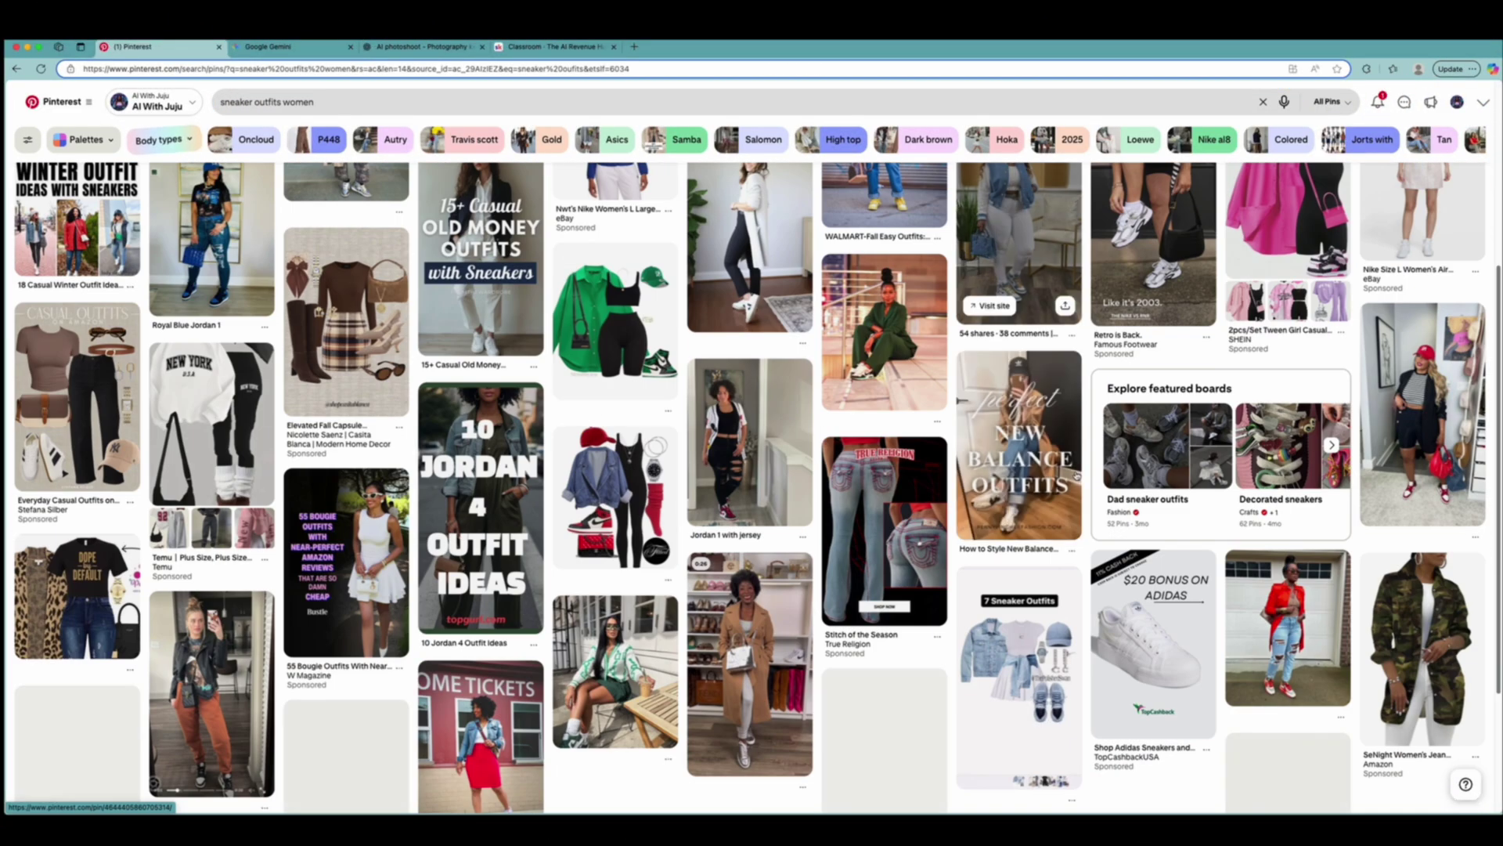
{"action": "scroll", "coordinate": [1226, 352], "scroll_direction": "down", "scroll_amount": 5}
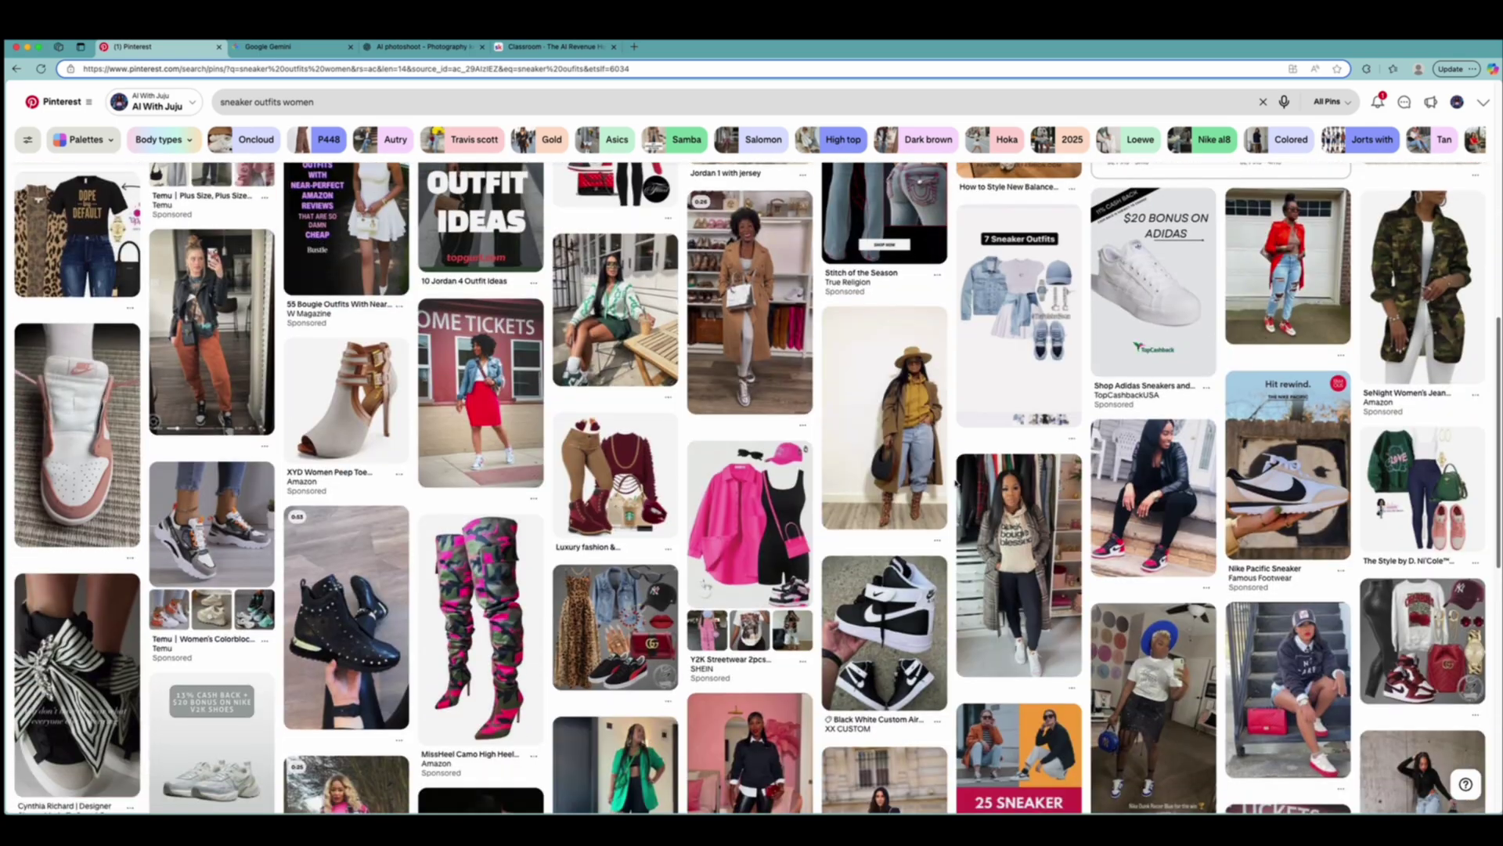
{"action": "scroll", "coordinate": [483, 476], "scroll_direction": "down", "scroll_amount": 7}
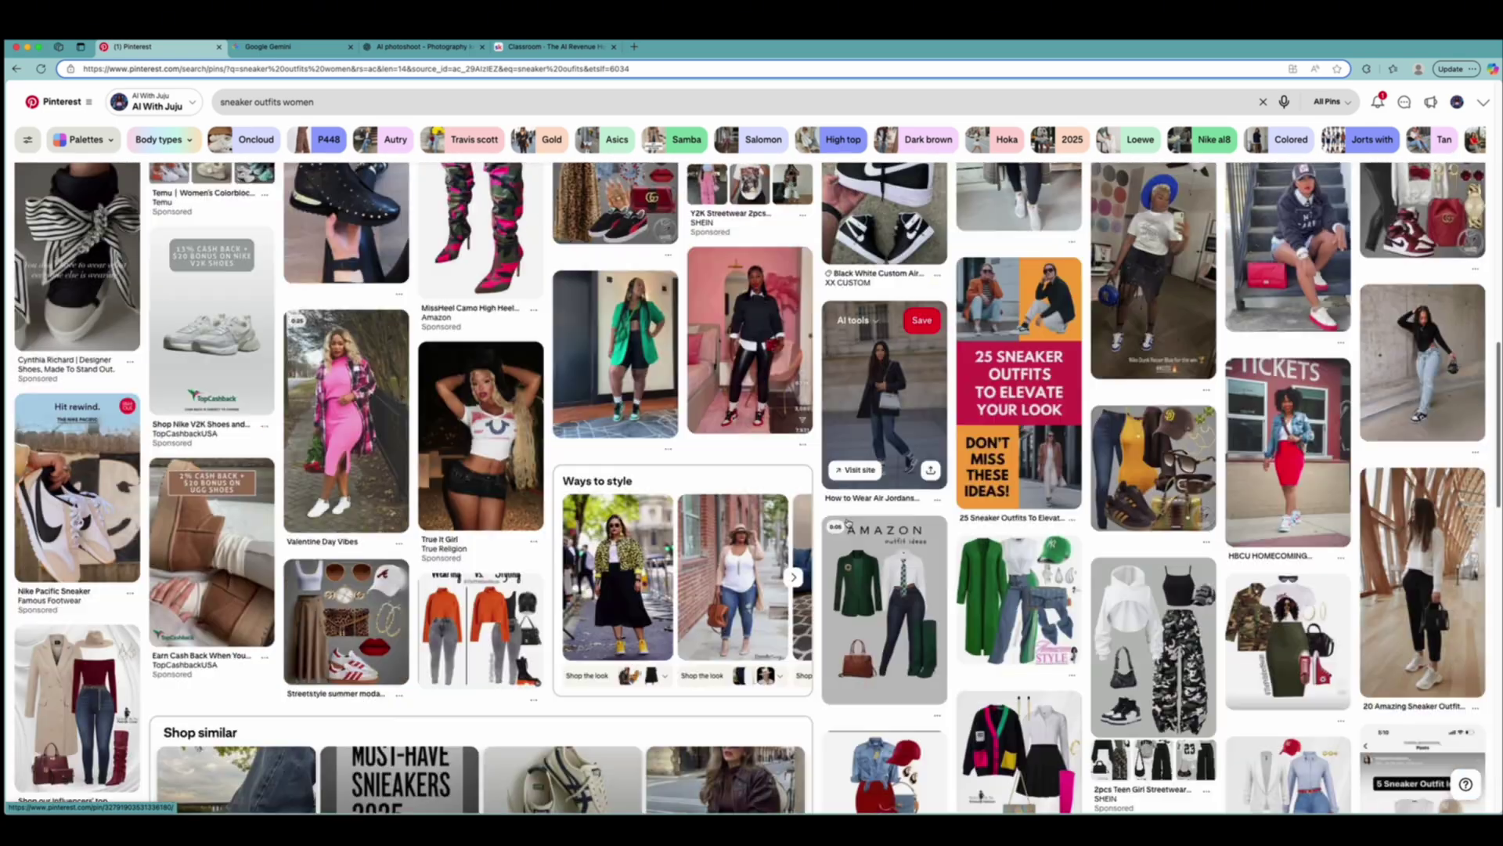
{"action": "scroll", "coordinate": [1097, 577], "scroll_direction": "down", "scroll_amount": 3}
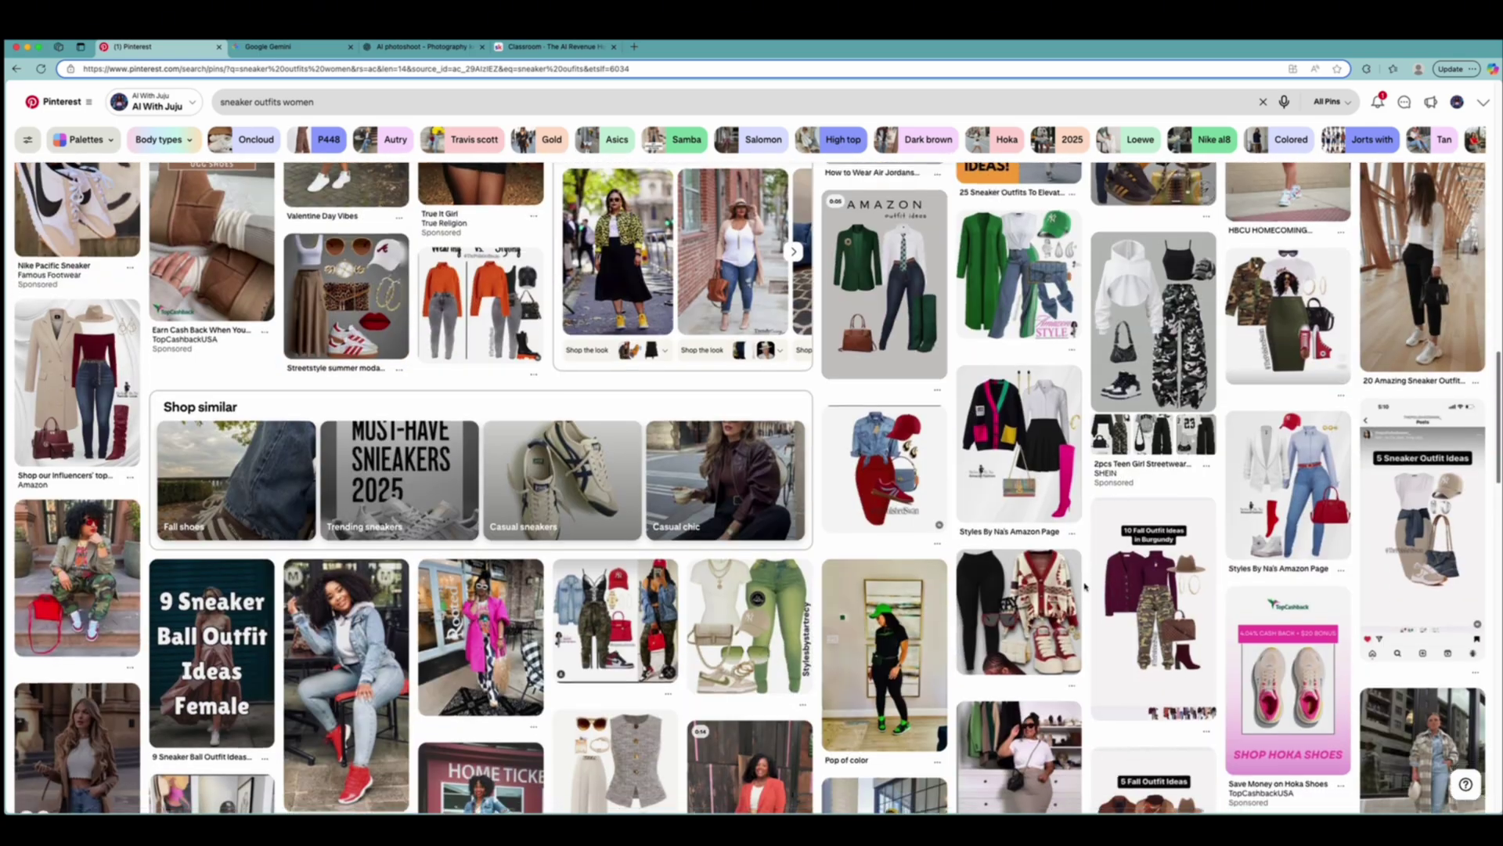
{"action": "scroll", "coordinate": [1296, 607], "scroll_direction": "down", "scroll_amount": 10}
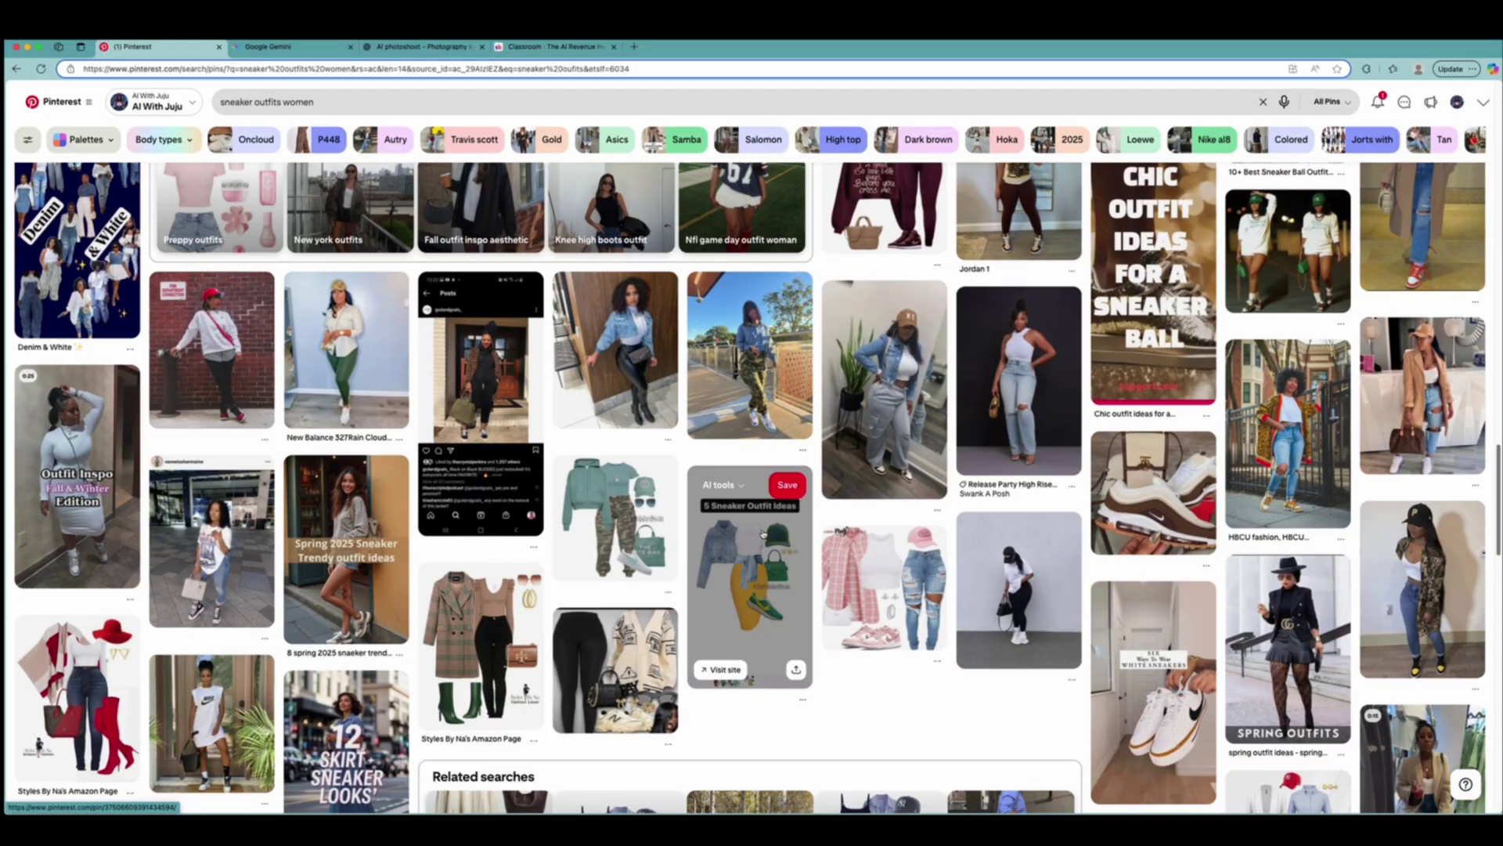
{"action": "scroll", "coordinate": [763, 535], "scroll_direction": "down", "scroll_amount": 6}
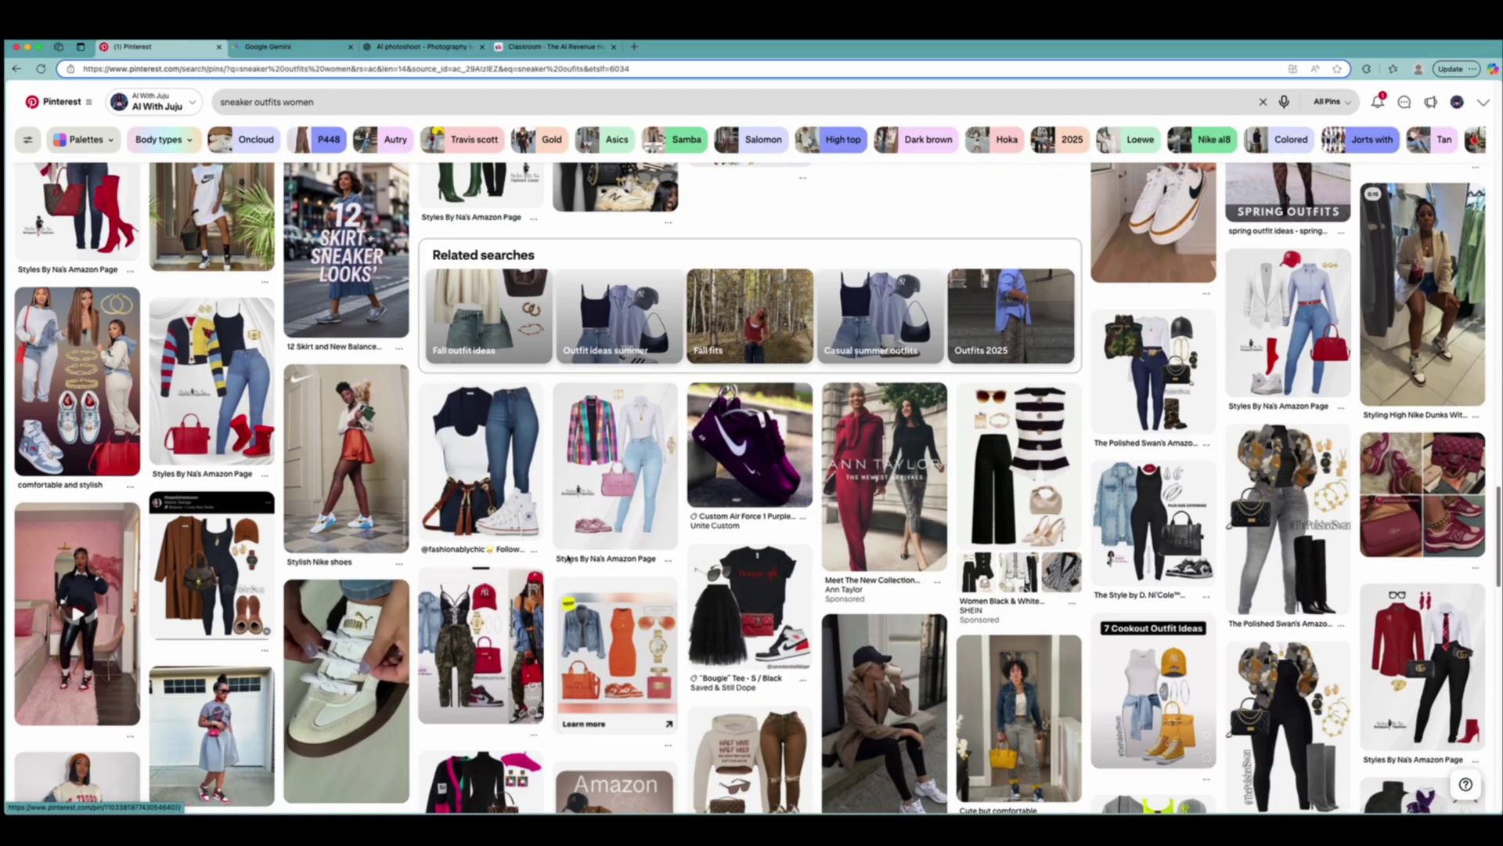
{"action": "left_click", "coordinate": [479, 458]}
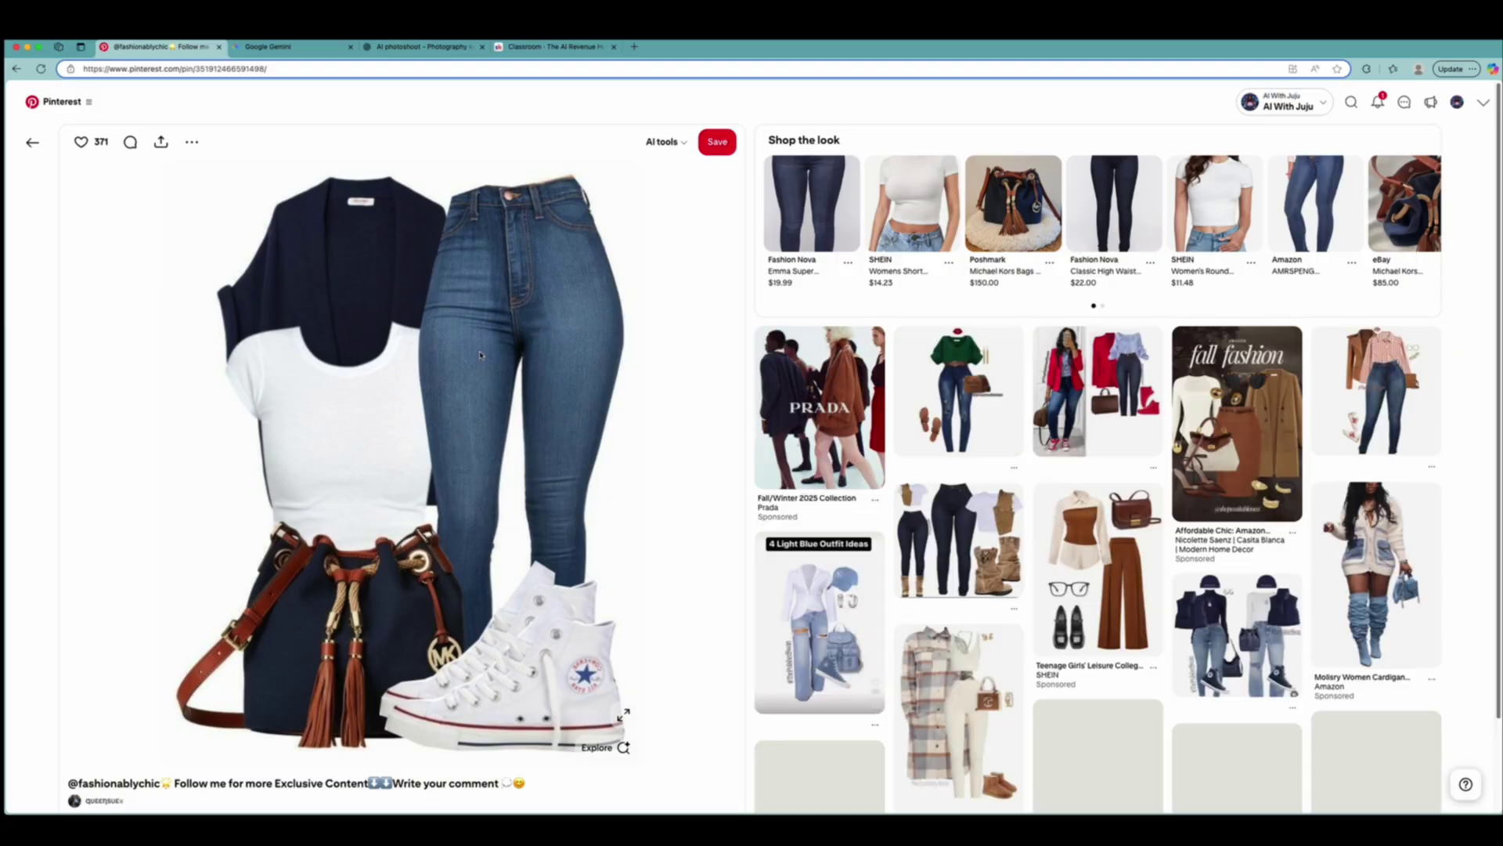
{"action": "right_click", "coordinate": [465, 351]}
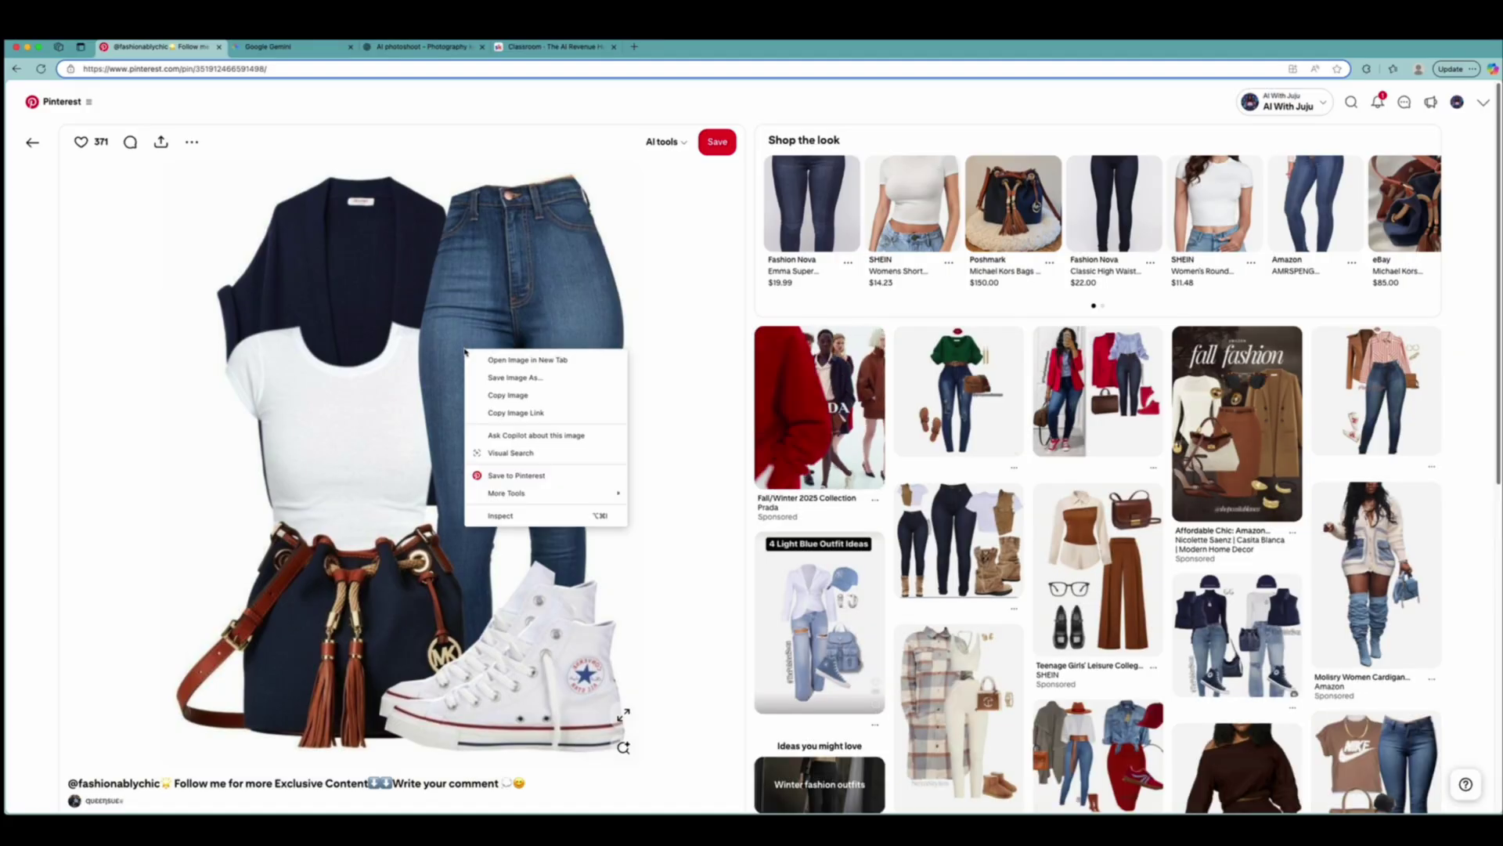
{"action": "left_click", "coordinate": [516, 397]}
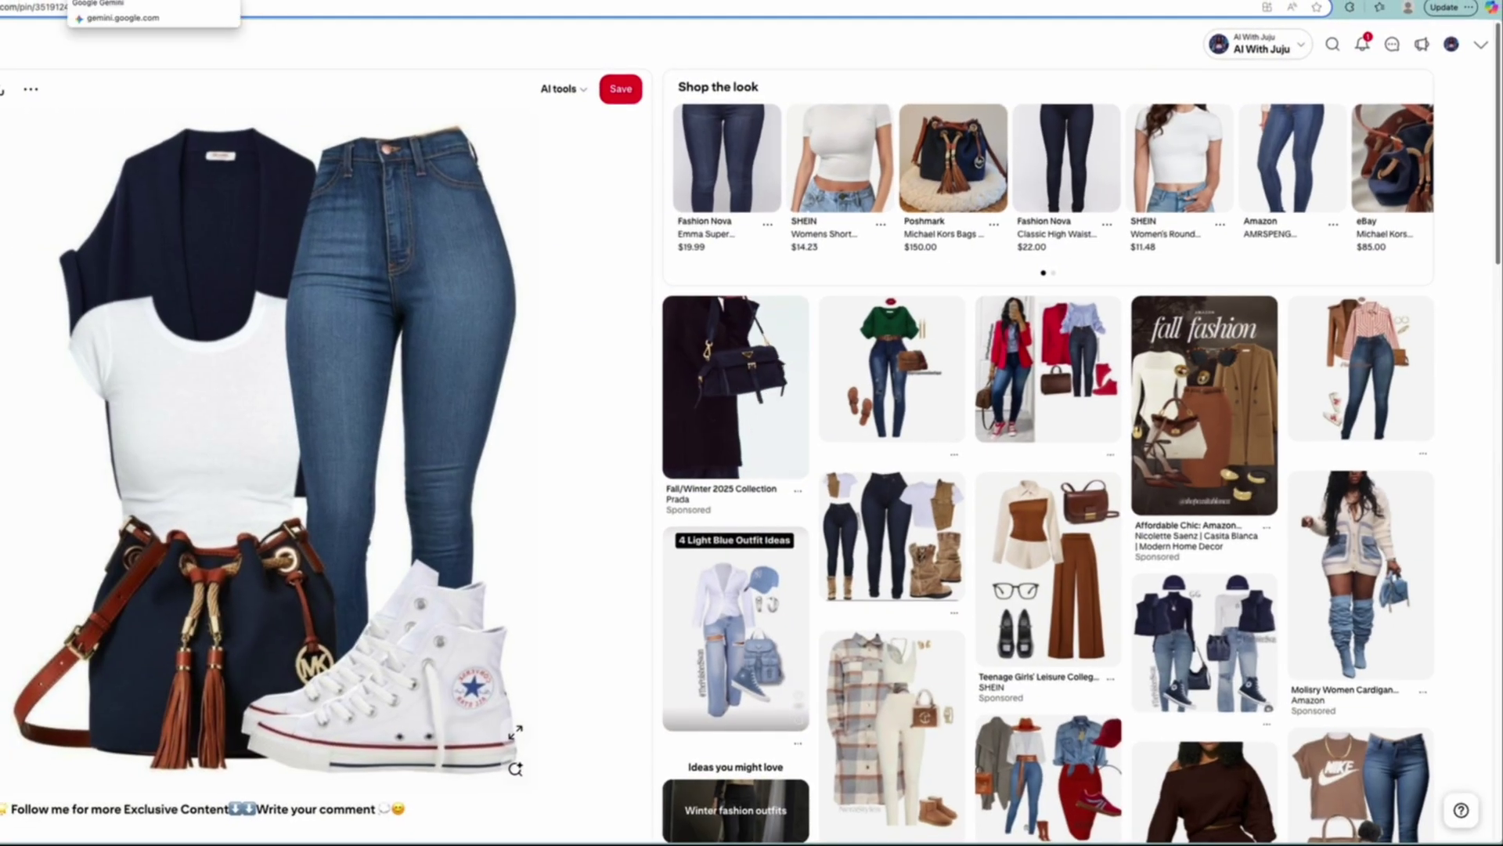
Switch to Gemini and attach the avatar portrait from the AWJ Fashionista folder plus the copied outfit image to a new request.
{"action": "left_click", "coordinate": [149, 3]}
{"action": "left_click", "coordinate": [396, 745]}
{"action": "left_click", "coordinate": [484, 572]}
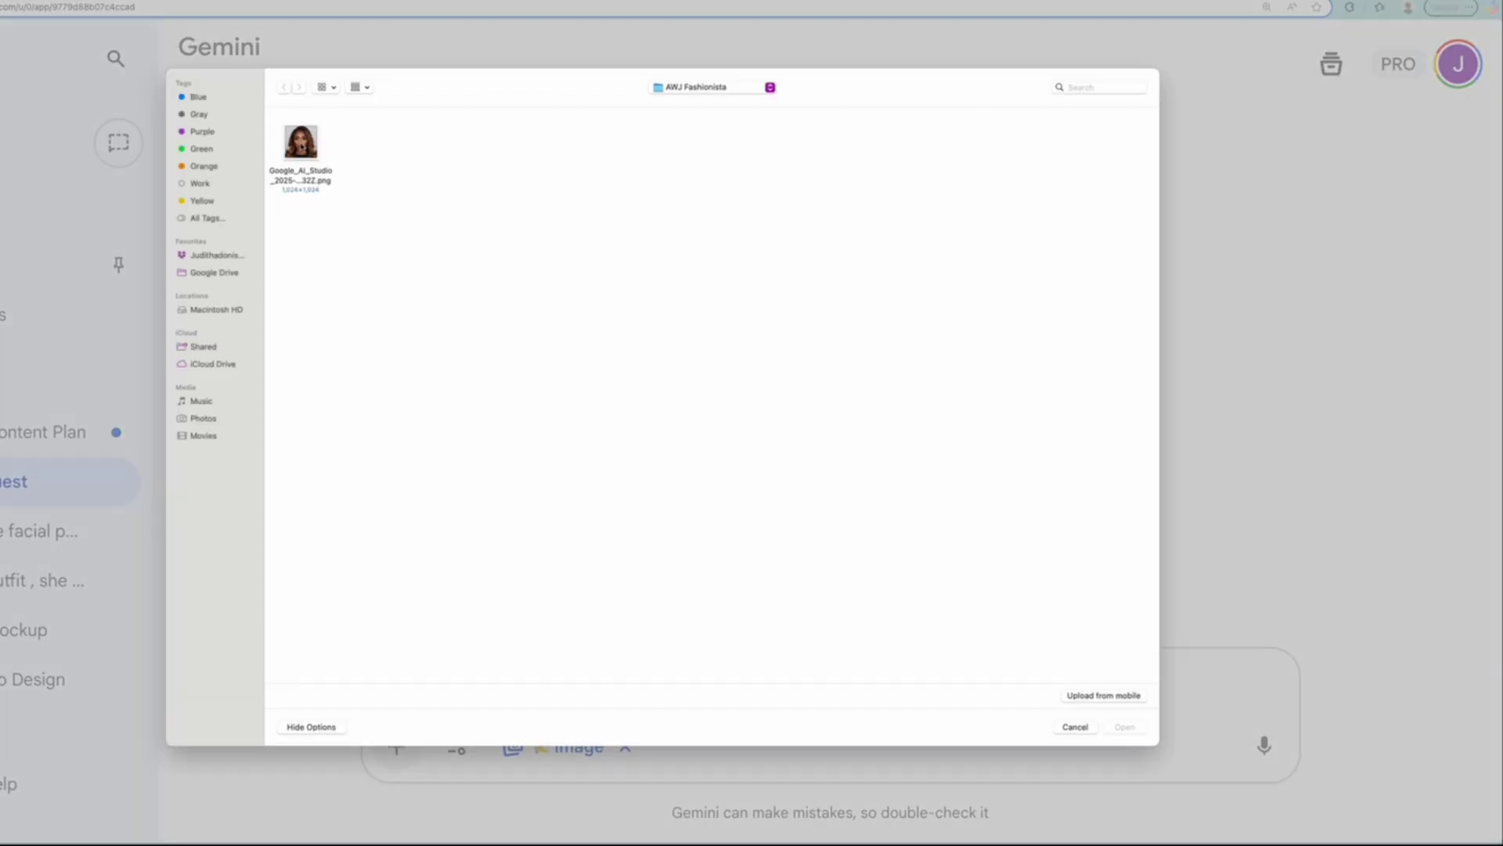
{"action": "left_click", "coordinate": [300, 133]}
{"action": "left_click", "coordinate": [1125, 710]}
{"action": "key", "text": "ctrl+v"}
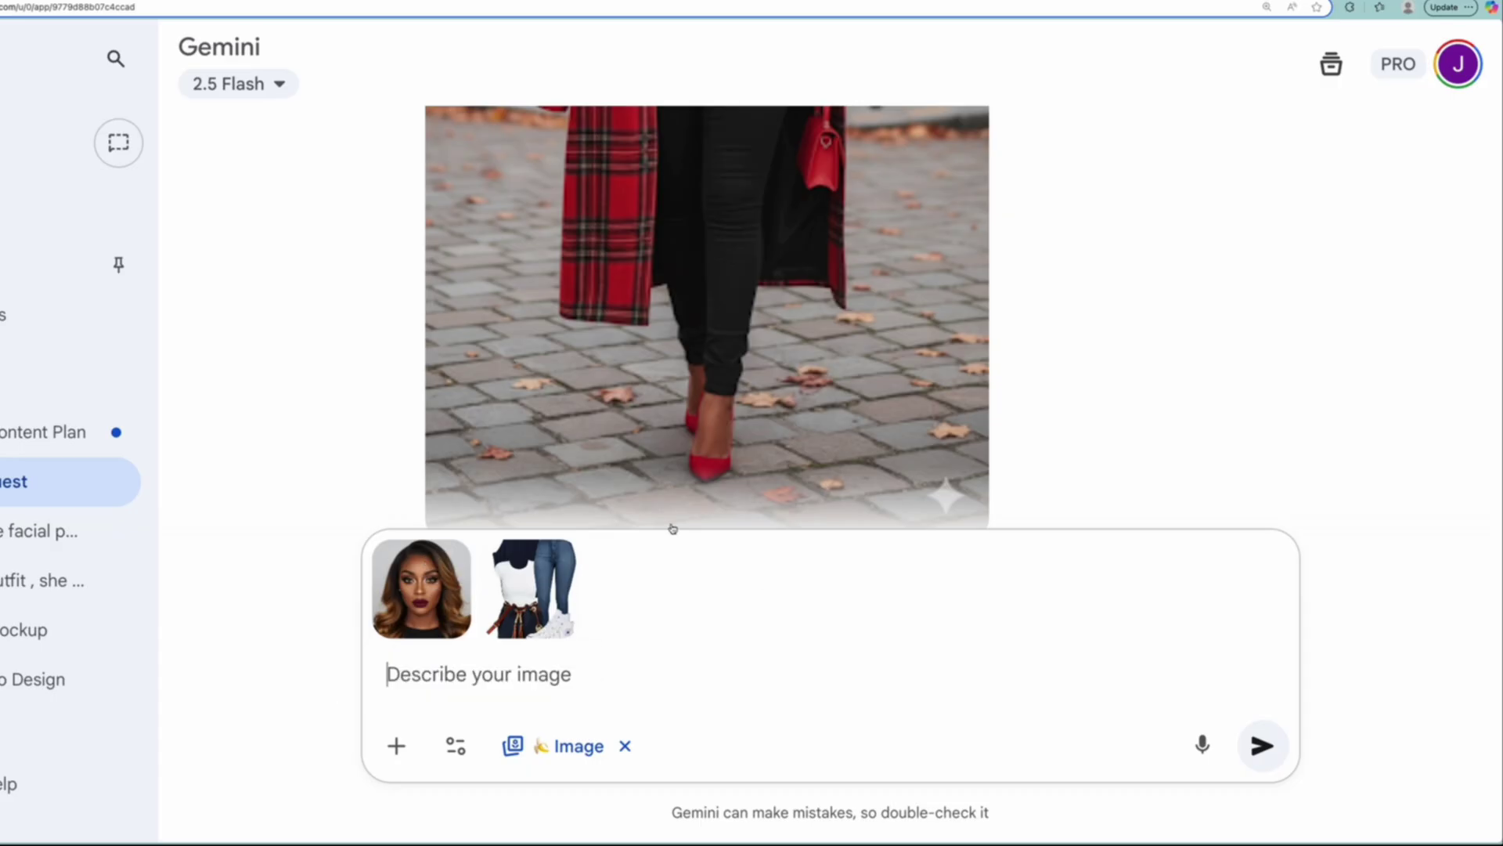
Copy the full text of the earlier Paris restaurant prompt, from "i want her in this outfit" through "raw and crisp.".
{"action": "scroll", "coordinate": [1034, 426], "scroll_direction": "up", "scroll_amount": 15}
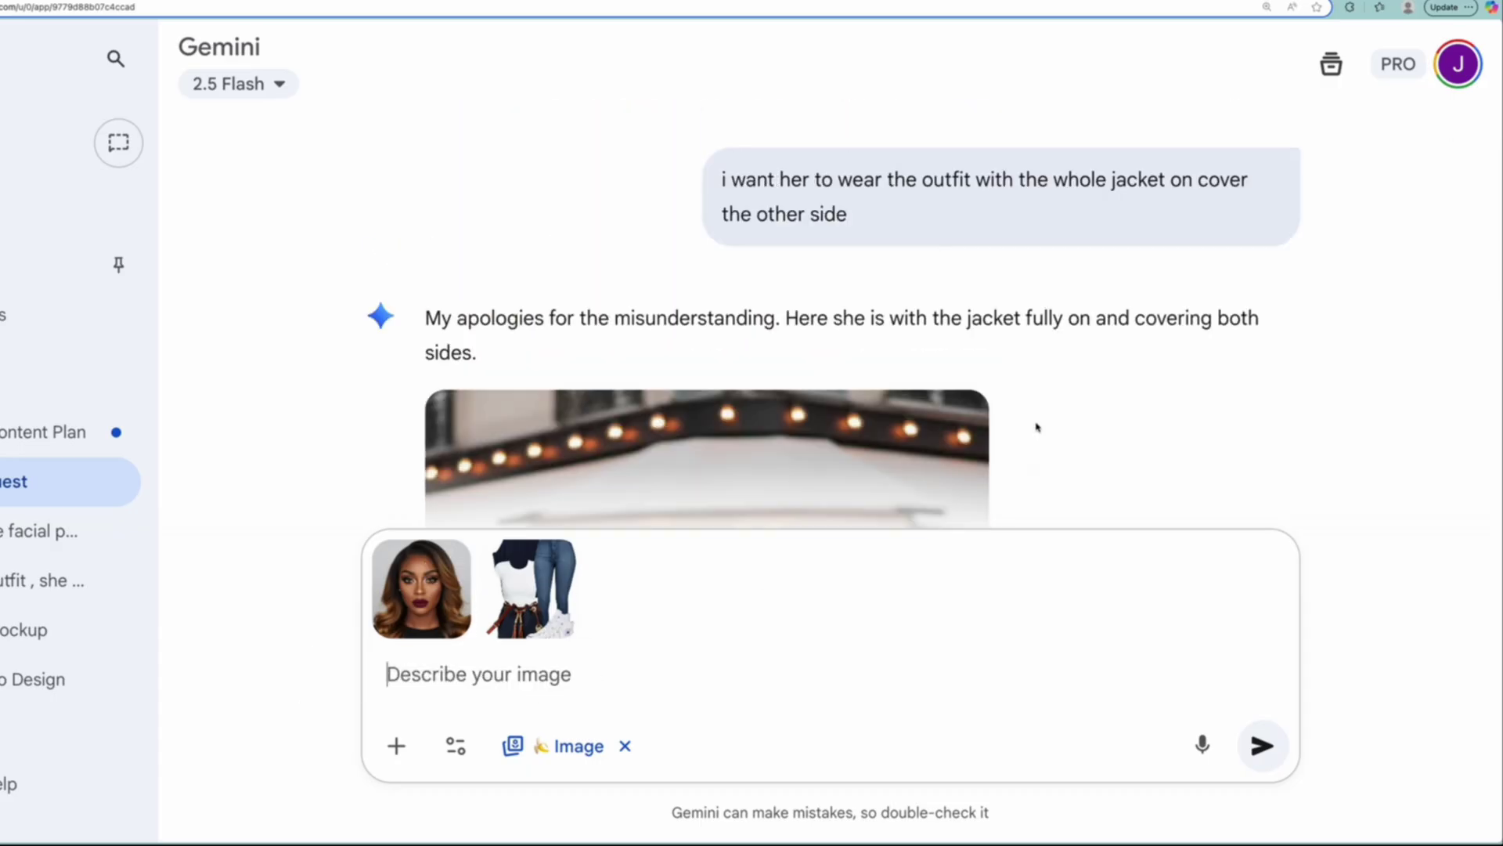
{"action": "left_click", "coordinate": [1255, 310]}
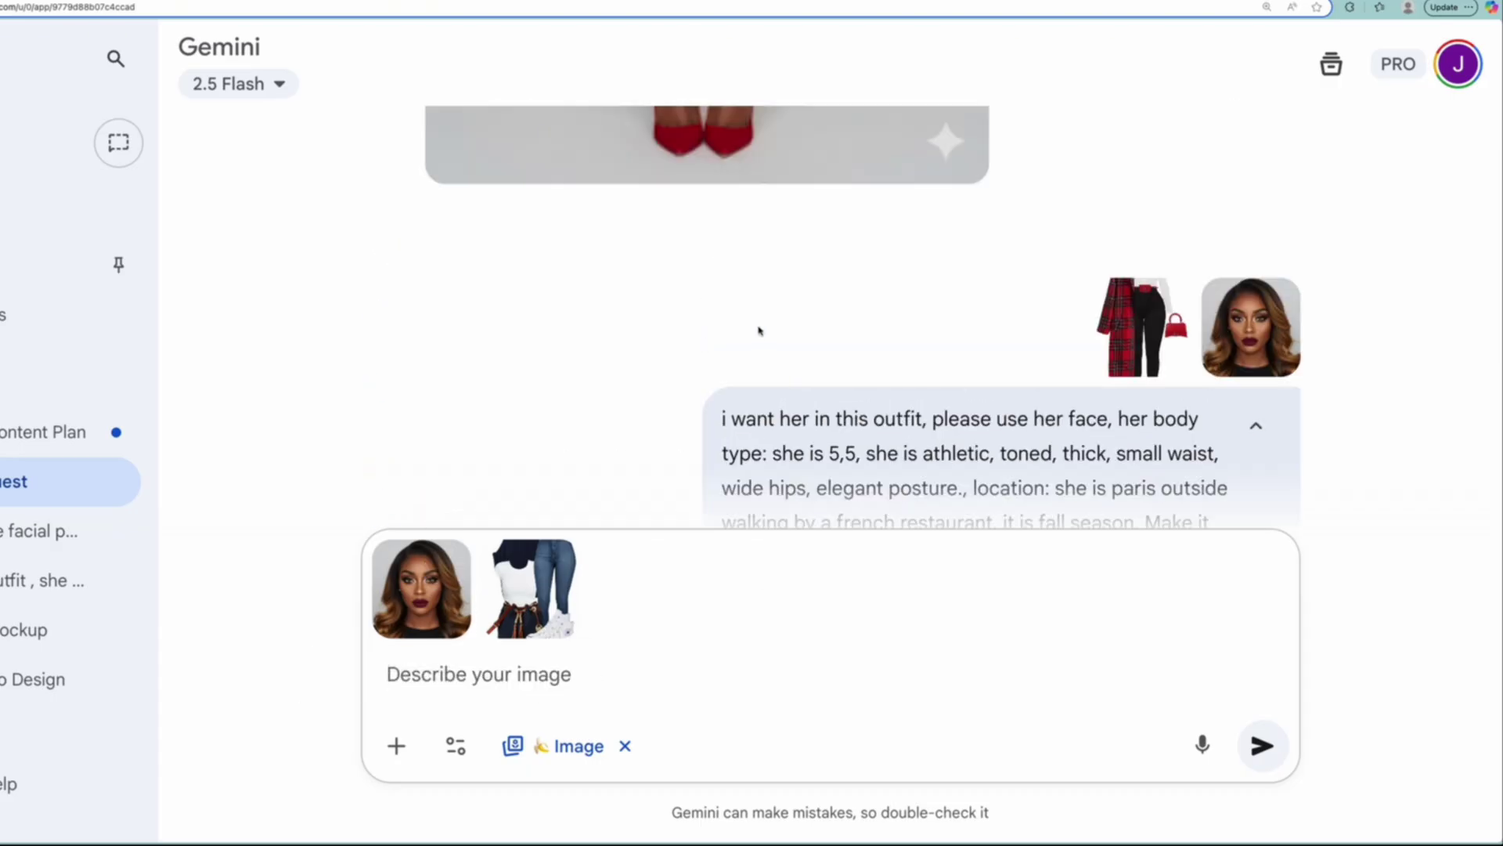
{"action": "left_click_drag", "start_coordinate": [721, 259], "coordinate": [994, 470]}
{"action": "key", "text": "ctrl+c"}
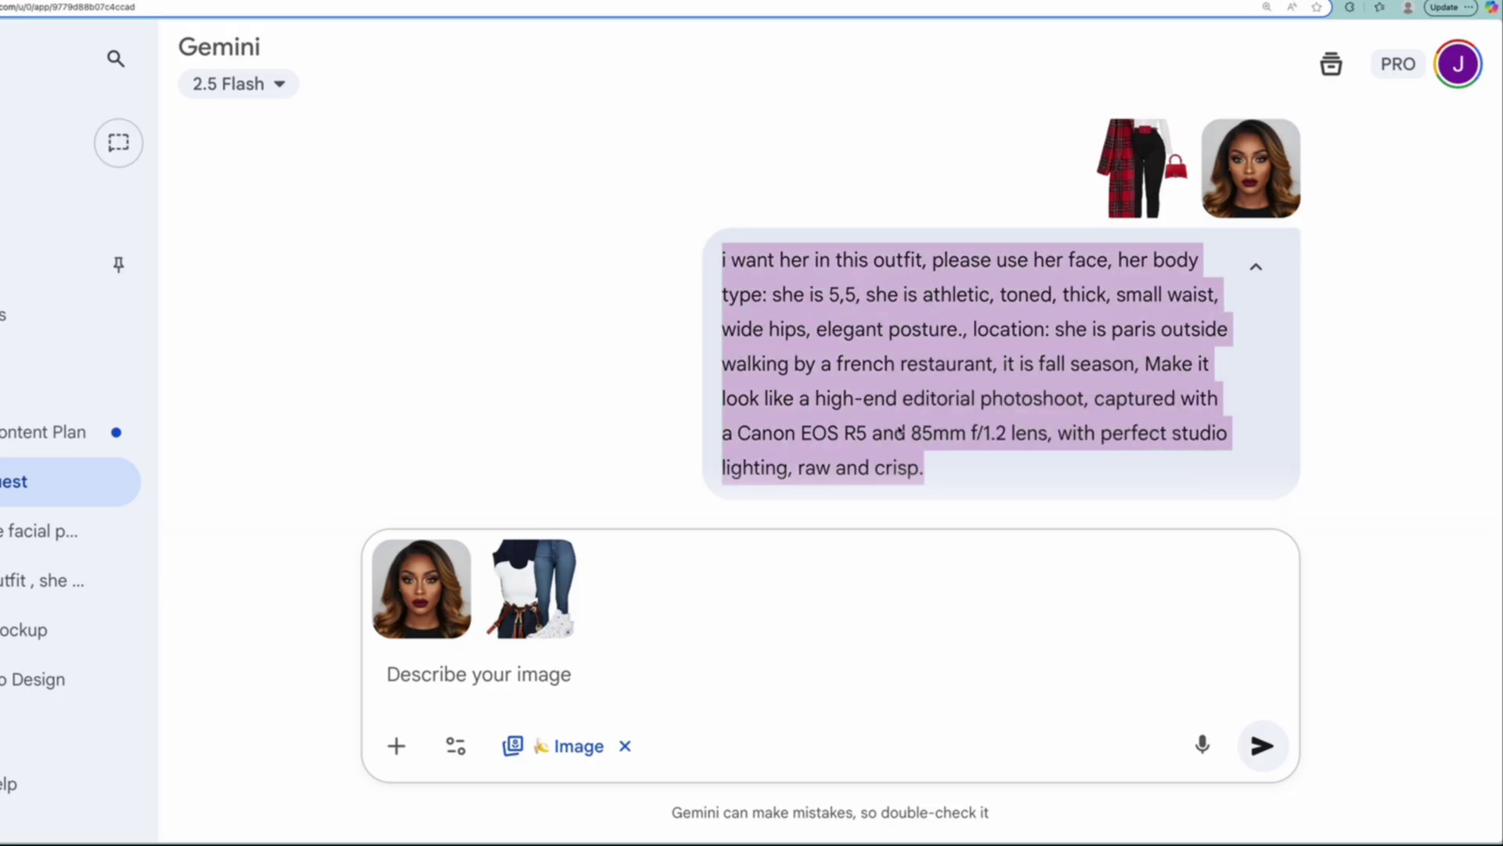
Paste the brand-partnership home shoot prompt, change its opening to "Style her in this outfit", and submit it with the attached images.
{"action": "left_click", "coordinate": [548, 675]}
{"action": "key", "text": "ctrl+v"}
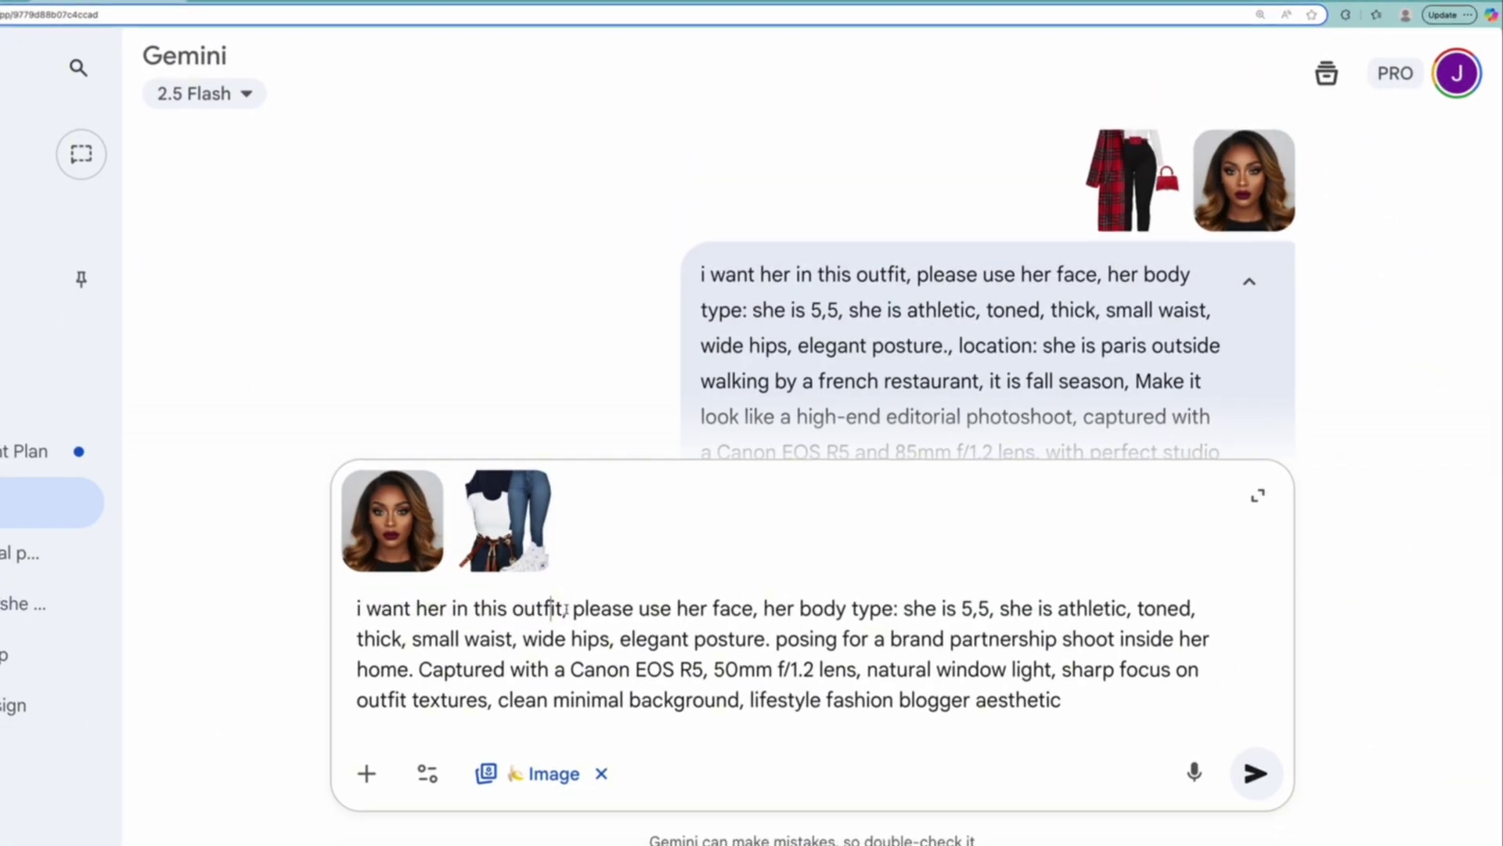
{"action": "left_click_drag", "start_coordinate": [565, 609], "coordinate": [356, 608]}
{"action": "type", "text": "Style her in this"}
{"action": "type", "text": " outfit"}
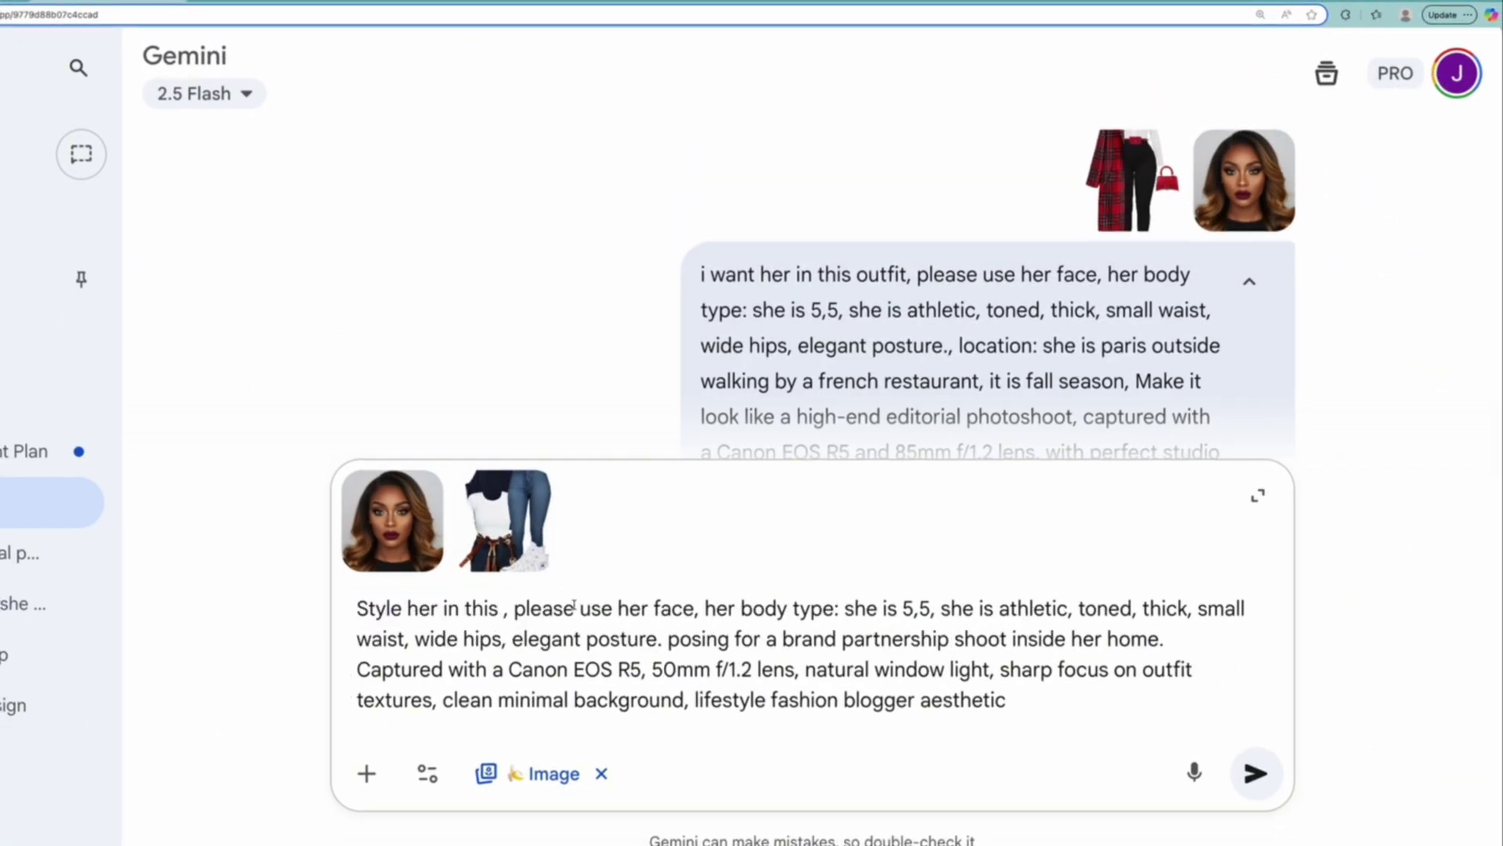
{"action": "left_click", "coordinate": [1255, 773]}
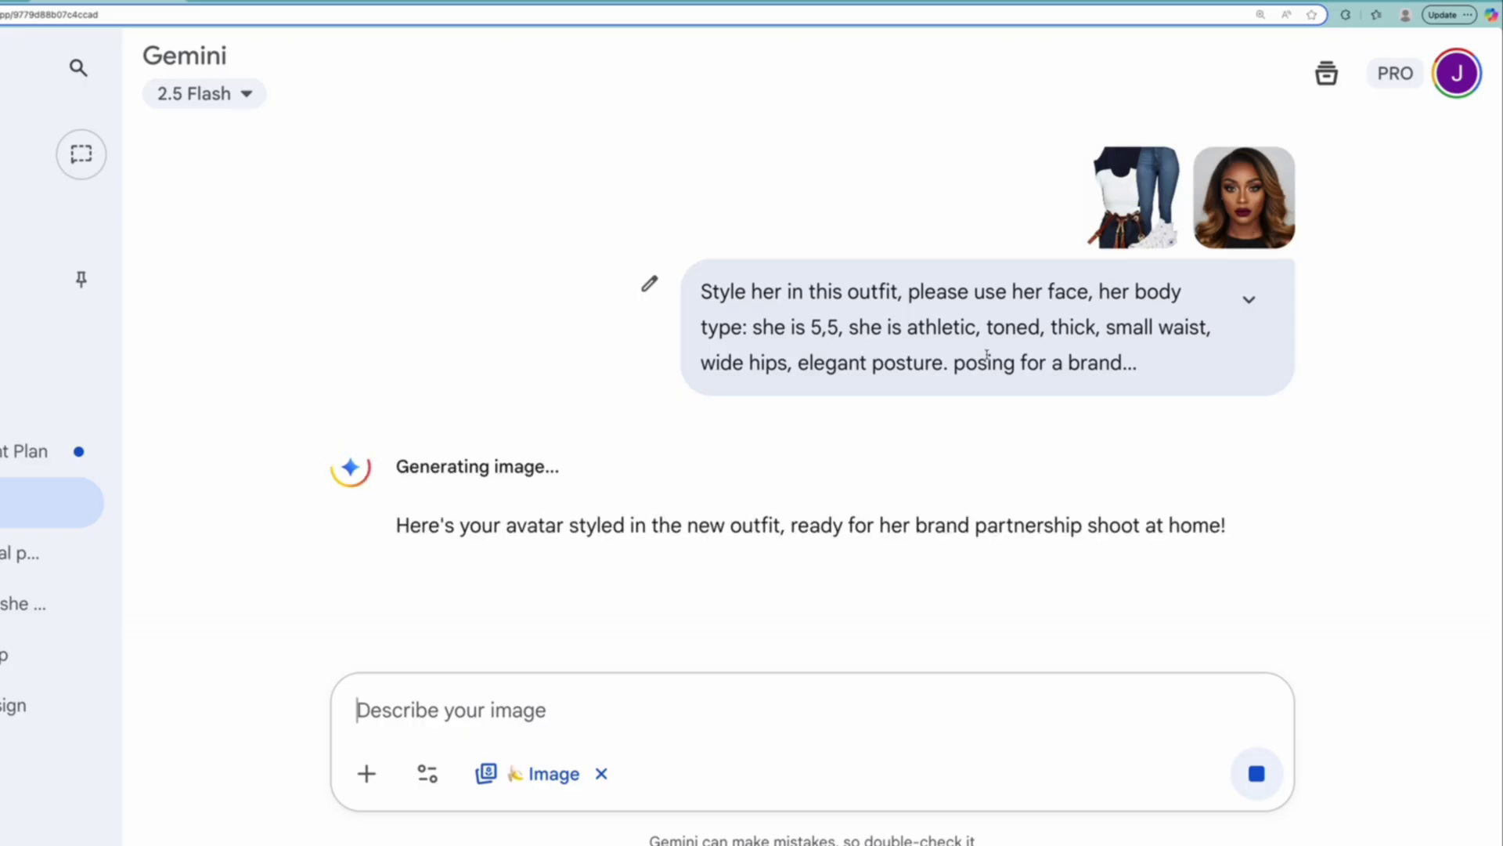
Examine the generated home photoshoot image at full size and compare the clothes with the original outfit pin on Pinterest.
{"action": "scroll", "coordinate": [831, 220], "scroll_direction": "down", "scroll_amount": 4}
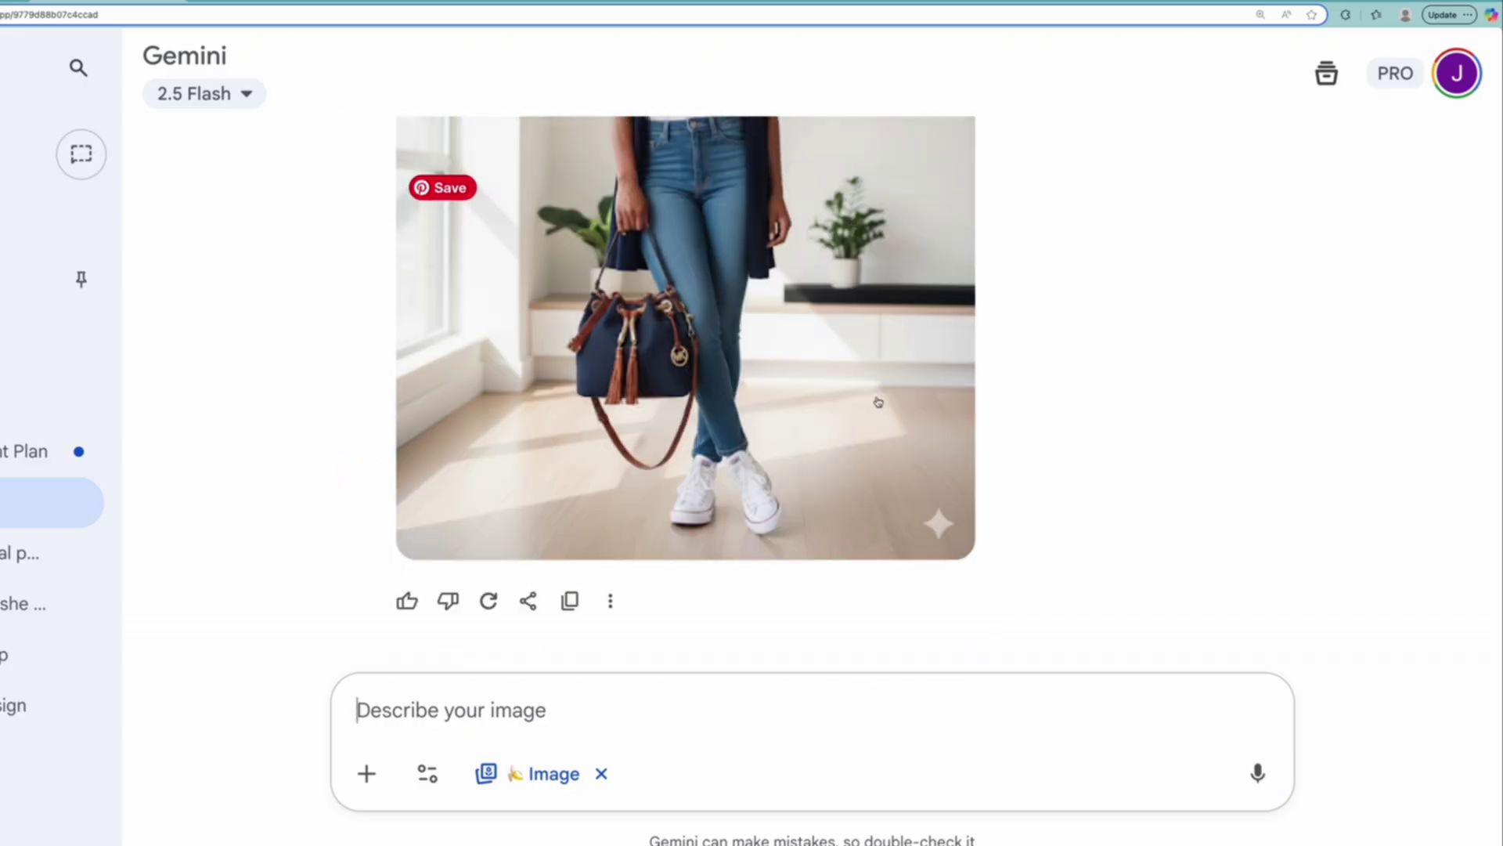
{"action": "scroll", "coordinate": [864, 489], "scroll_direction": "up", "scroll_amount": 6}
{"action": "scroll", "coordinate": [744, 354], "scroll_direction": "down", "scroll_amount": 5}
{"action": "left_click", "coordinate": [736, 337]}
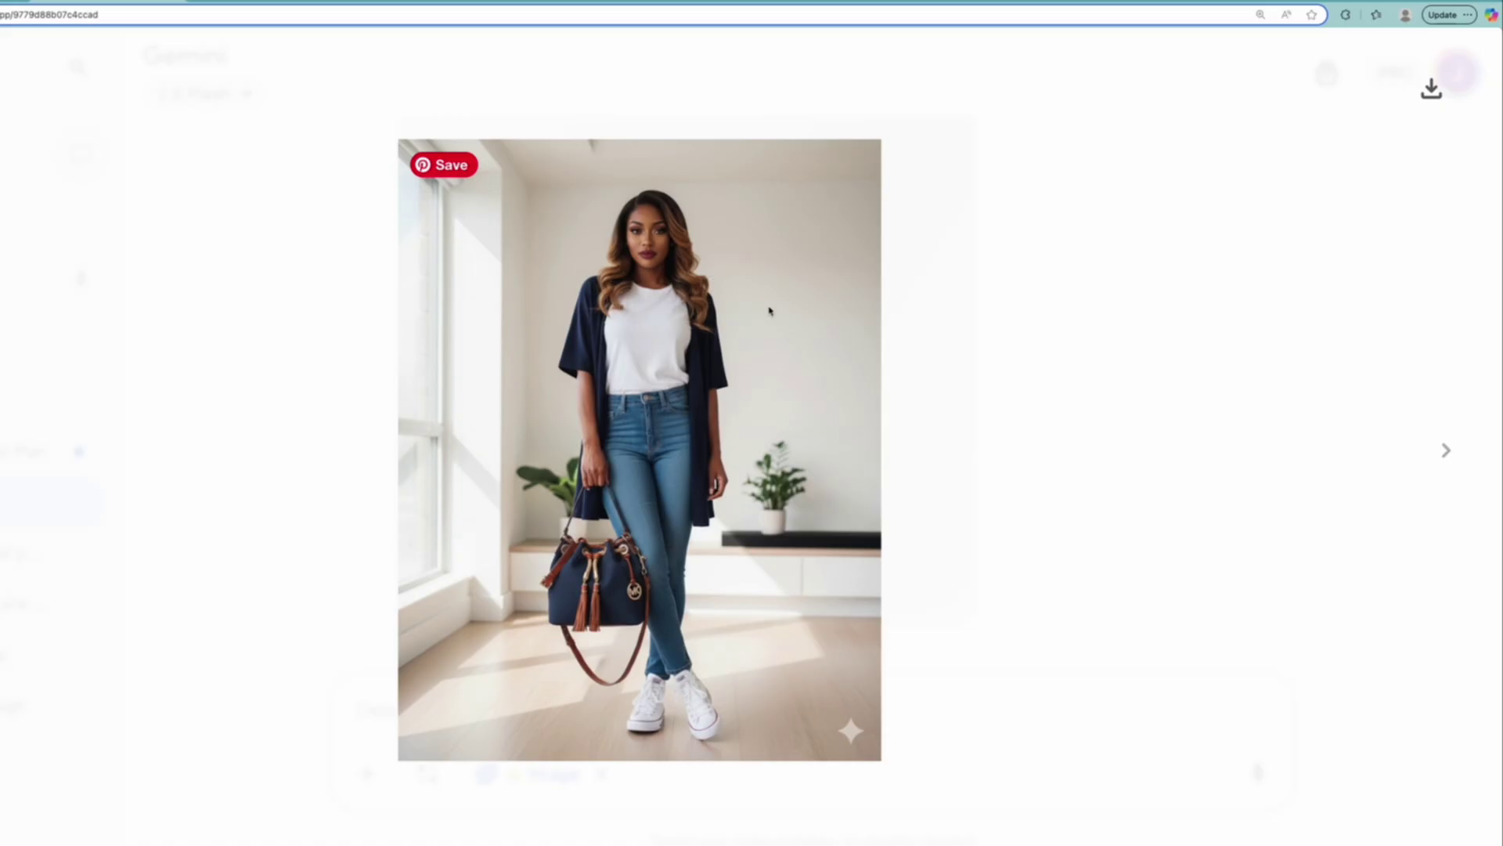
{"action": "key", "text": "Escape"}
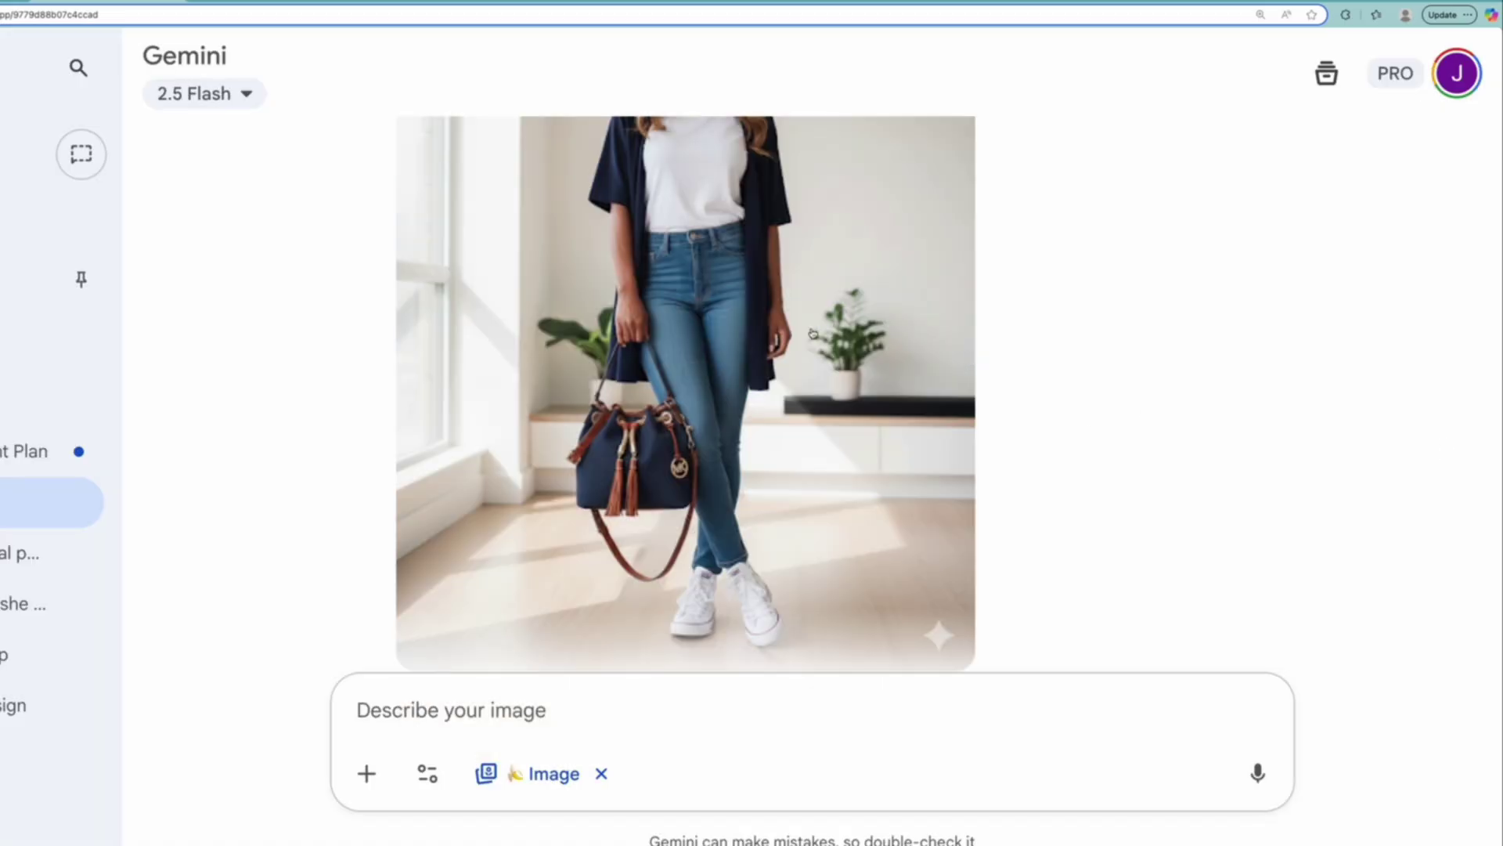
{"action": "left_click", "coordinate": [857, 403]}
{"action": "left_click", "coordinate": [321, 2]}
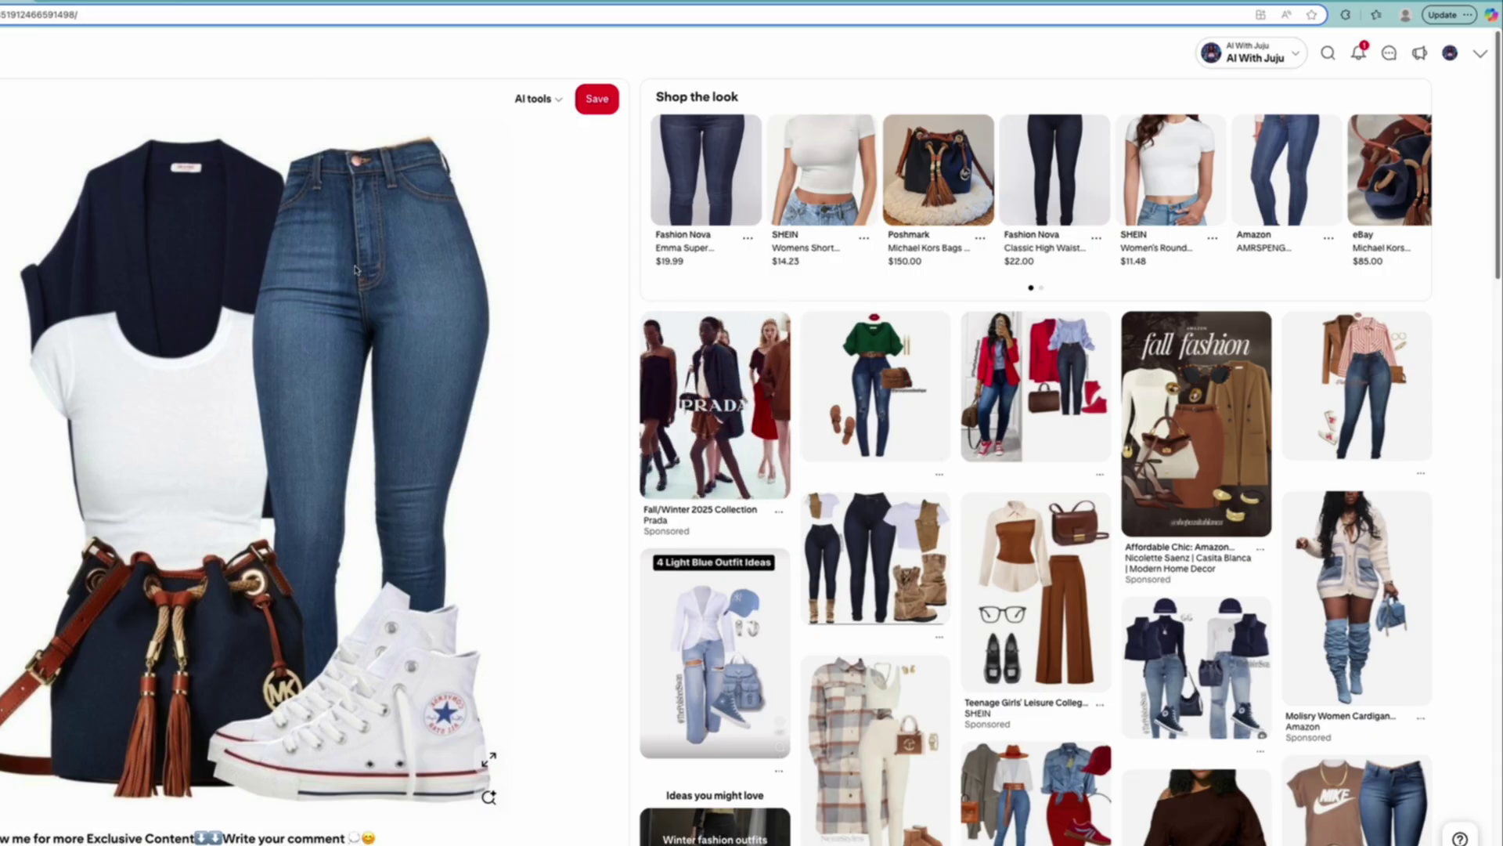
{"action": "key", "text": "ctrl+Tab"}
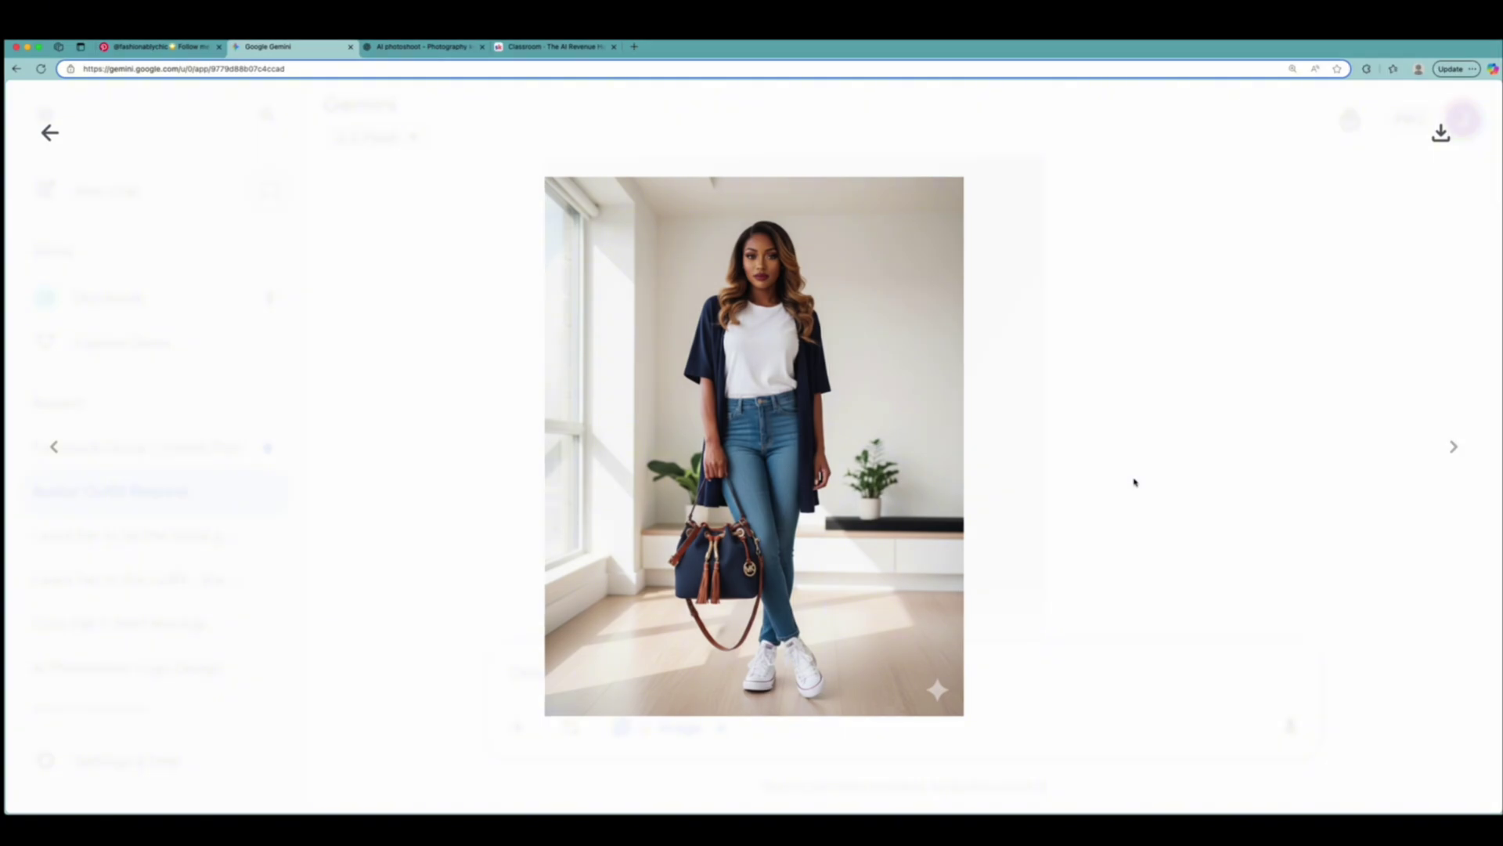
{"action": "mouse_move", "coordinate": [650, 440]}
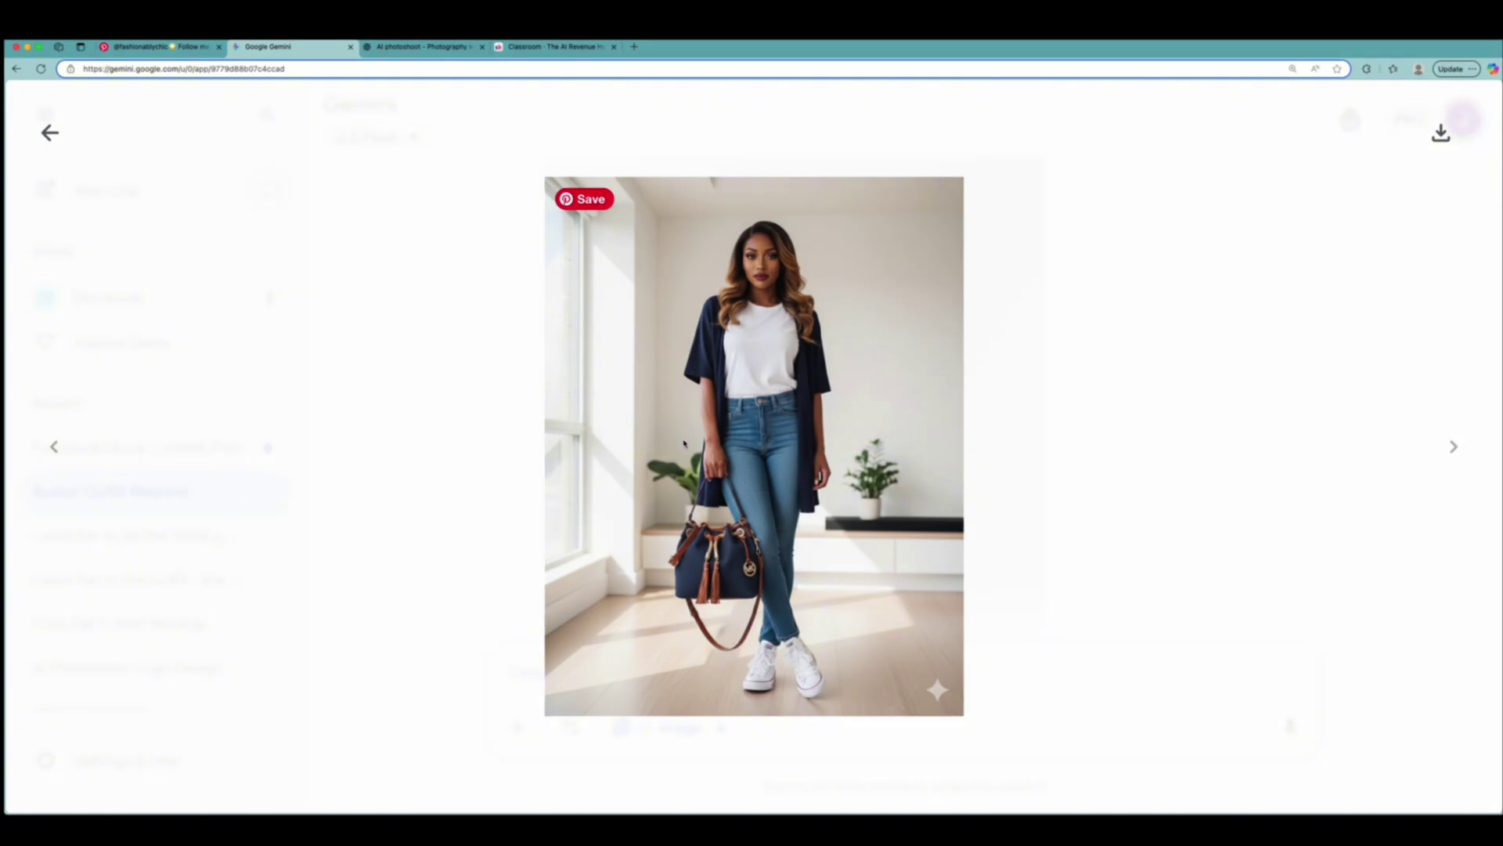
Save the generated home photoshoot image as "indoor outfit" in the AWJ Fashionista folder.
{"action": "right_click", "coordinate": [812, 345]}
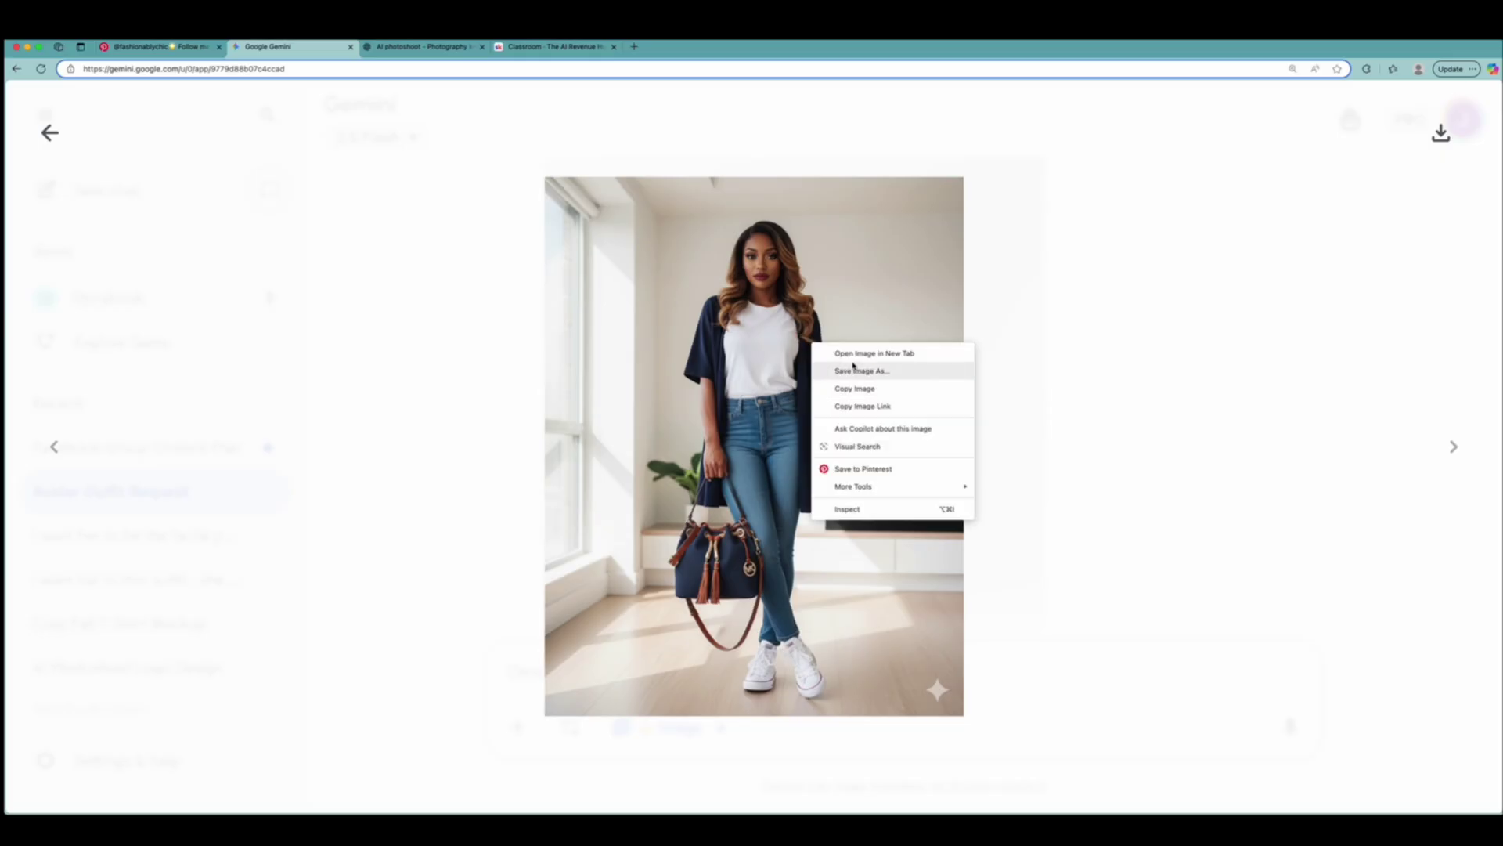
{"action": "left_click", "coordinate": [853, 371]}
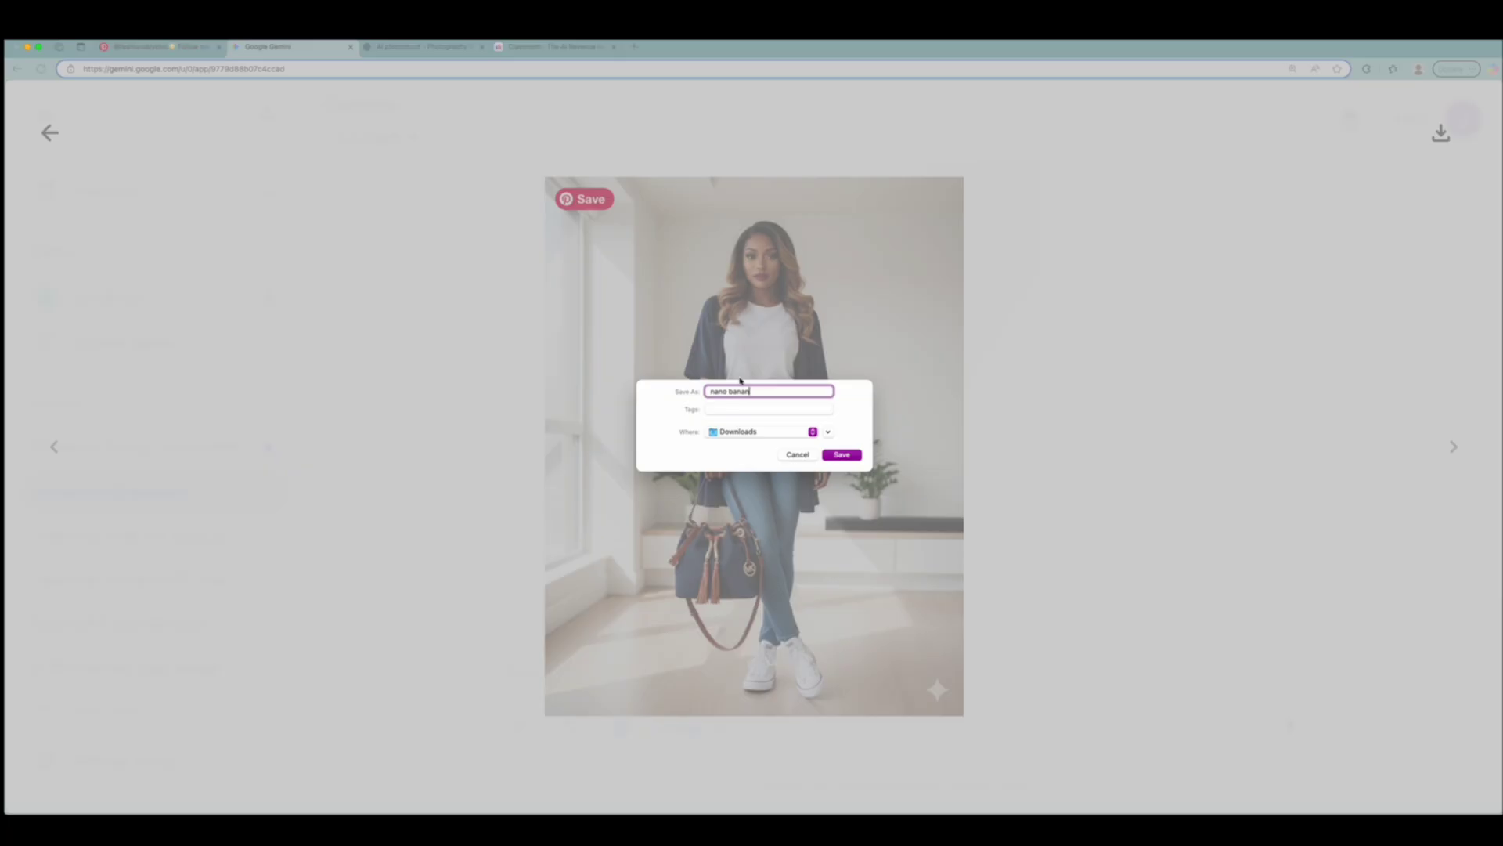
{"action": "key", "text": "BackSpace"}
{"action": "key", "text": "BackSpace"}
{"action": "key", "text": "BackSpace"}
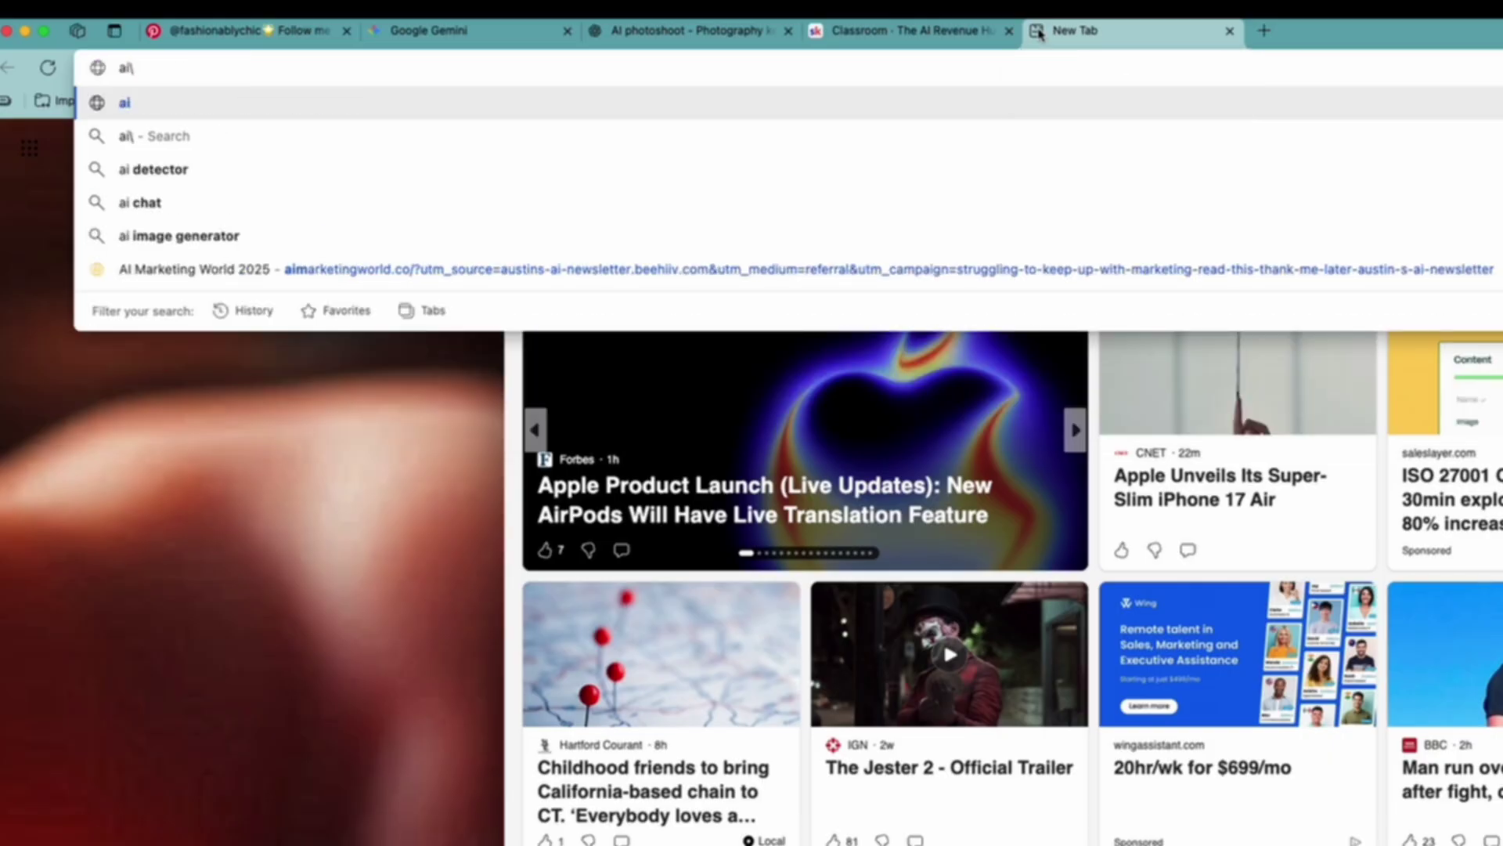
Open Google AI Studio at aistudio.google.com in a new browser tab.
{"action": "key", "text": "BackSpace"}
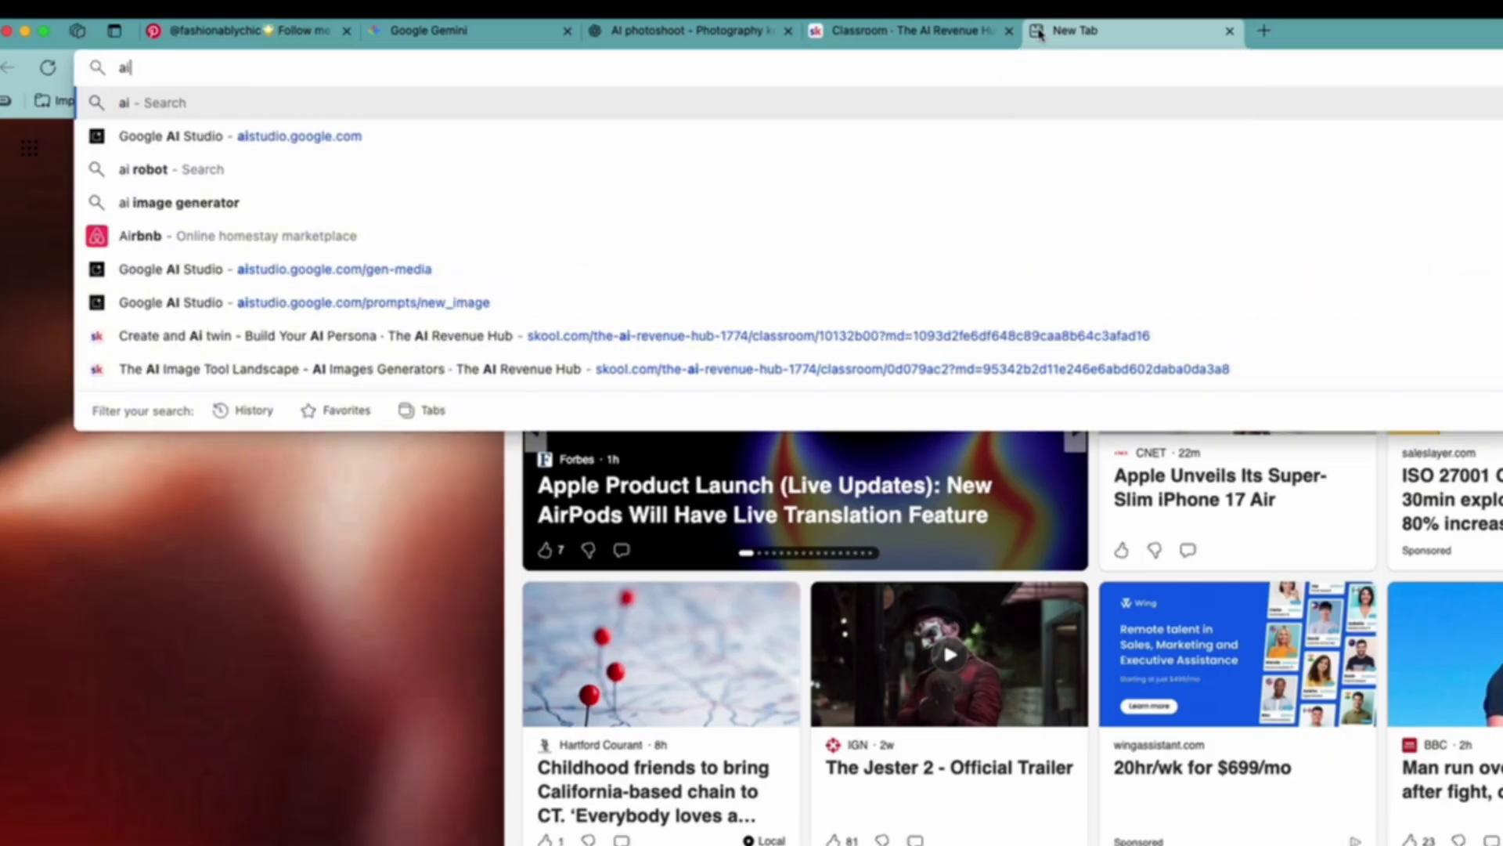
{"action": "key", "text": "BackSpace"}
{"action": "key", "text": "BackSpace"}
{"action": "type", "text": "ai"}
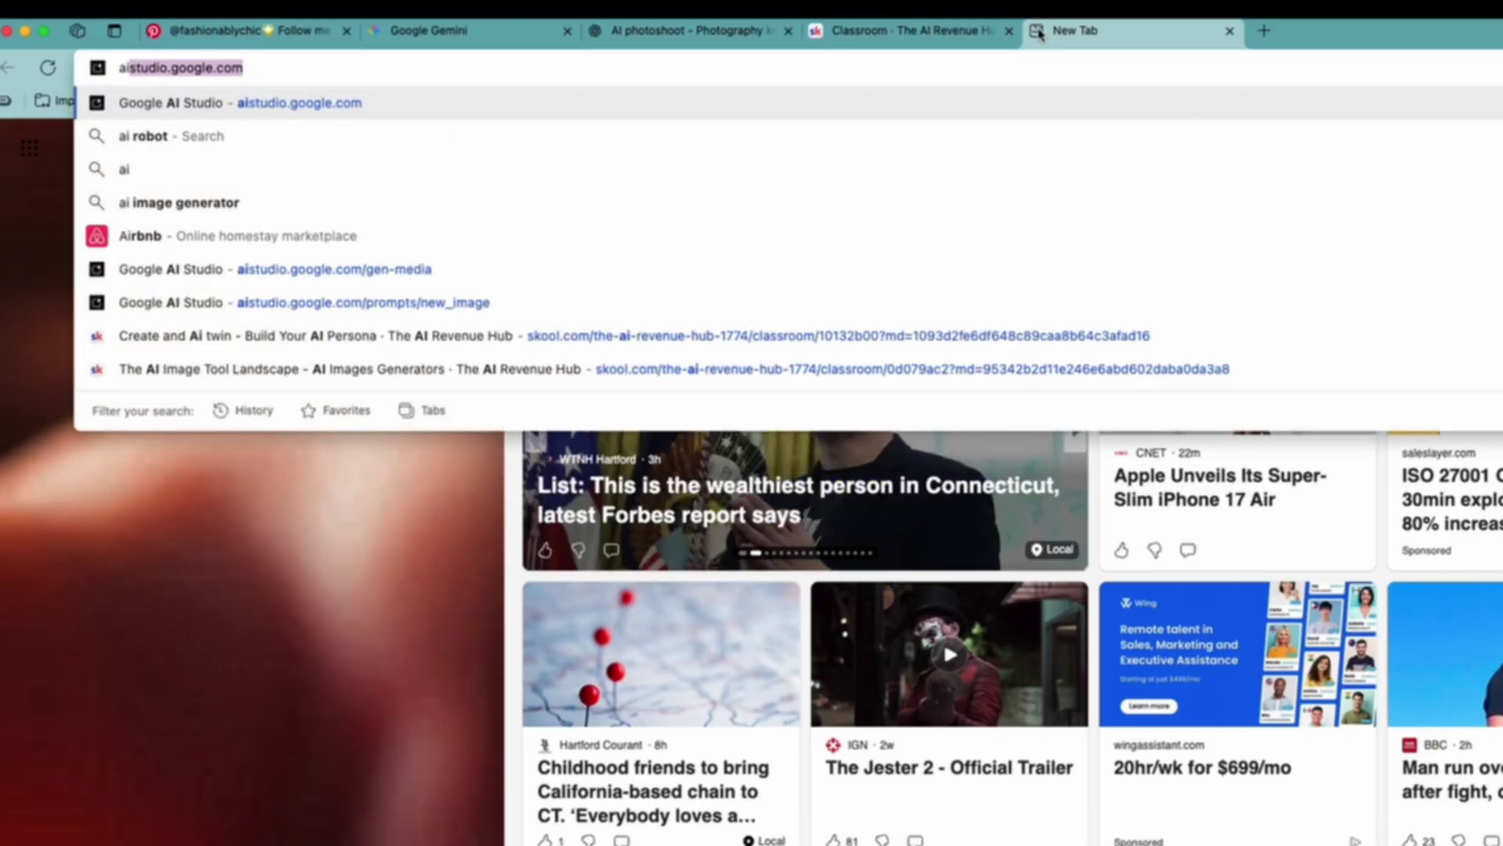
{"action": "key", "text": "Return"}
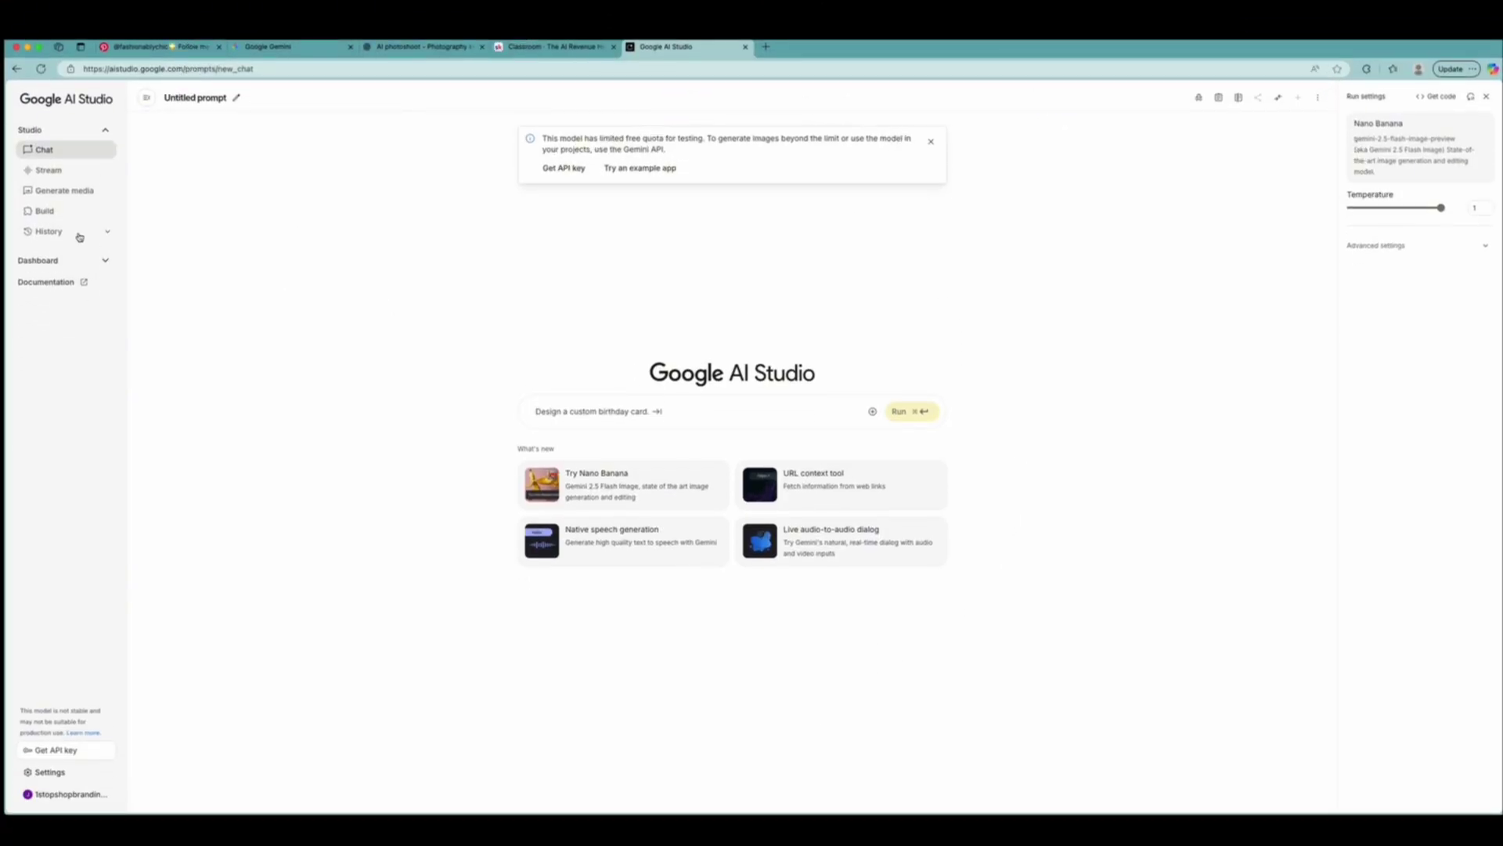
Start a new video prompt with the Veo model and set its aspect ratio to 9:16.
{"action": "left_click", "coordinate": [55, 195]}
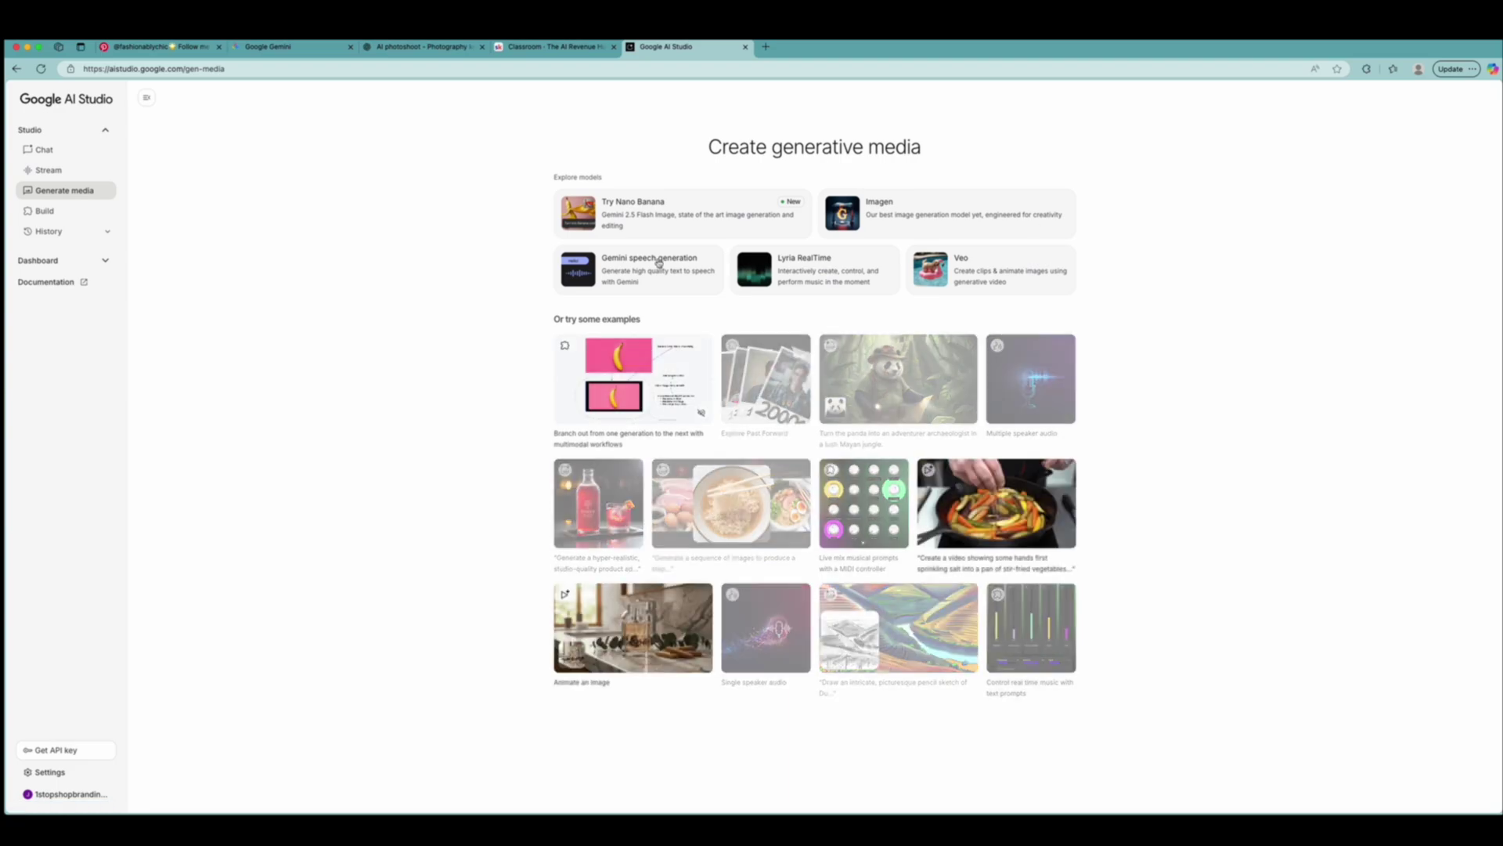
{"action": "left_click", "coordinate": [1010, 270]}
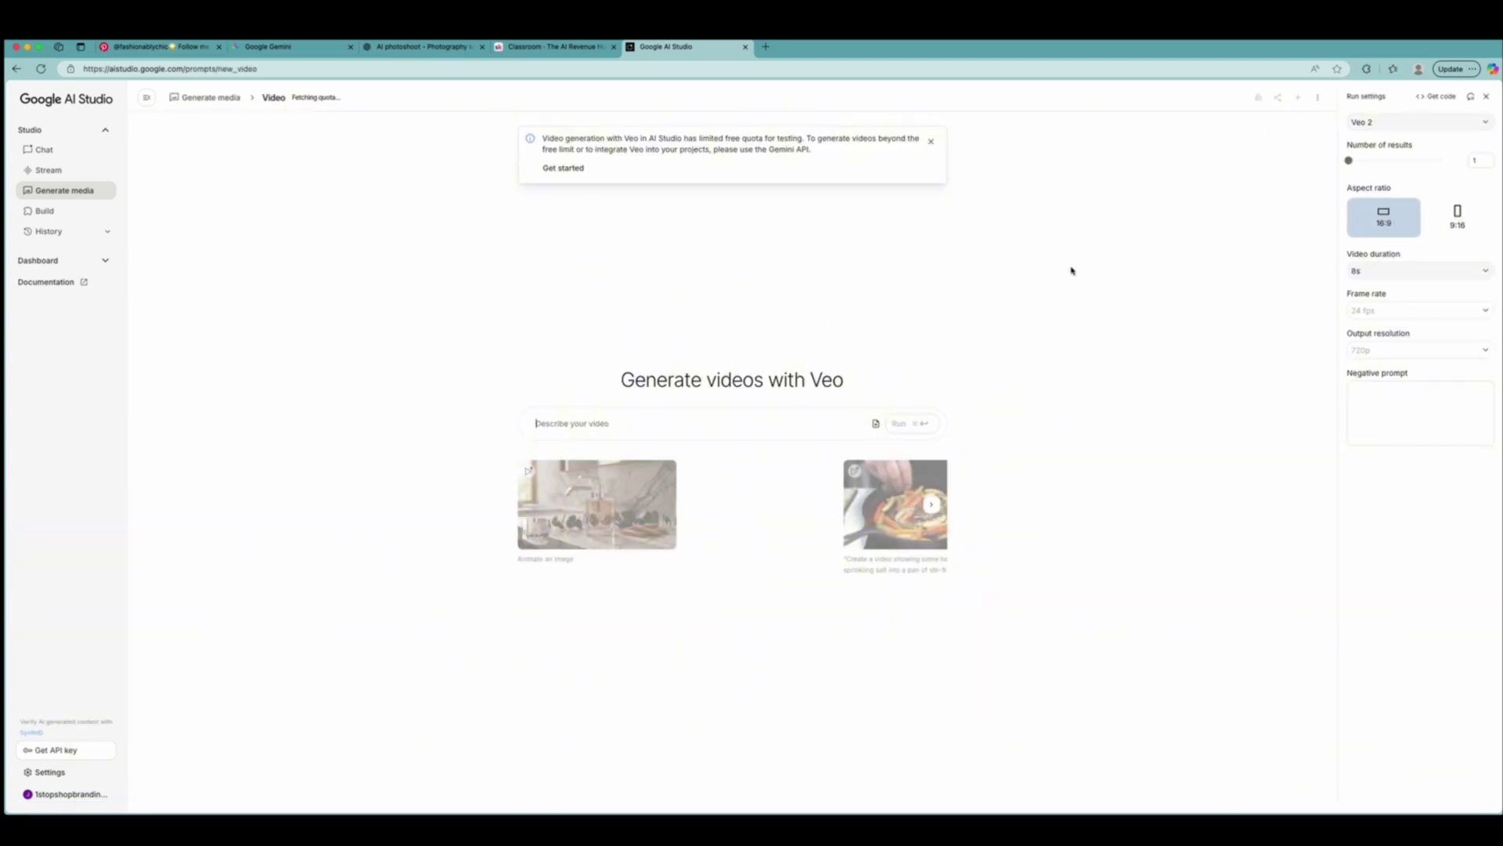
{"action": "left_click", "coordinate": [1457, 213]}
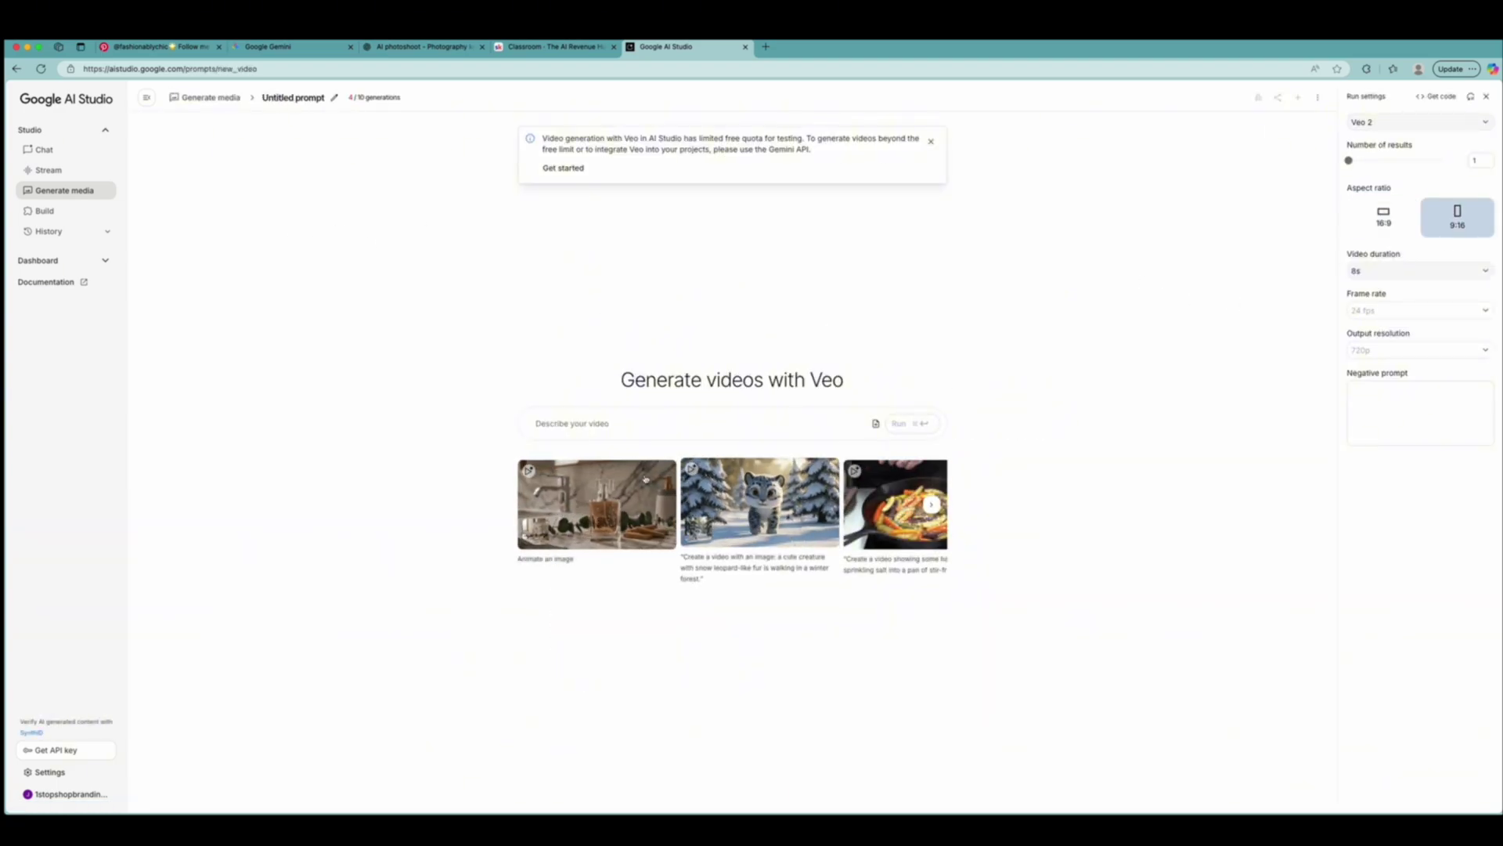
Attach the "indoor outfit" image from the AWJ Fashionista folder and enter a prompt saying she is posing for a video.
{"action": "left_click", "coordinate": [876, 422]}
{"action": "left_click", "coordinate": [850, 464]}
{"action": "left_click", "coordinate": [436, 210]}
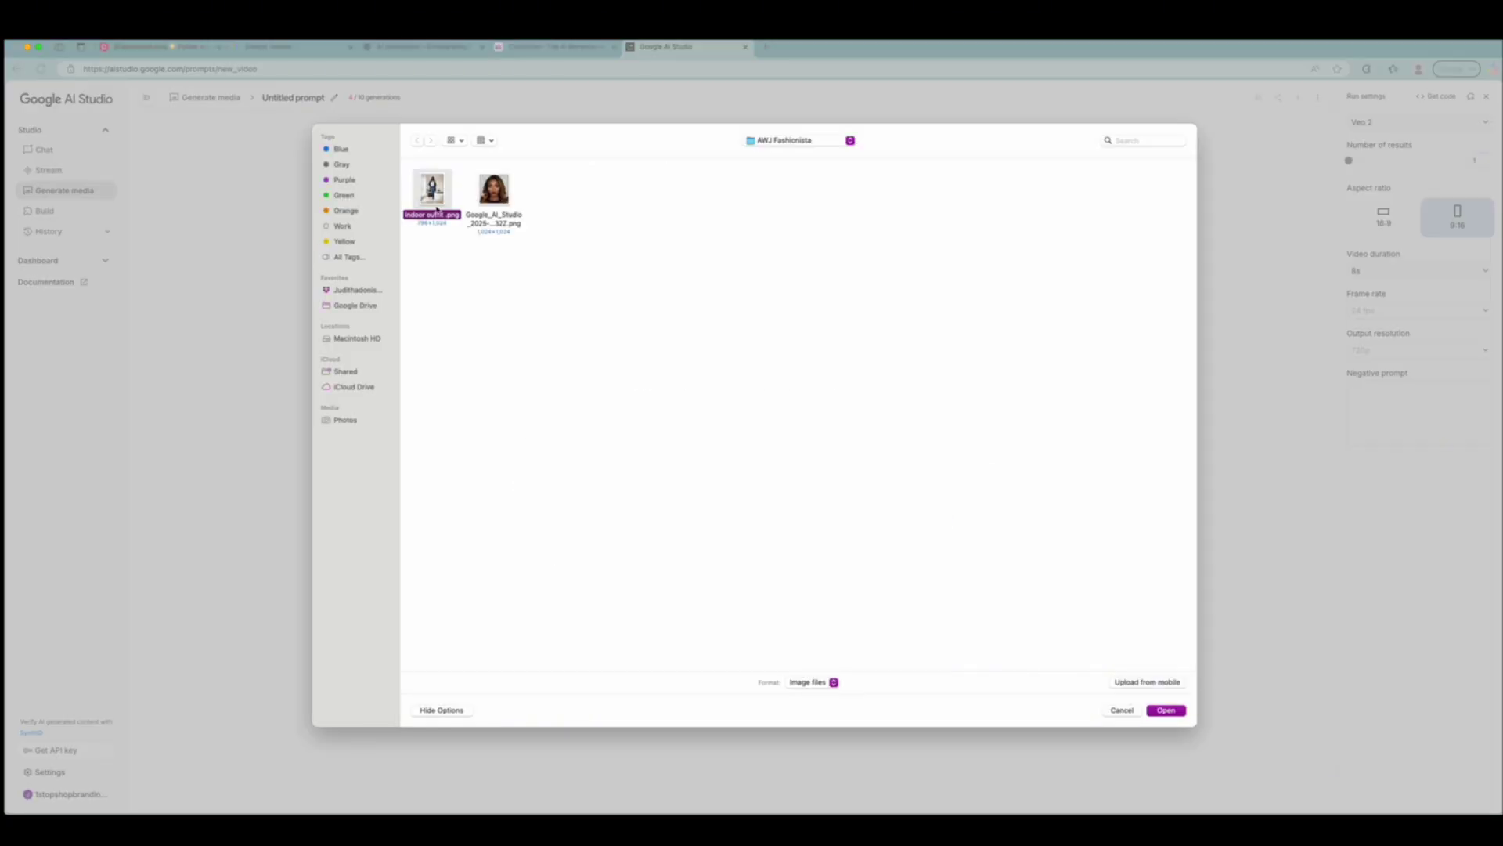
{"action": "double_click", "coordinate": [436, 210]}
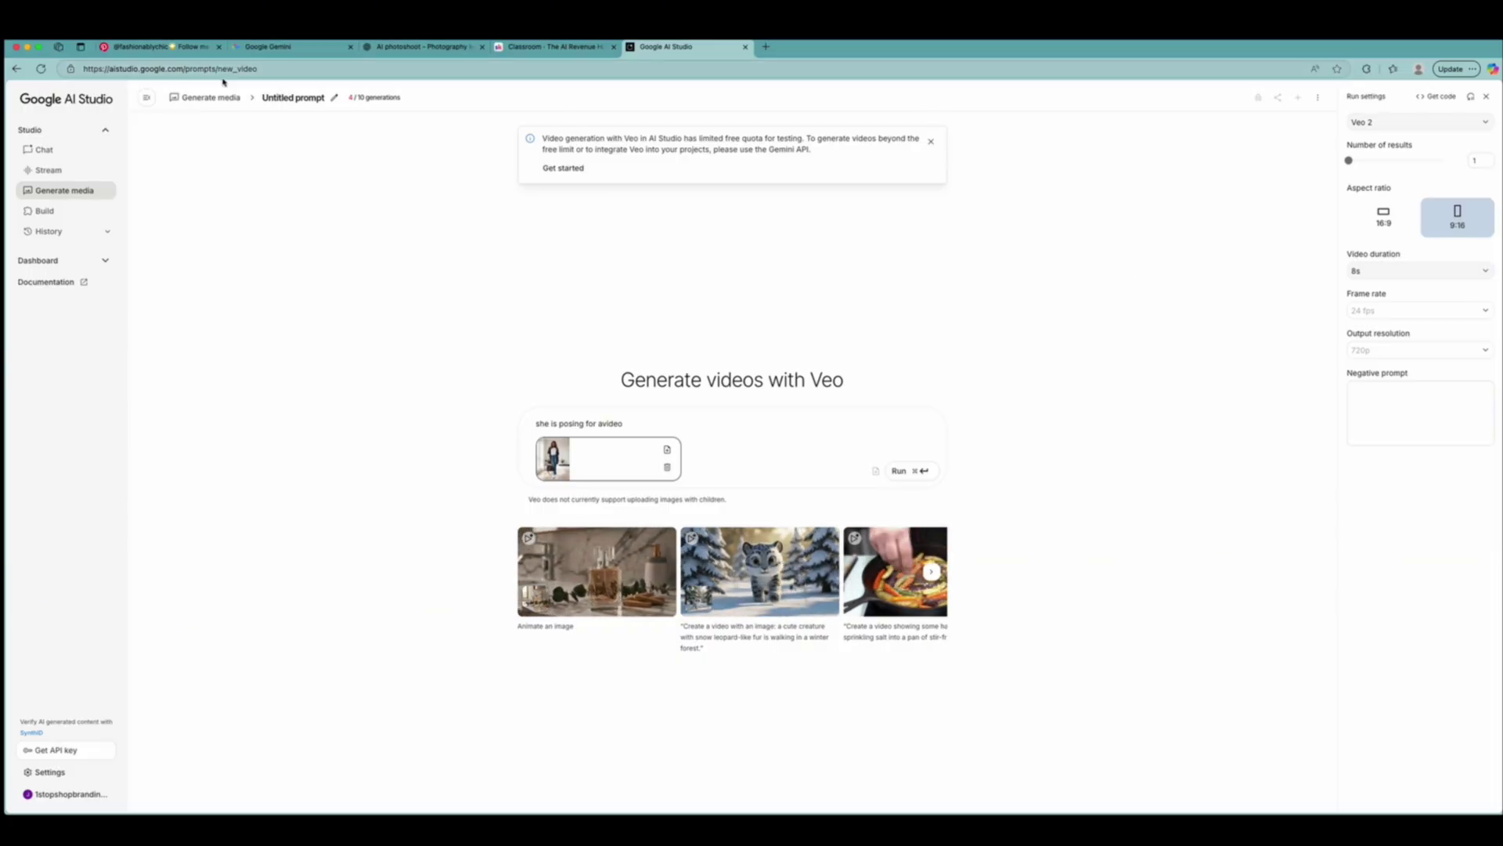
Remove the image from the video prompt and attach the "indoor outfit" image again.
{"action": "left_click", "coordinate": [667, 467]}
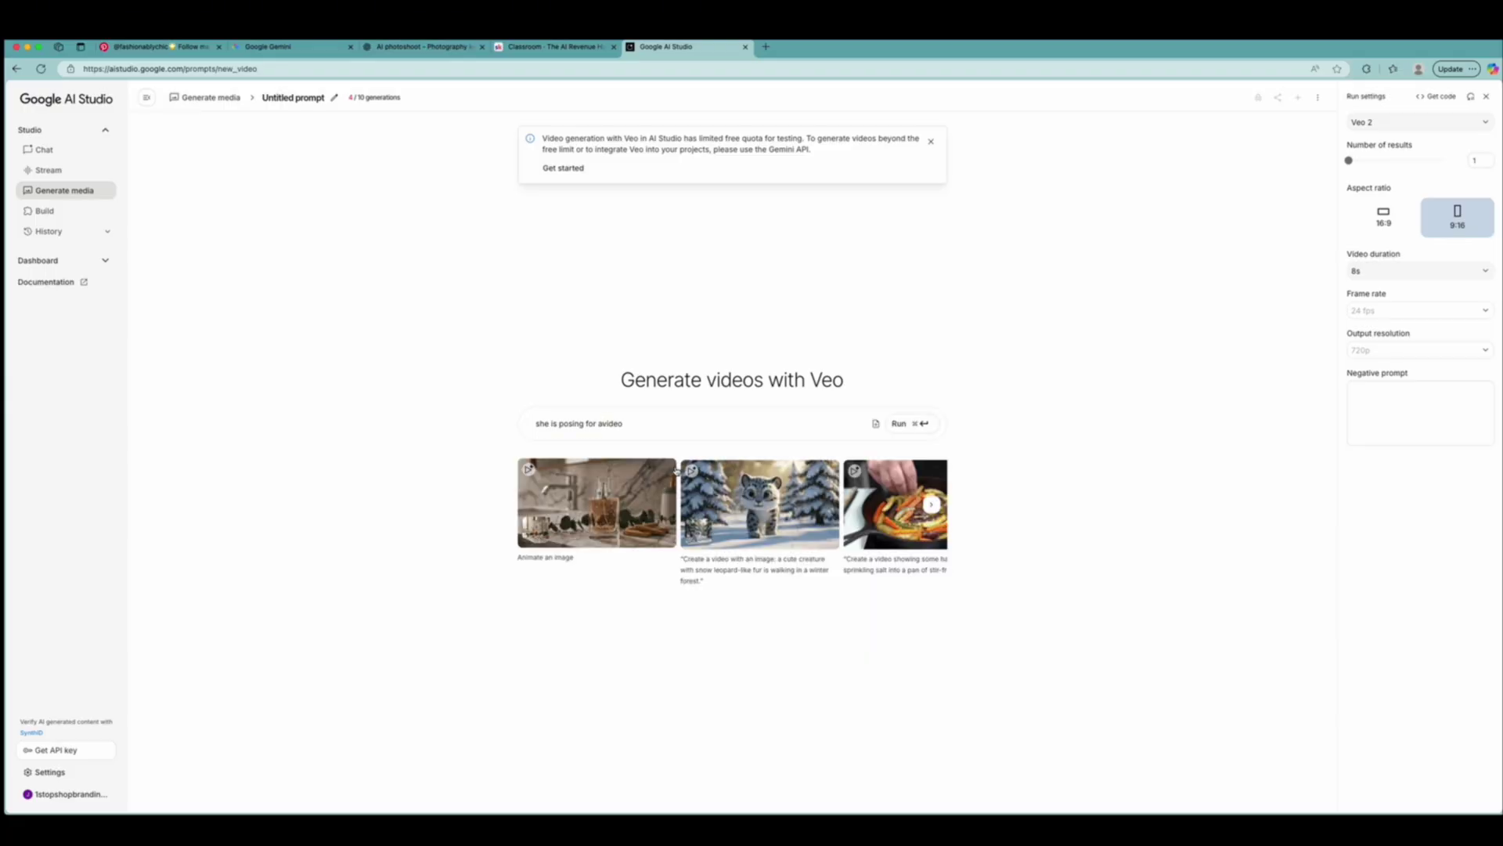
{"action": "left_click_drag", "start_coordinate": [623, 424], "coordinate": [493, 420]}
{"action": "left_click", "coordinate": [876, 423]}
{"action": "left_click", "coordinate": [849, 458]}
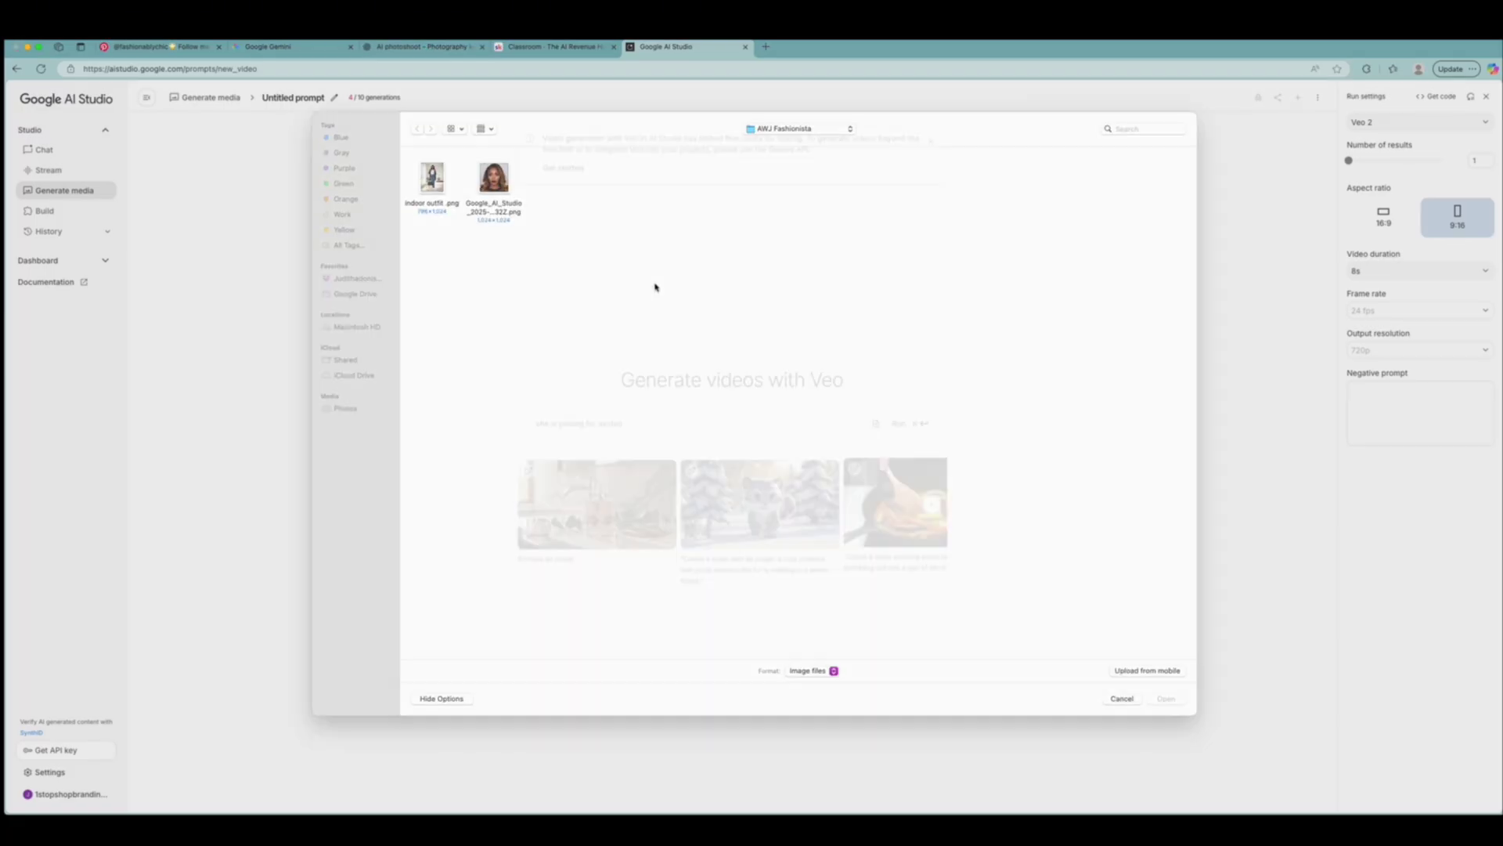
{"action": "left_click", "coordinate": [433, 188]}
{"action": "left_click", "coordinate": [1164, 710]}
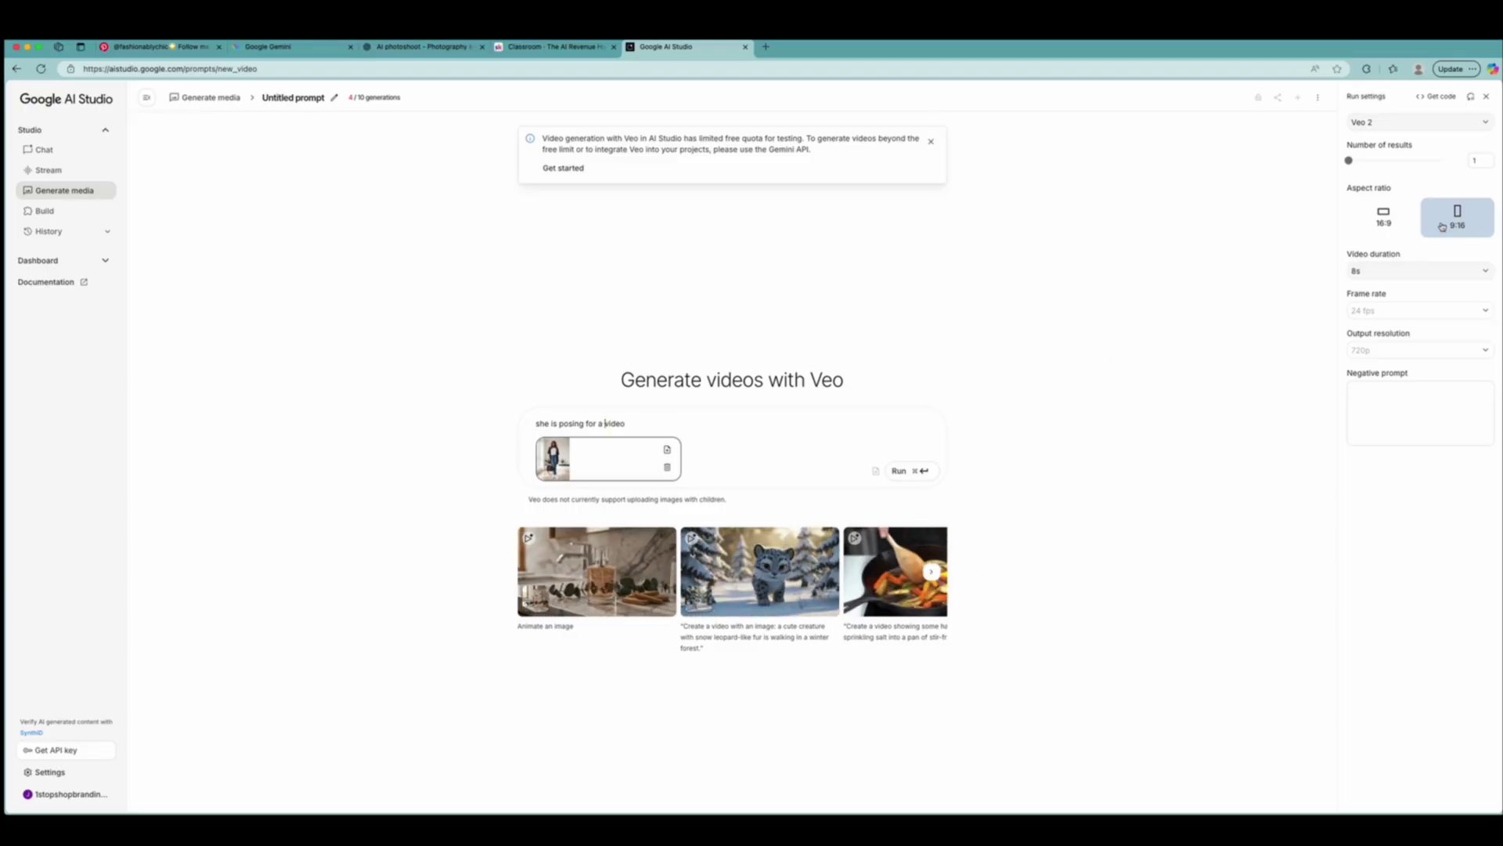
Generate the video from the prompt "she is posing for a video" and the attached image, and download the result.
{"action": "left_click", "coordinate": [898, 470]}
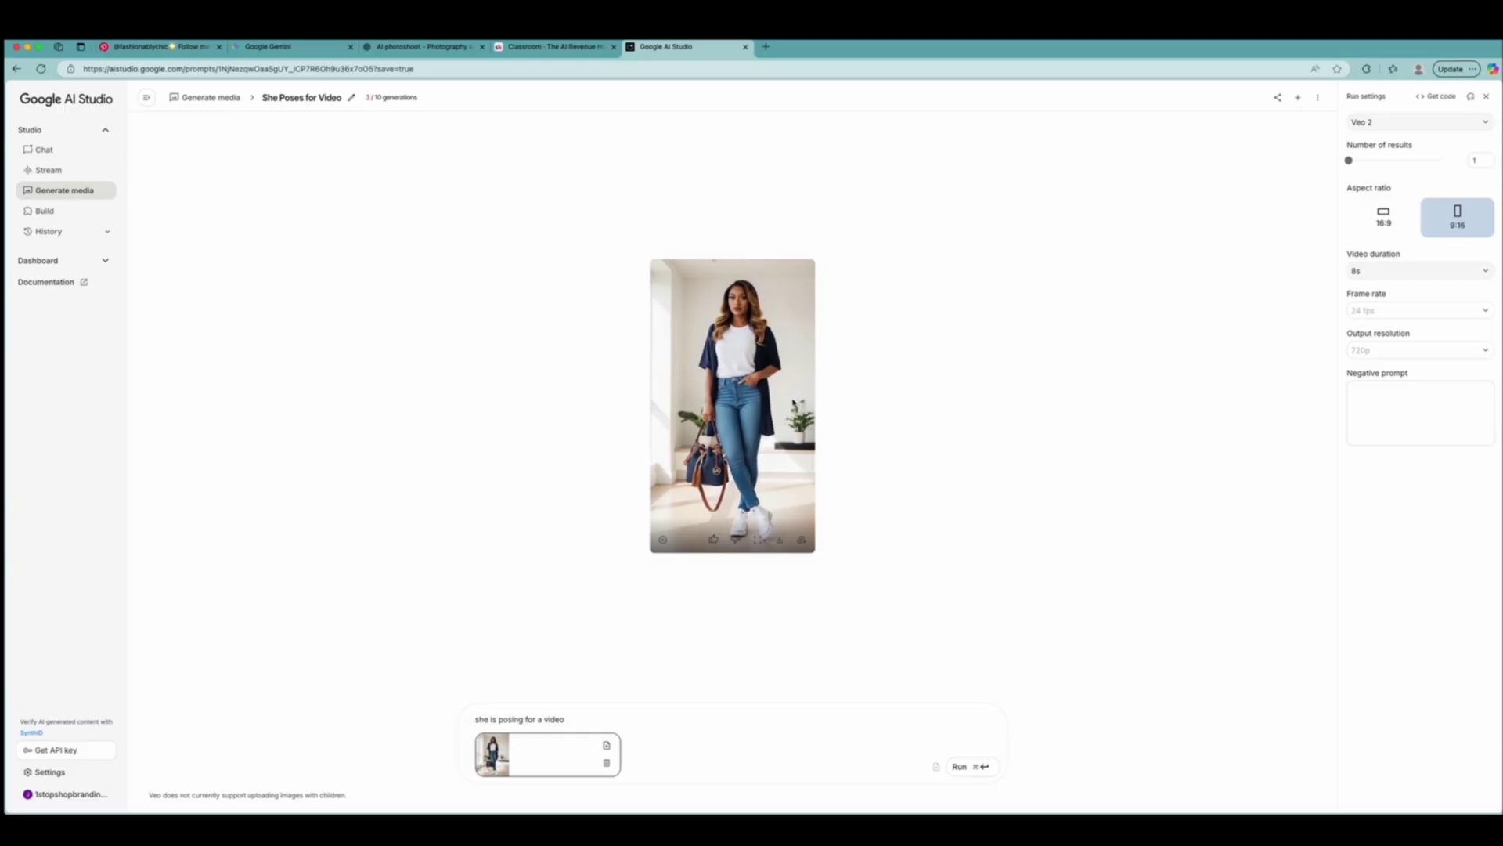
{"action": "left_click", "coordinate": [779, 539]}
{"action": "left_click", "coordinate": [959, 766]}
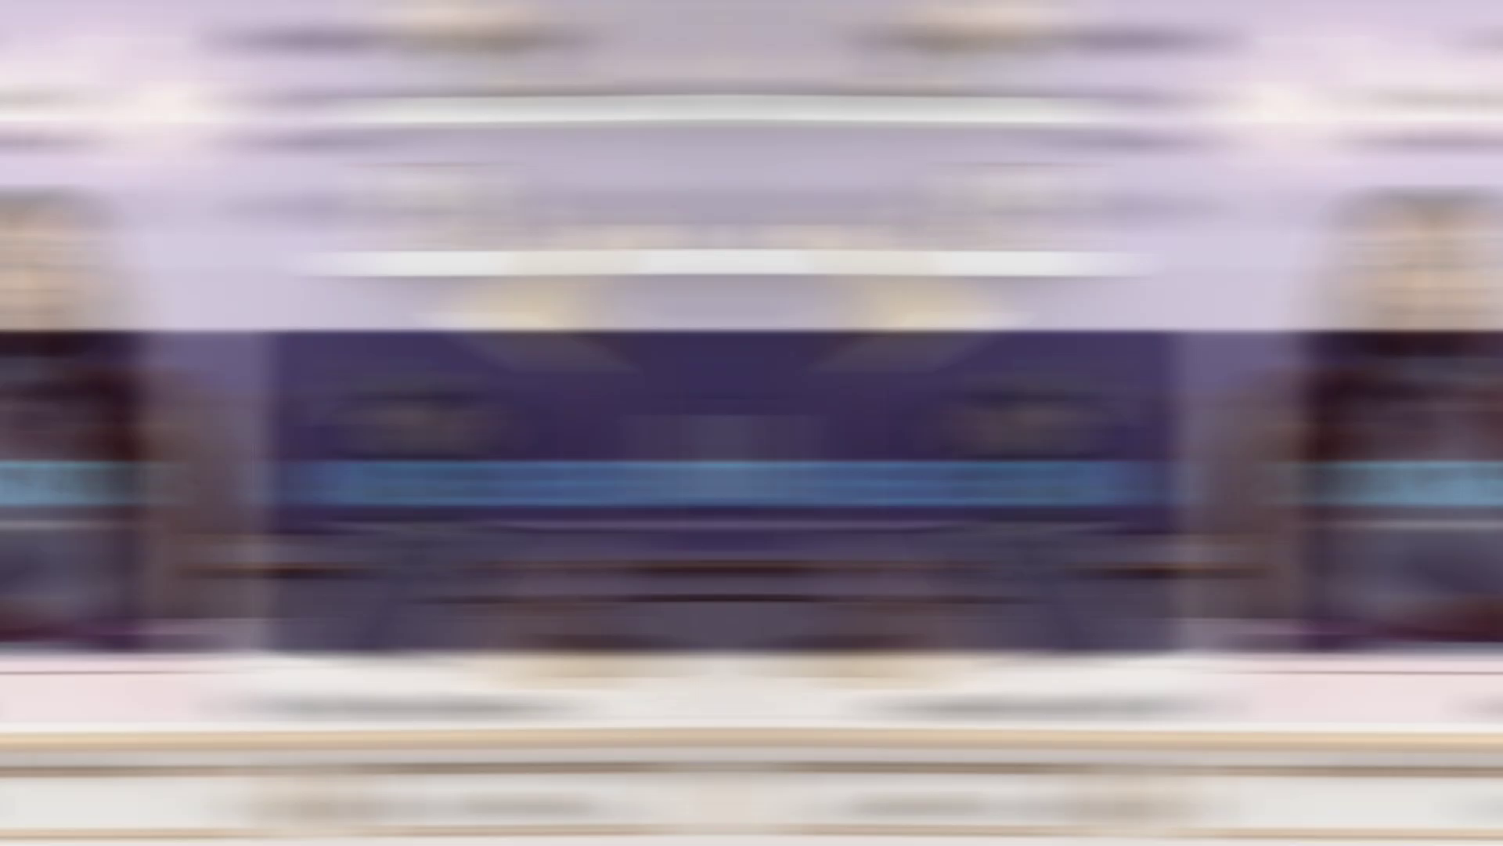
Switch to The AI Revenue Hub classroom and look through its list of courses.
{"action": "scroll", "coordinate": [1174, 415], "scroll_direction": "up", "scroll_amount": 15}
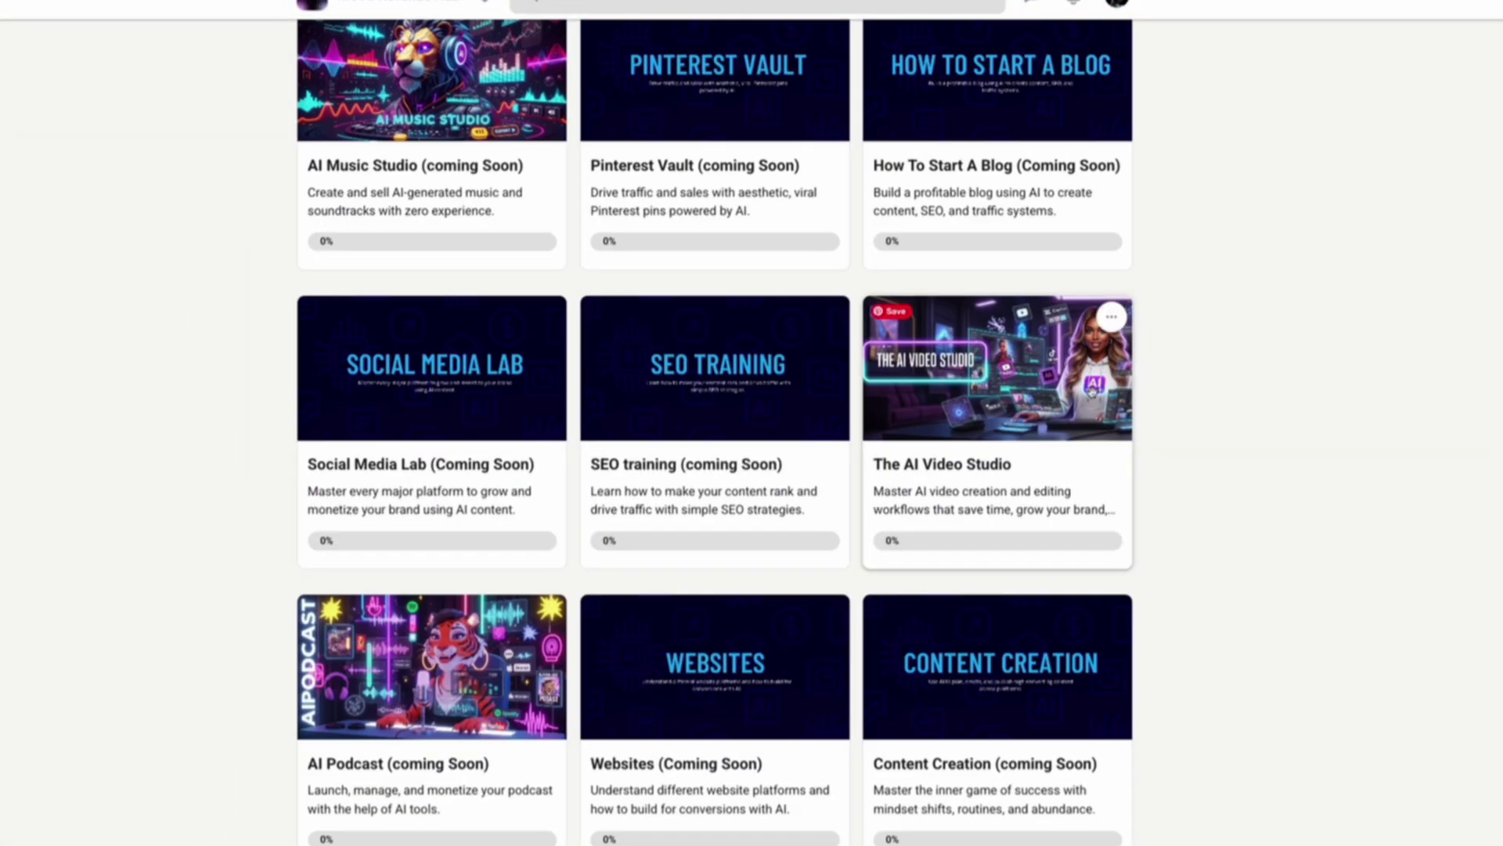
{"action": "scroll", "coordinate": [1093, 397], "scroll_direction": "up", "scroll_amount": 5}
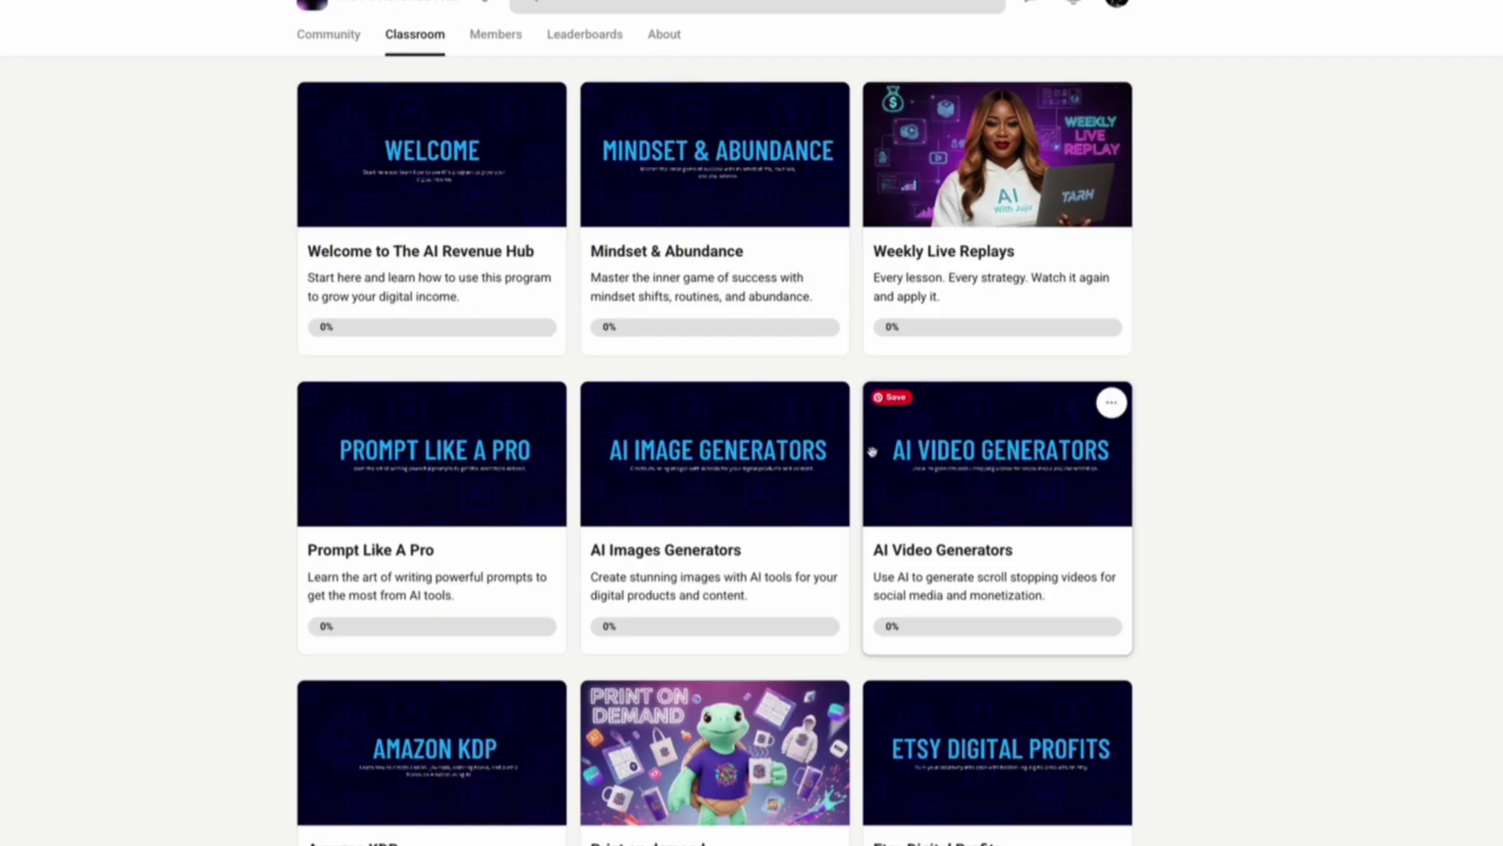
{"action": "scroll", "coordinate": [54, 292], "scroll_direction": "down", "scroll_amount": 8}
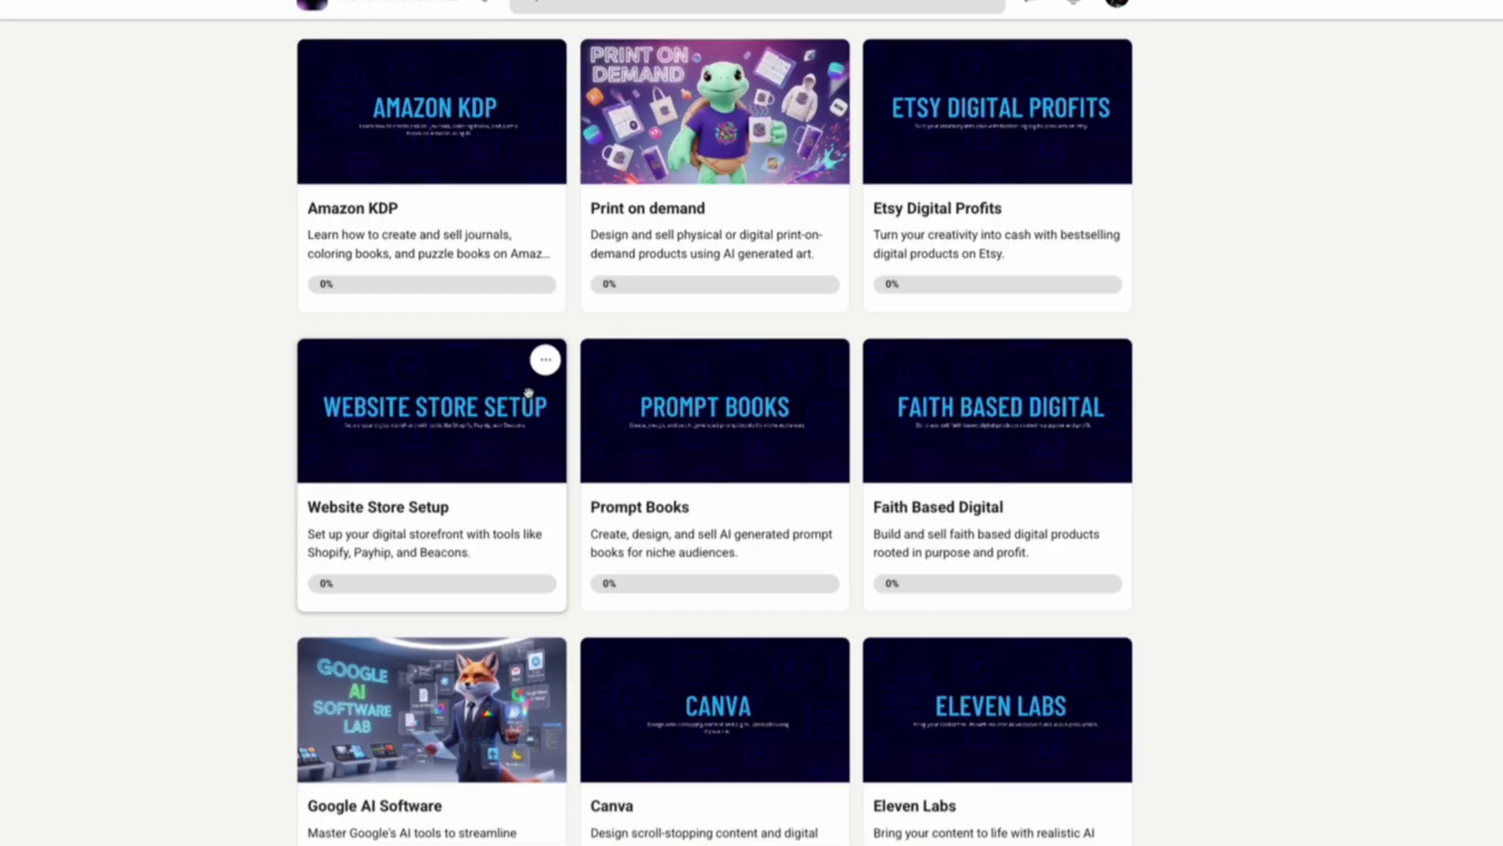
{"action": "scroll", "coordinate": [751, 501], "scroll_direction": "up", "scroll_amount": 8}
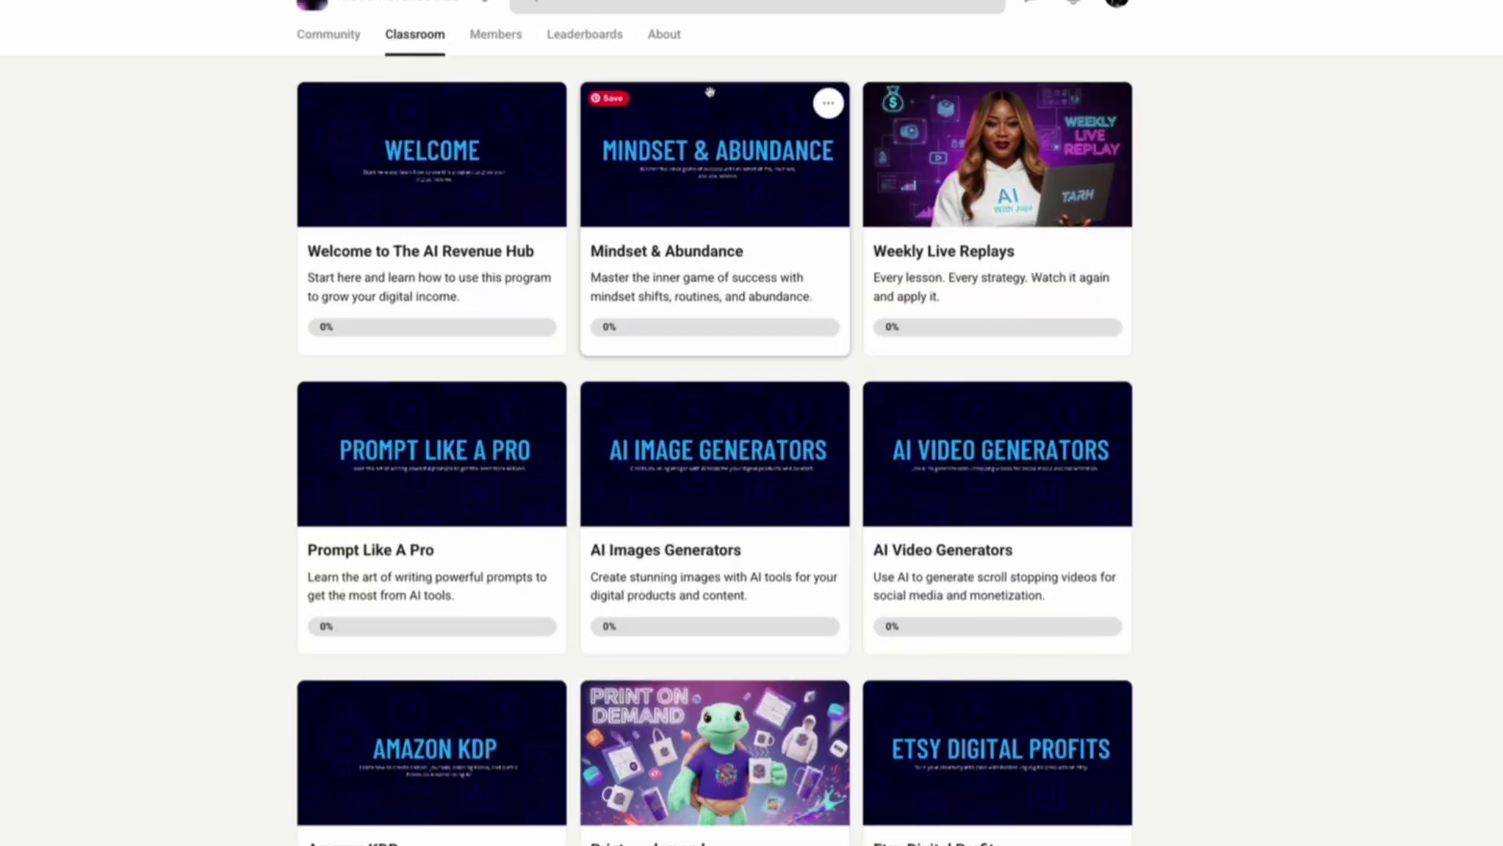
{"action": "scroll", "coordinate": [783, 508], "scroll_direction": "down", "scroll_amount": 5}
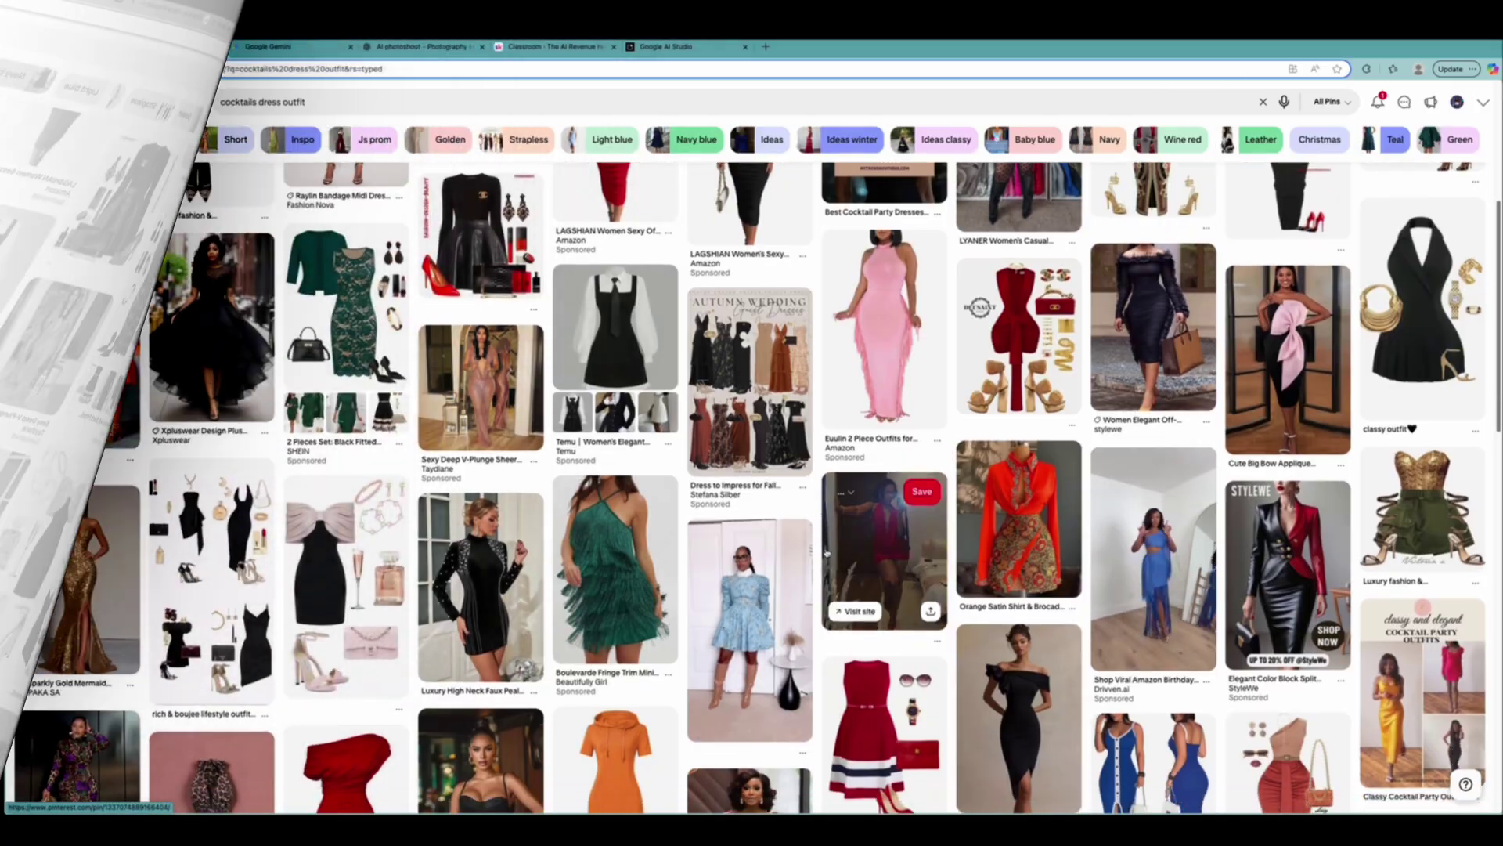
Open the Pinterest pin of the black dress with the pink bow top and pink accessories, and copy its outfit image.
{"action": "scroll", "coordinate": [742, 539], "scroll_direction": "down", "scroll_amount": 5}
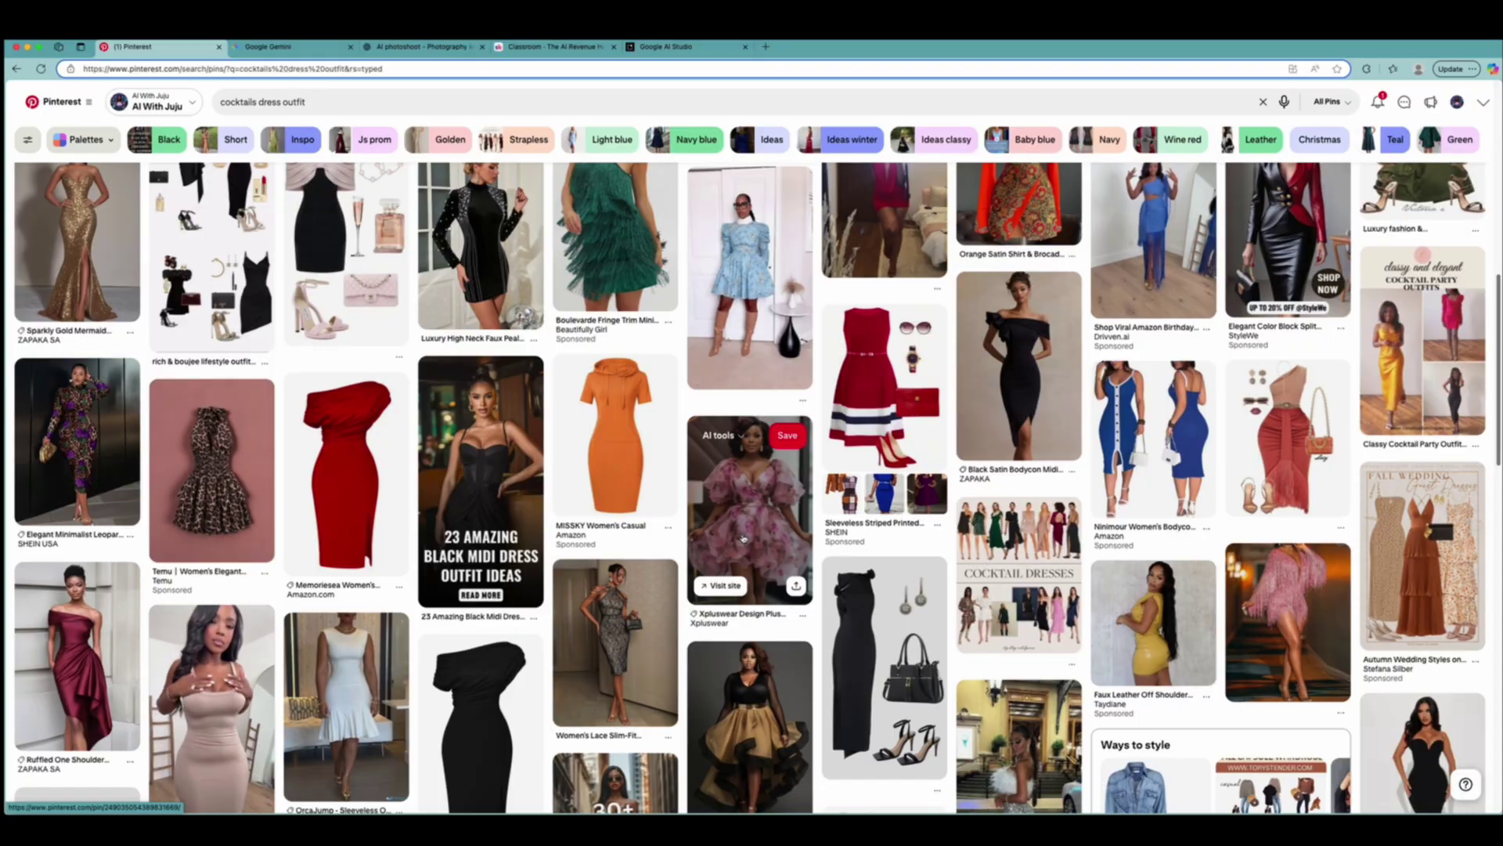
{"action": "scroll", "coordinate": [744, 540], "scroll_direction": "up", "scroll_amount": 1}
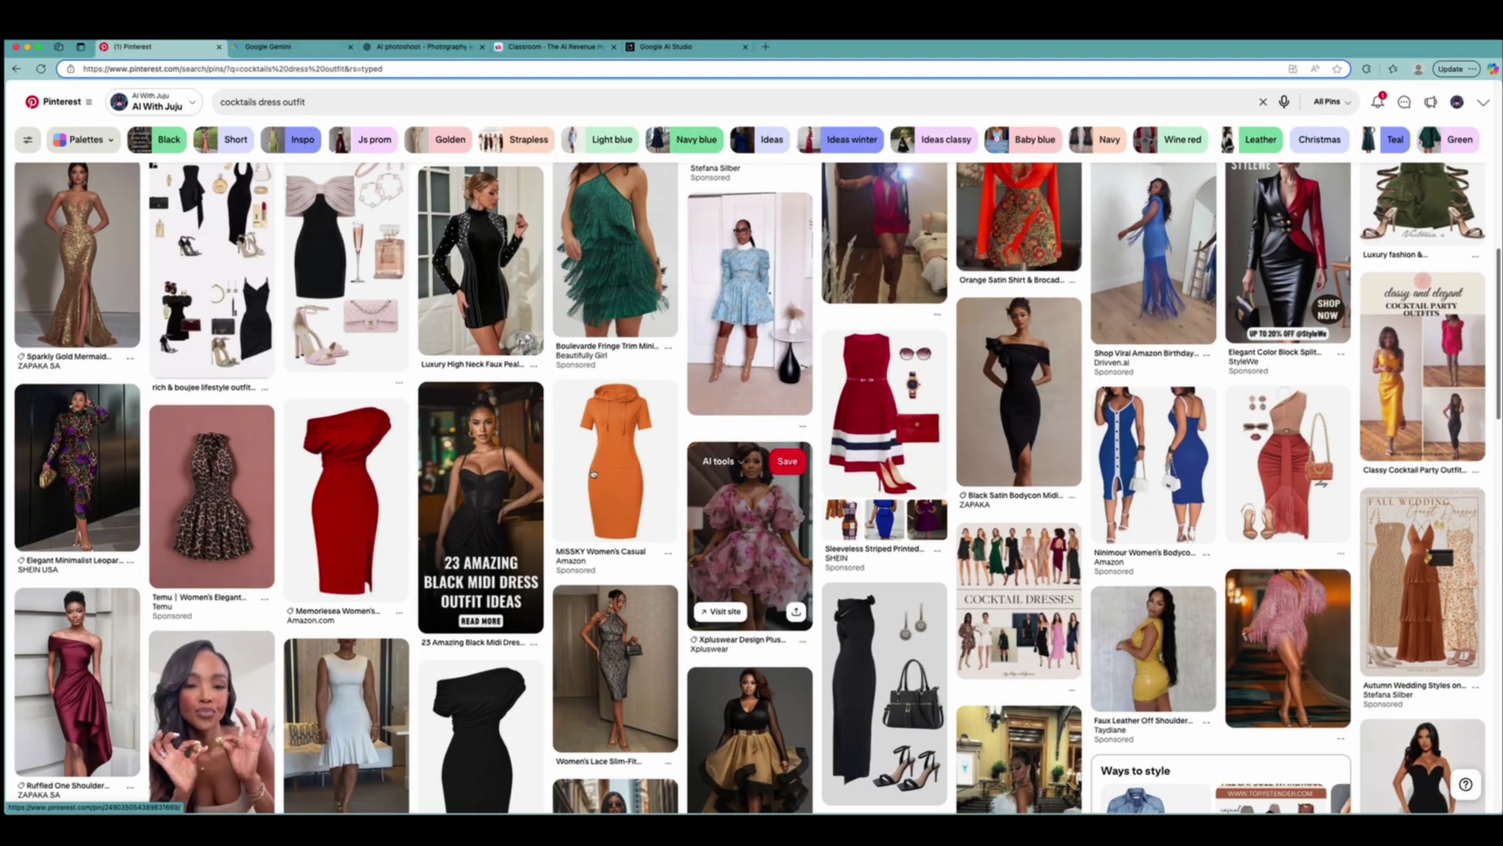
{"action": "left_click", "coordinate": [345, 250]}
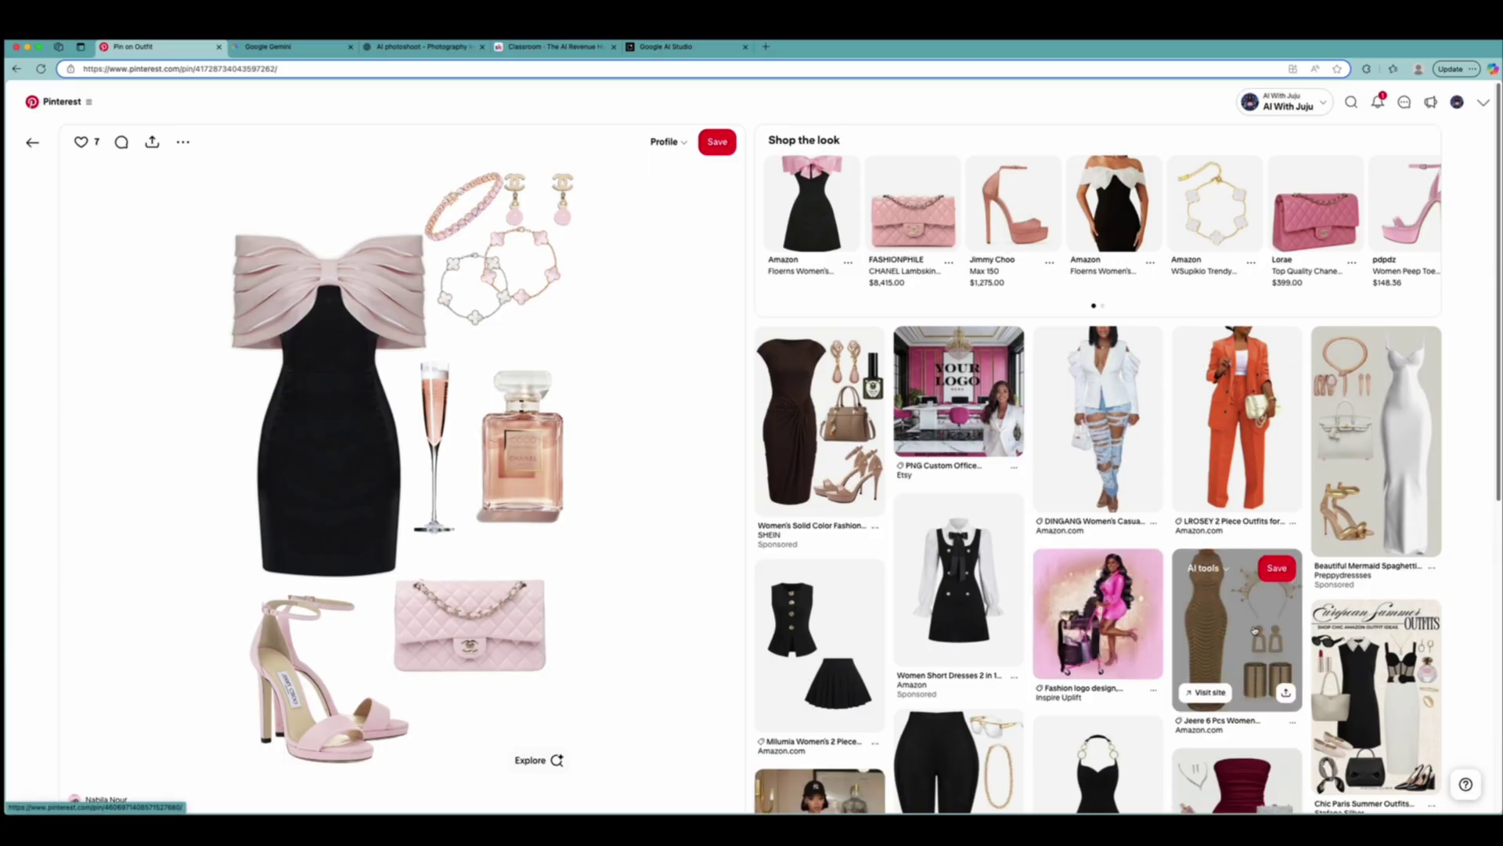
{"action": "scroll", "coordinate": [1229, 542], "scroll_direction": "down", "scroll_amount": 2}
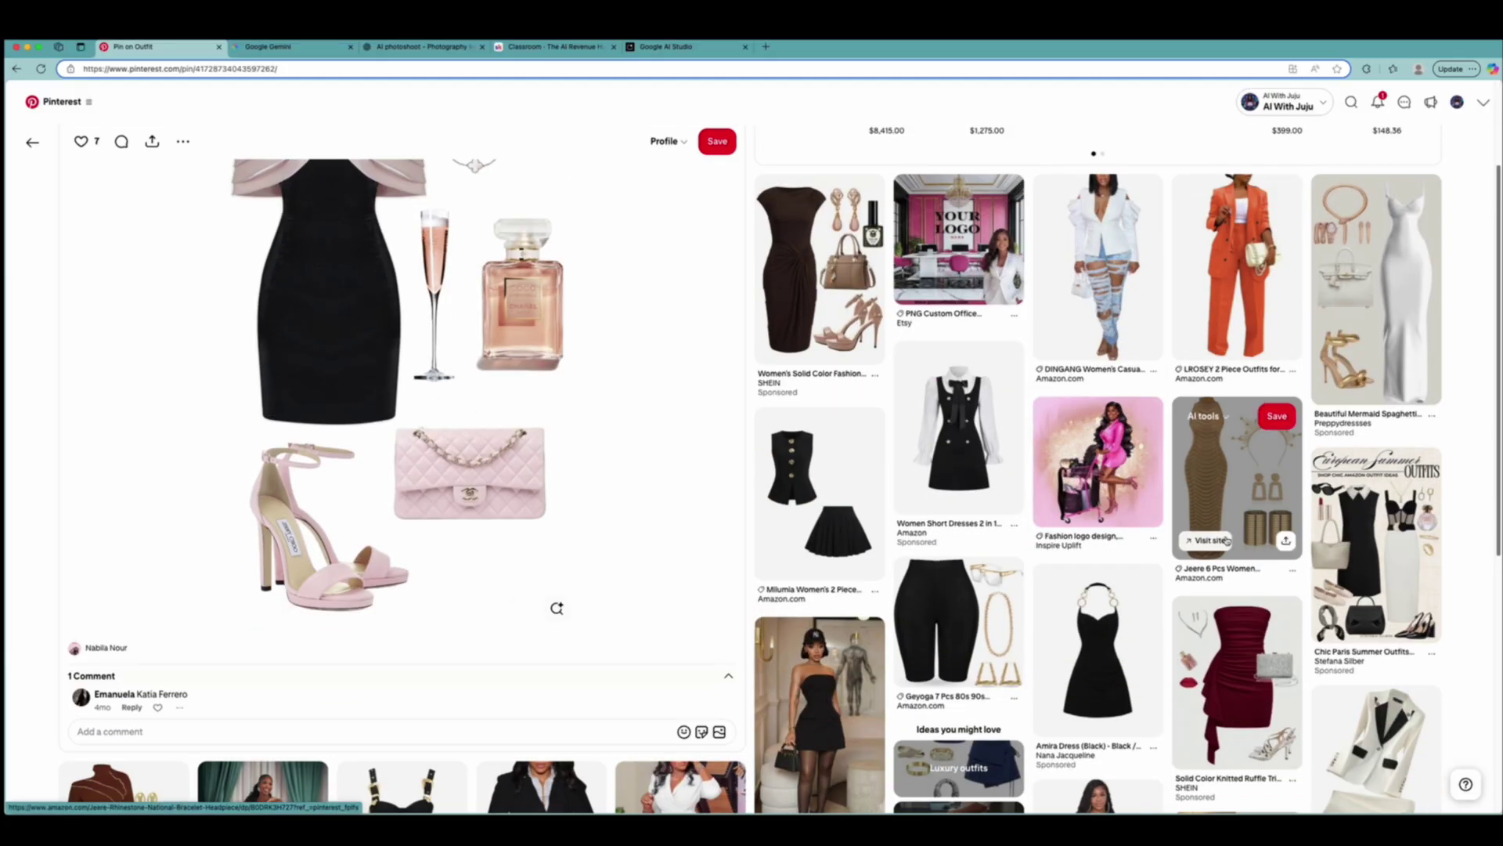
{"action": "right_click", "coordinate": [364, 373]}
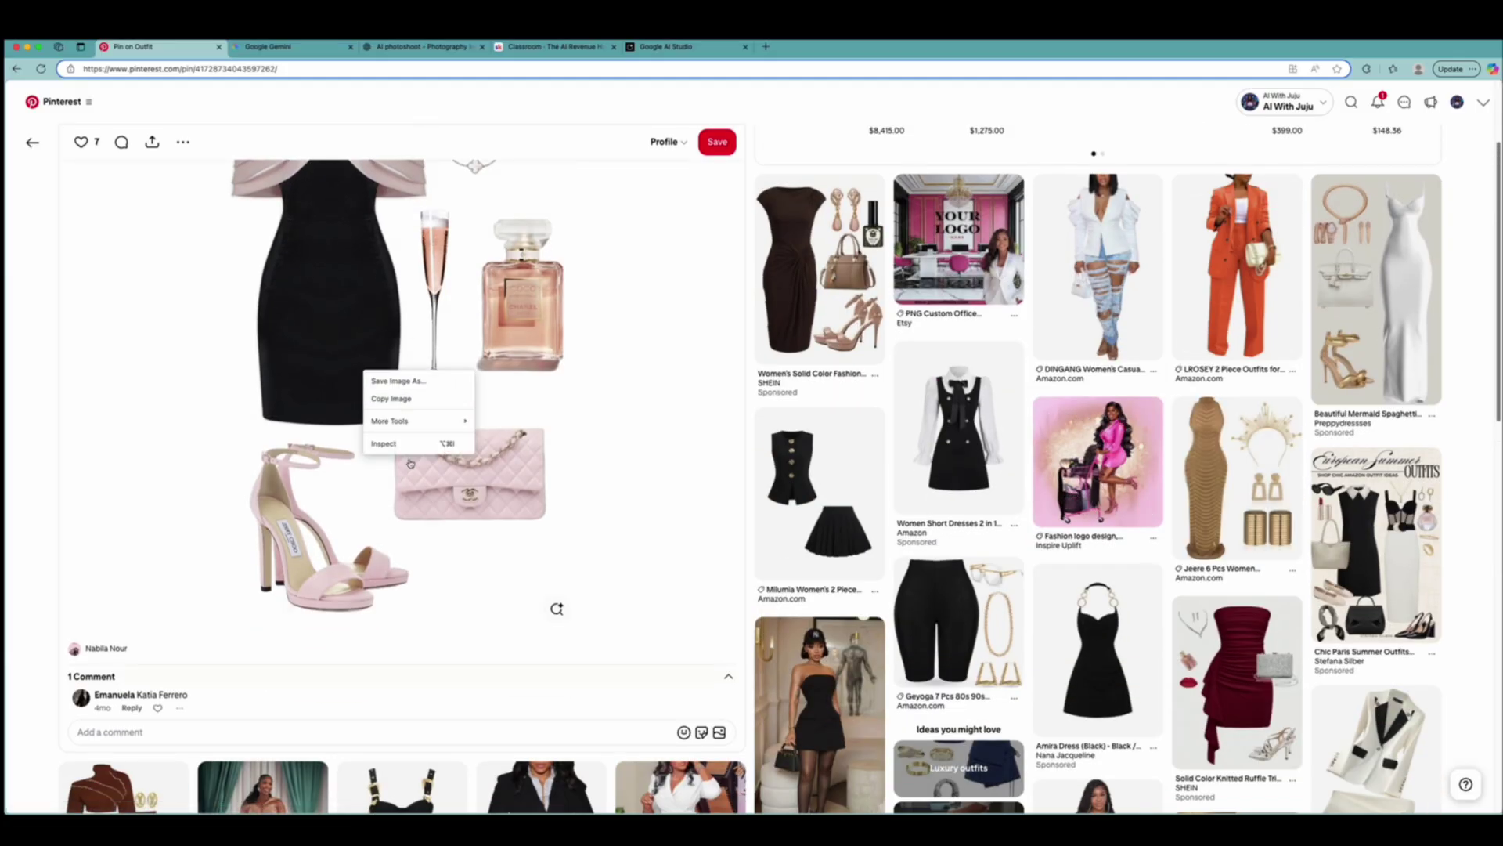
{"action": "left_click", "coordinate": [391, 399]}
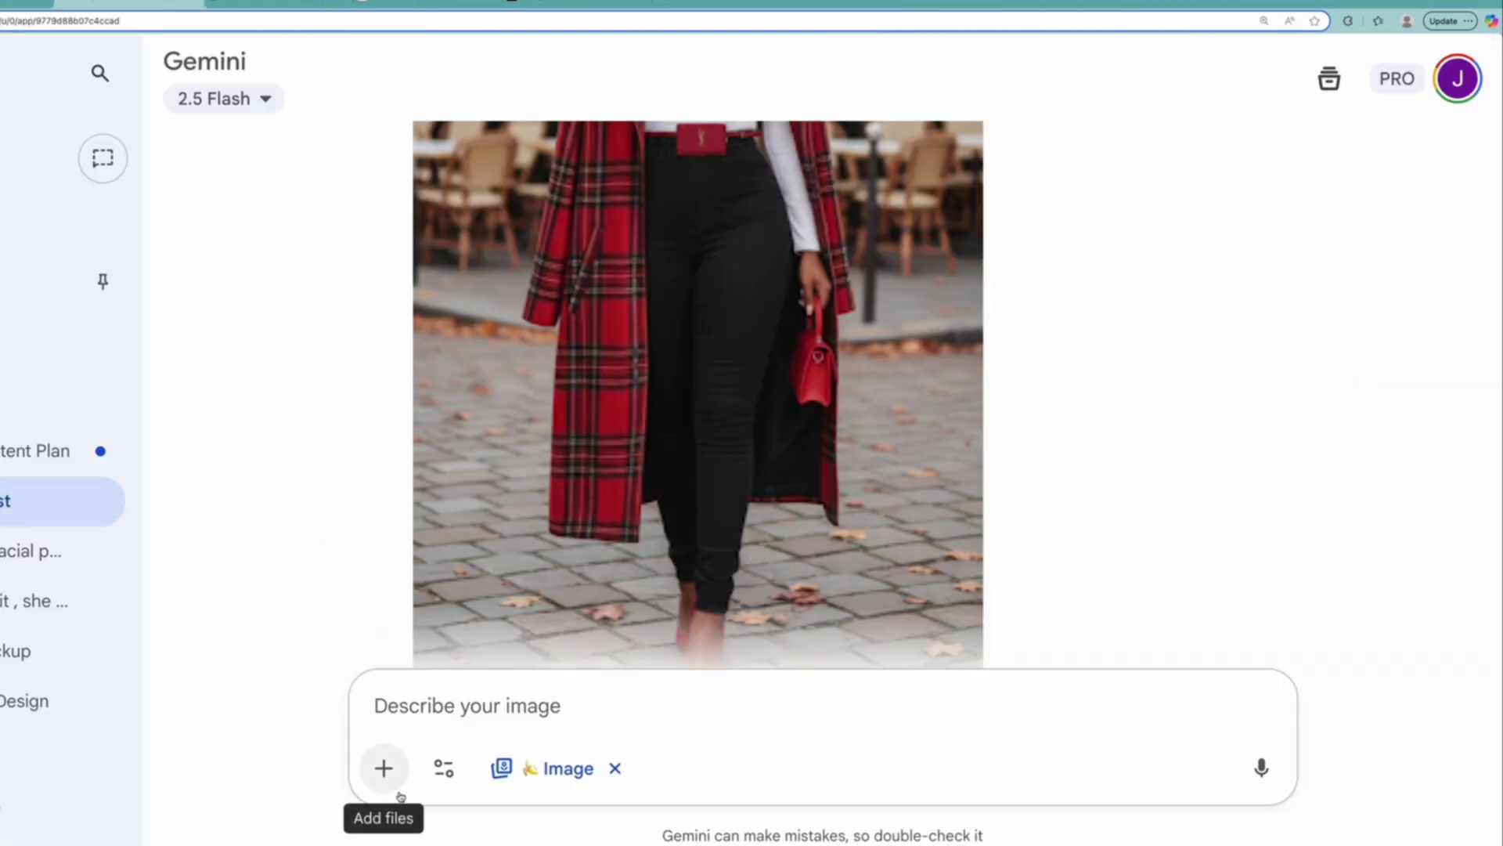
In Gemini, attach the avatar portrait from the AWJ Fashionista folder together with the copied bow dress outfit image.
{"action": "left_click", "coordinate": [384, 768]}
{"action": "left_click", "coordinate": [431, 604]}
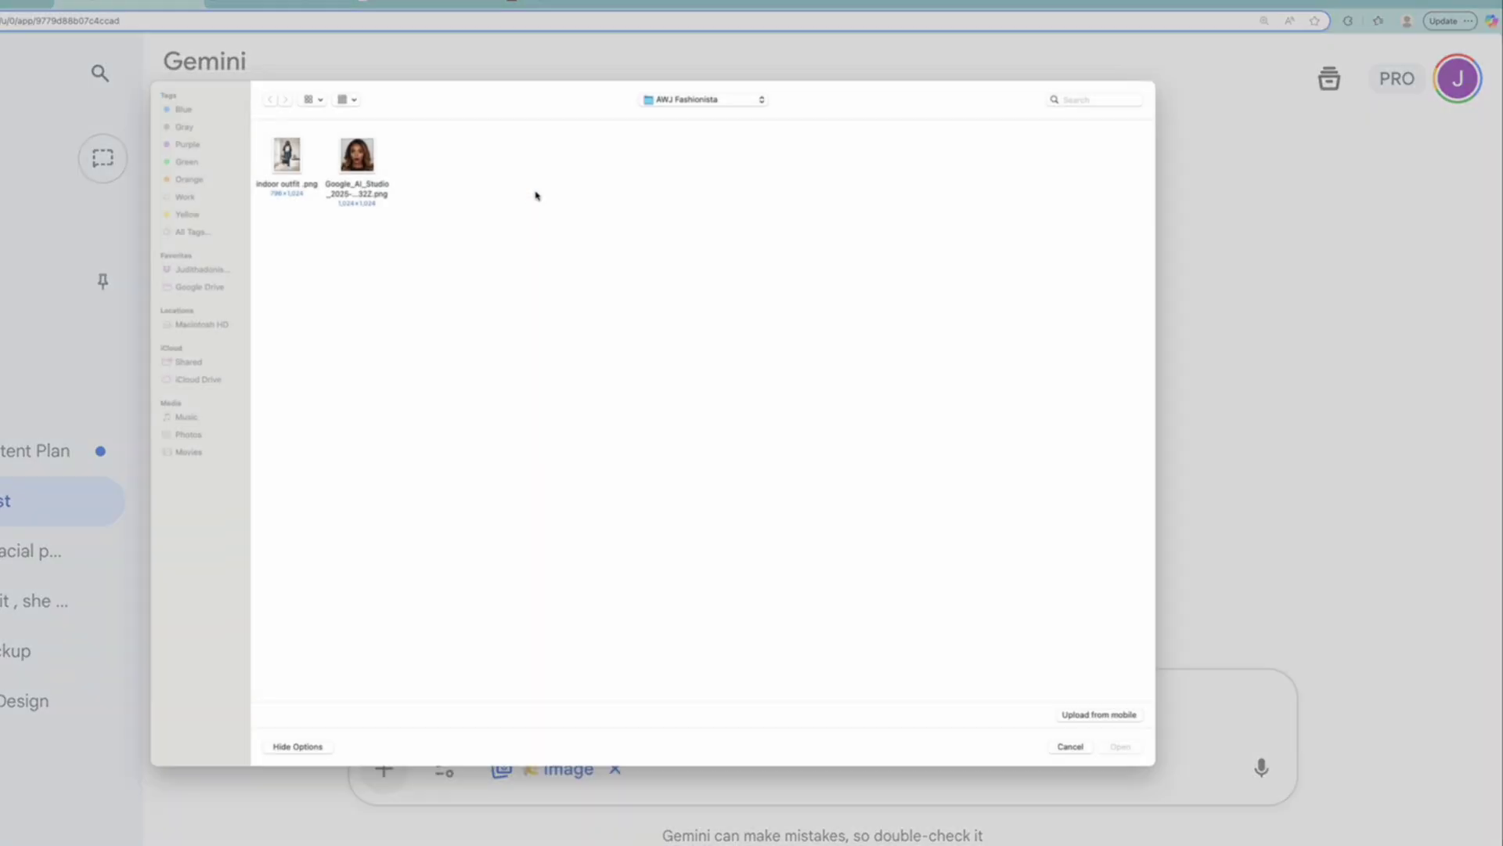
{"action": "left_click", "coordinate": [364, 160]}
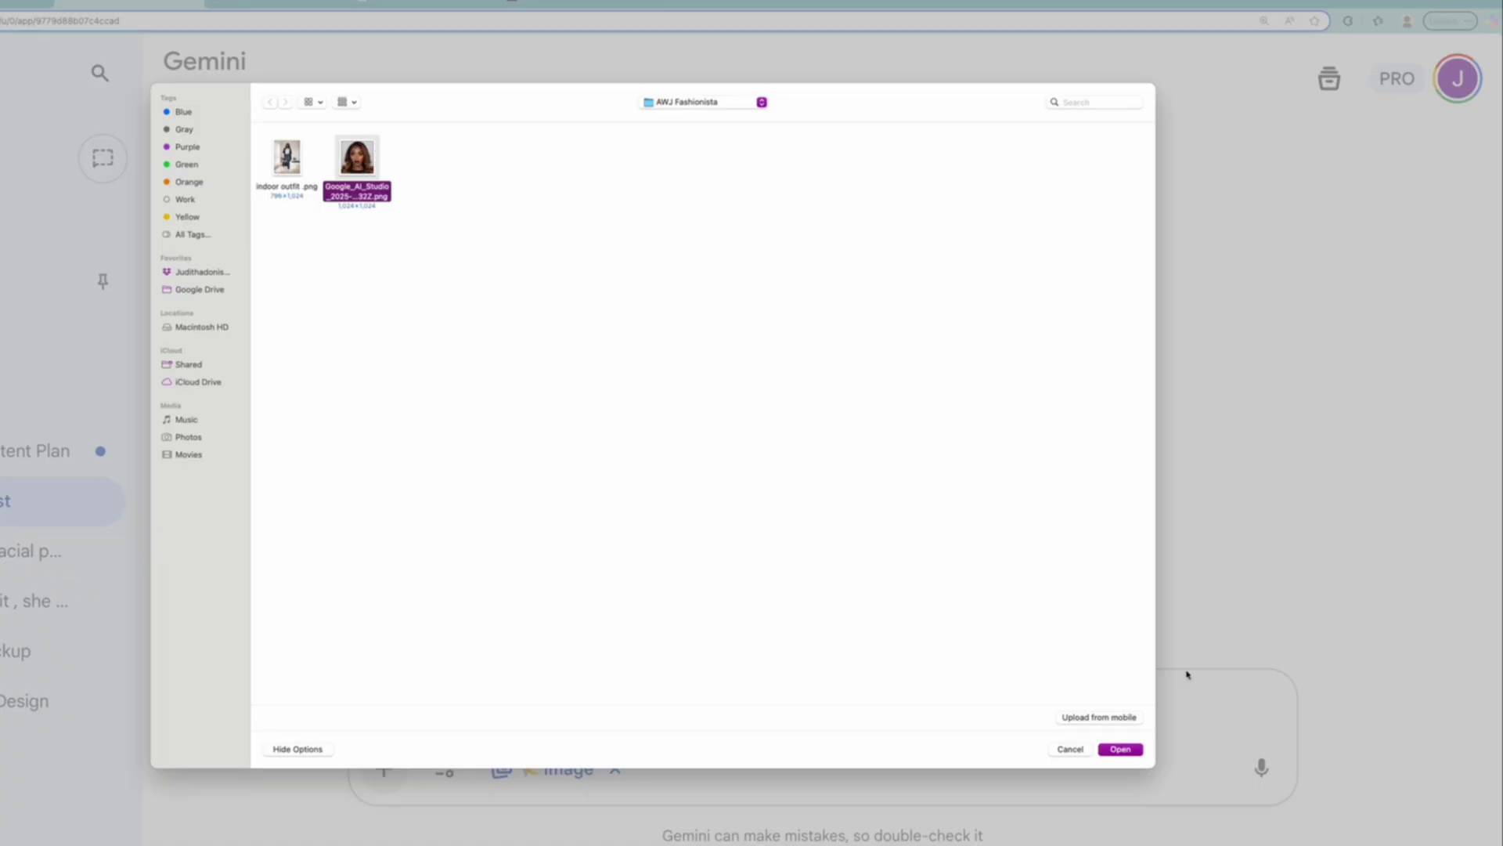
{"action": "left_click", "coordinate": [1120, 749]}
{"action": "scroll", "coordinate": [467, 668], "scroll_direction": "down", "scroll_amount": 5}
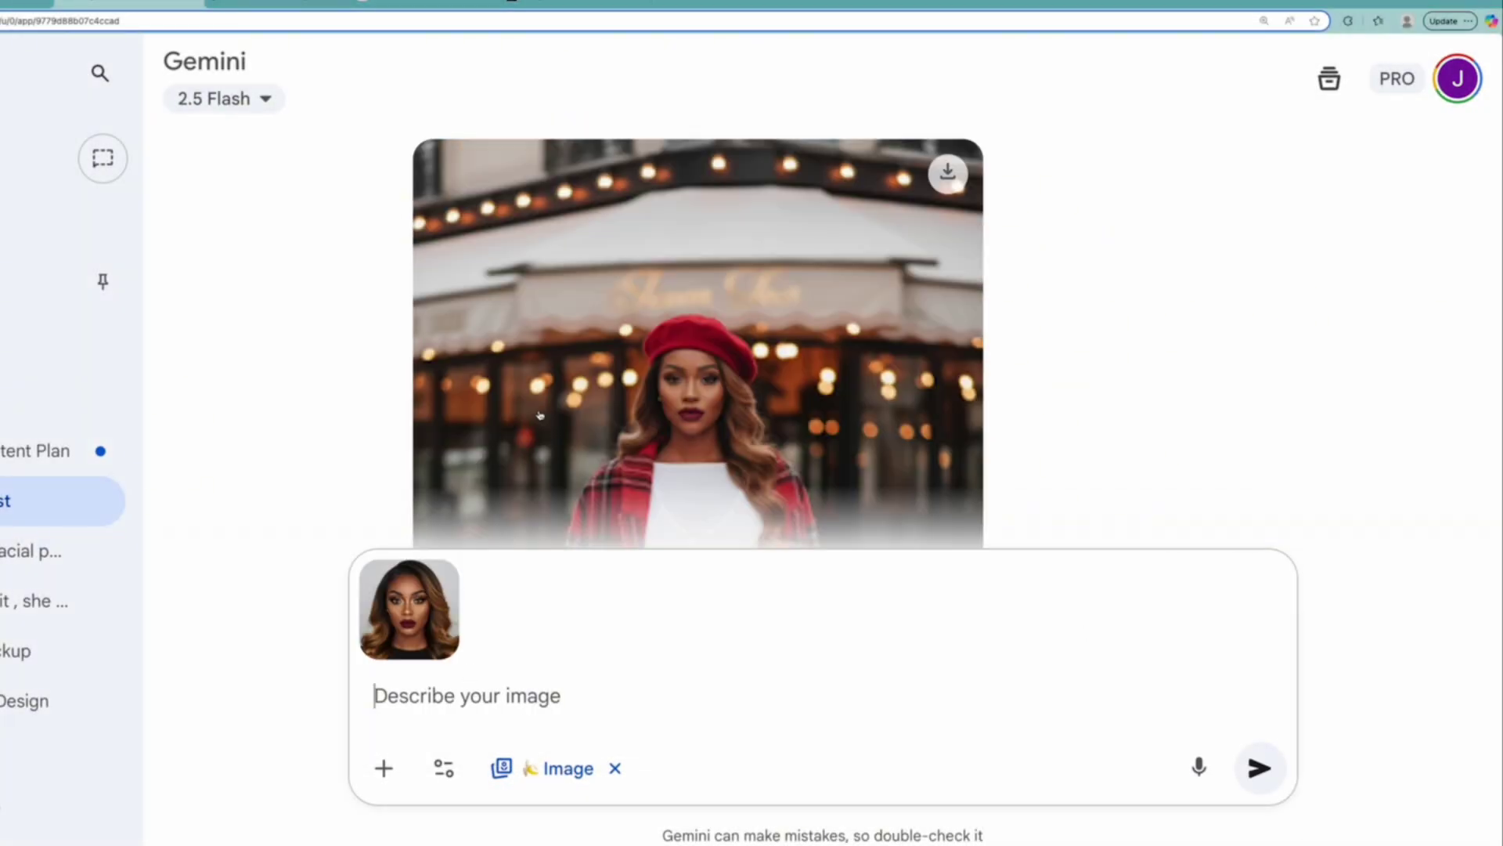
{"action": "scroll", "coordinate": [825, 369], "scroll_direction": "up", "scroll_amount": 4}
{"action": "scroll", "coordinate": [511, 722], "scroll_direction": "down", "scroll_amount": 10}
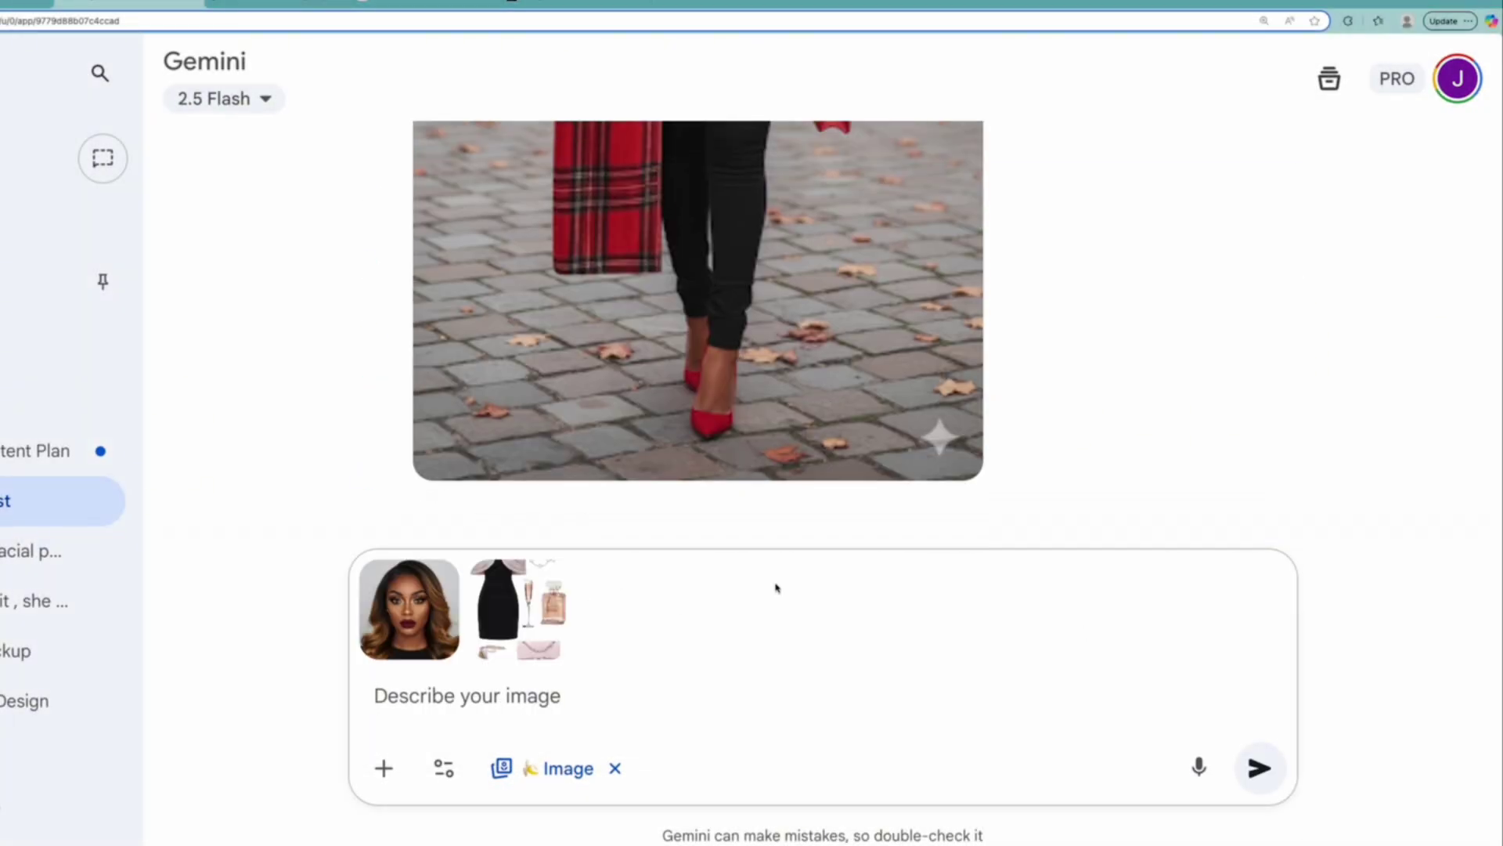
Find the earlier styling prompt for the jeans outfit in the chat, expand it and copy its full text.
{"action": "scroll", "coordinate": [862, 427], "scroll_direction": "up", "scroll_amount": 5}
{"action": "scroll", "coordinate": [861, 423], "scroll_direction": "down", "scroll_amount": 5}
{"action": "scroll", "coordinate": [851, 407], "scroll_direction": "up", "scroll_amount": 3}
{"action": "scroll", "coordinate": [1096, 415], "scroll_direction": "down", "scroll_amount": 5}
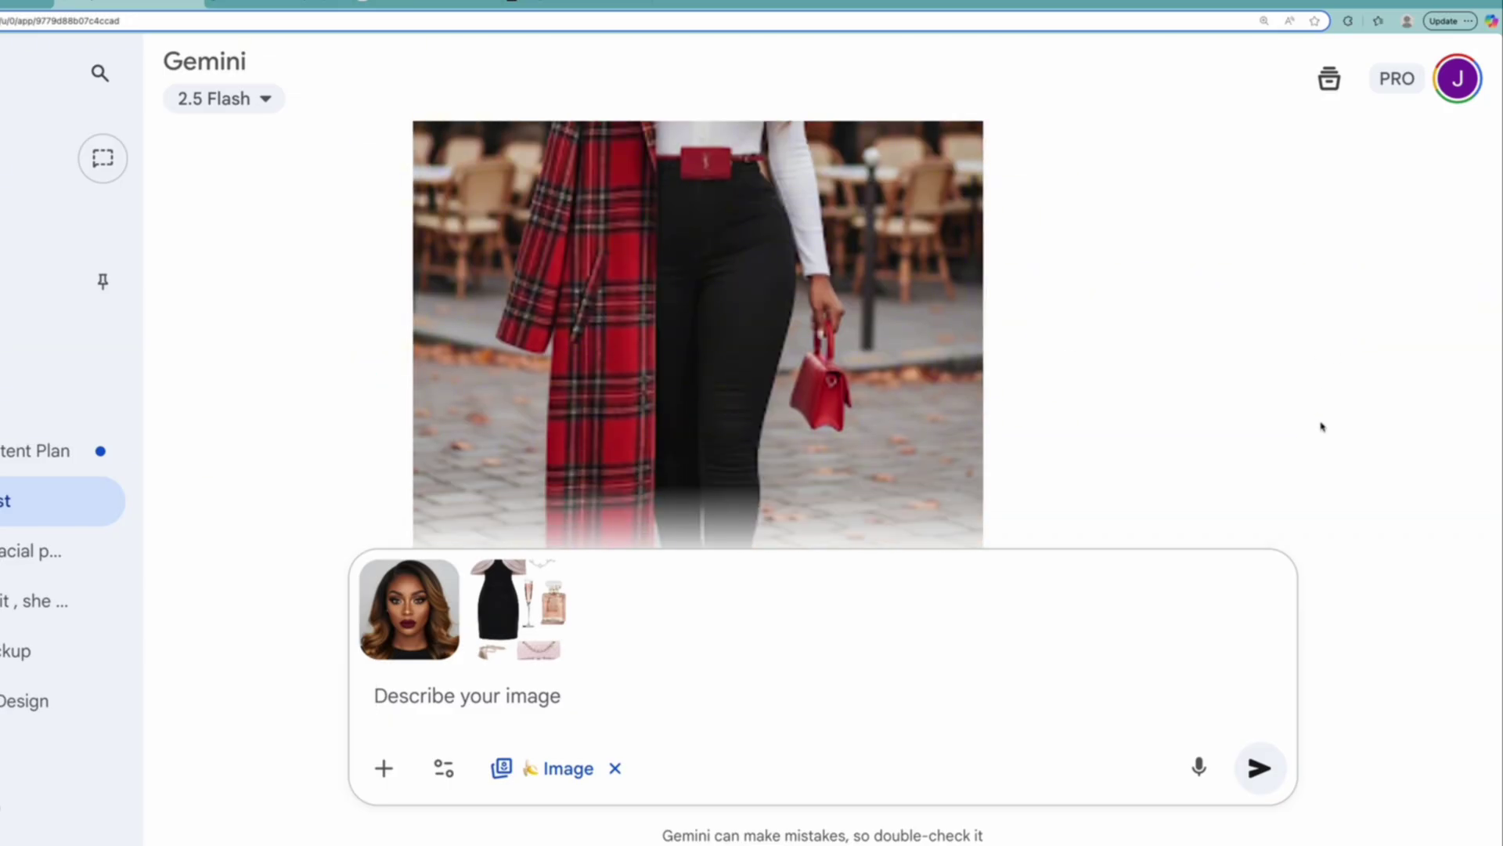
{"action": "scroll", "coordinate": [1234, 366], "scroll_direction": "up", "scroll_amount": 5}
{"action": "scroll", "coordinate": [1080, 406], "scroll_direction": "down", "scroll_amount": 12}
{"action": "scroll", "coordinate": [1073, 394], "scroll_direction": "up", "scroll_amount": 3}
{"action": "scroll", "coordinate": [1070, 395], "scroll_direction": "up", "scroll_amount": 10}
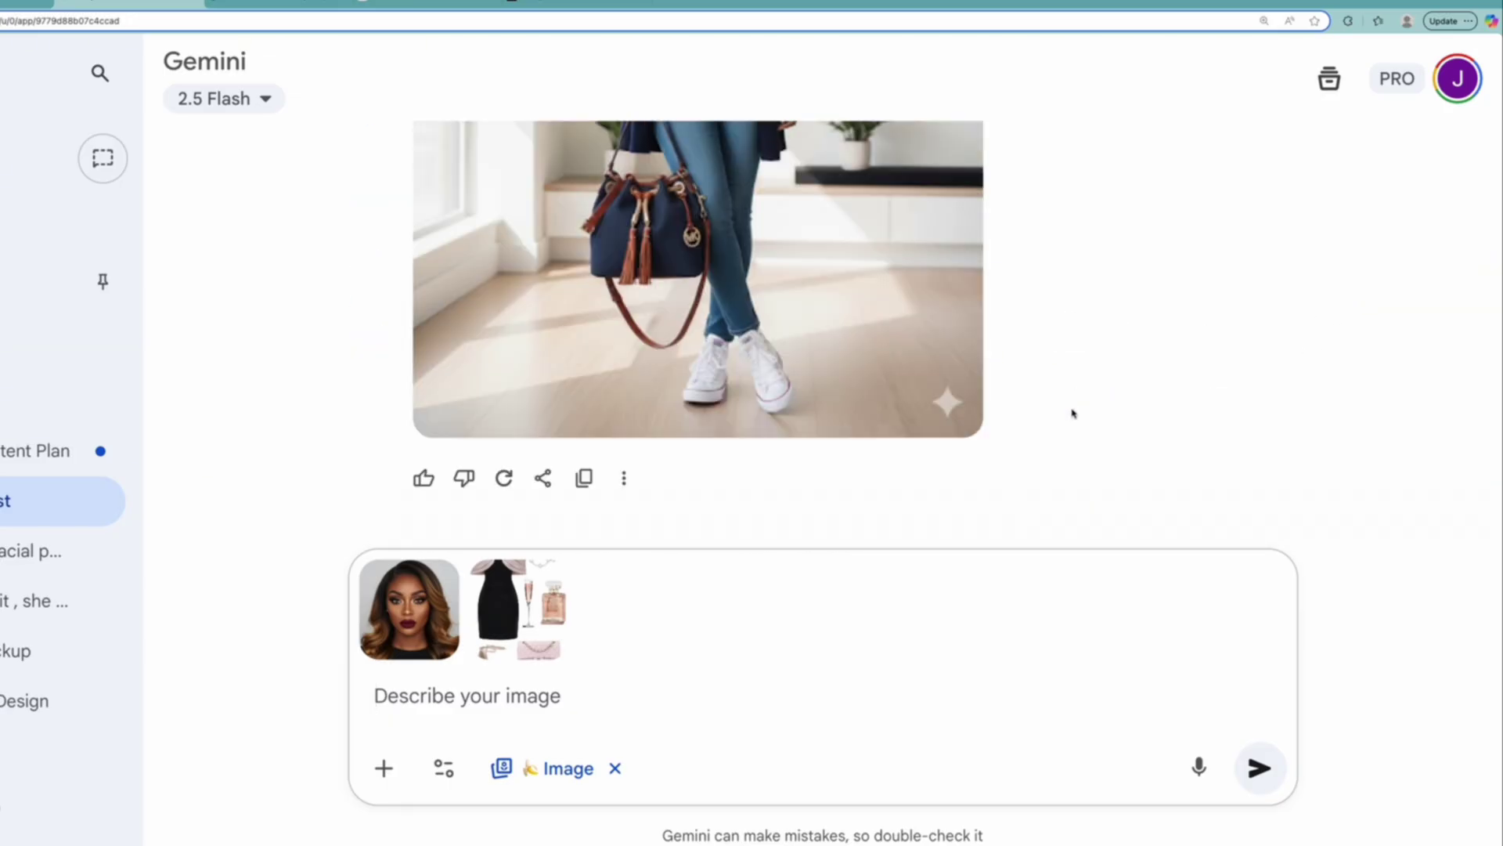
{"action": "left_click_drag", "start_coordinate": [712, 288], "coordinate": [1143, 360]}
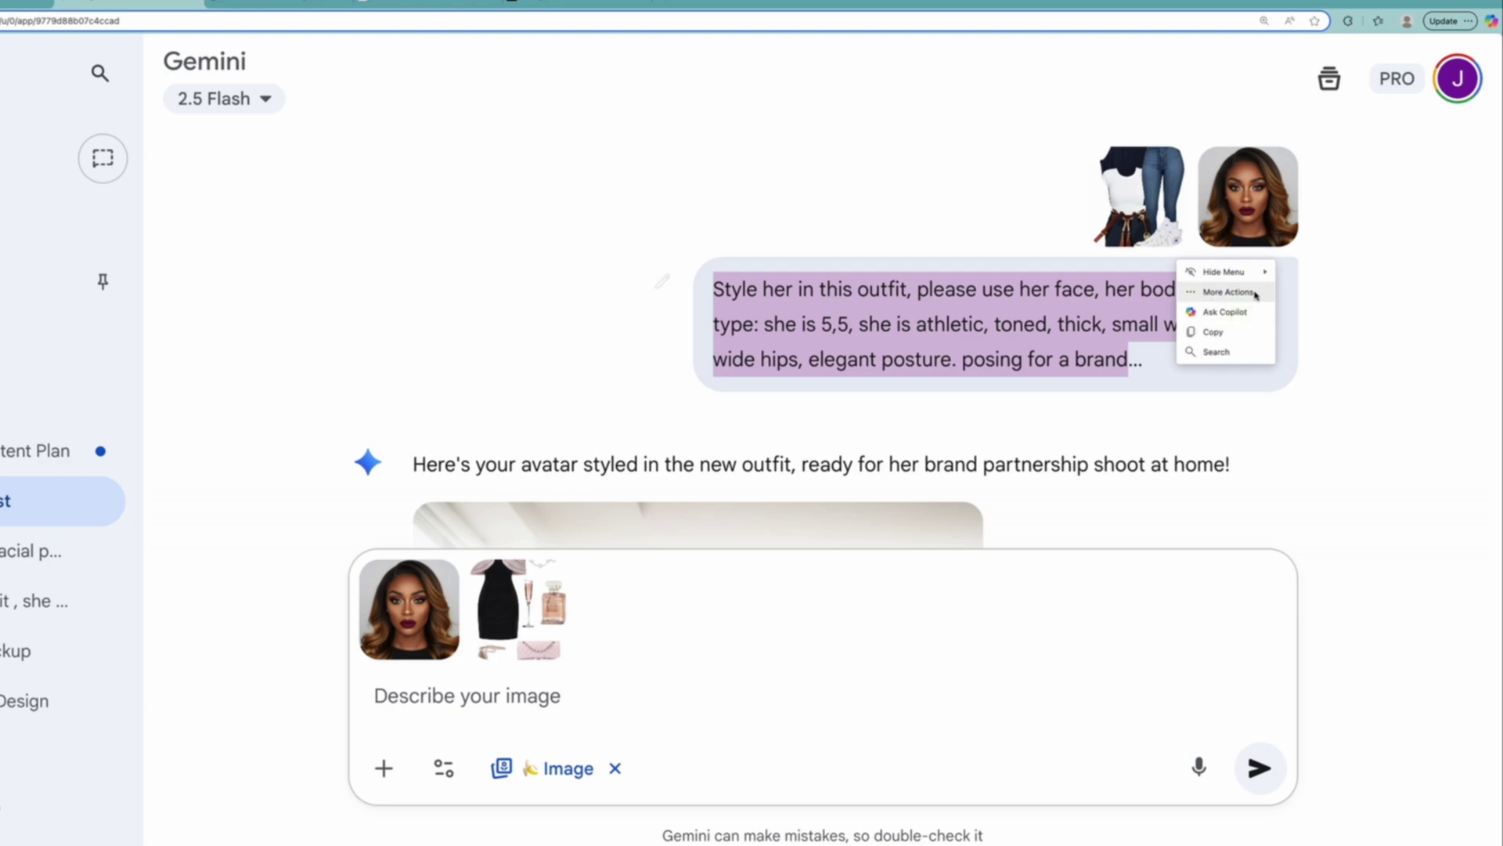
{"action": "right_click", "coordinate": [1167, 374]}
{"action": "left_click", "coordinate": [1253, 297]}
{"action": "left_click", "coordinate": [1253, 297]}
{"action": "left_click_drag", "start_coordinate": [714, 272], "coordinate": [1135, 478]}
{"action": "right_click", "coordinate": [925, 352]}
{"action": "left_click", "coordinate": [948, 386]}
Reuse the copied prompt with its scene replaced by a closet clothing haul shot on a Sony A7C, 35mm lens, and generate the image.
{"action": "left_click", "coordinate": [437, 687]}
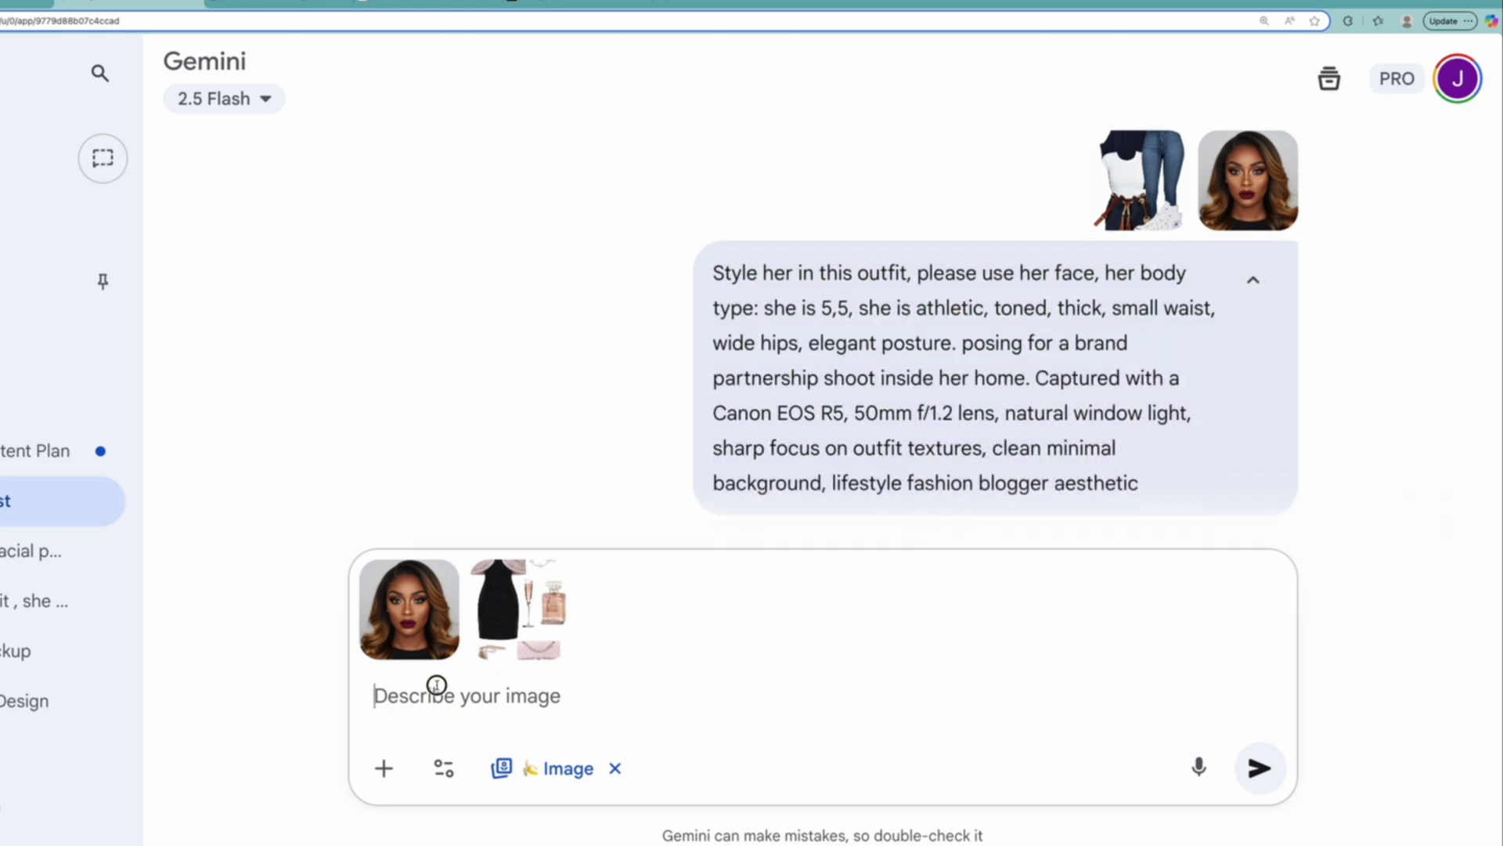
{"action": "key", "text": "ctrl+v"}
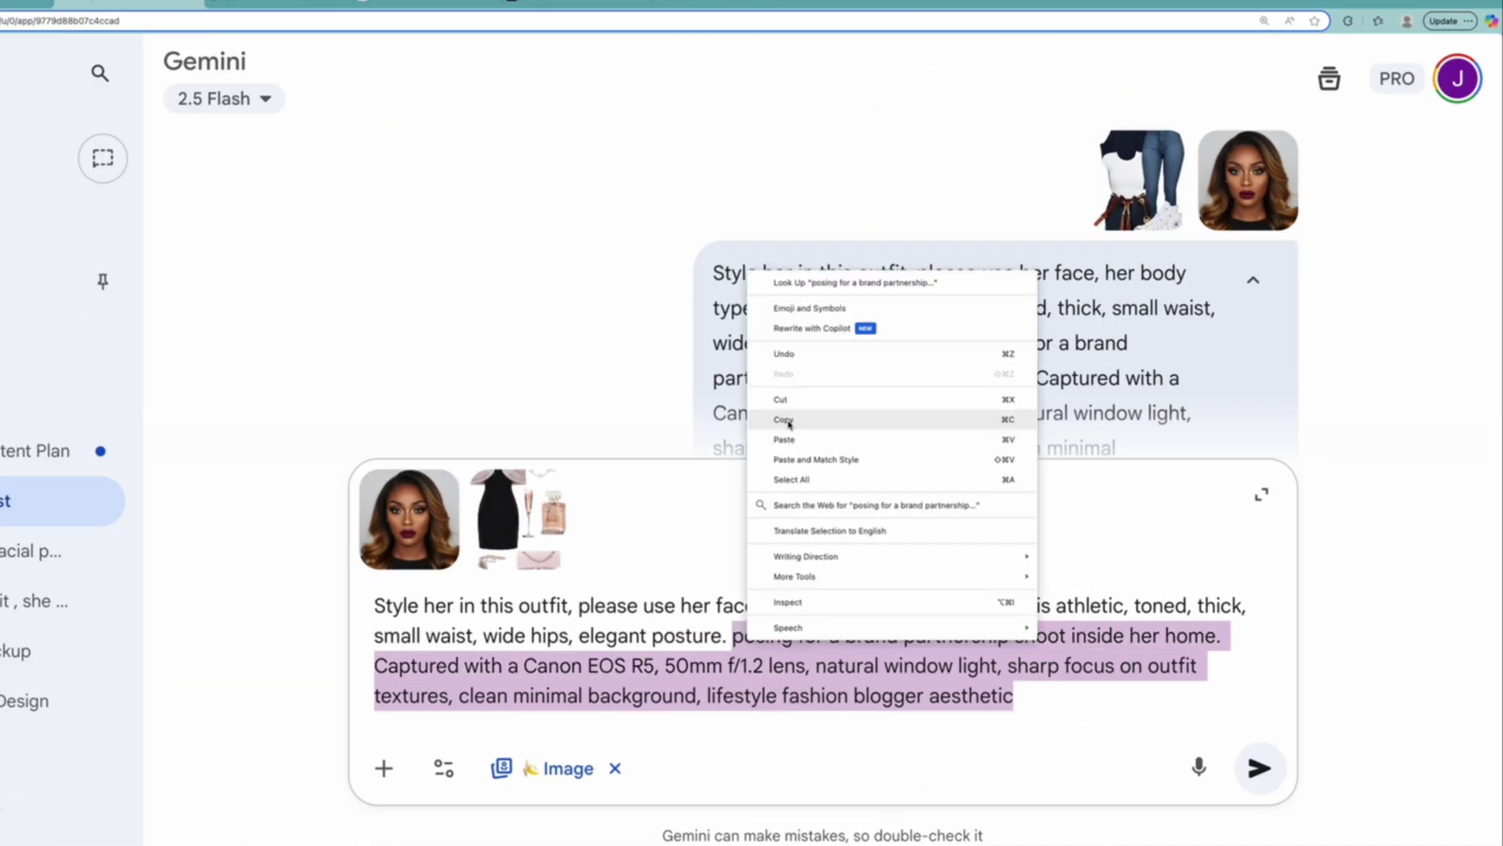
{"action": "left_click", "coordinate": [783, 435]}
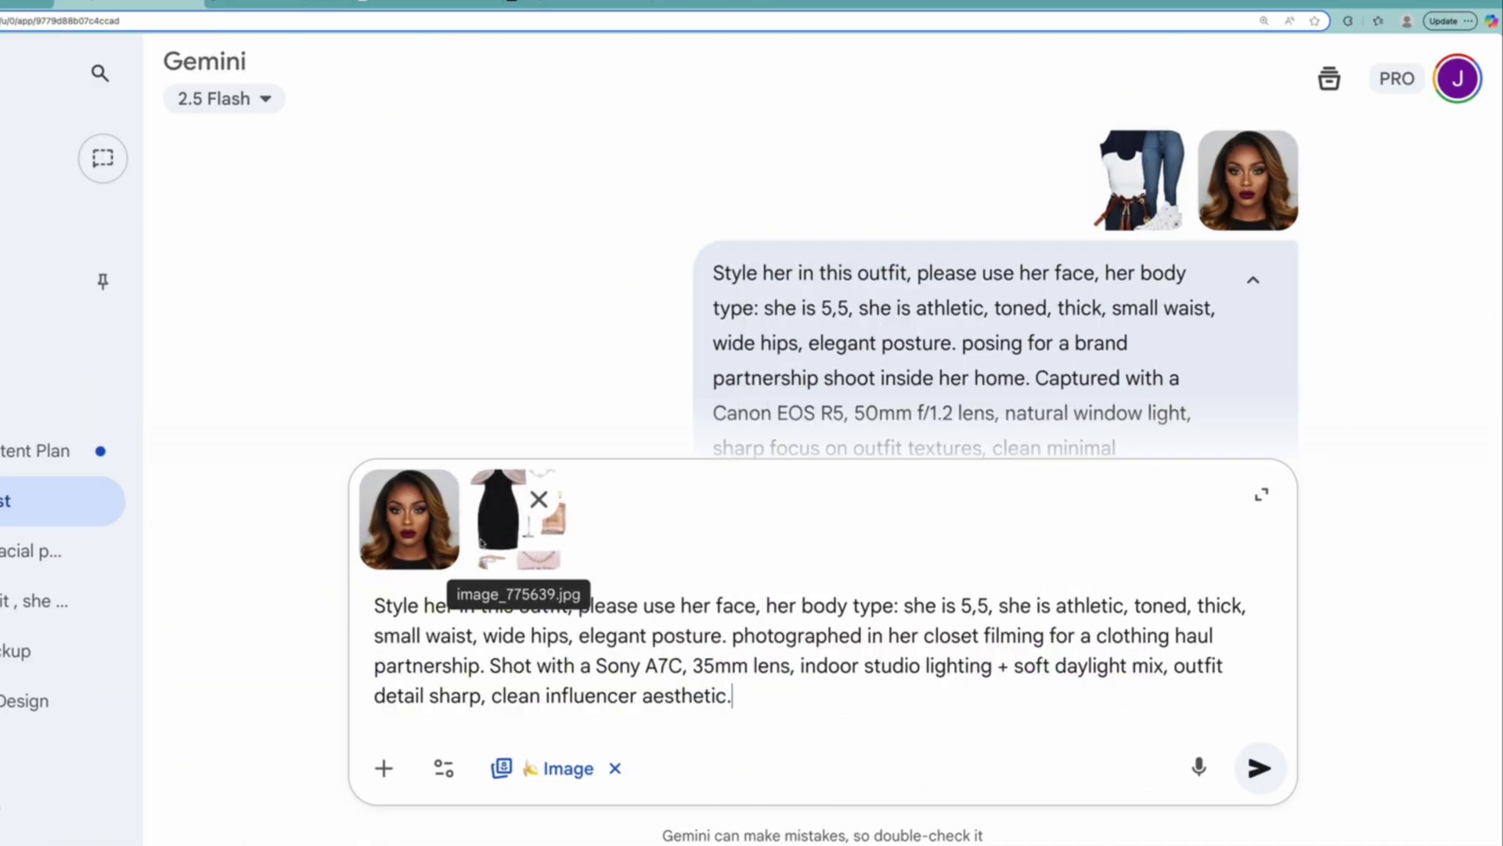
{"action": "left_click", "coordinate": [1259, 768]}
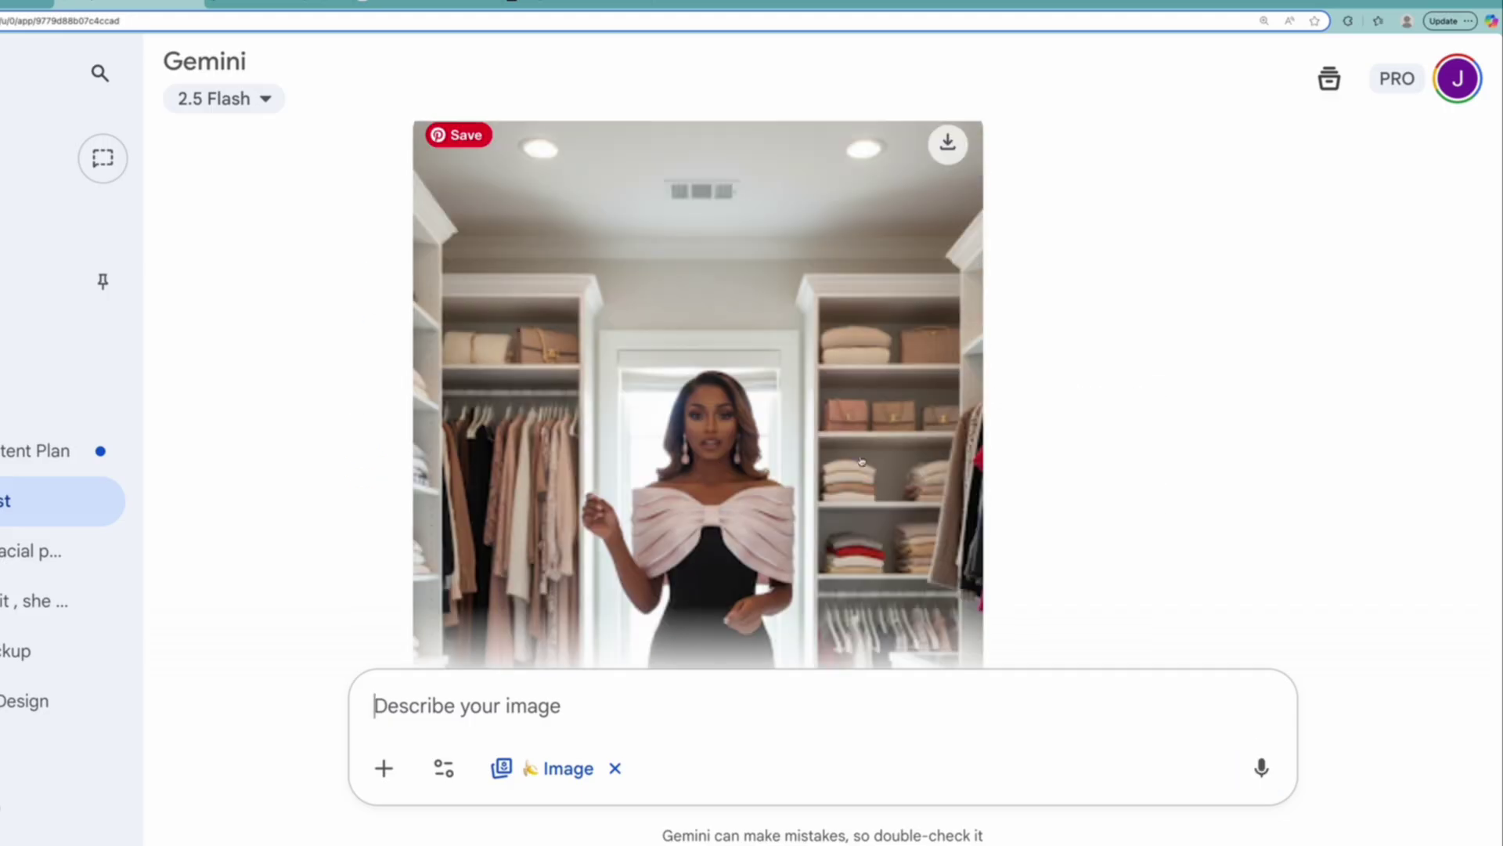
Check the generated closet image and submit the follow-up request "can you have her hold a glass of champagne".
{"action": "scroll", "coordinate": [995, 478], "scroll_direction": "down", "scroll_amount": 7}
{"action": "left_click", "coordinate": [688, 356]}
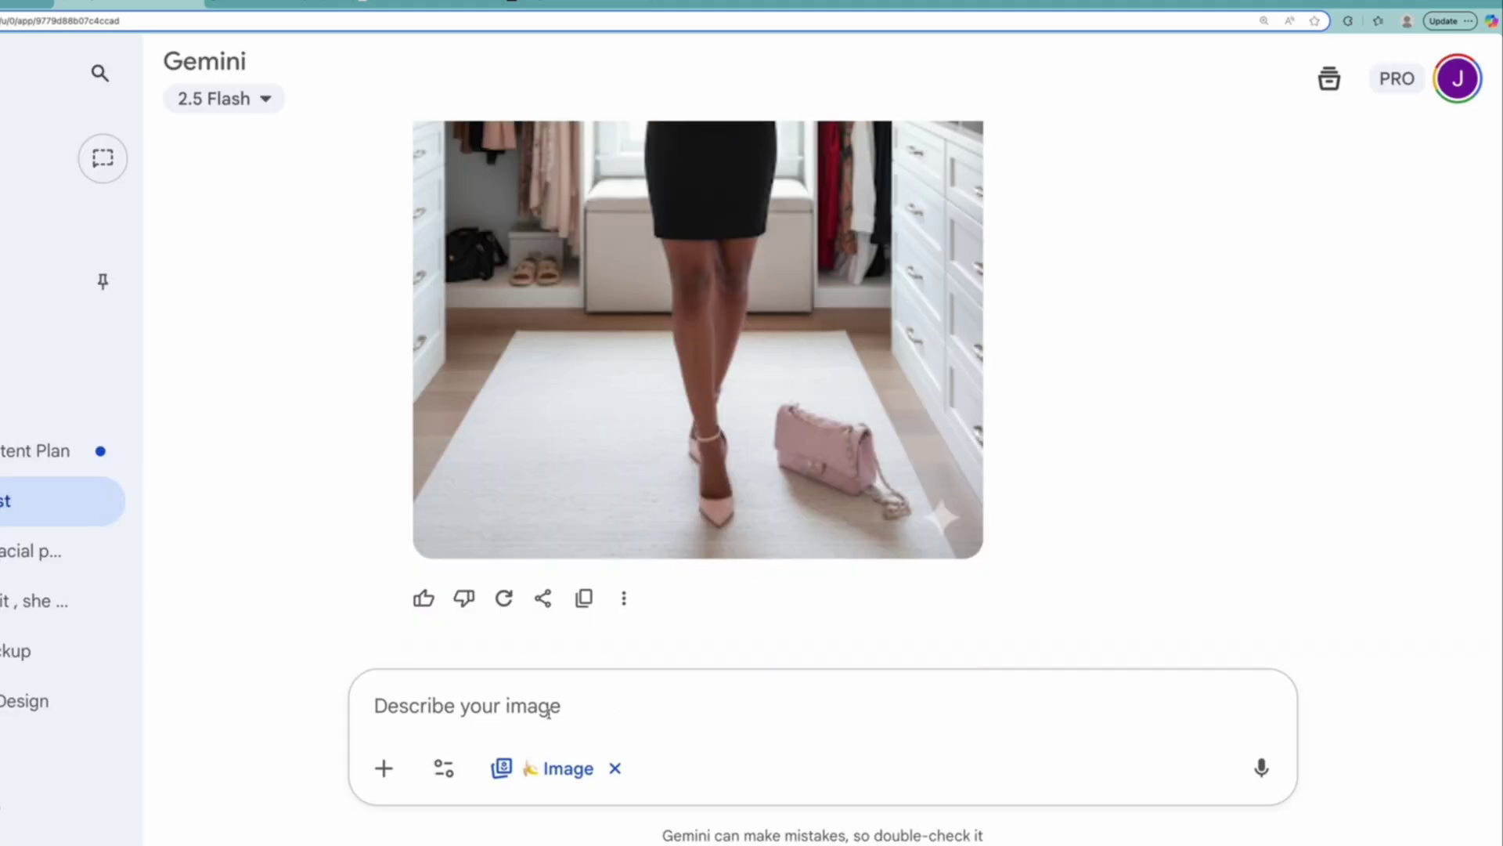
{"action": "type", "text": "can you have h"}
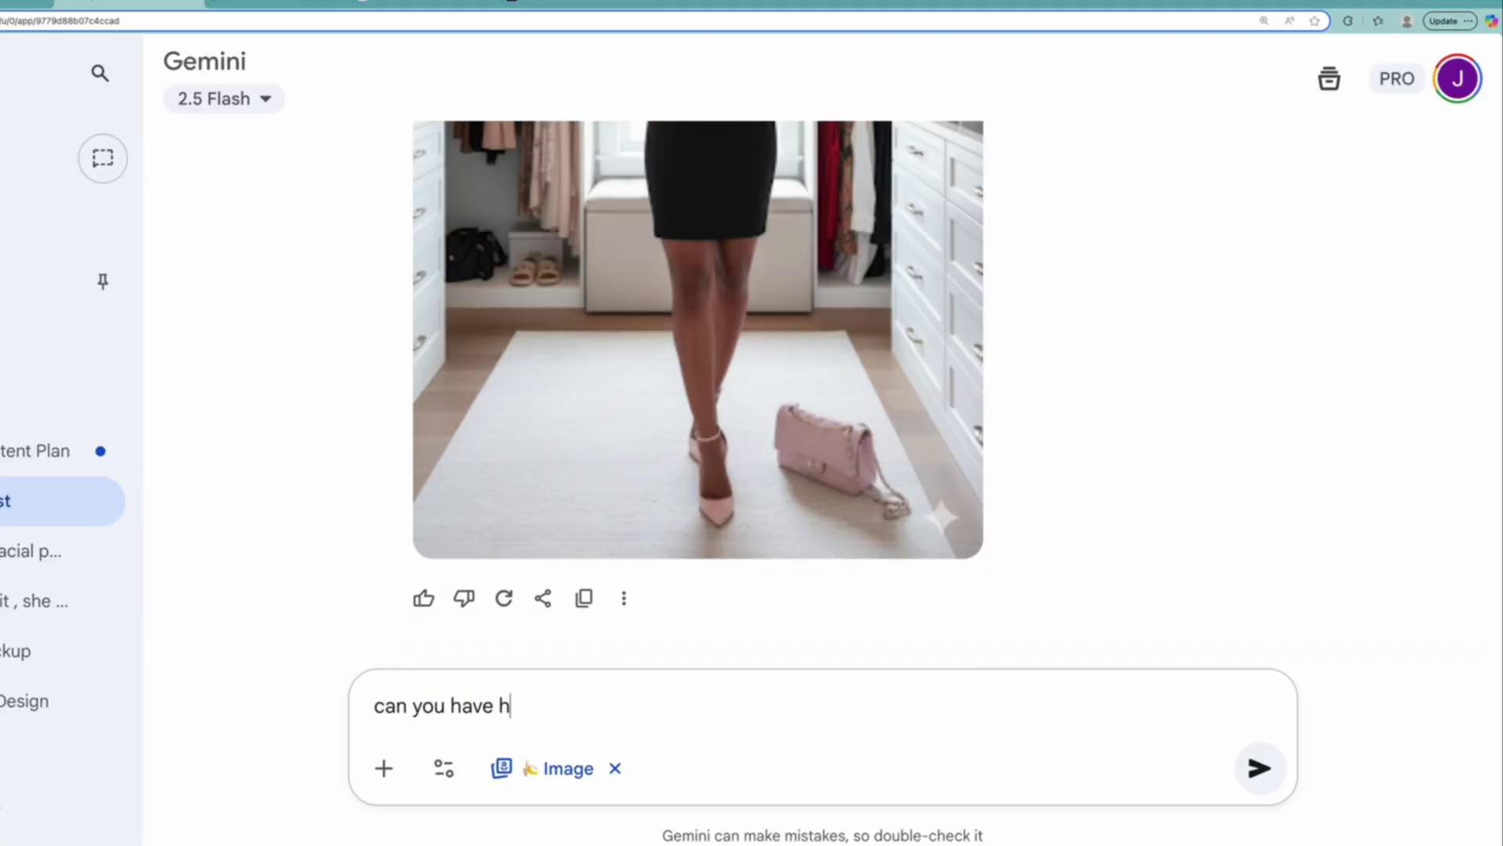
{"action": "key", "text": "Return"}
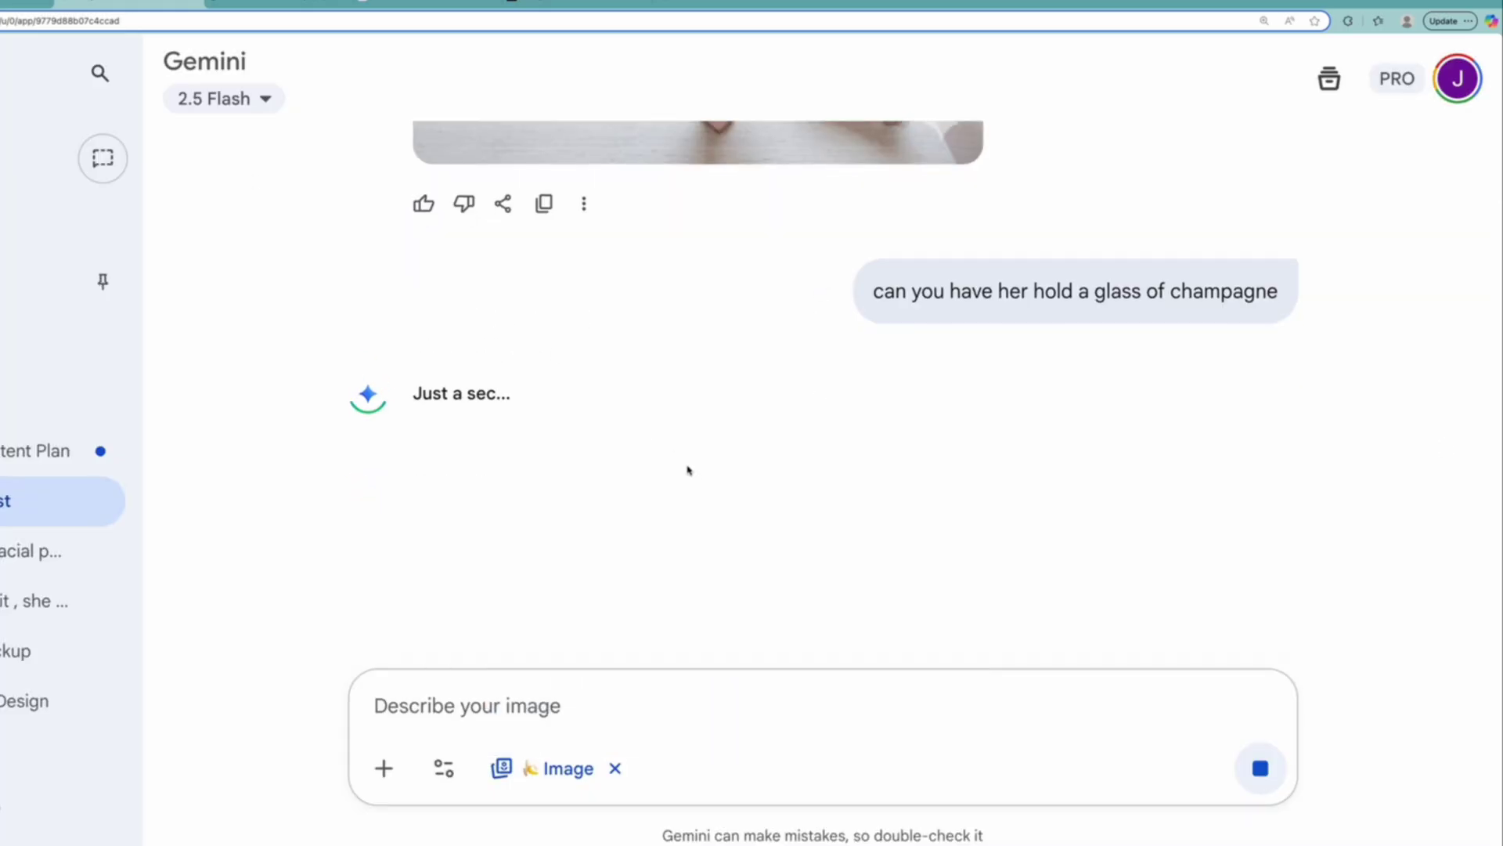
Compare the enlarged champagne image with the original bow dress pin on Pinterest, and close the enlarged view.
{"action": "left_click", "coordinate": [900, 419]}
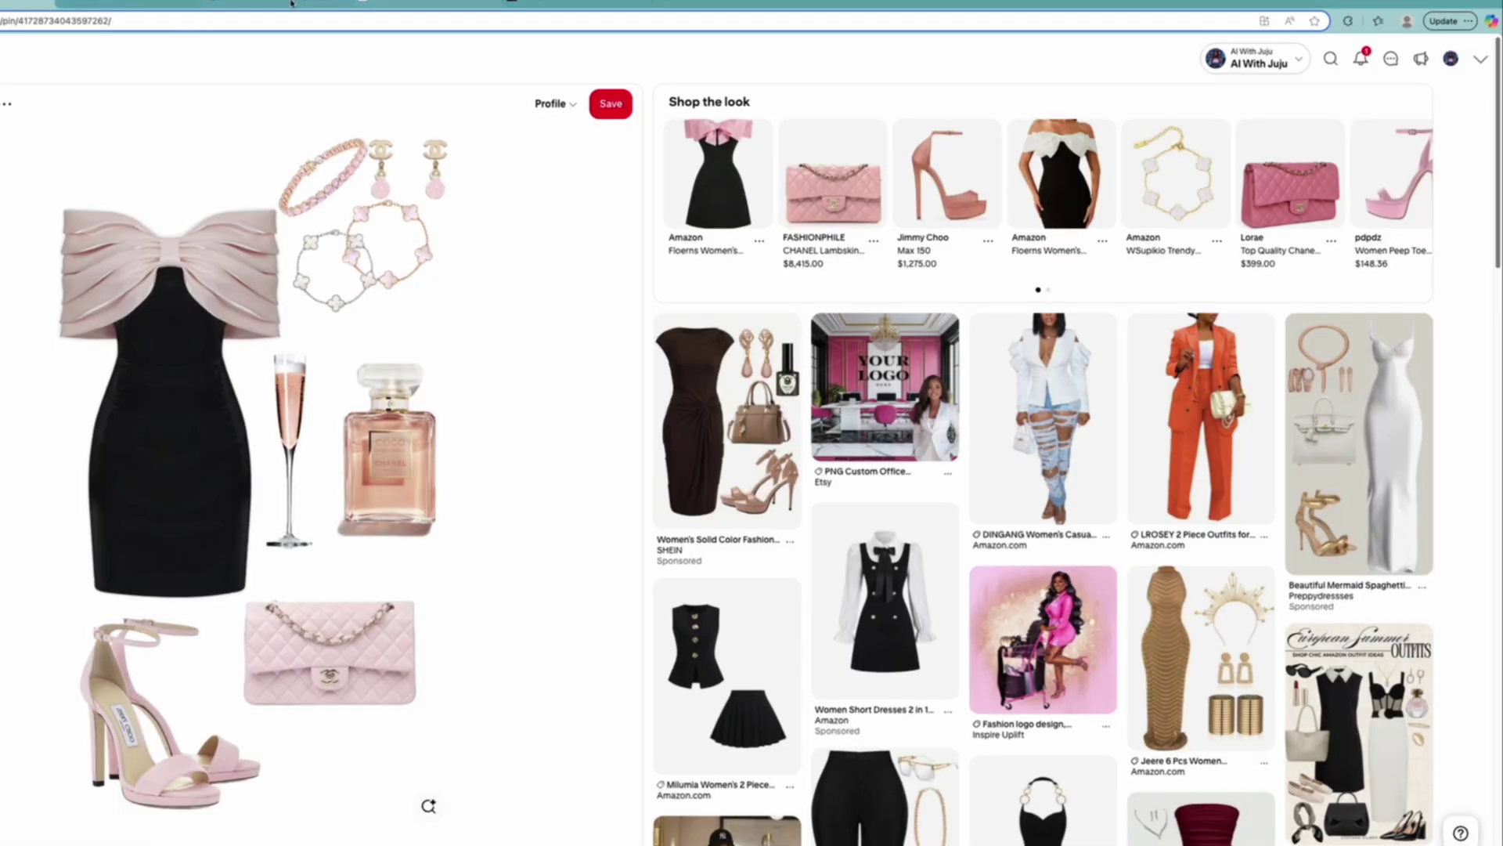
{"action": "left_click", "coordinate": [291, 2]}
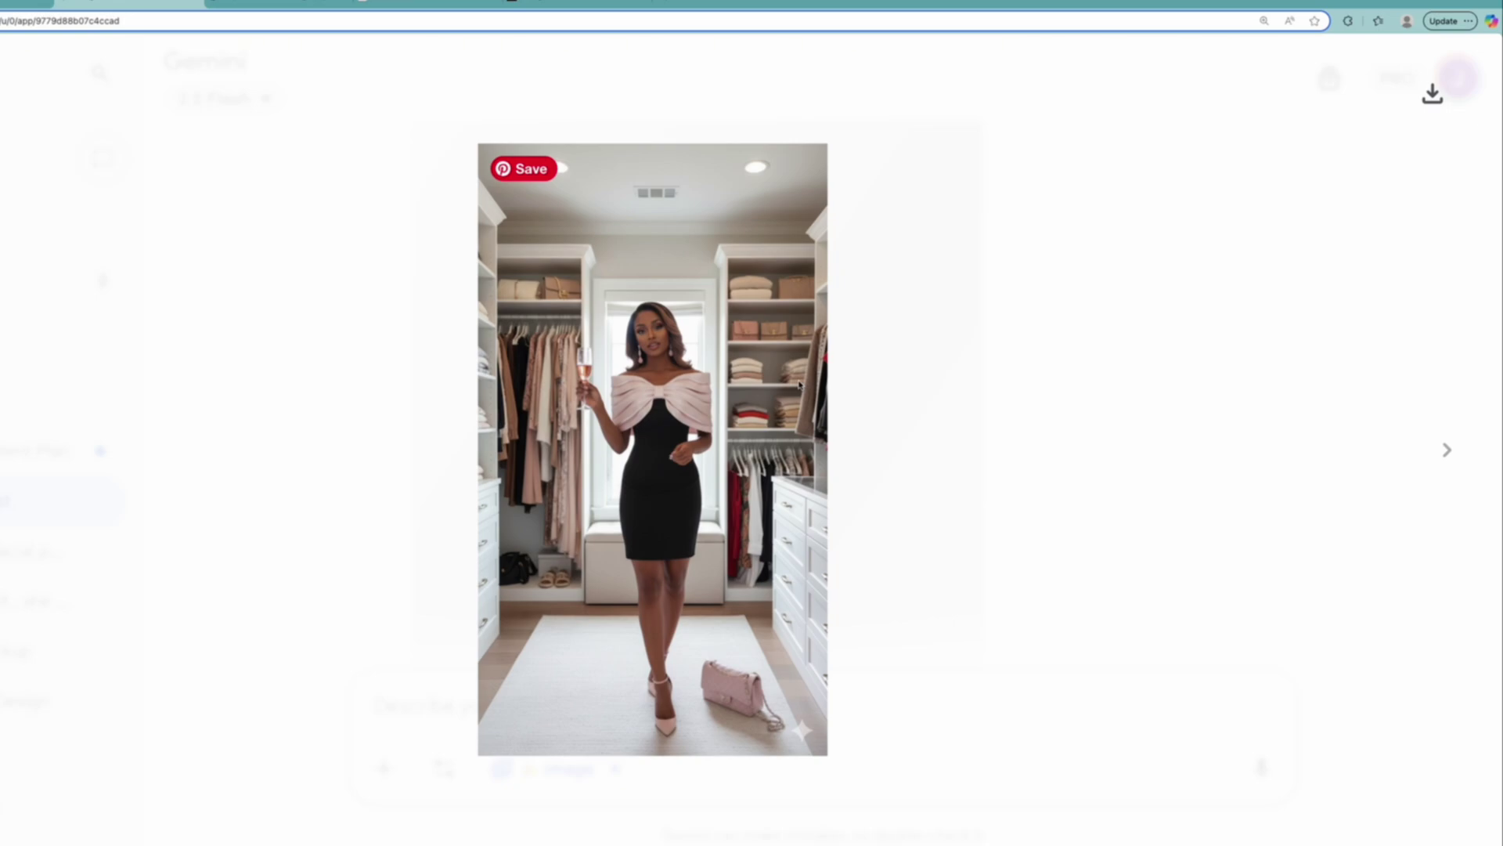
{"action": "left_click", "coordinate": [1000, 234]}
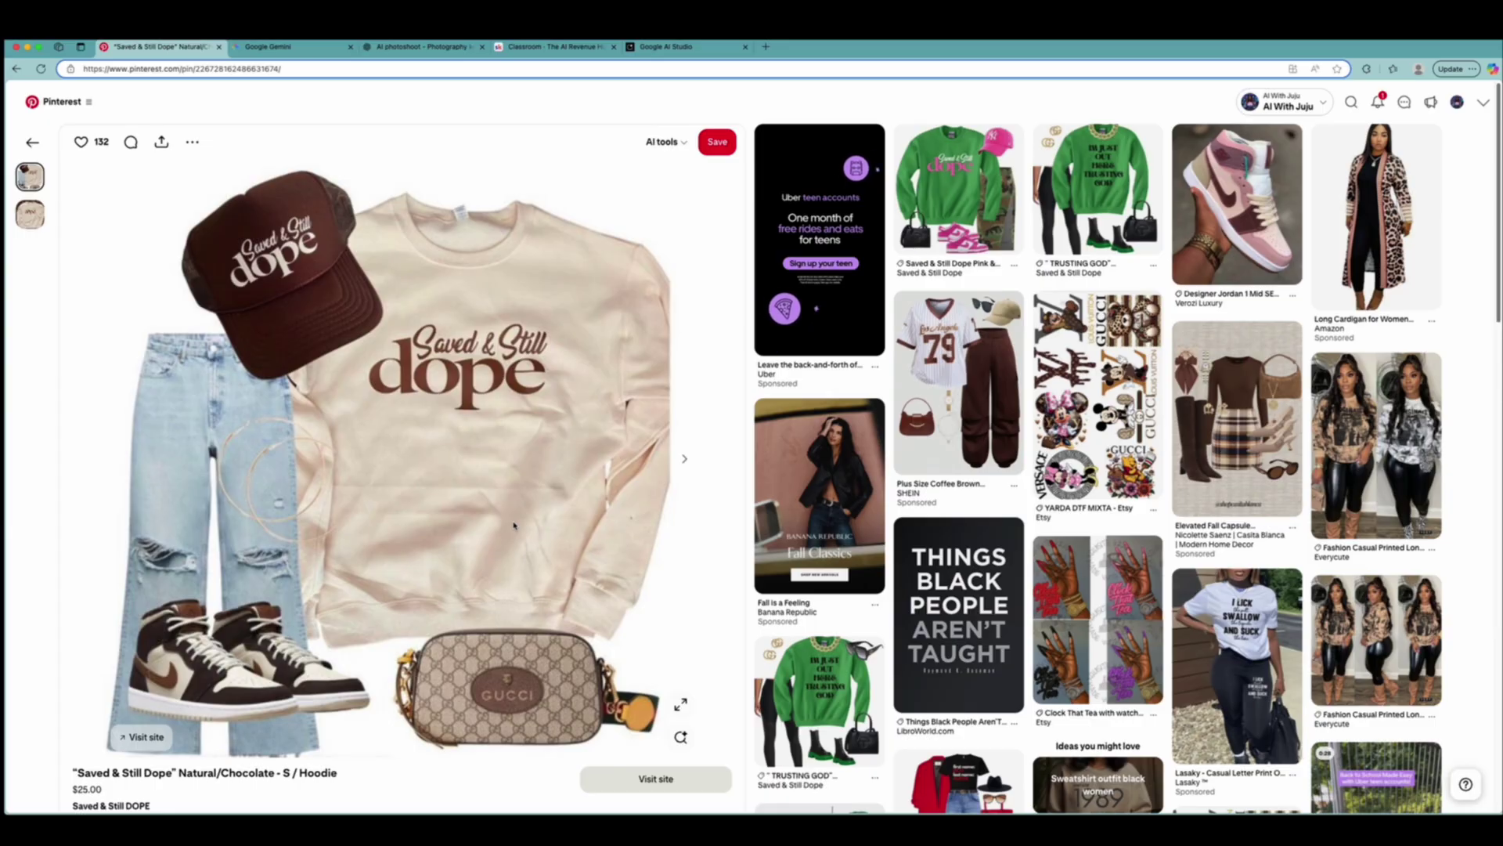
Look through the "Saved & Still Dope" sweatshirt outfit pin and its related pins on Pinterest for another outfit.
{"action": "scroll", "coordinate": [515, 526], "scroll_direction": "down", "scroll_amount": 3}
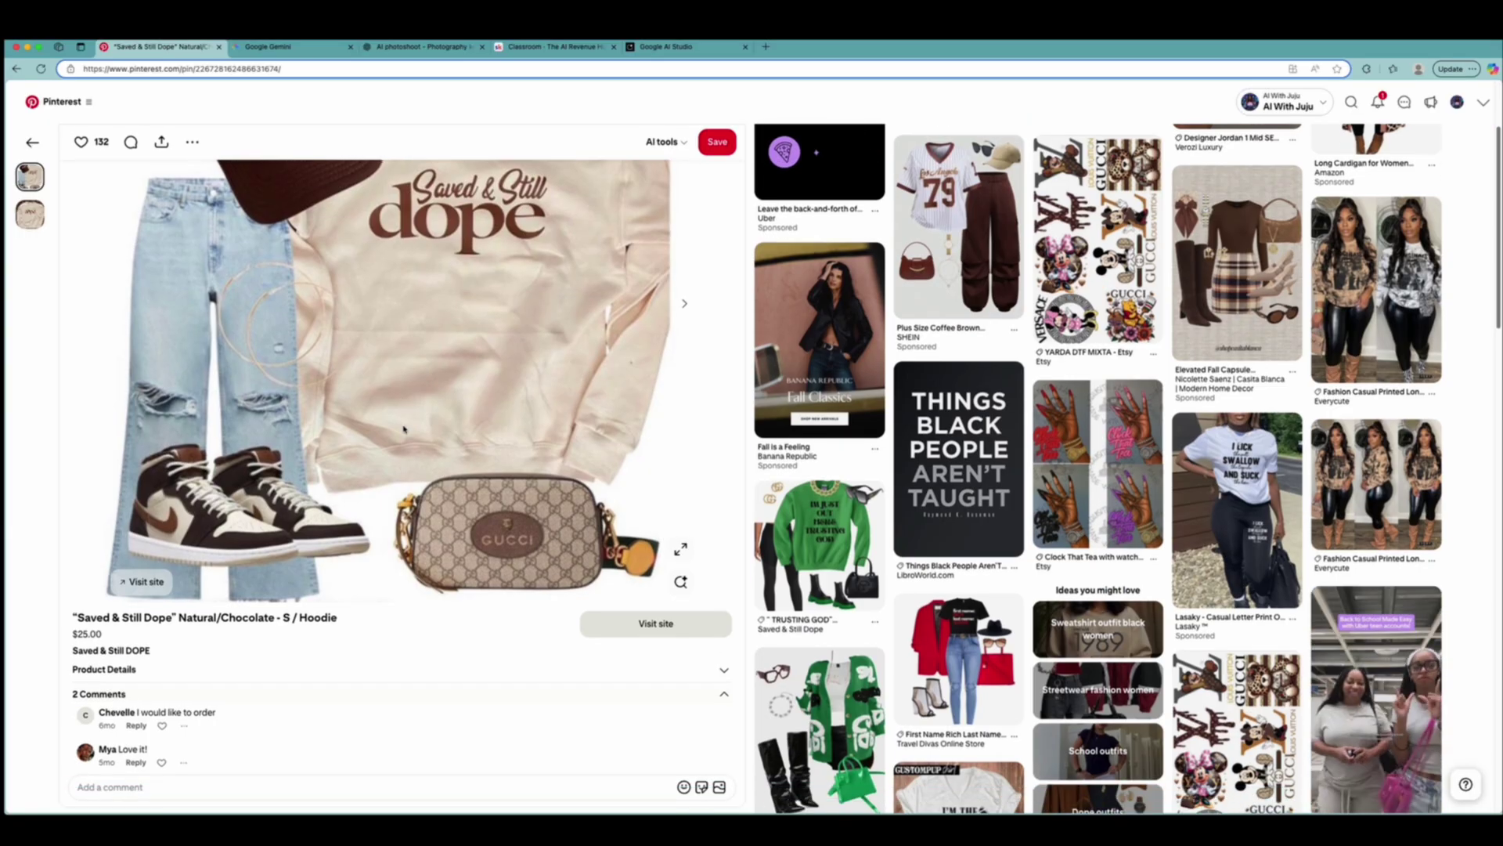
{"action": "scroll", "coordinate": [1449, 487], "scroll_direction": "down", "scroll_amount": 2}
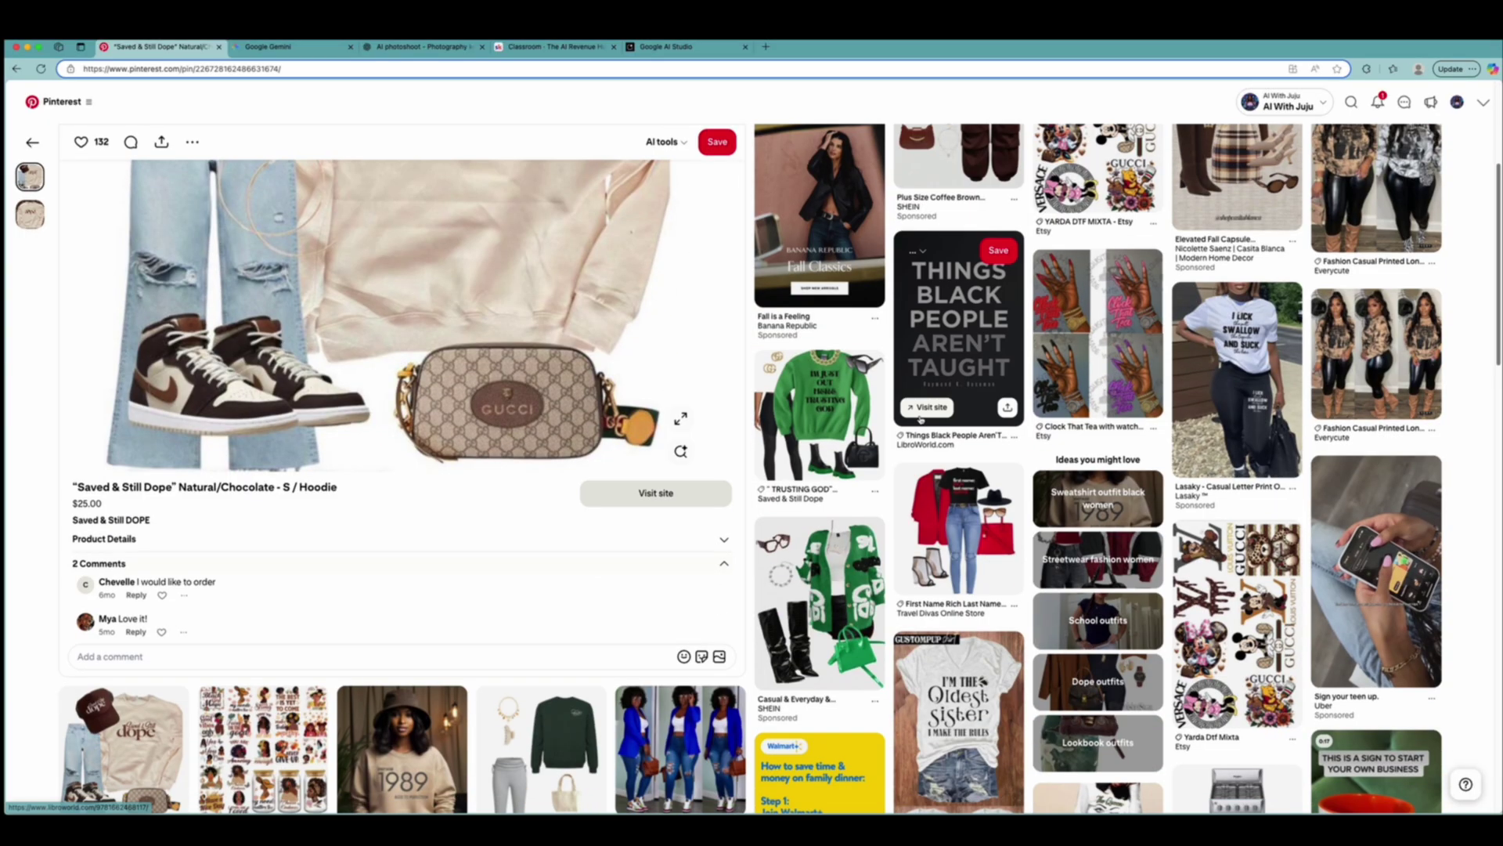
{"action": "scroll", "coordinate": [1448, 487], "scroll_direction": "down", "scroll_amount": 4}
{"action": "scroll", "coordinate": [688, 460], "scroll_direction": "up", "scroll_amount": 3}
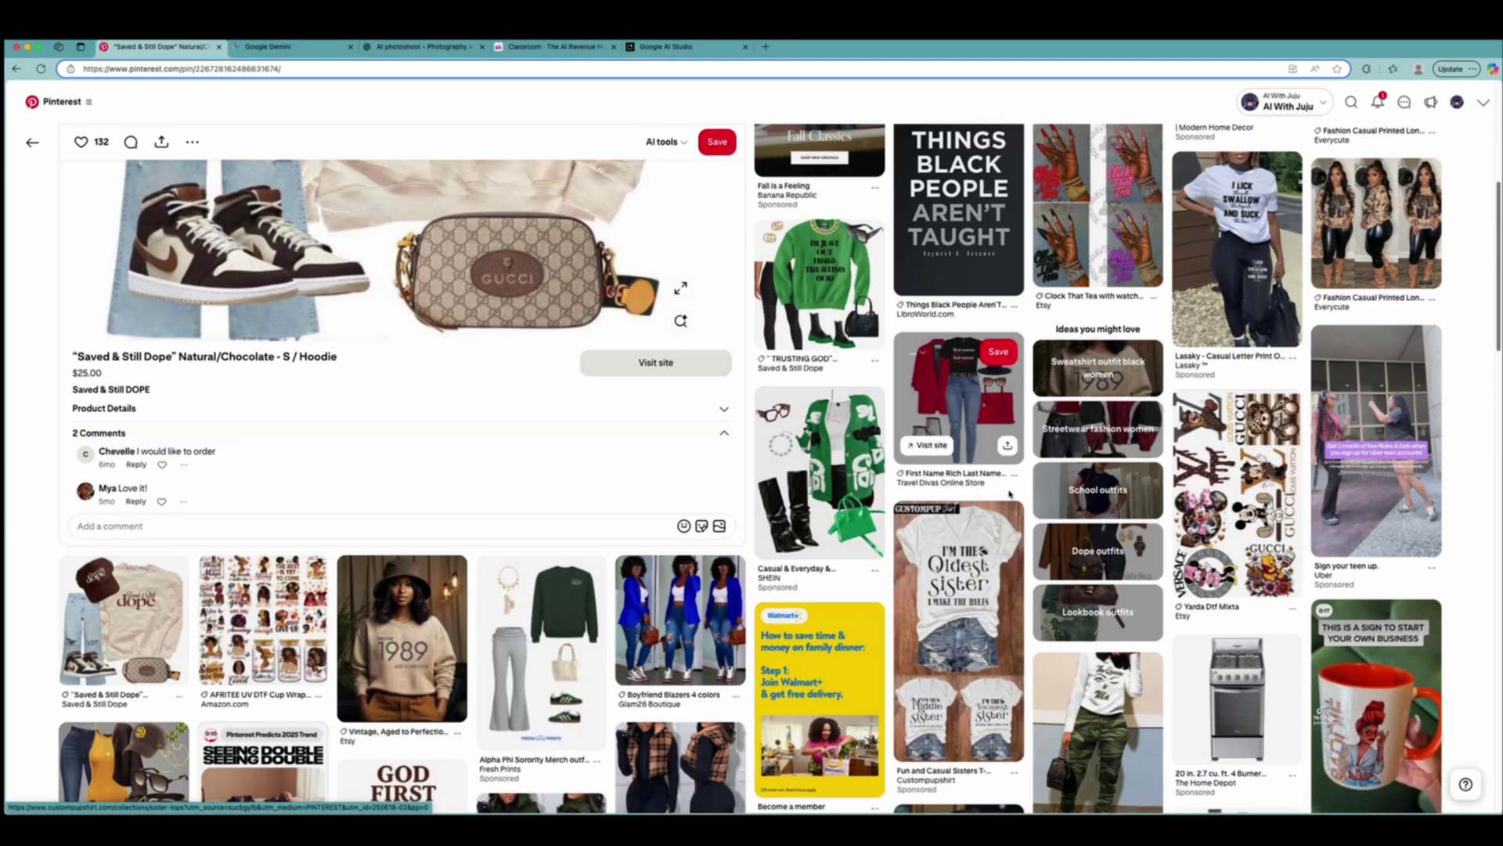
{"action": "scroll", "coordinate": [688, 461], "scroll_direction": "up", "scroll_amount": 5}
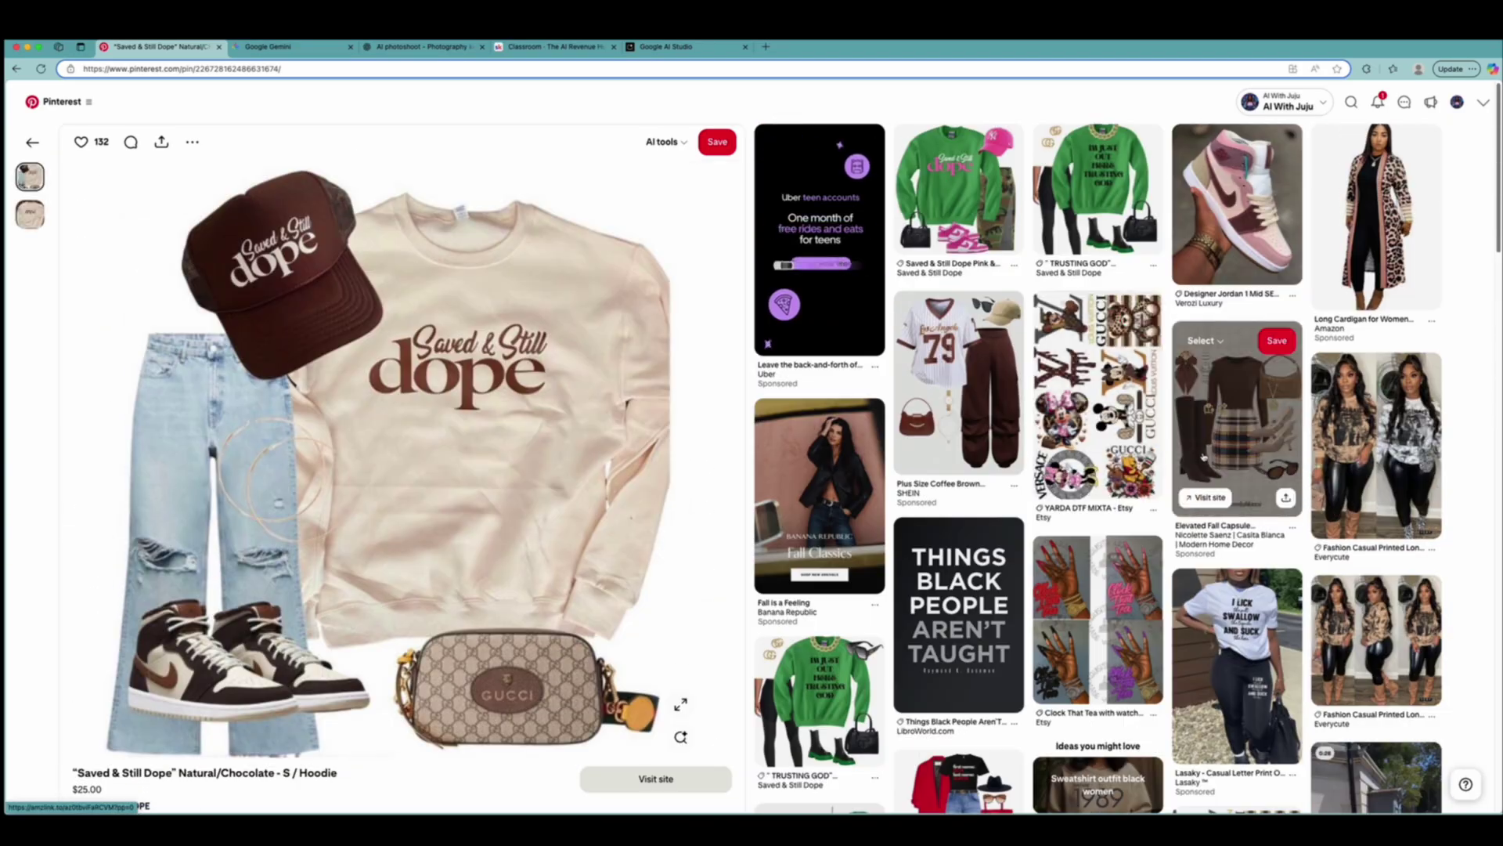
{"action": "scroll", "coordinate": [1269, 443], "scroll_direction": "up", "scroll_amount": 1}
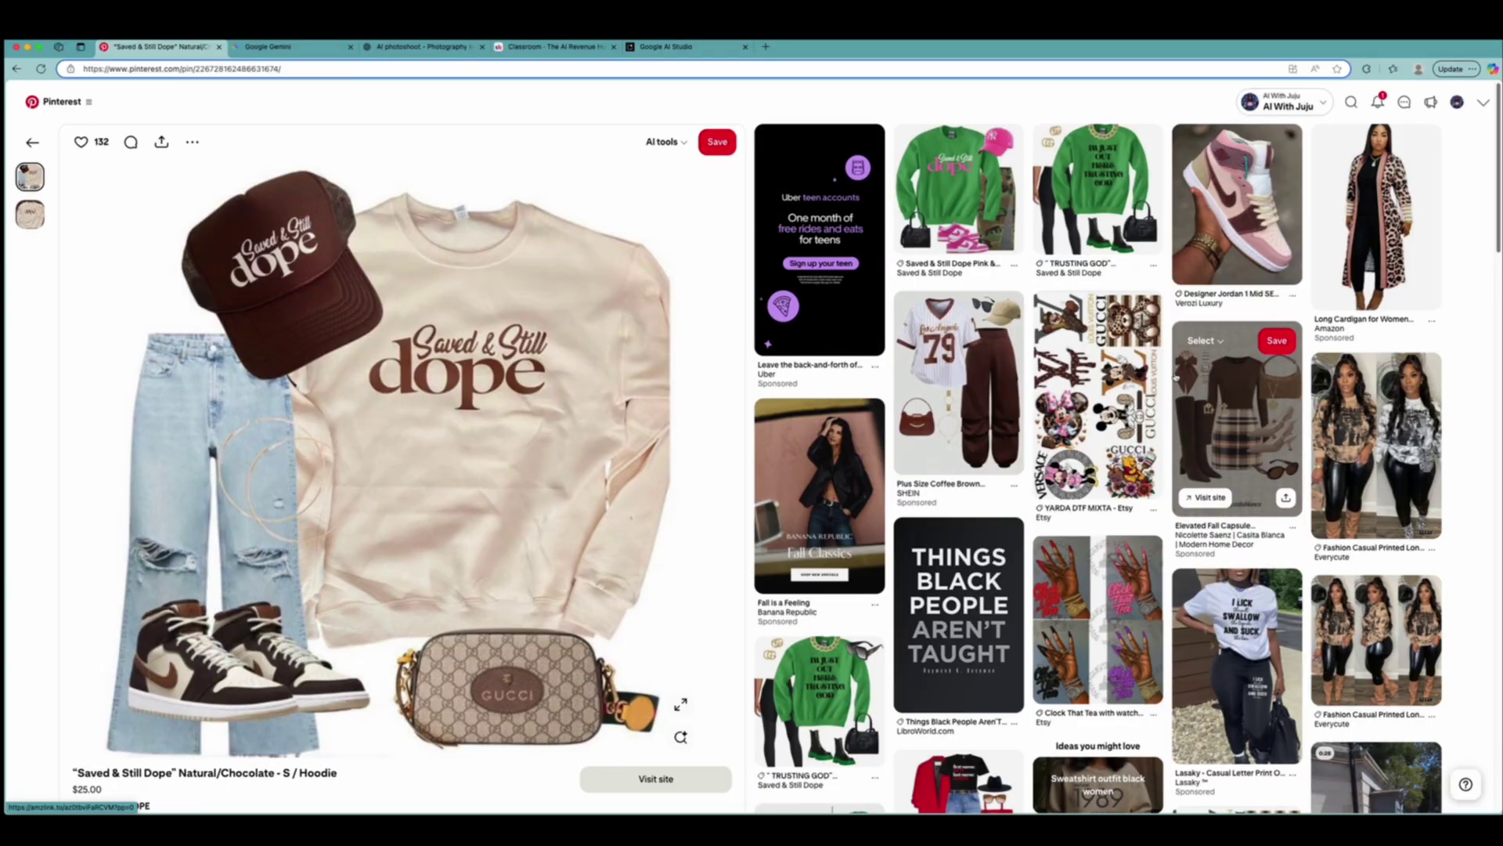
Save the SHEIN product page of the Plus Size Coffee Brown numeric tee and pants set, and close its tab.
{"action": "left_click", "coordinate": [960, 384]}
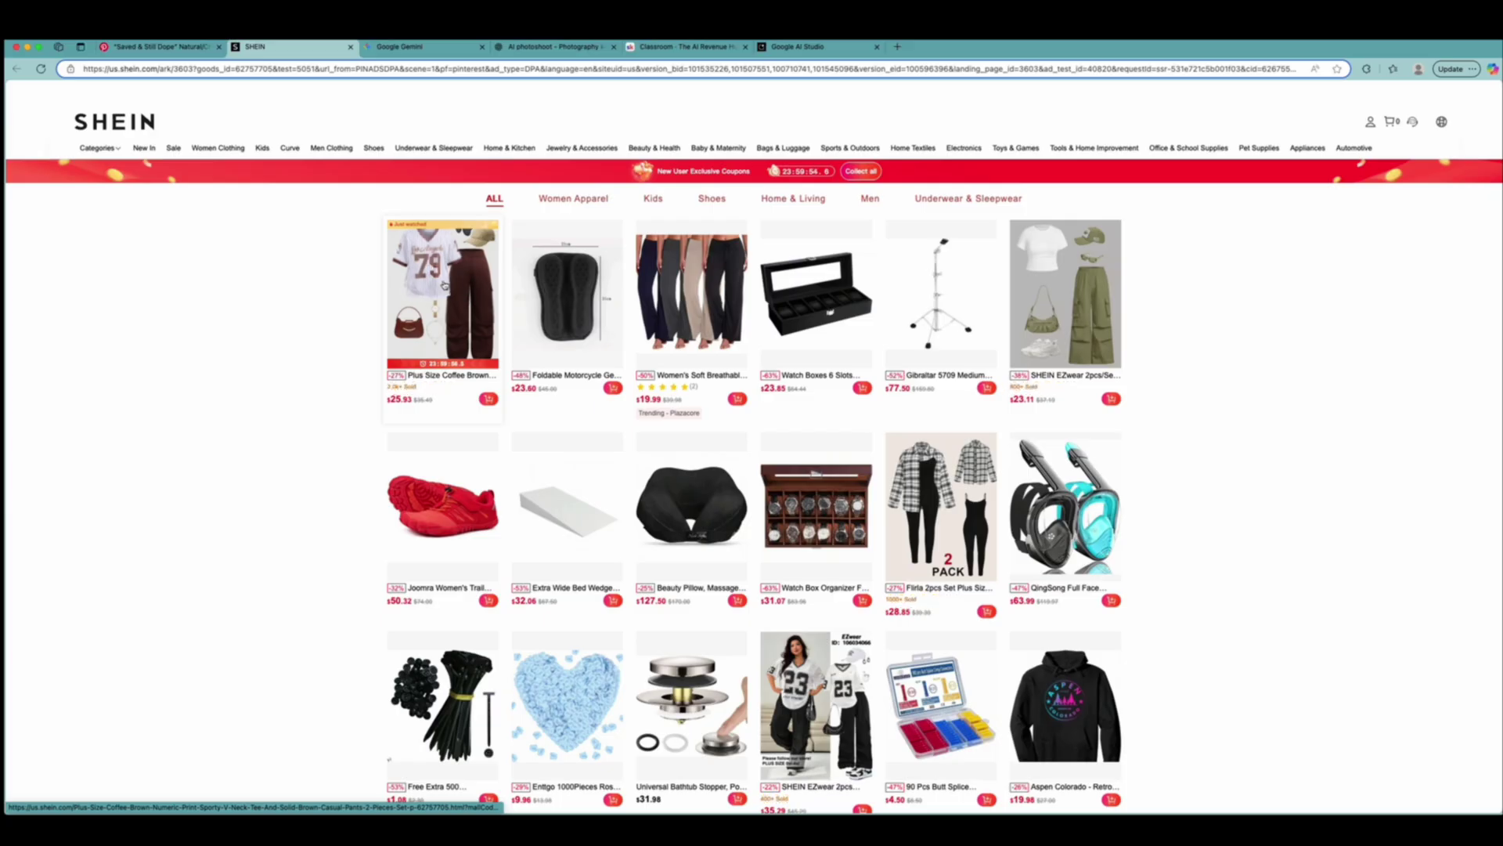
{"action": "left_click", "coordinate": [438, 282]}
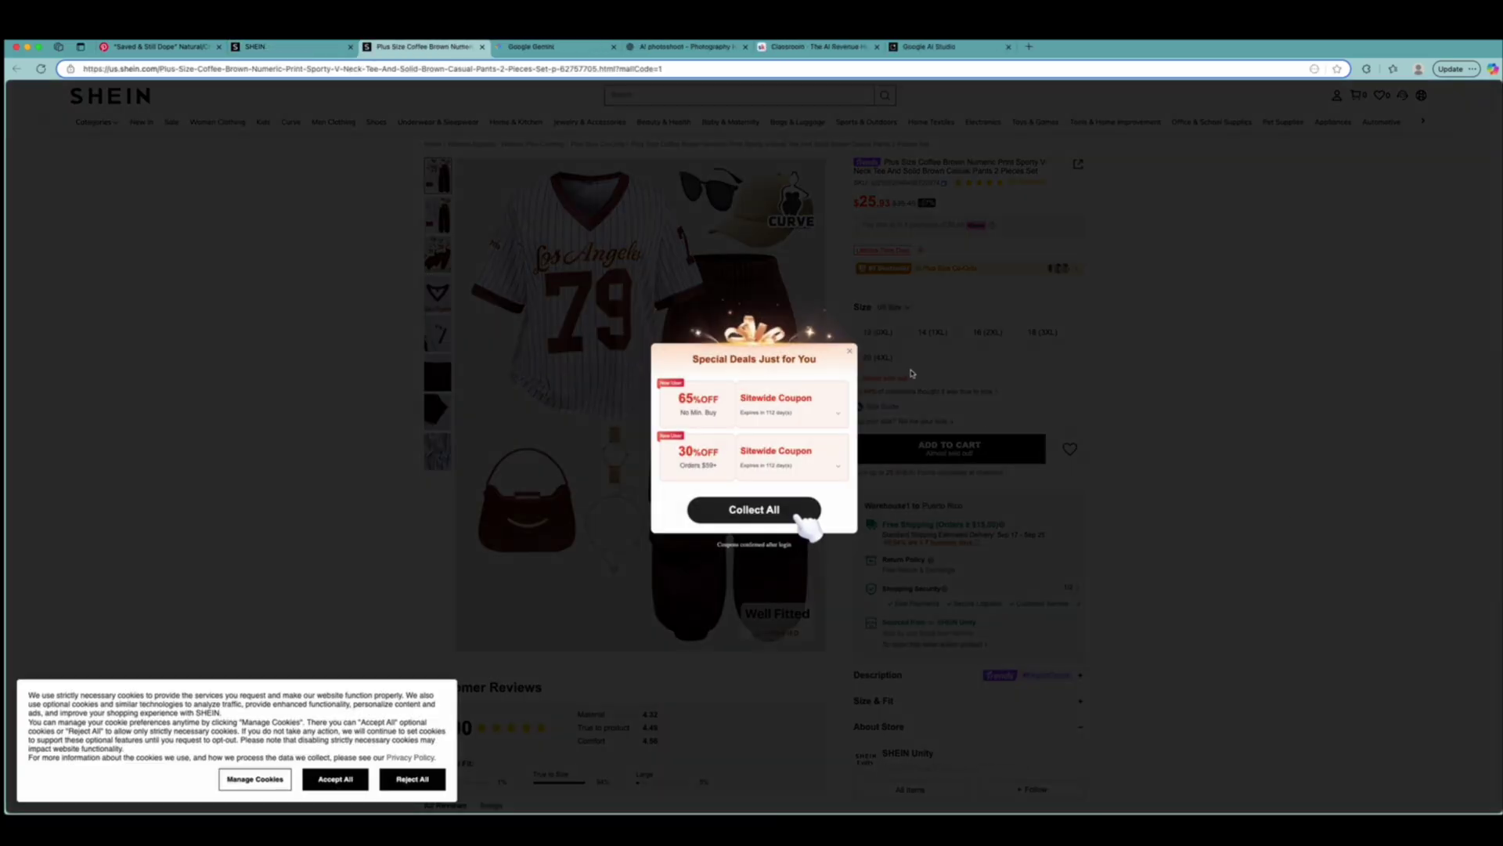
{"action": "left_click", "coordinate": [635, 362]}
{"action": "right_click", "coordinate": [568, 354]}
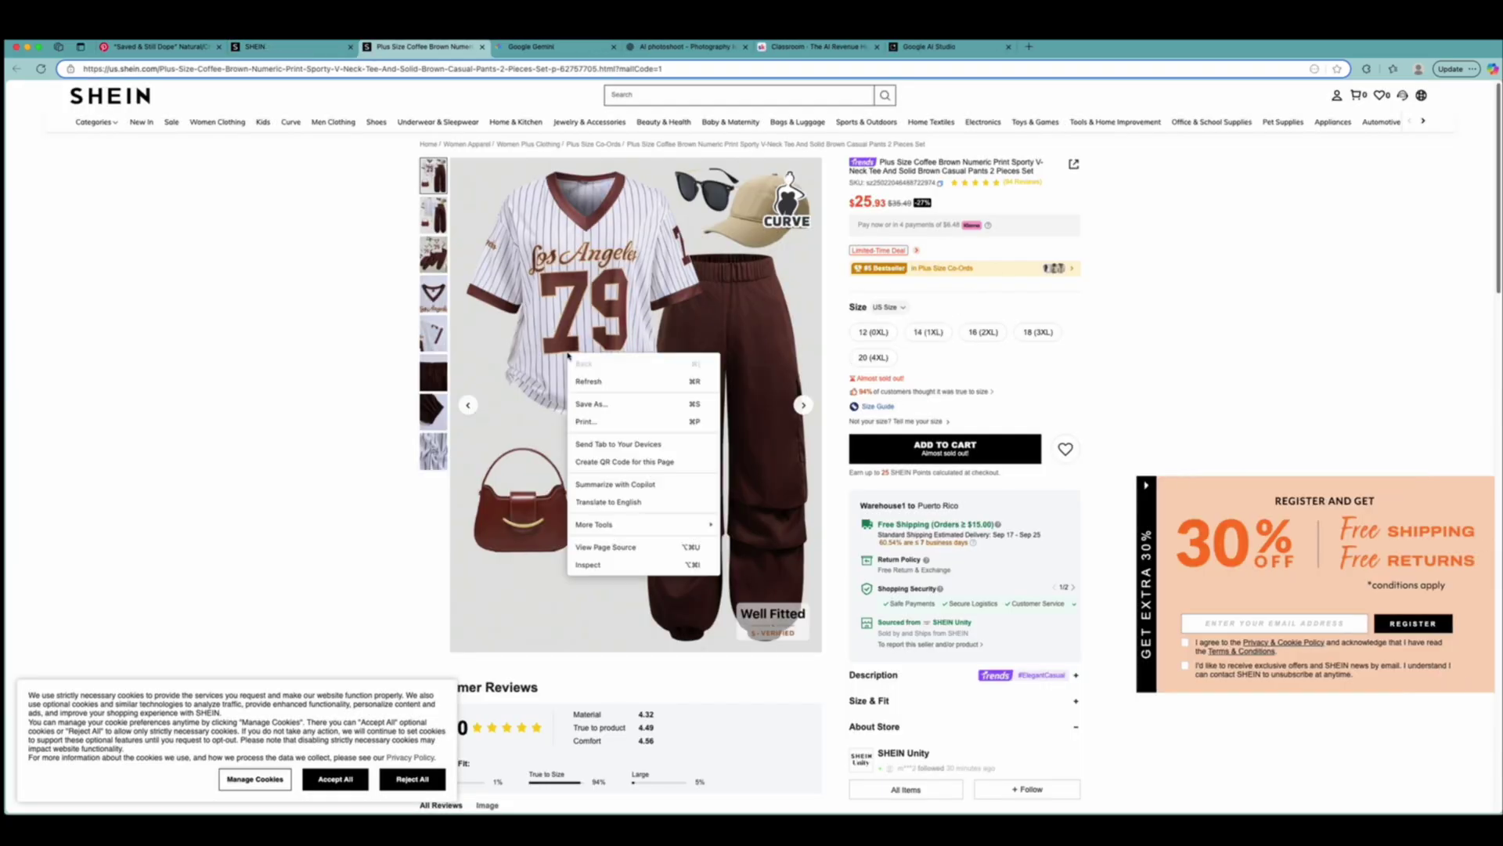
{"action": "left_click", "coordinate": [591, 404]}
{"action": "key", "text": "Return"}
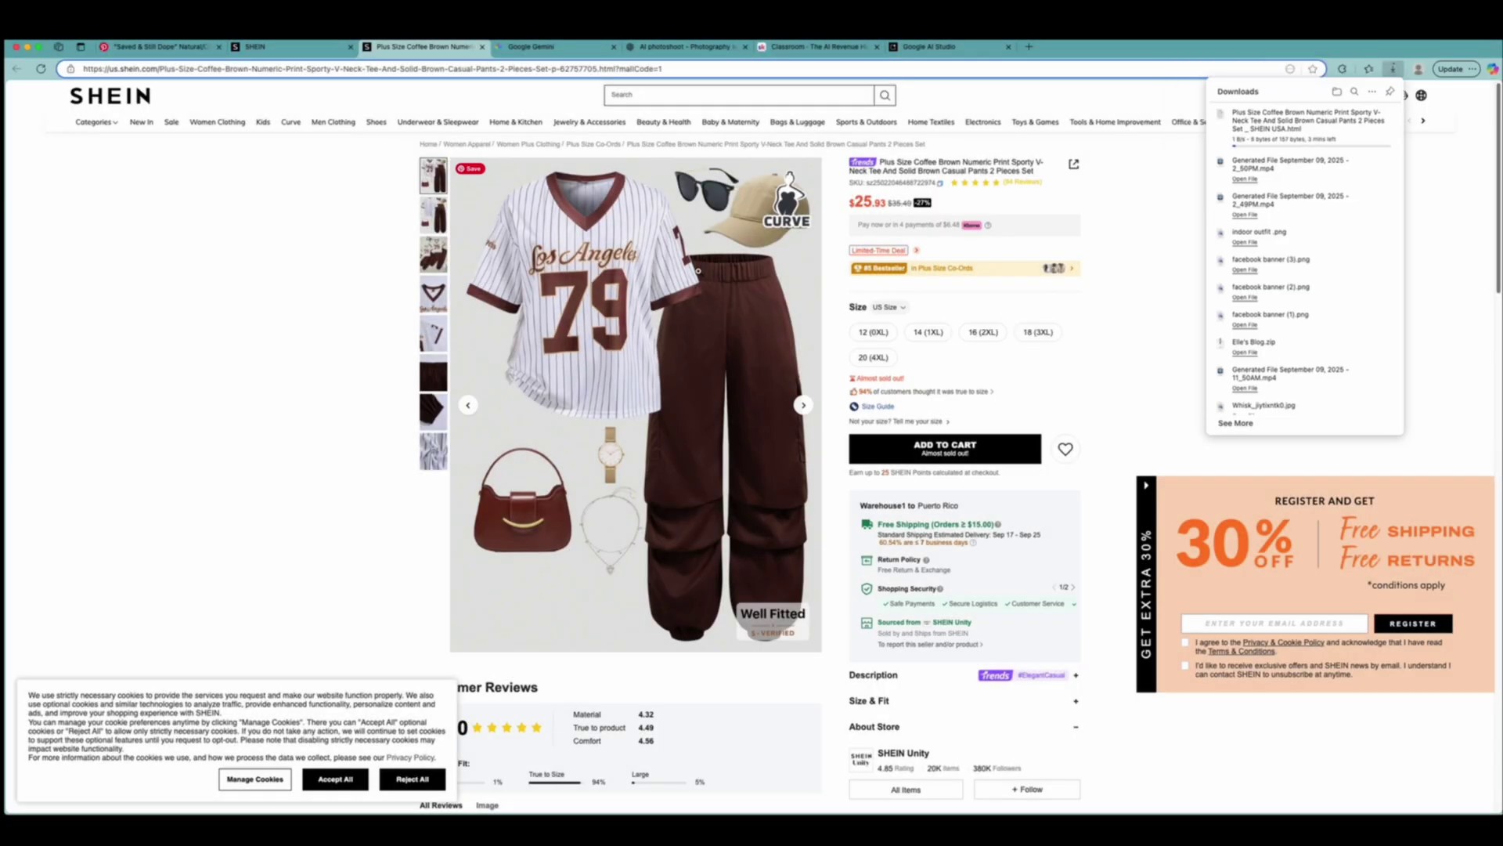
{"action": "left_click", "coordinate": [482, 47]}
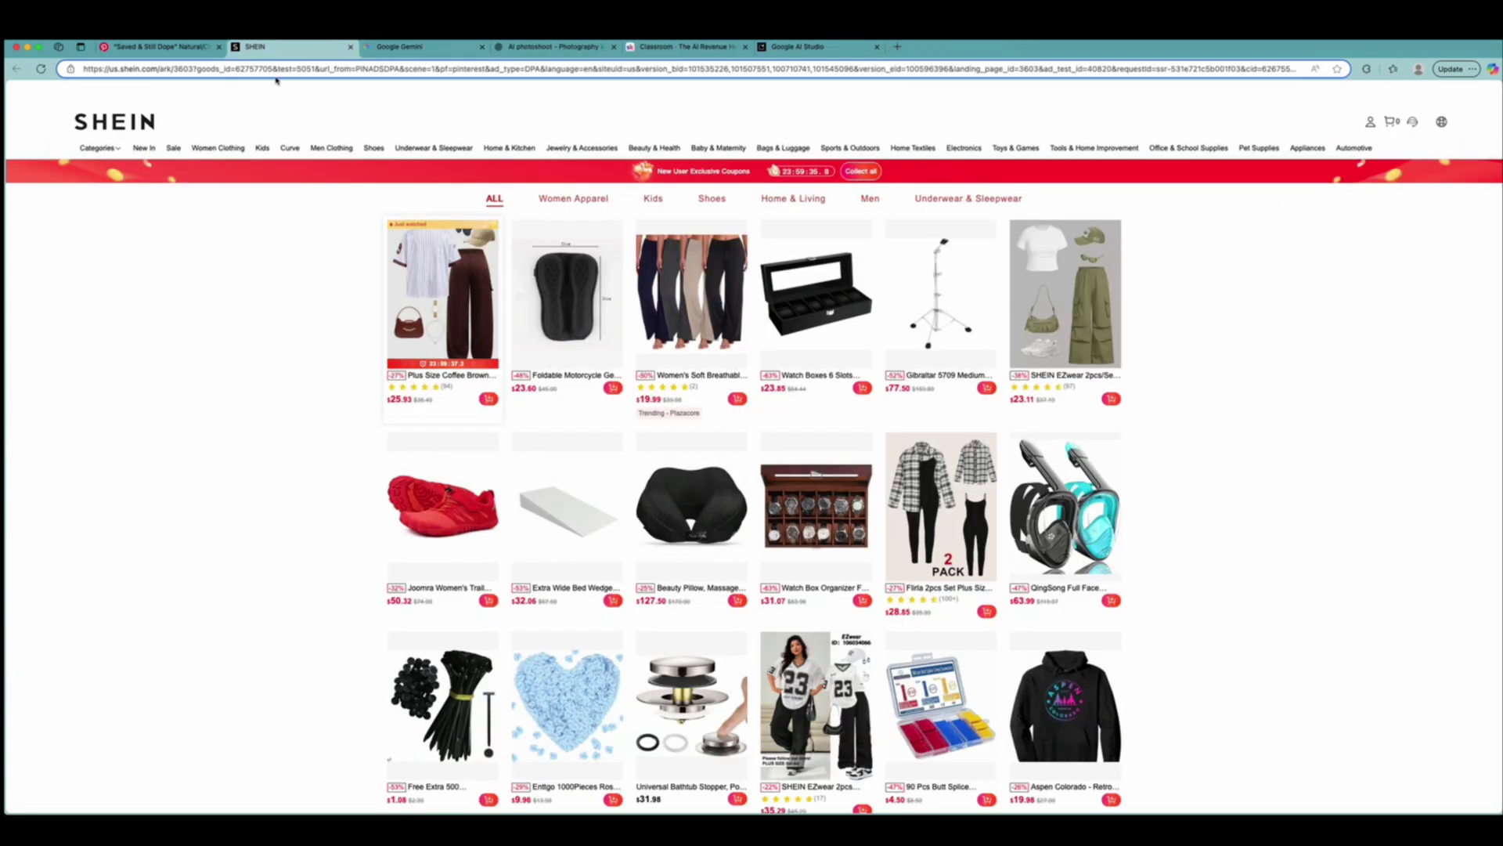